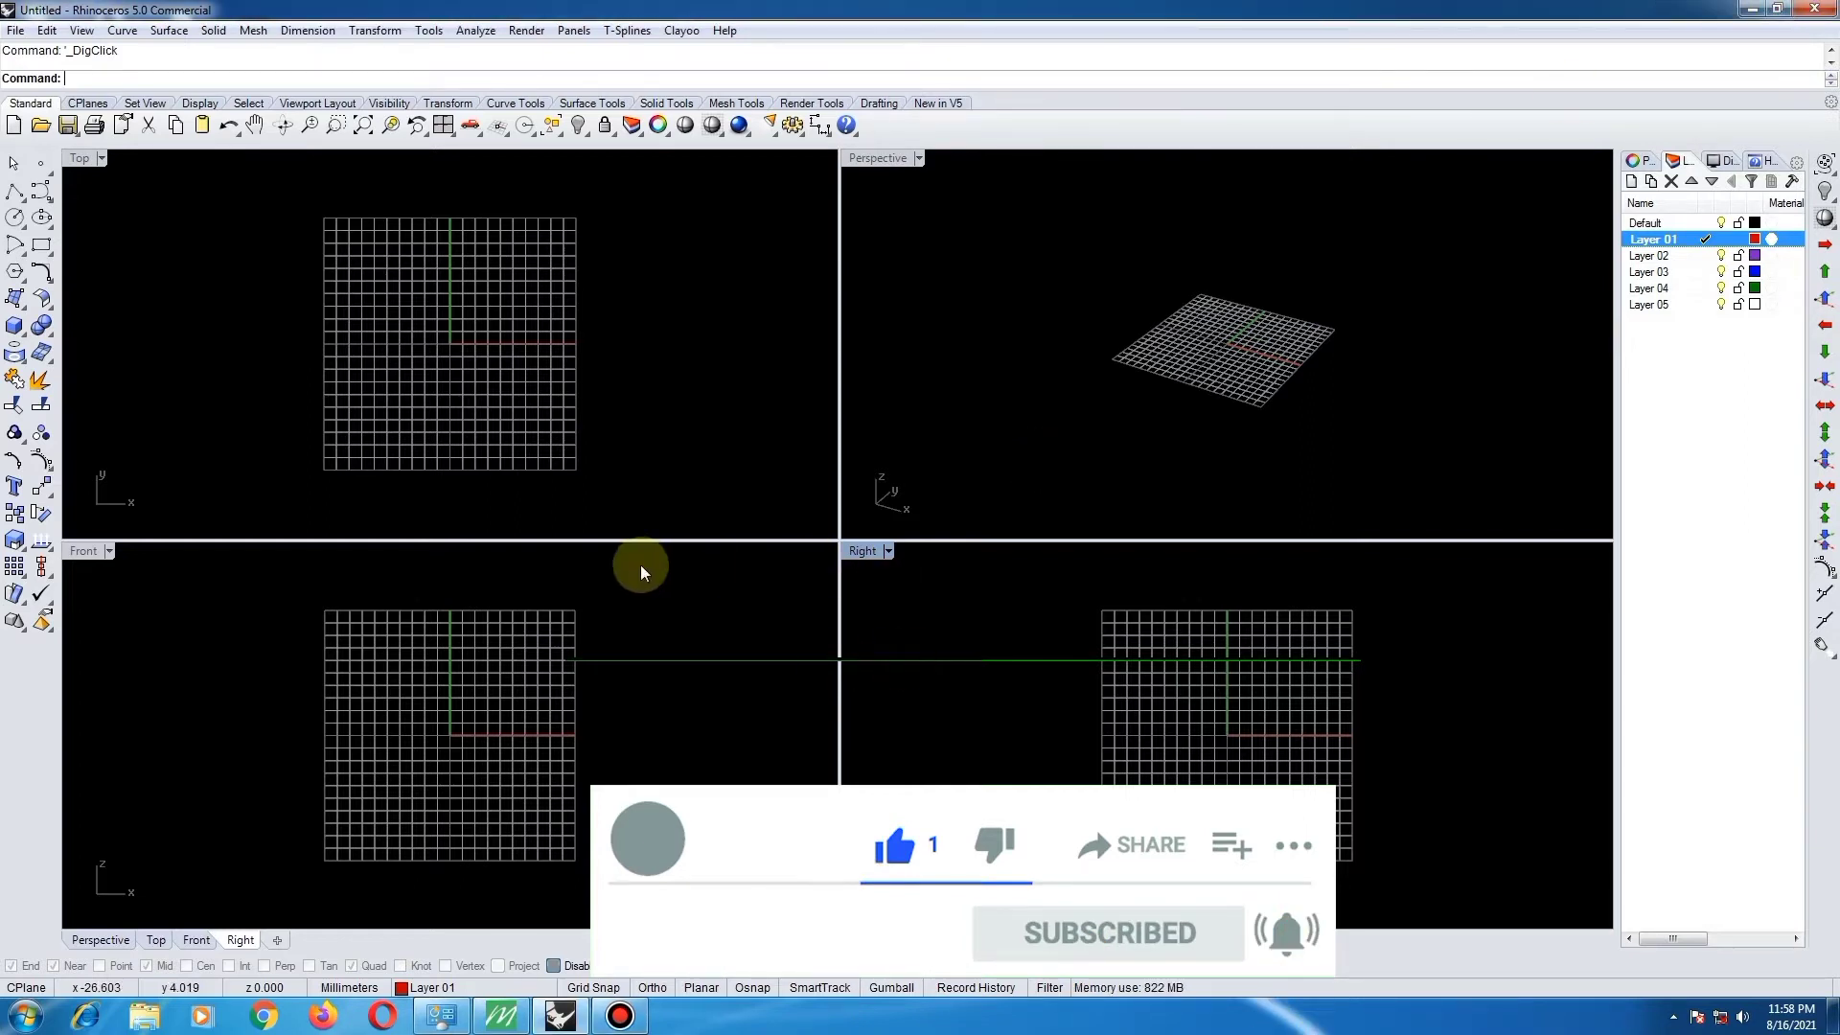
- Activate the Top viewport of the untitled millimetre model for drawing
click(164, 279)
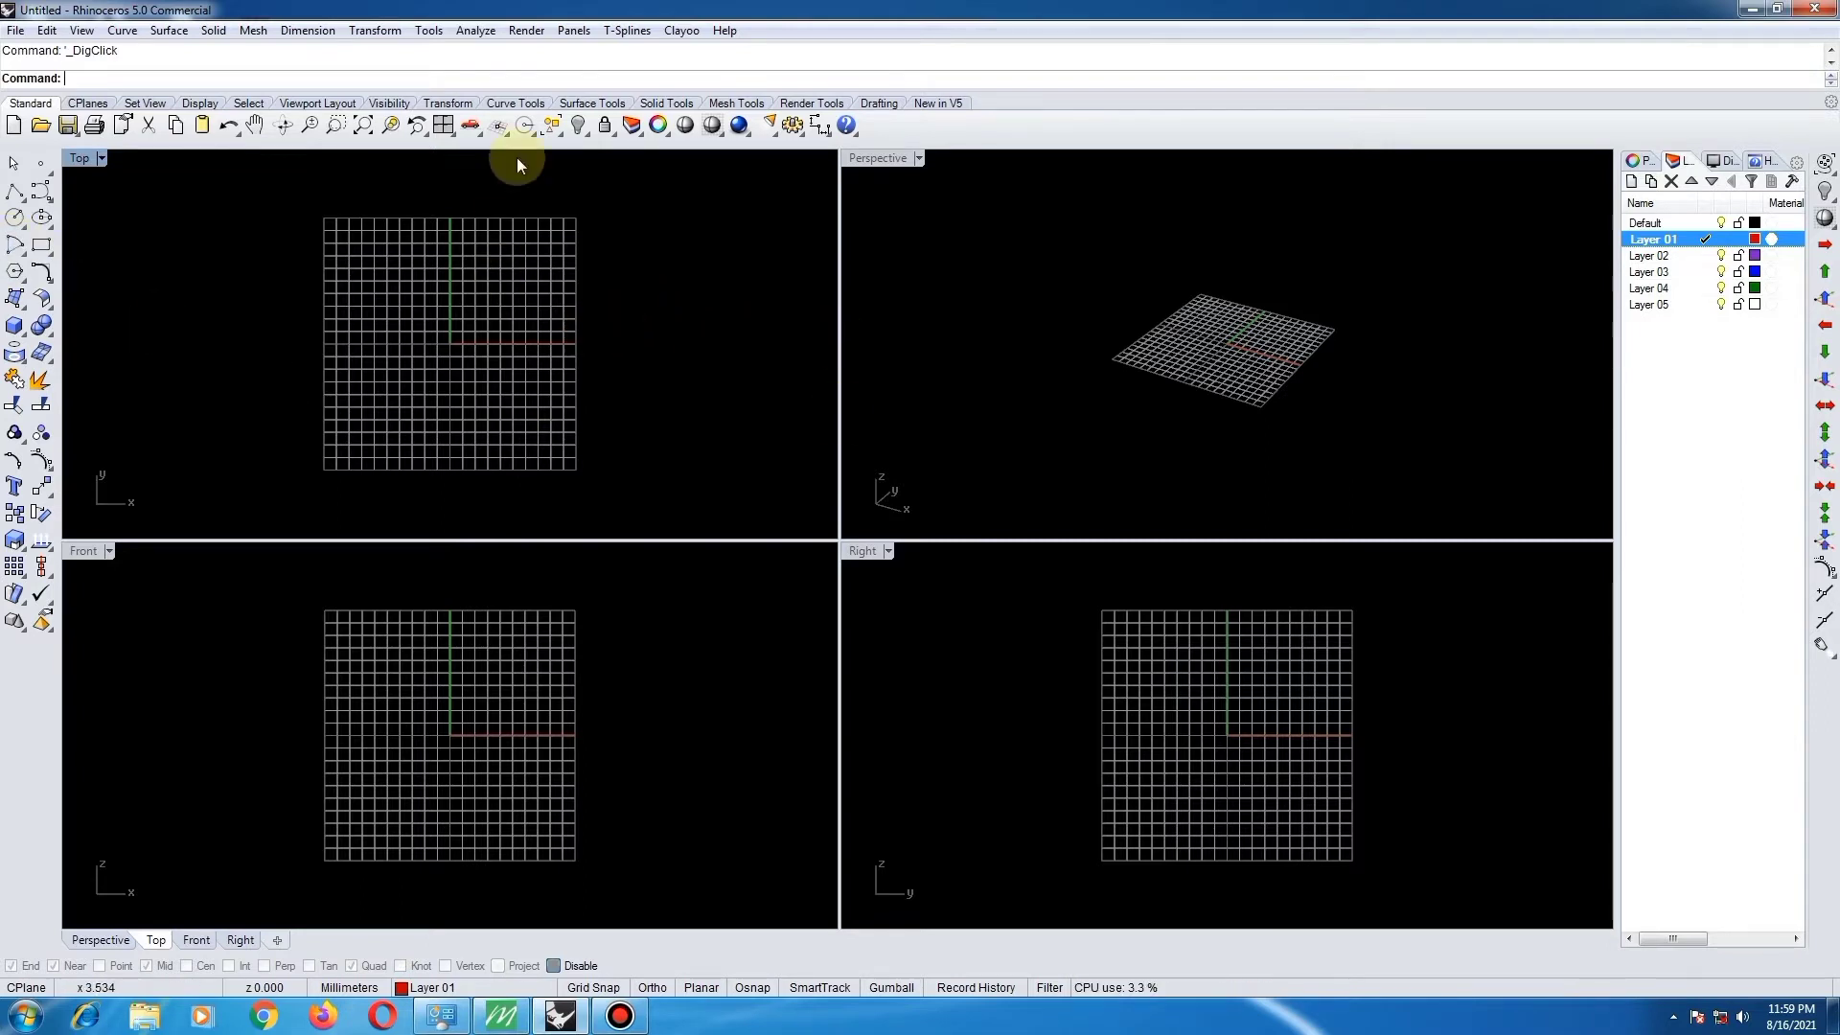
- Draw a quarter-circle arc by center, start point and angle in the Top view
click(15, 252)
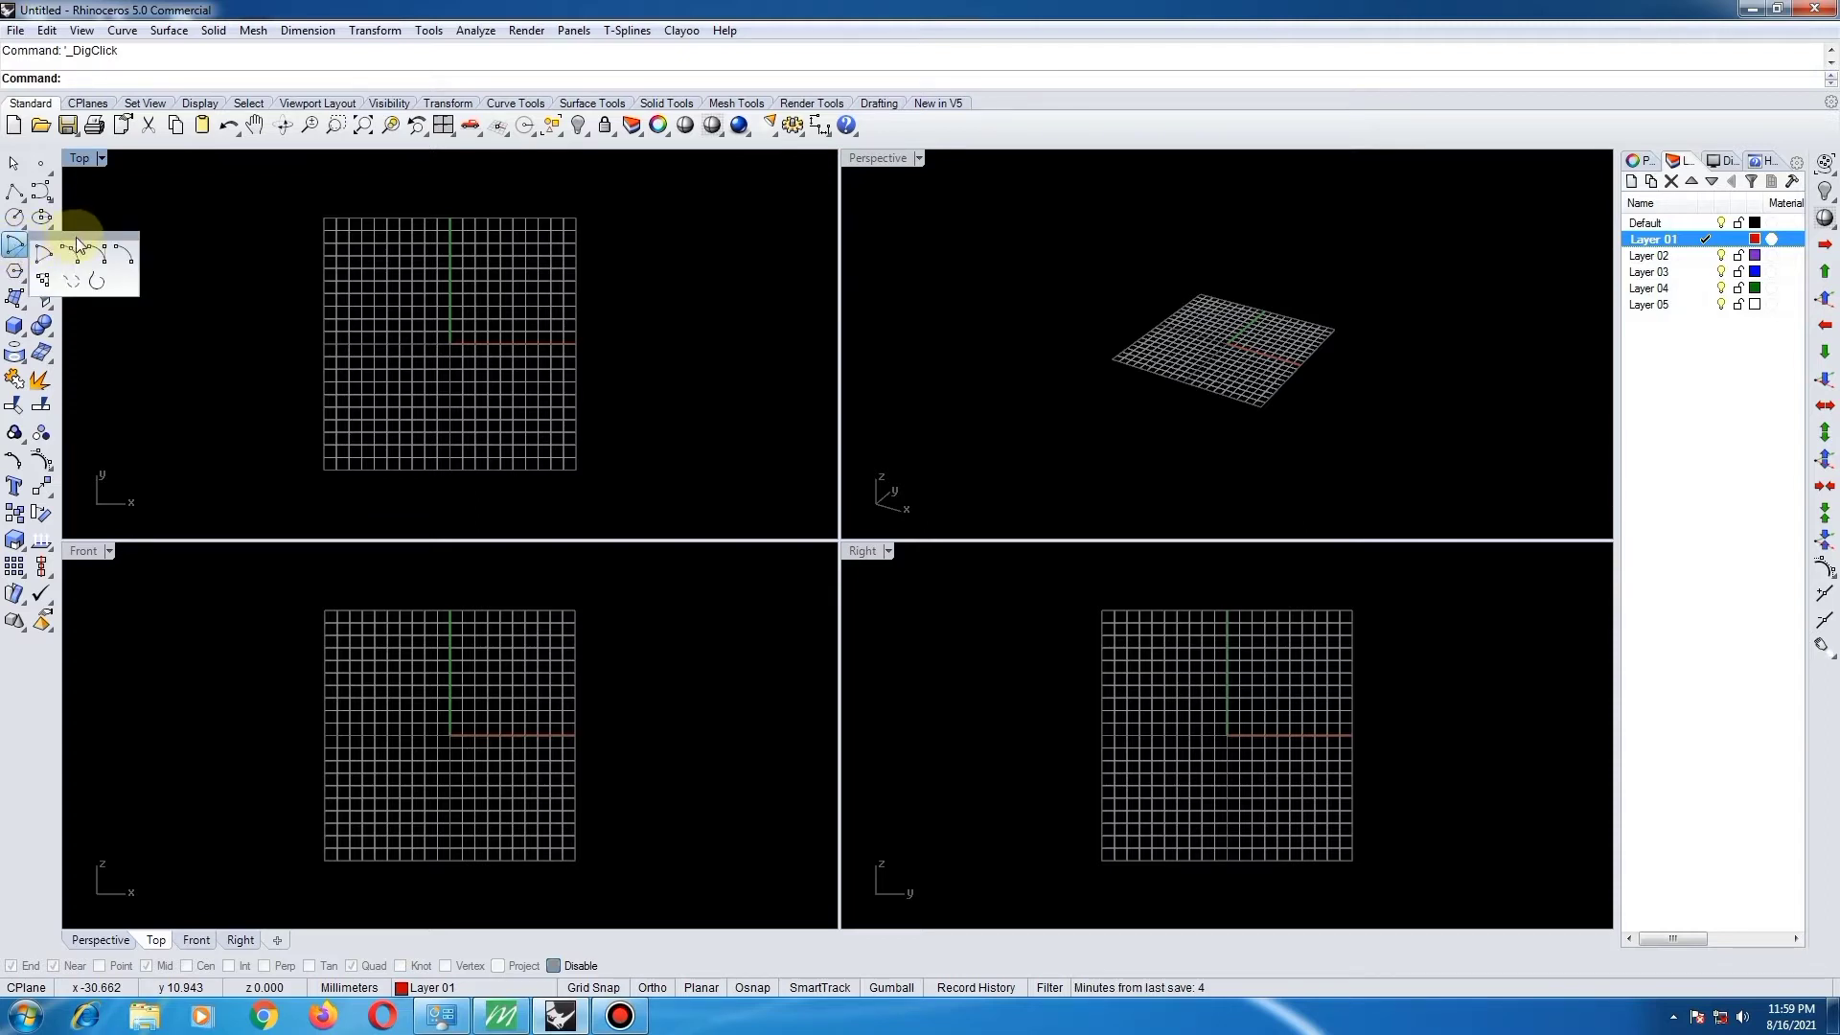
drag(79, 234, 95, 236)
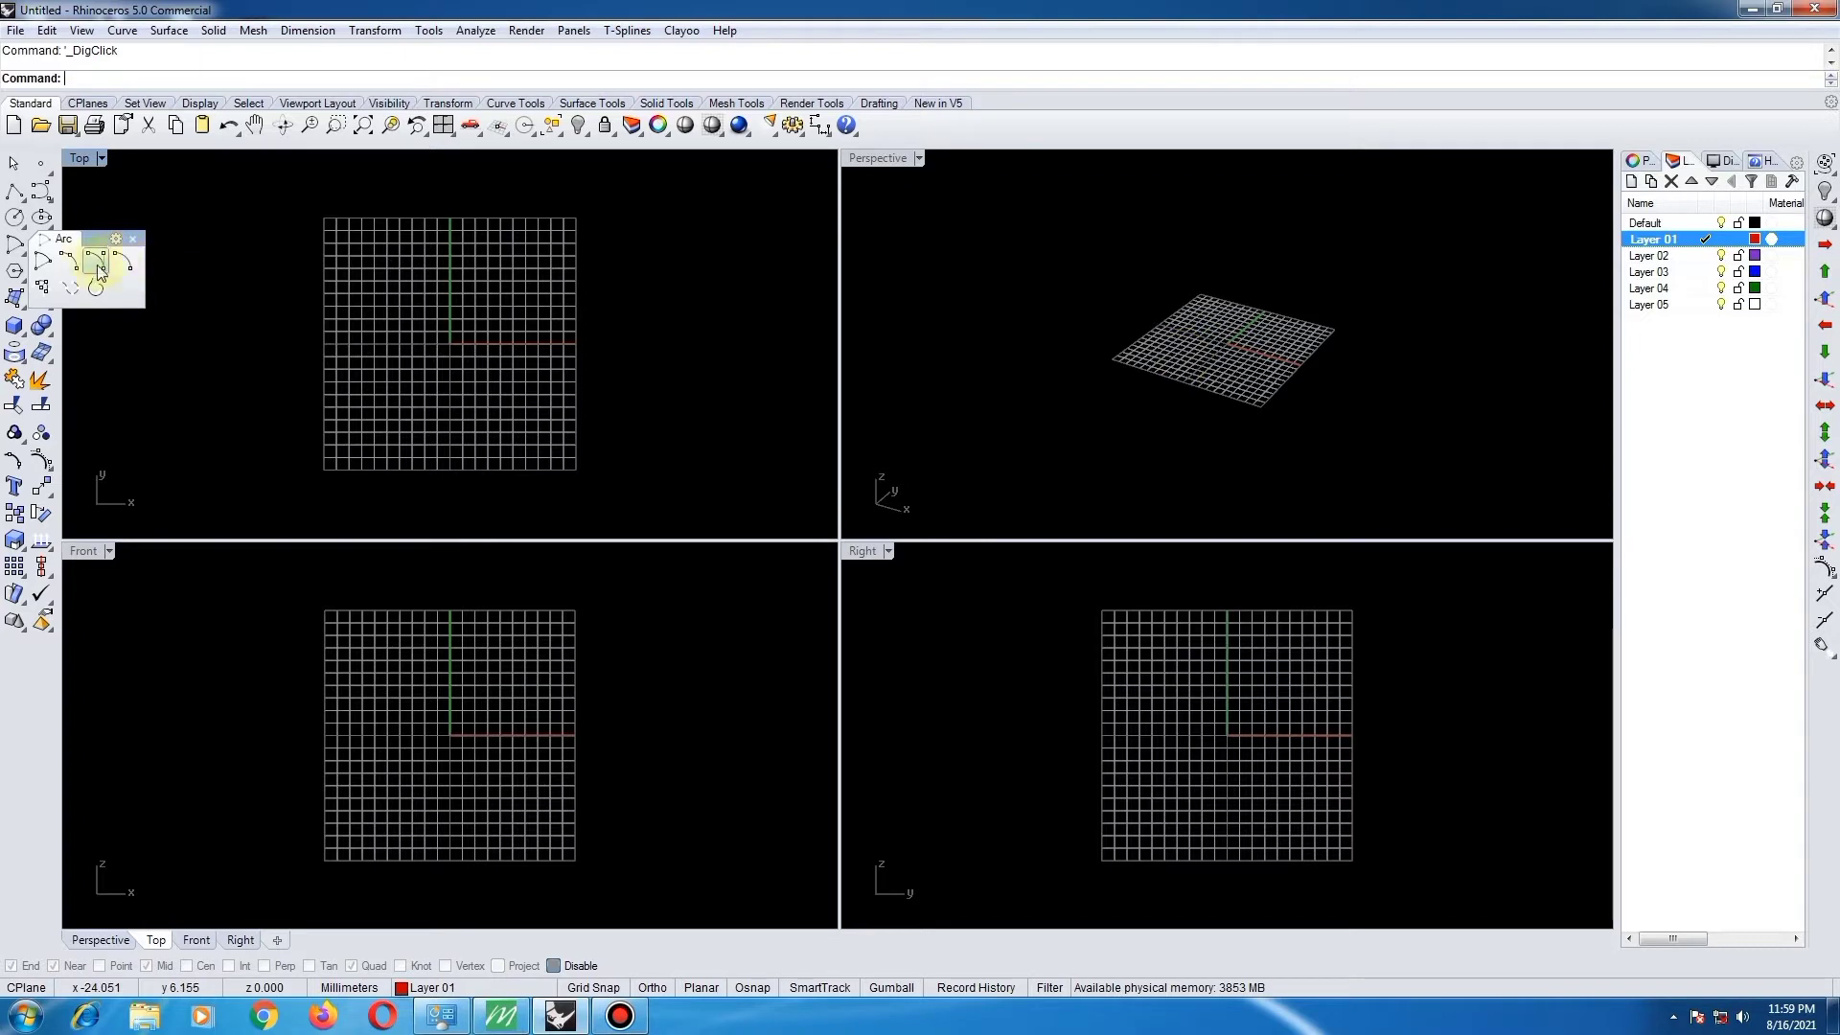
click(43, 260)
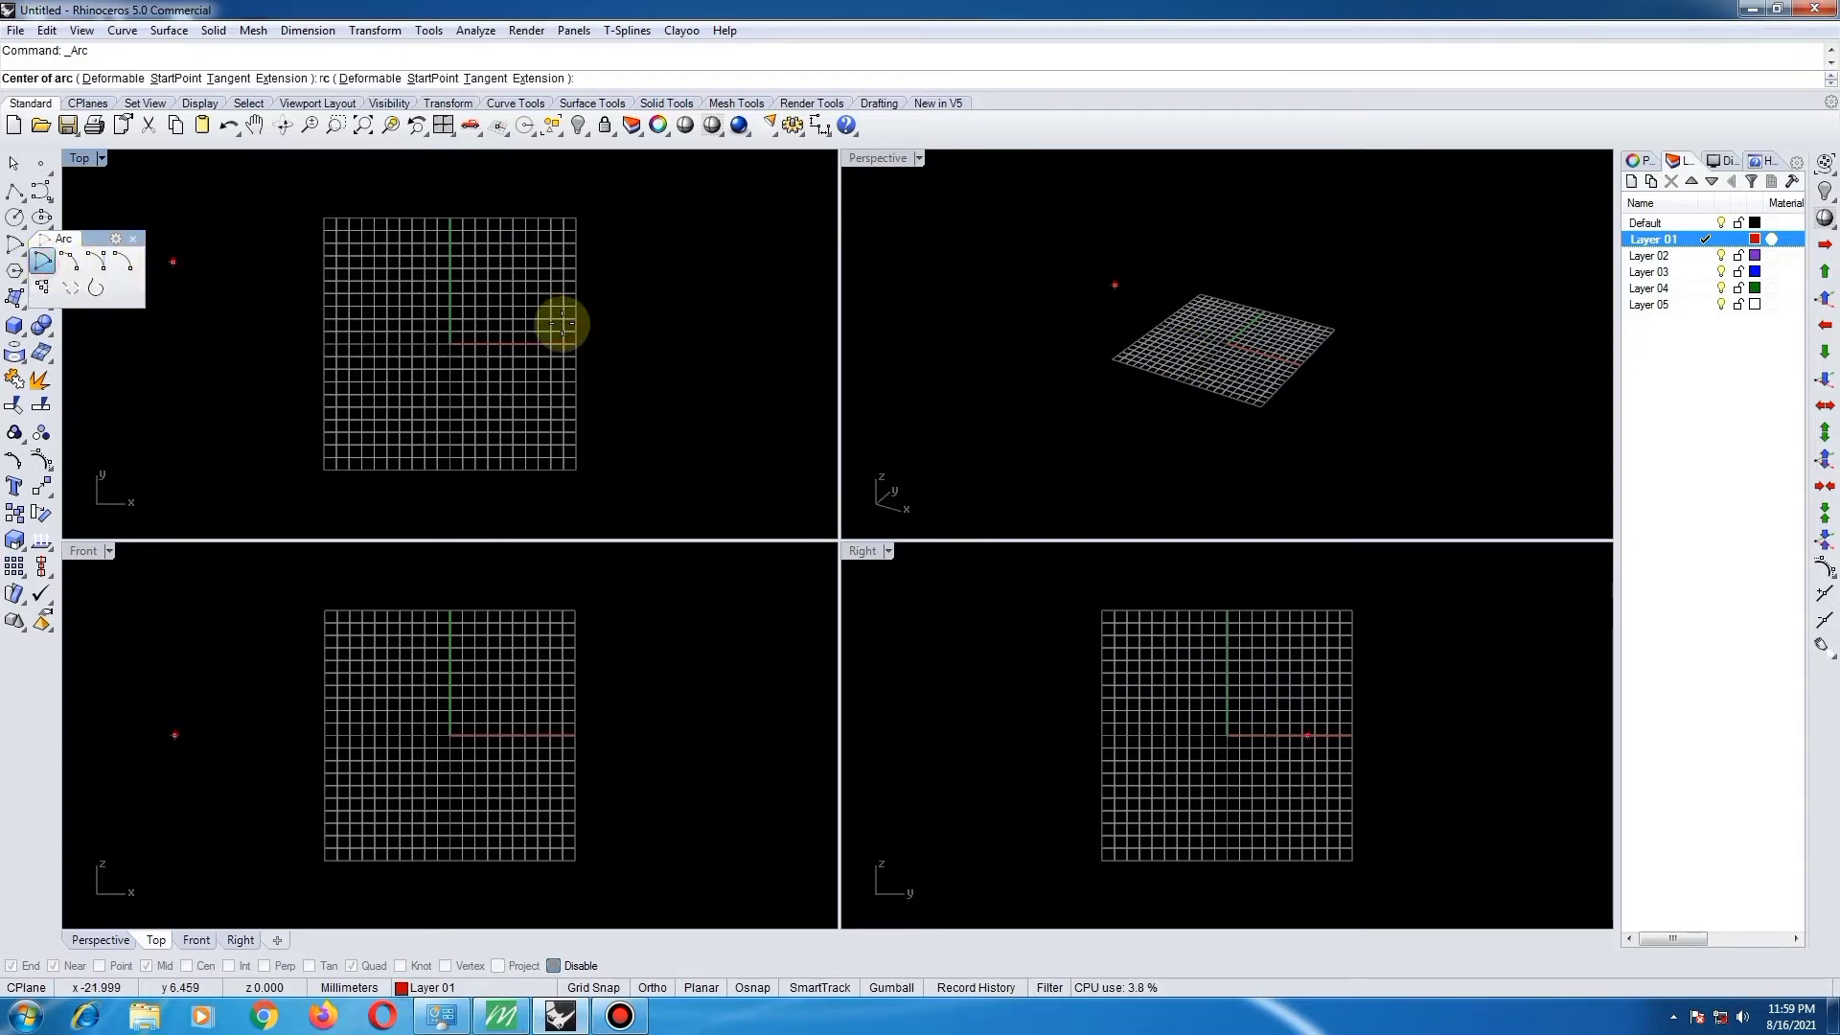
click(463, 353)
click(490, 259)
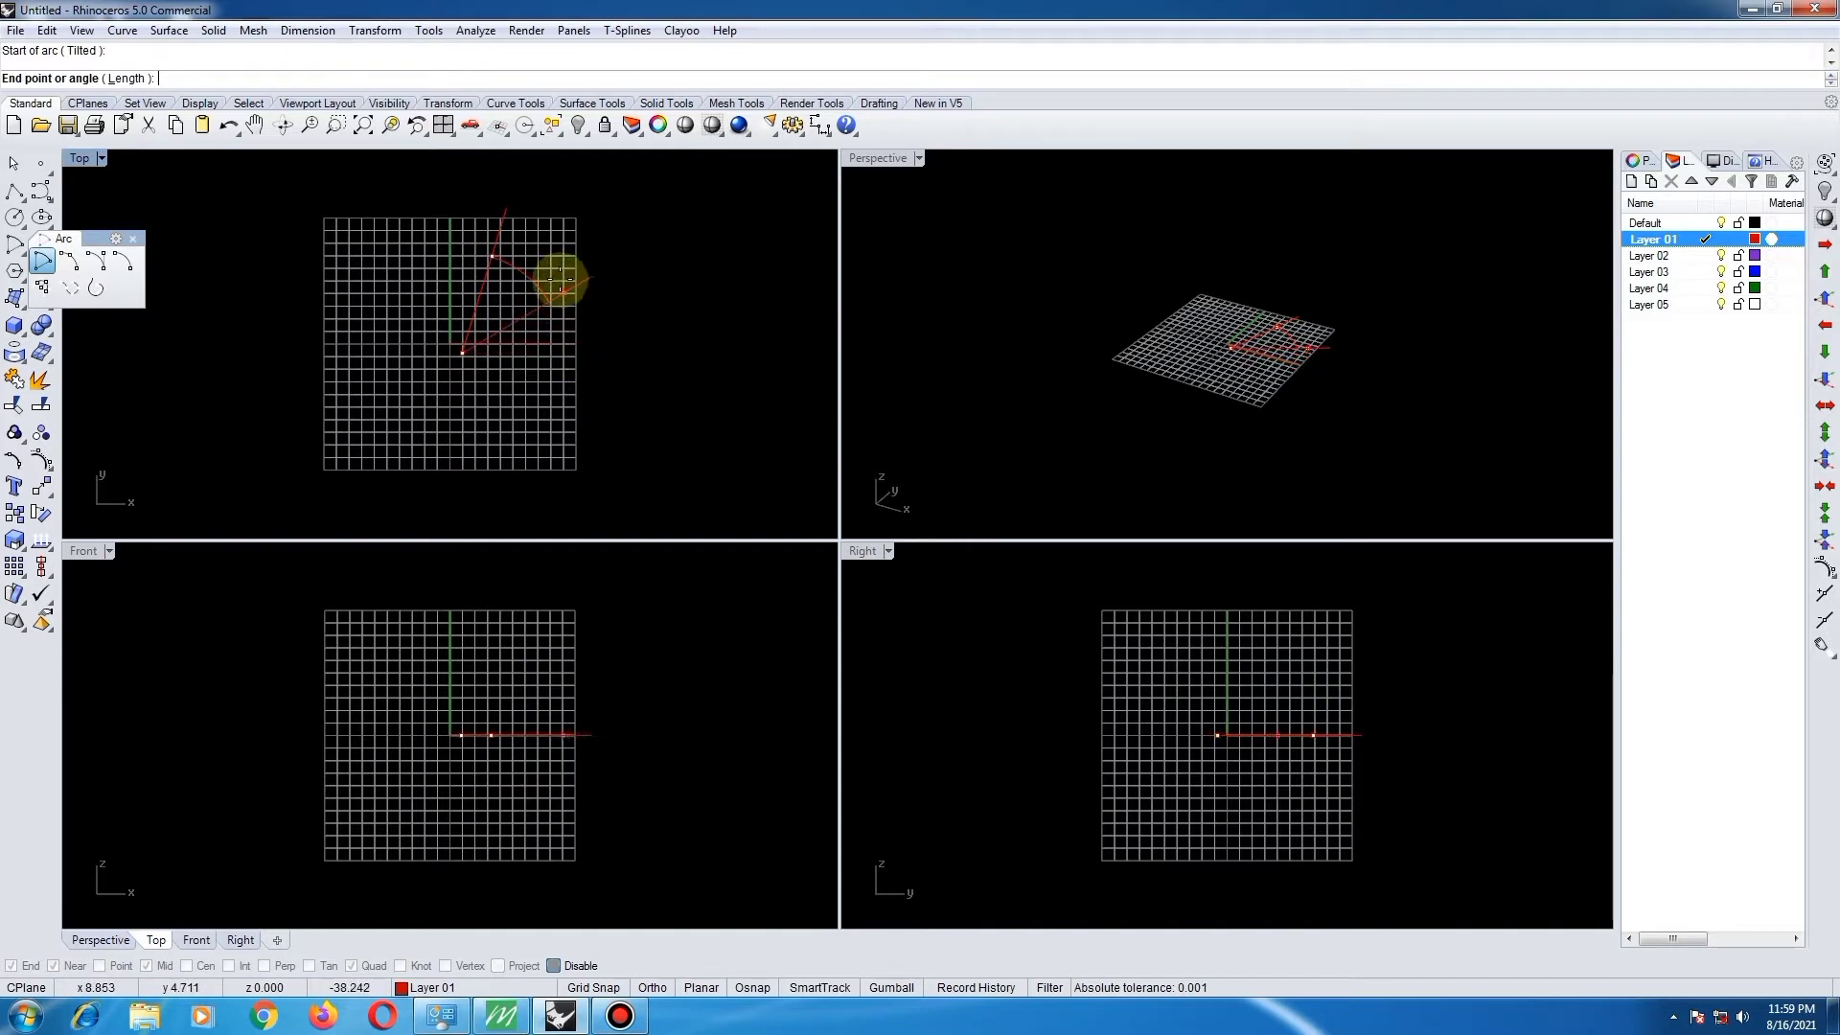
click(618, 383)
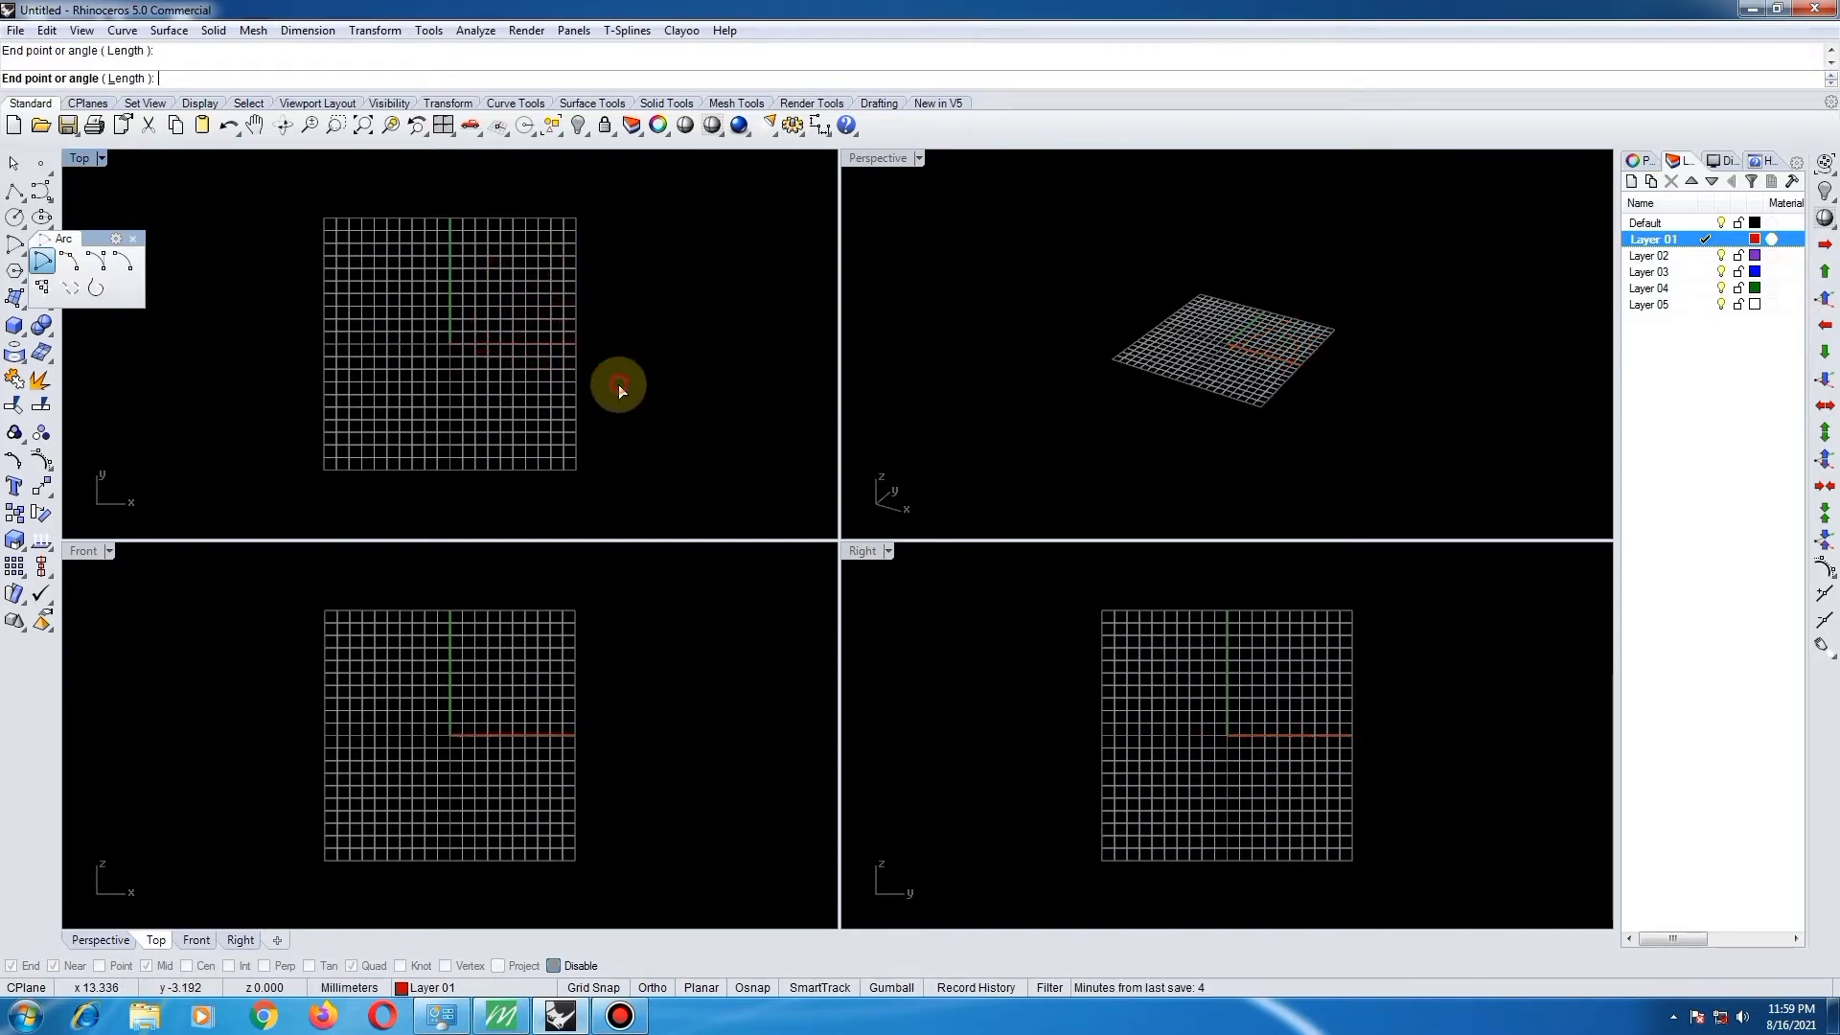
- Move the arc to the right of the grid and hide the Top view grid
click(583, 318)
drag(575, 321, 728, 313)
key(Home)
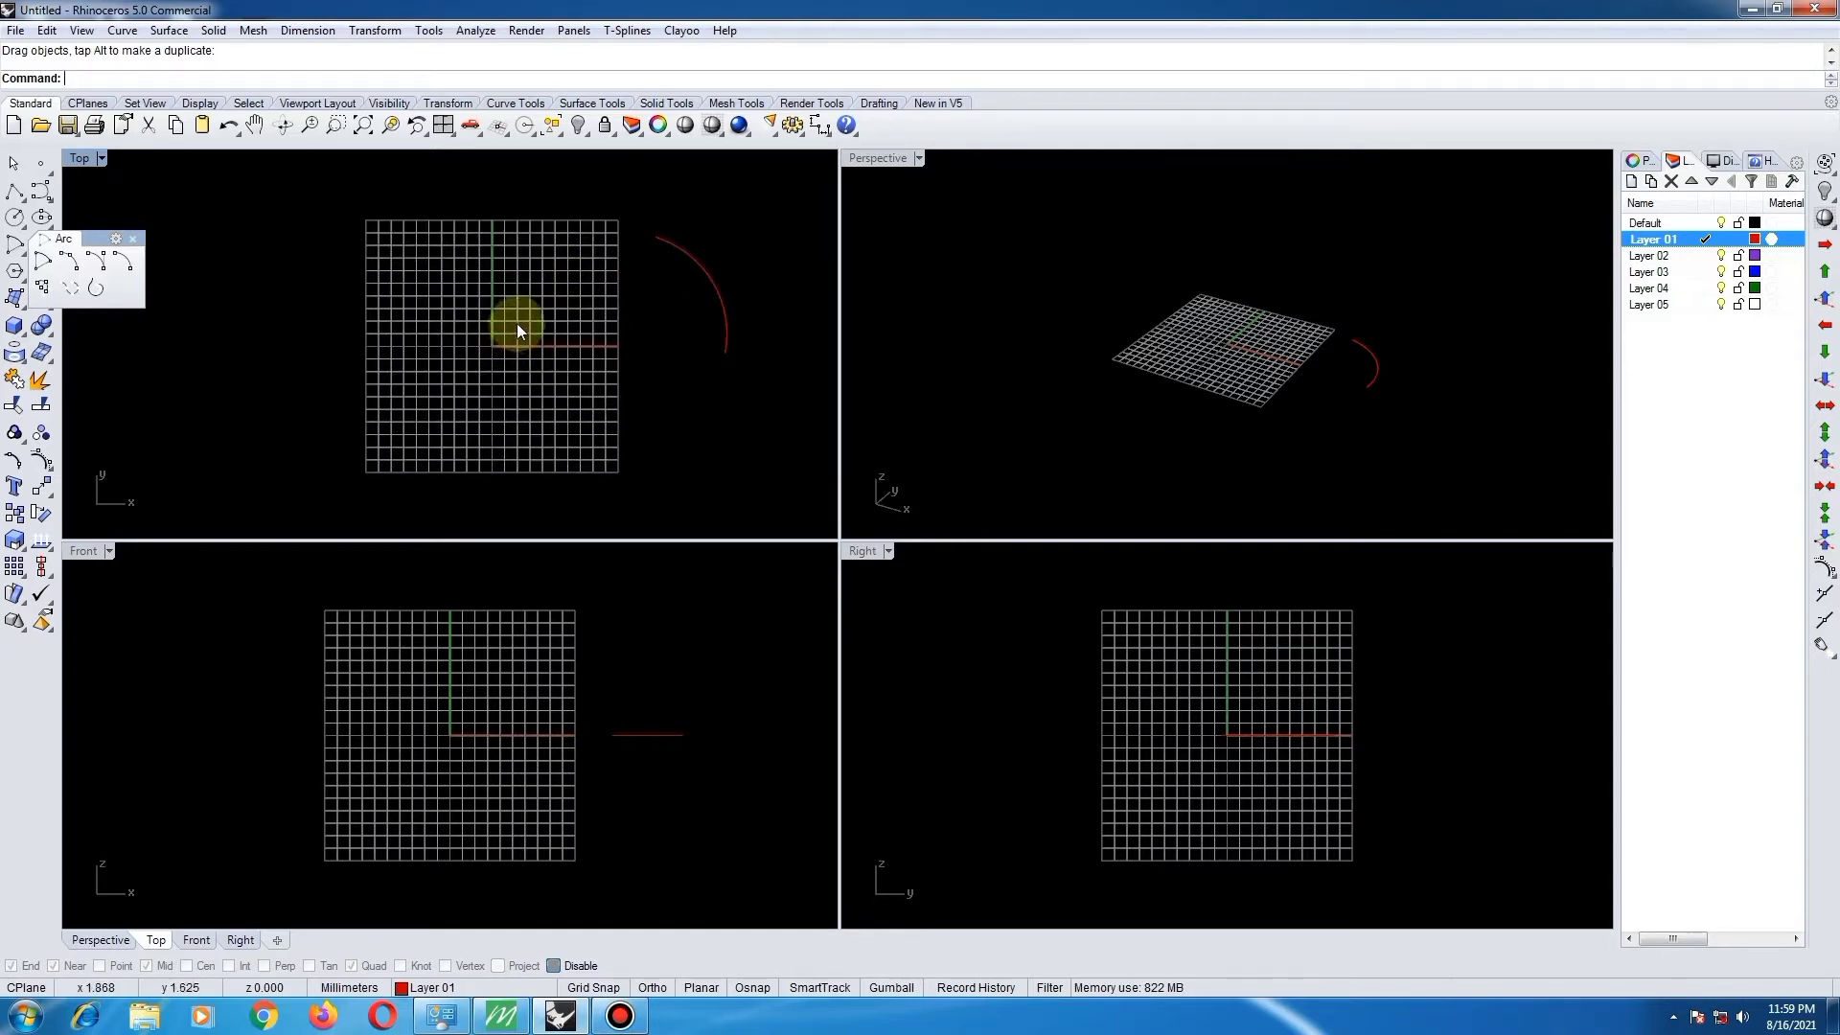
key(F7)
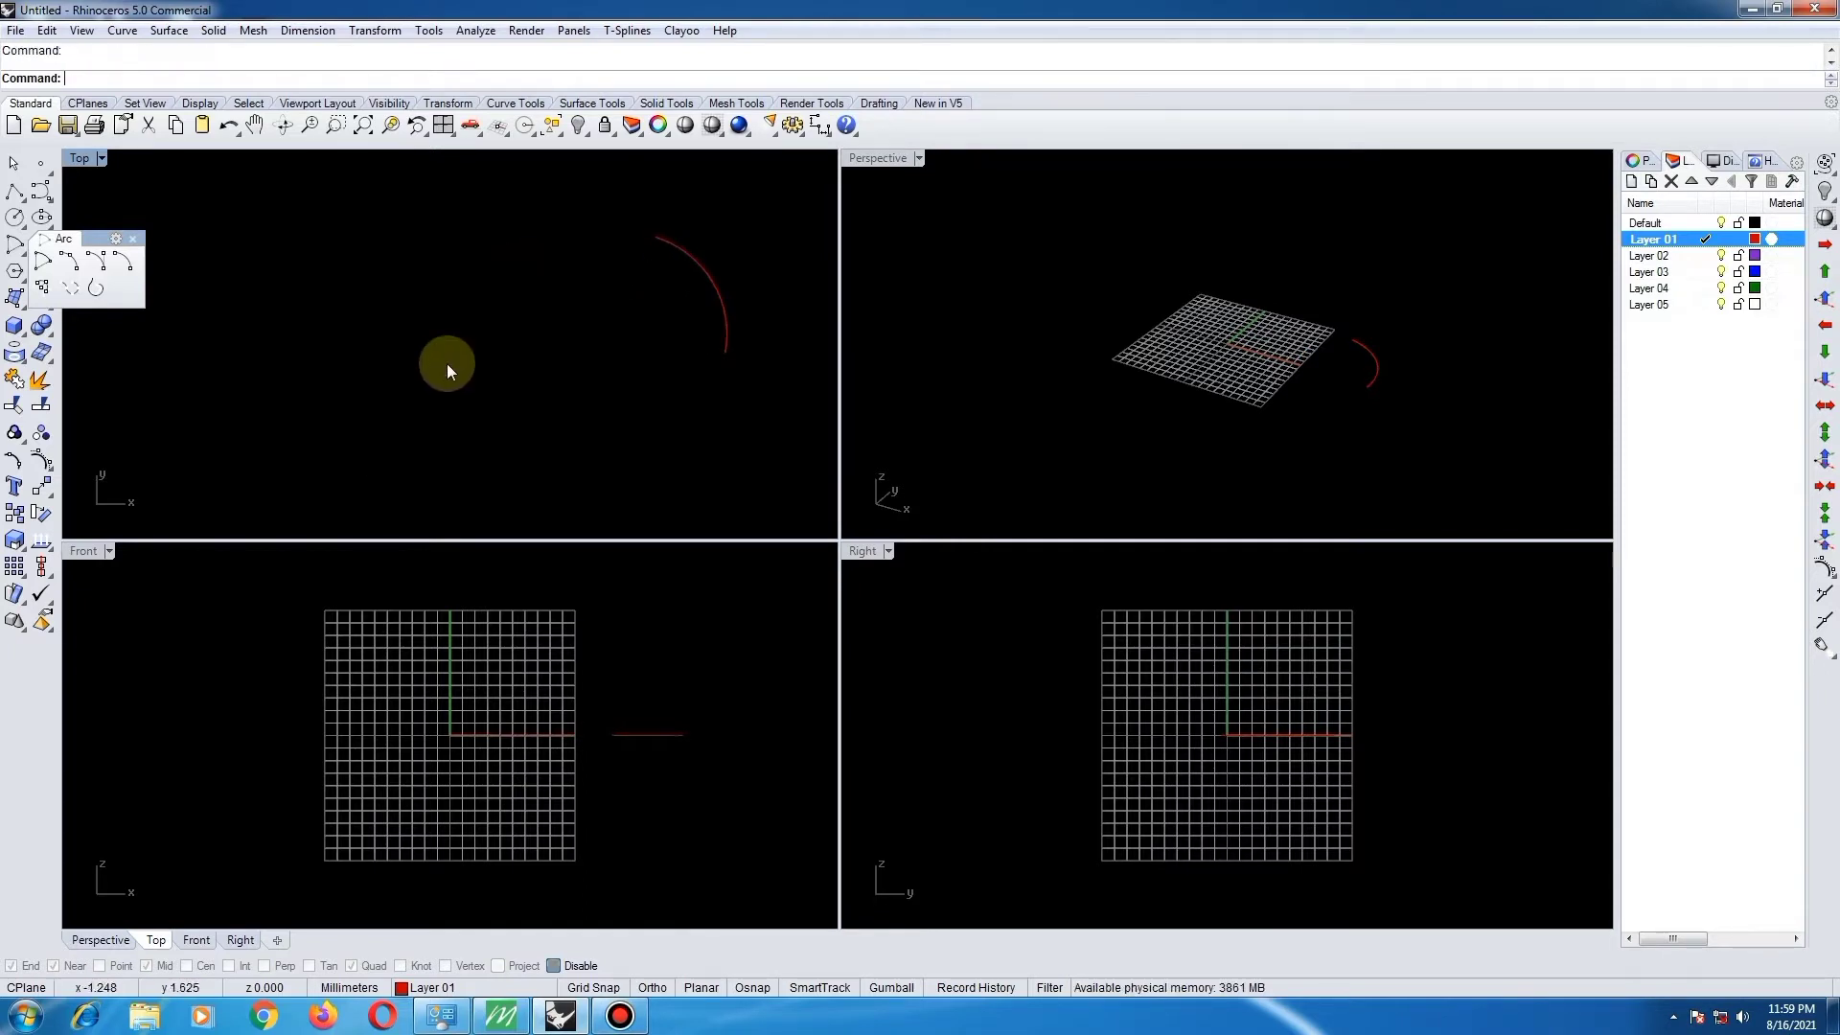
- Draw two more arcs, one by start-end-point and one by start-end-direction
click(69, 264)
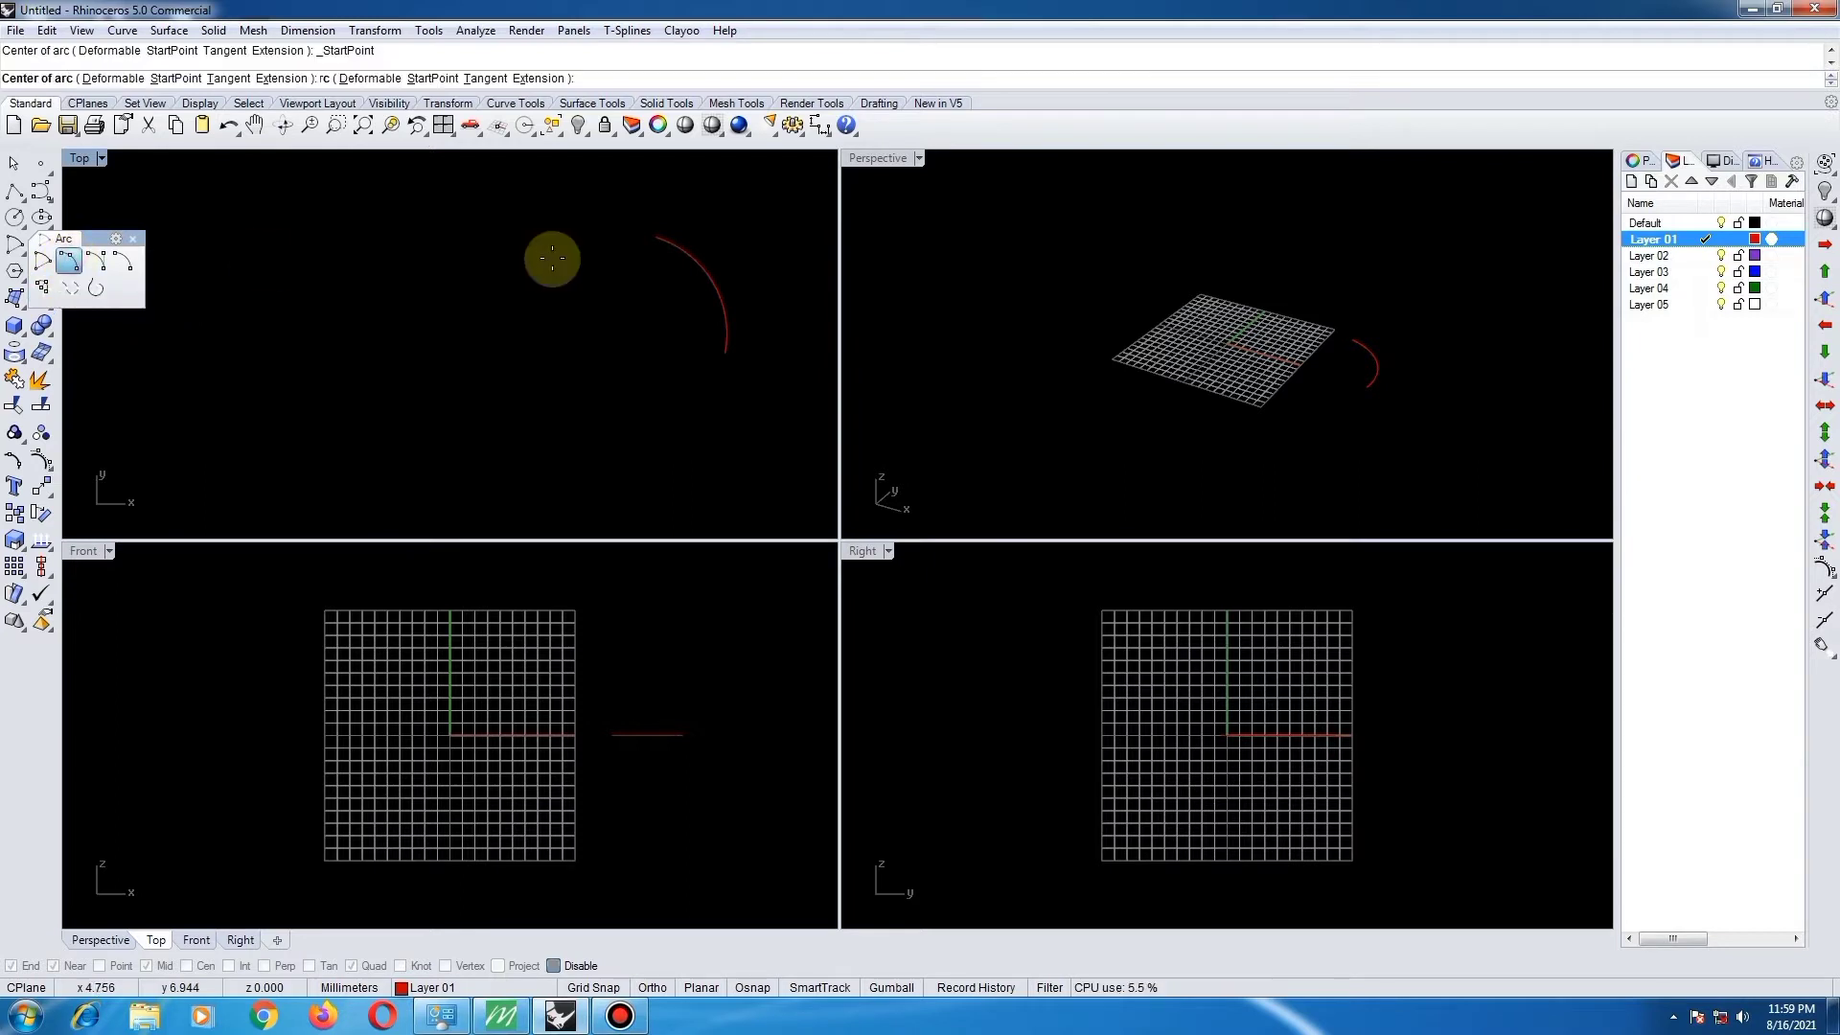
click(414, 258)
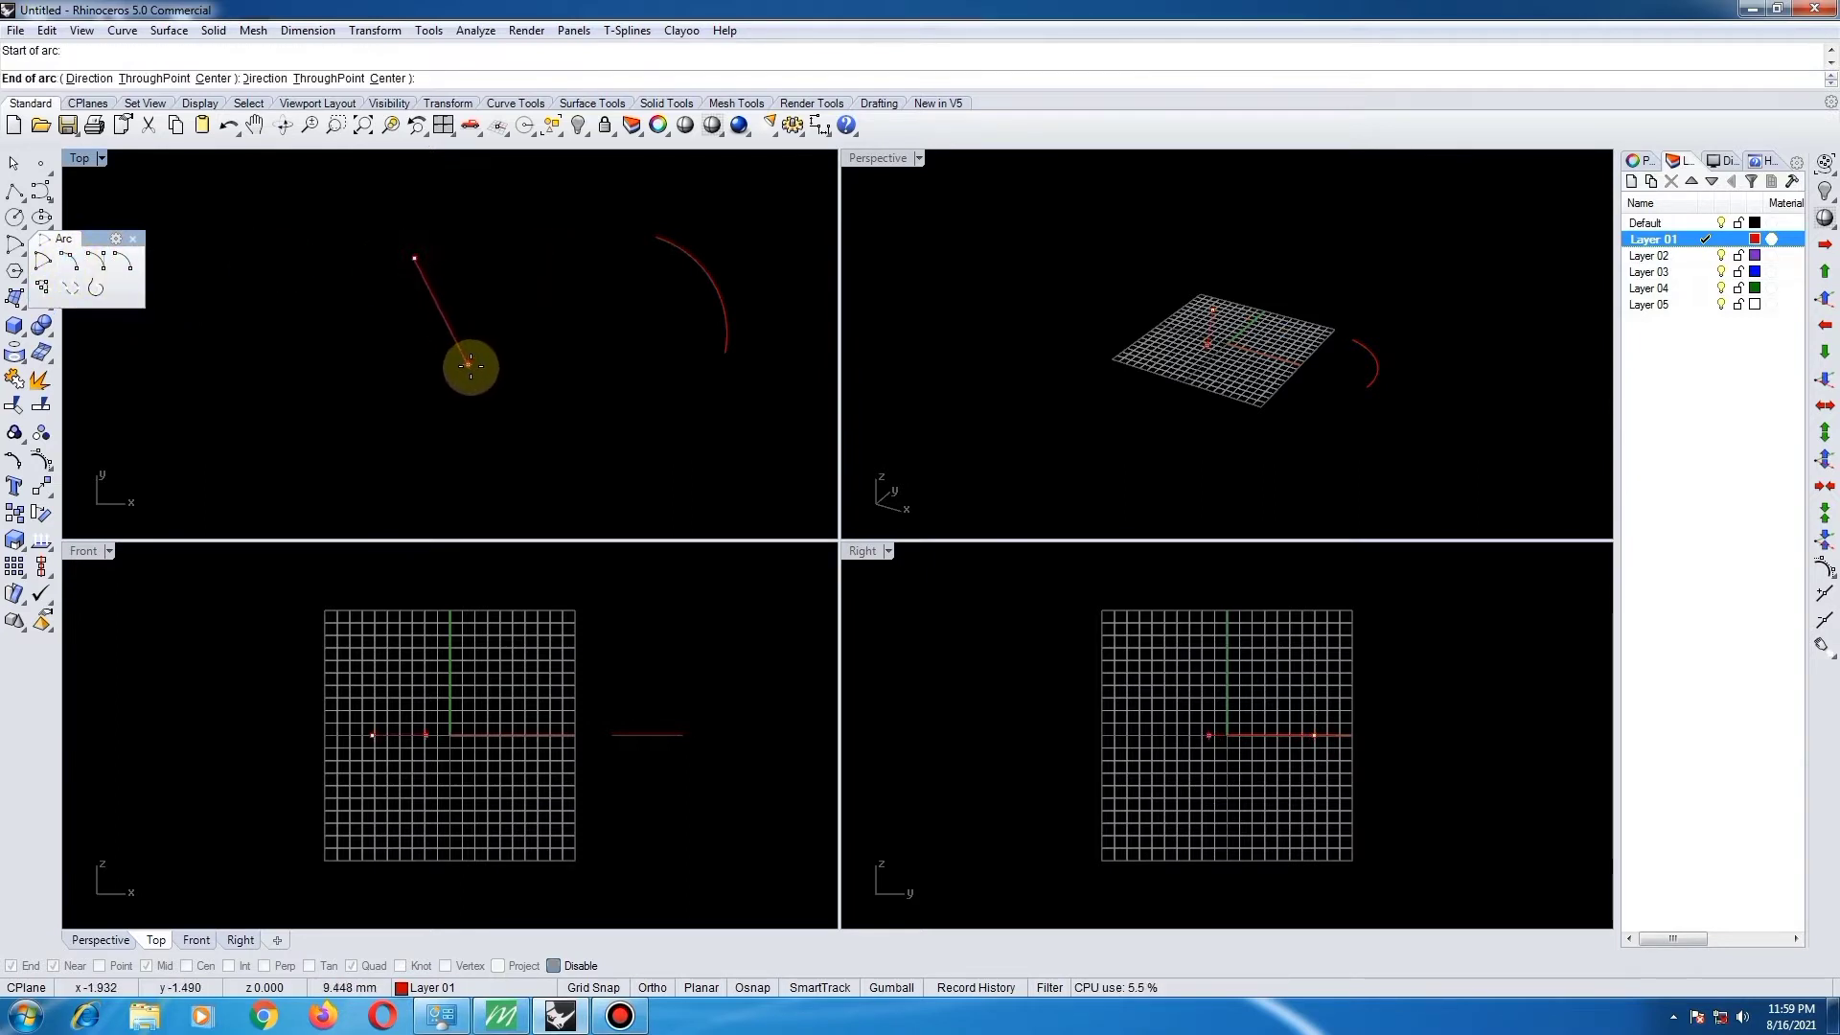
click(471, 367)
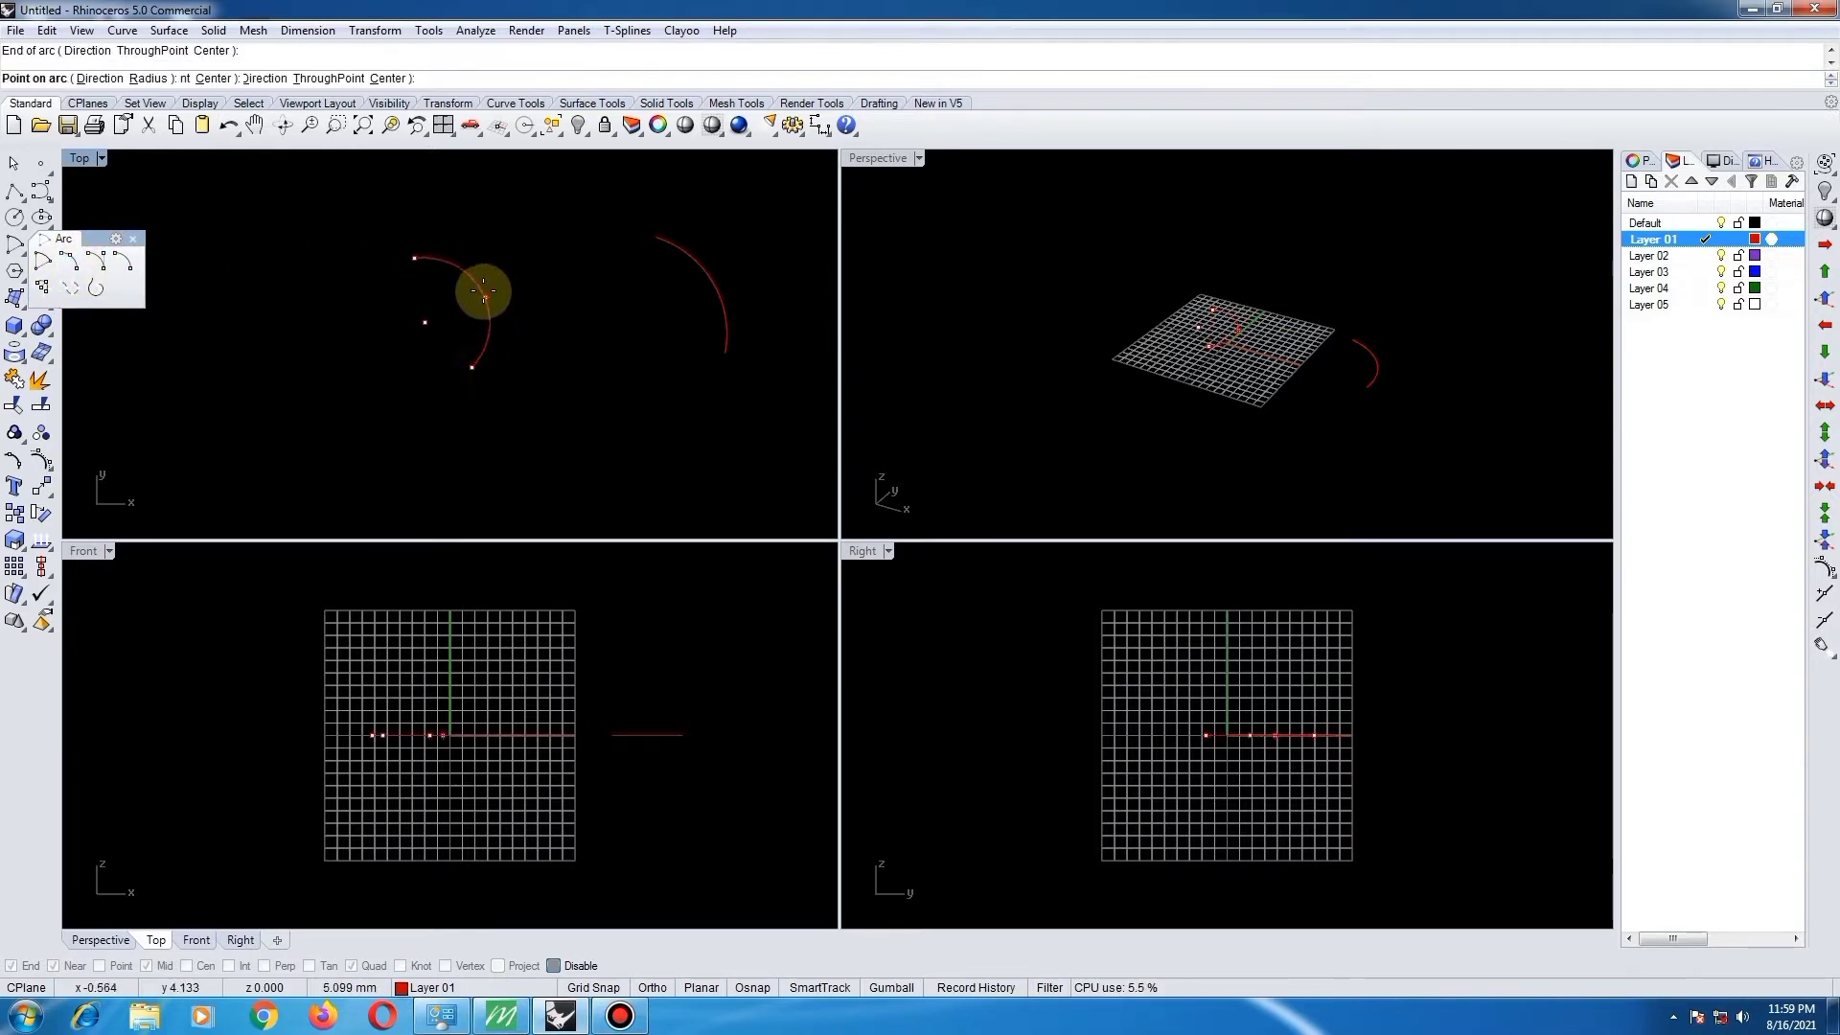
click(399, 322)
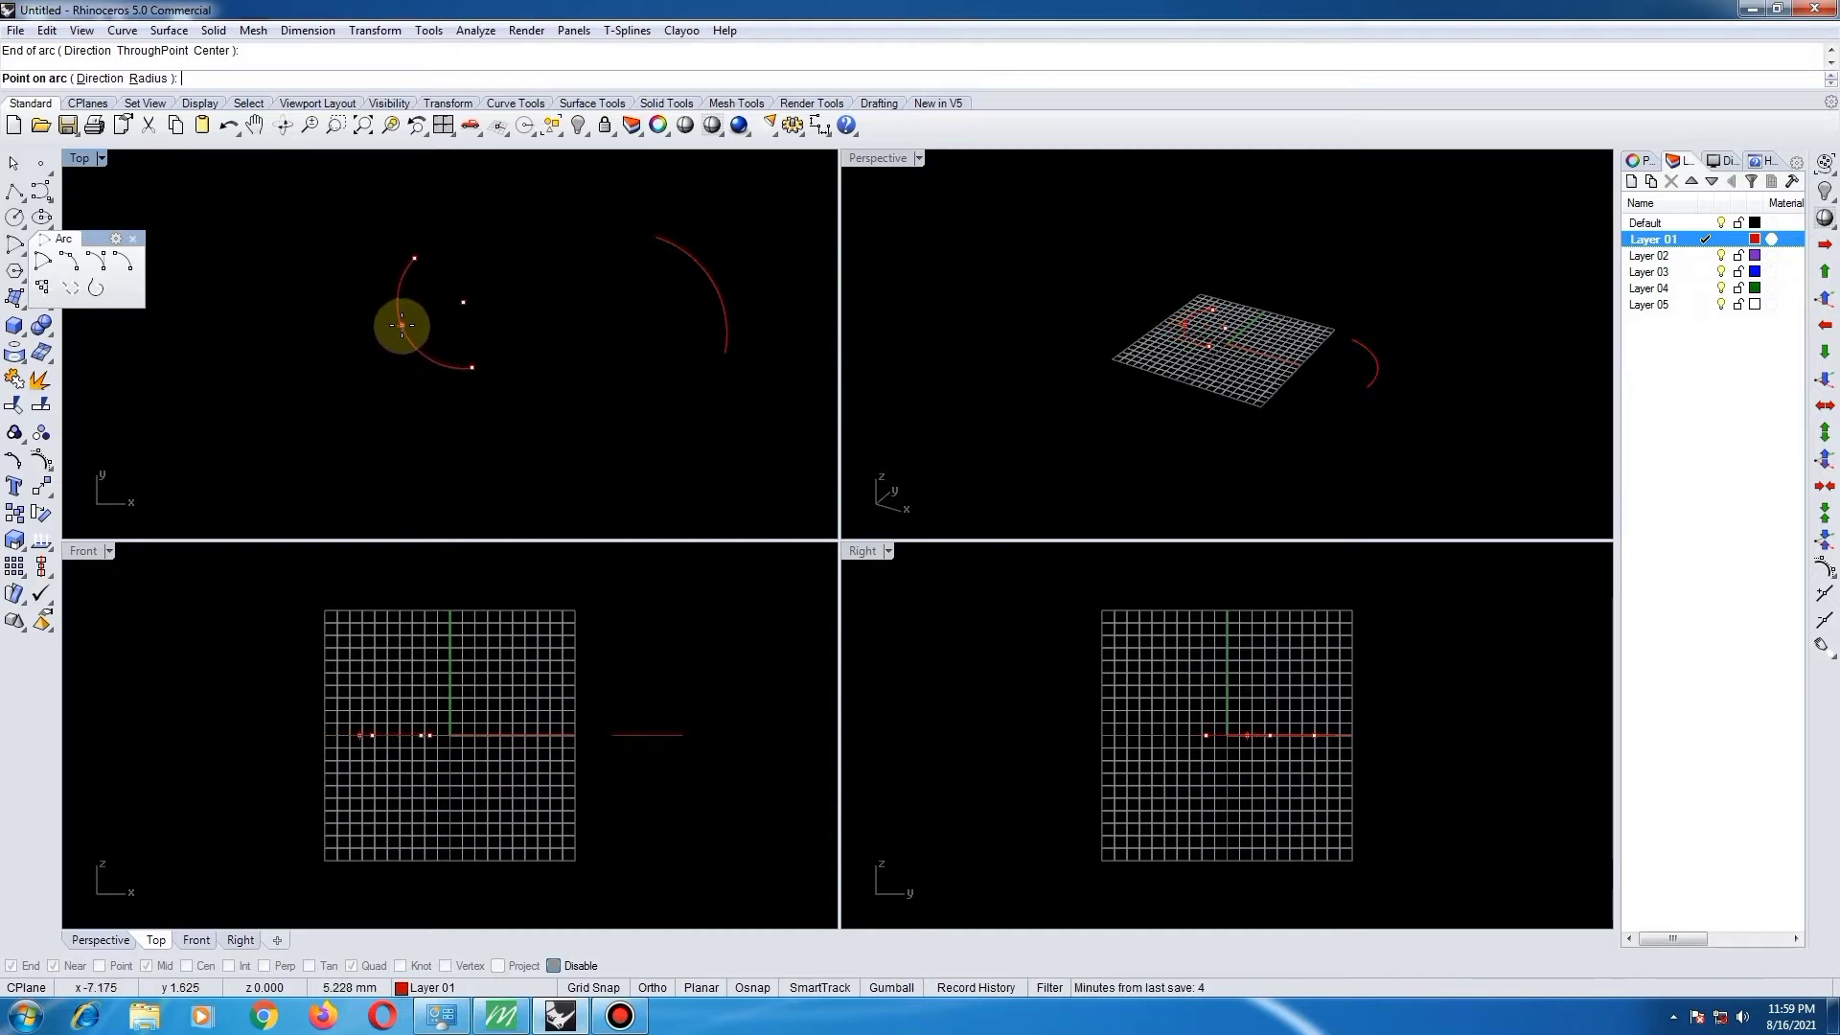
click(99, 273)
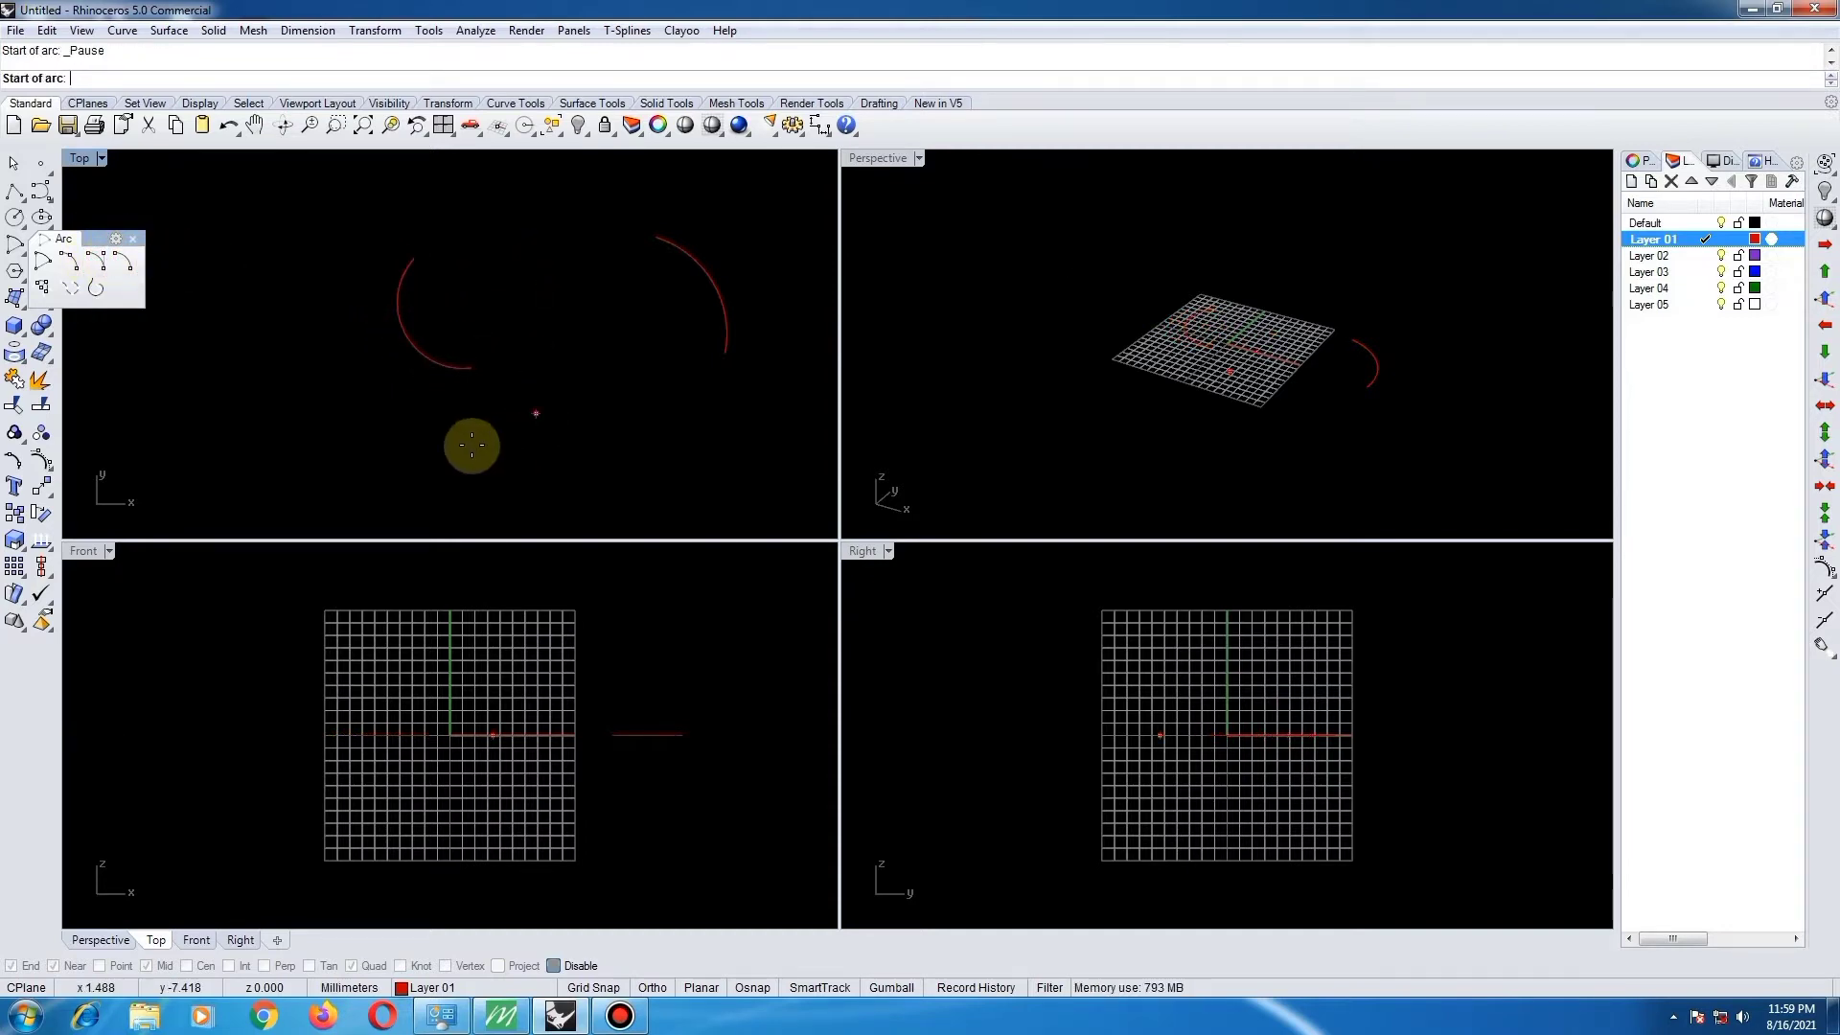
click(294, 298)
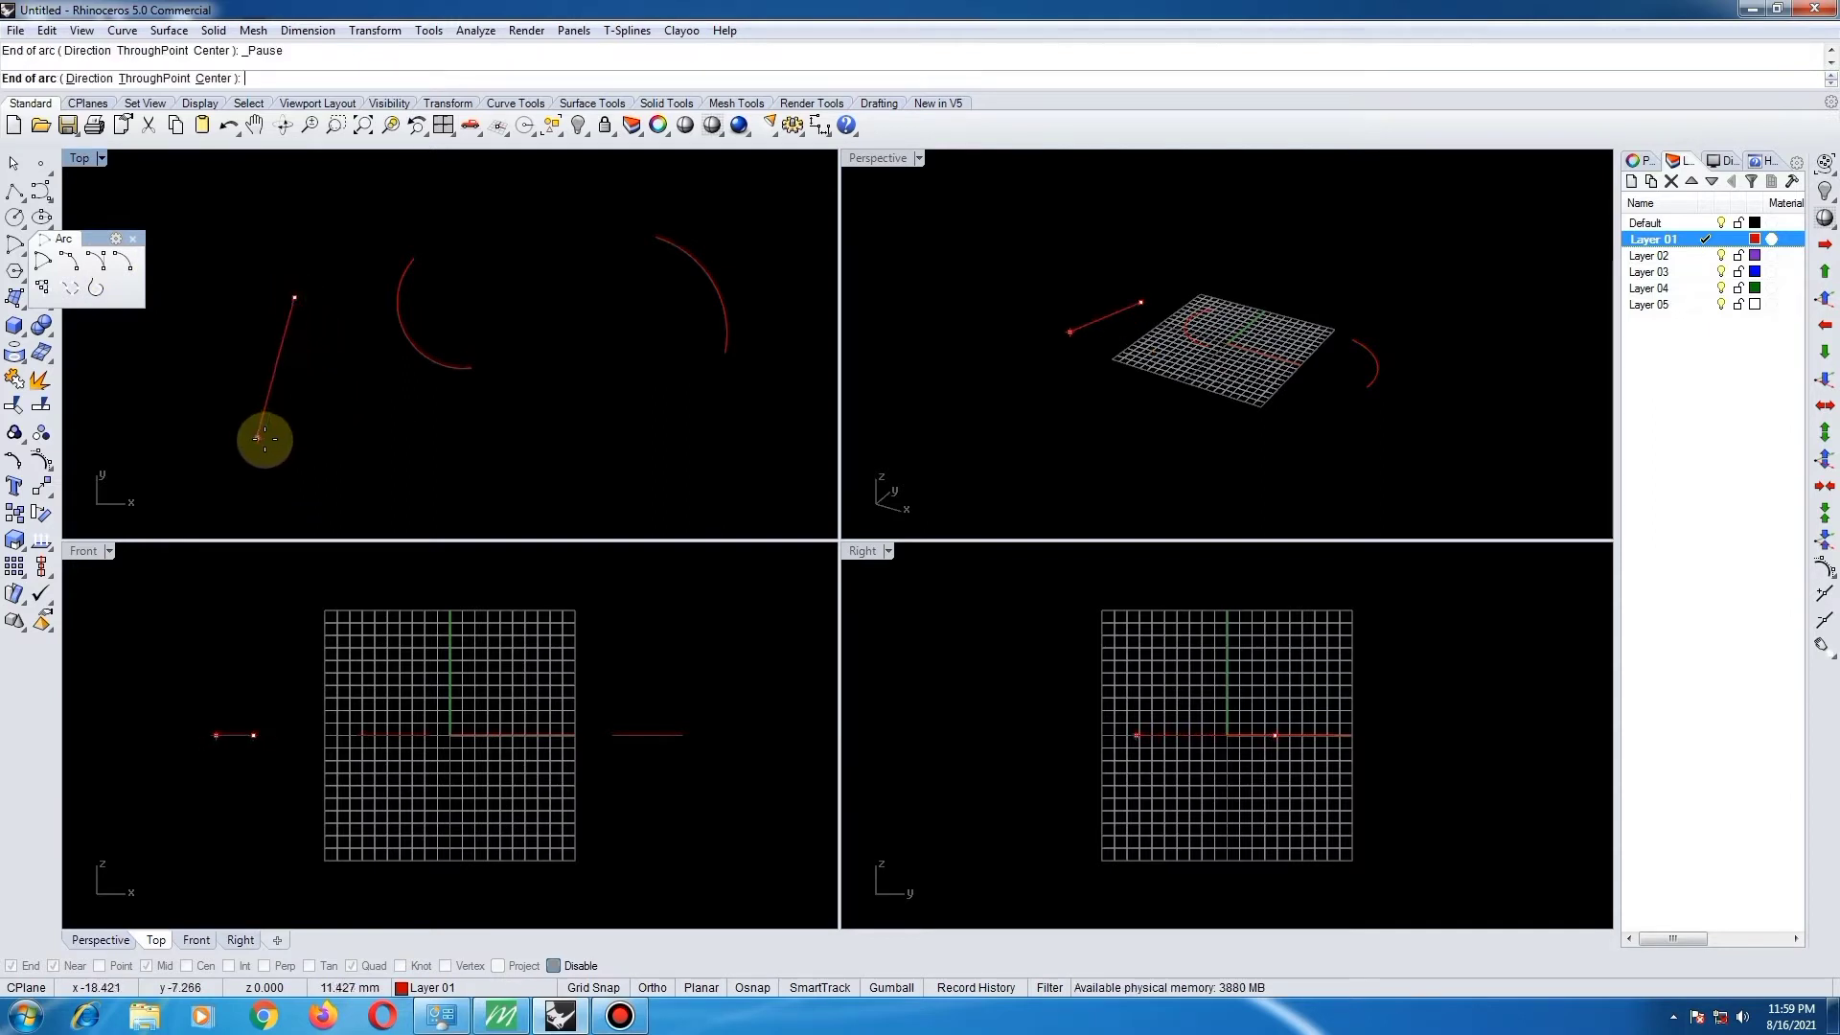
click(297, 433)
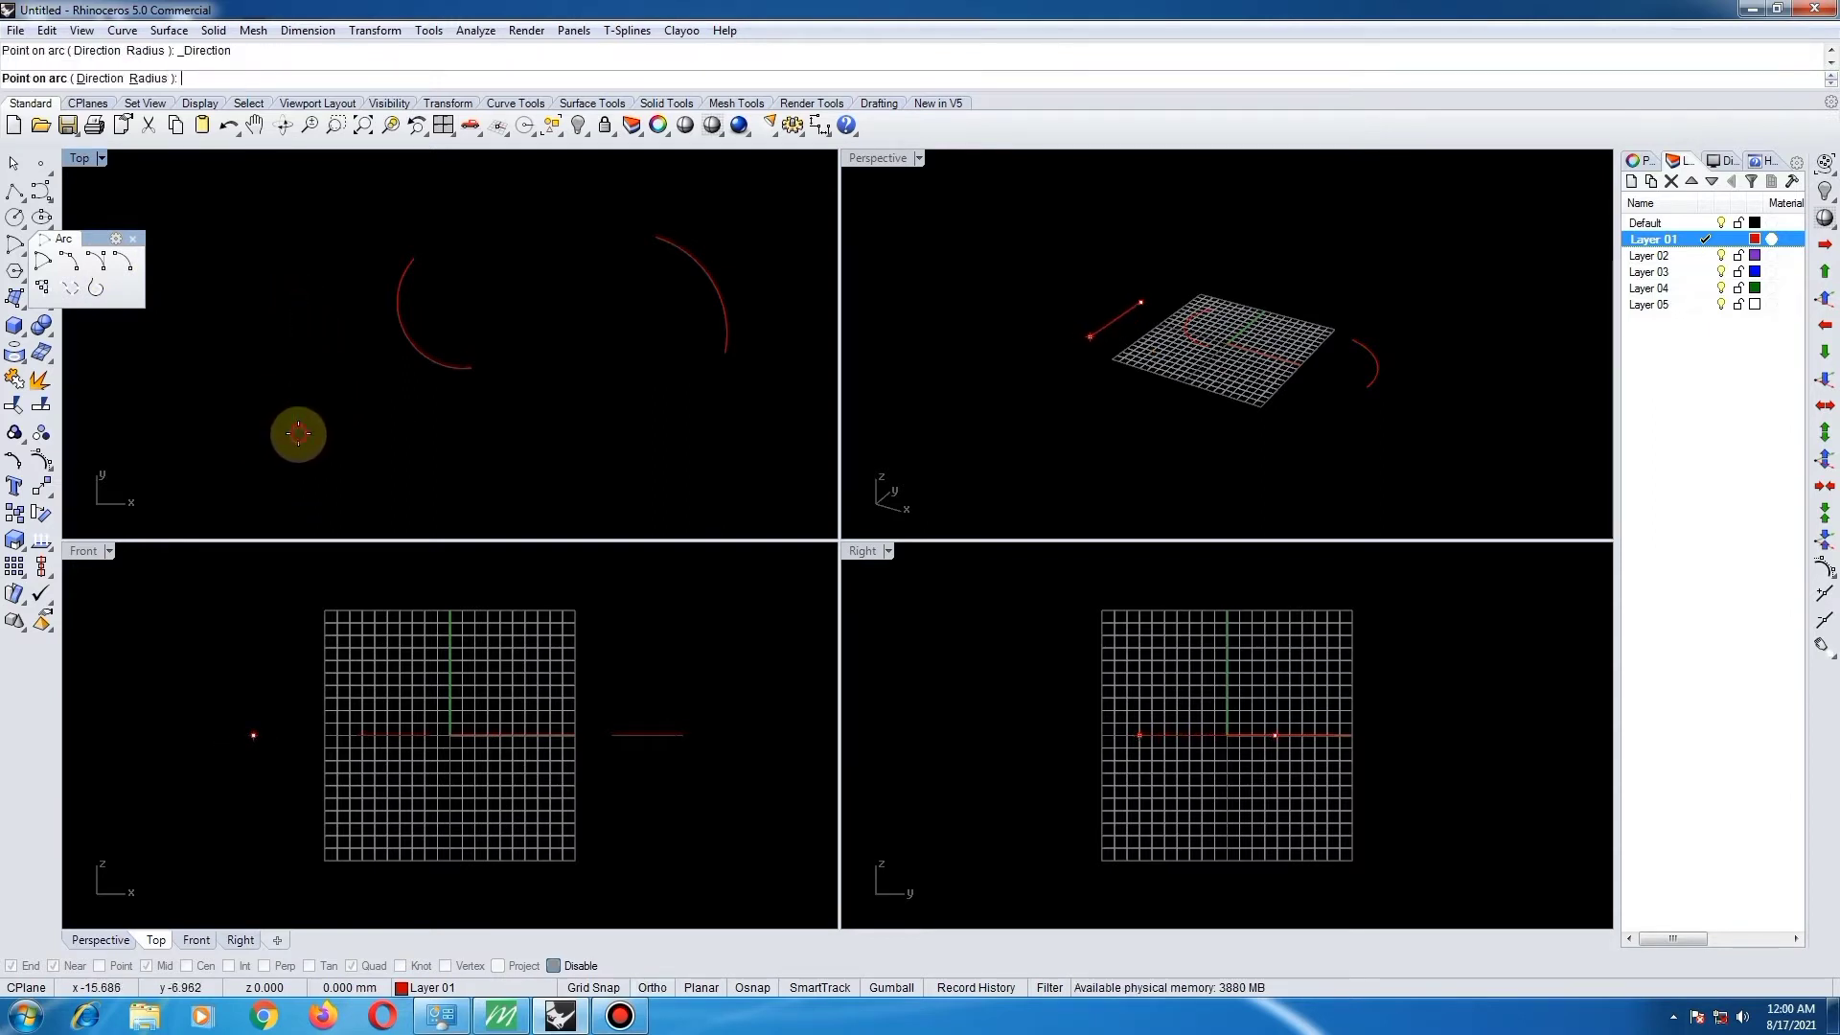
click(392, 372)
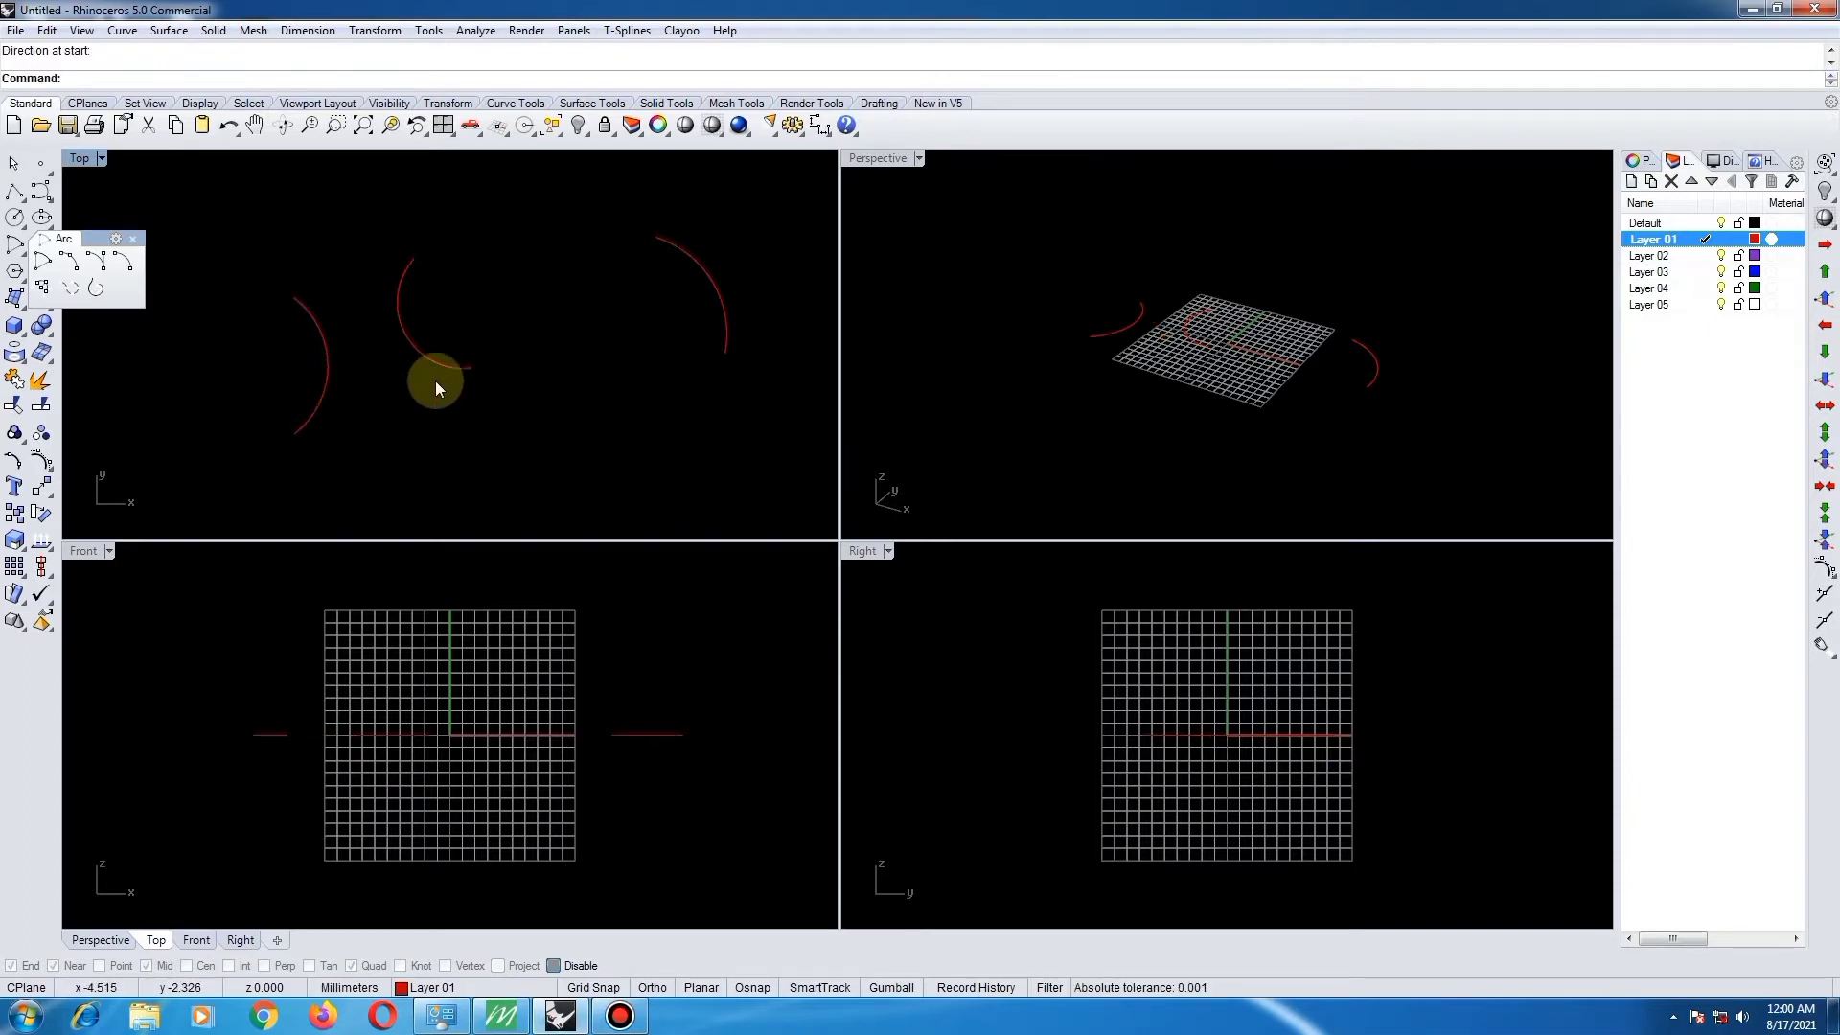
- Close the arc options and delete all three arcs, leaving the viewports empty
click(133, 238)
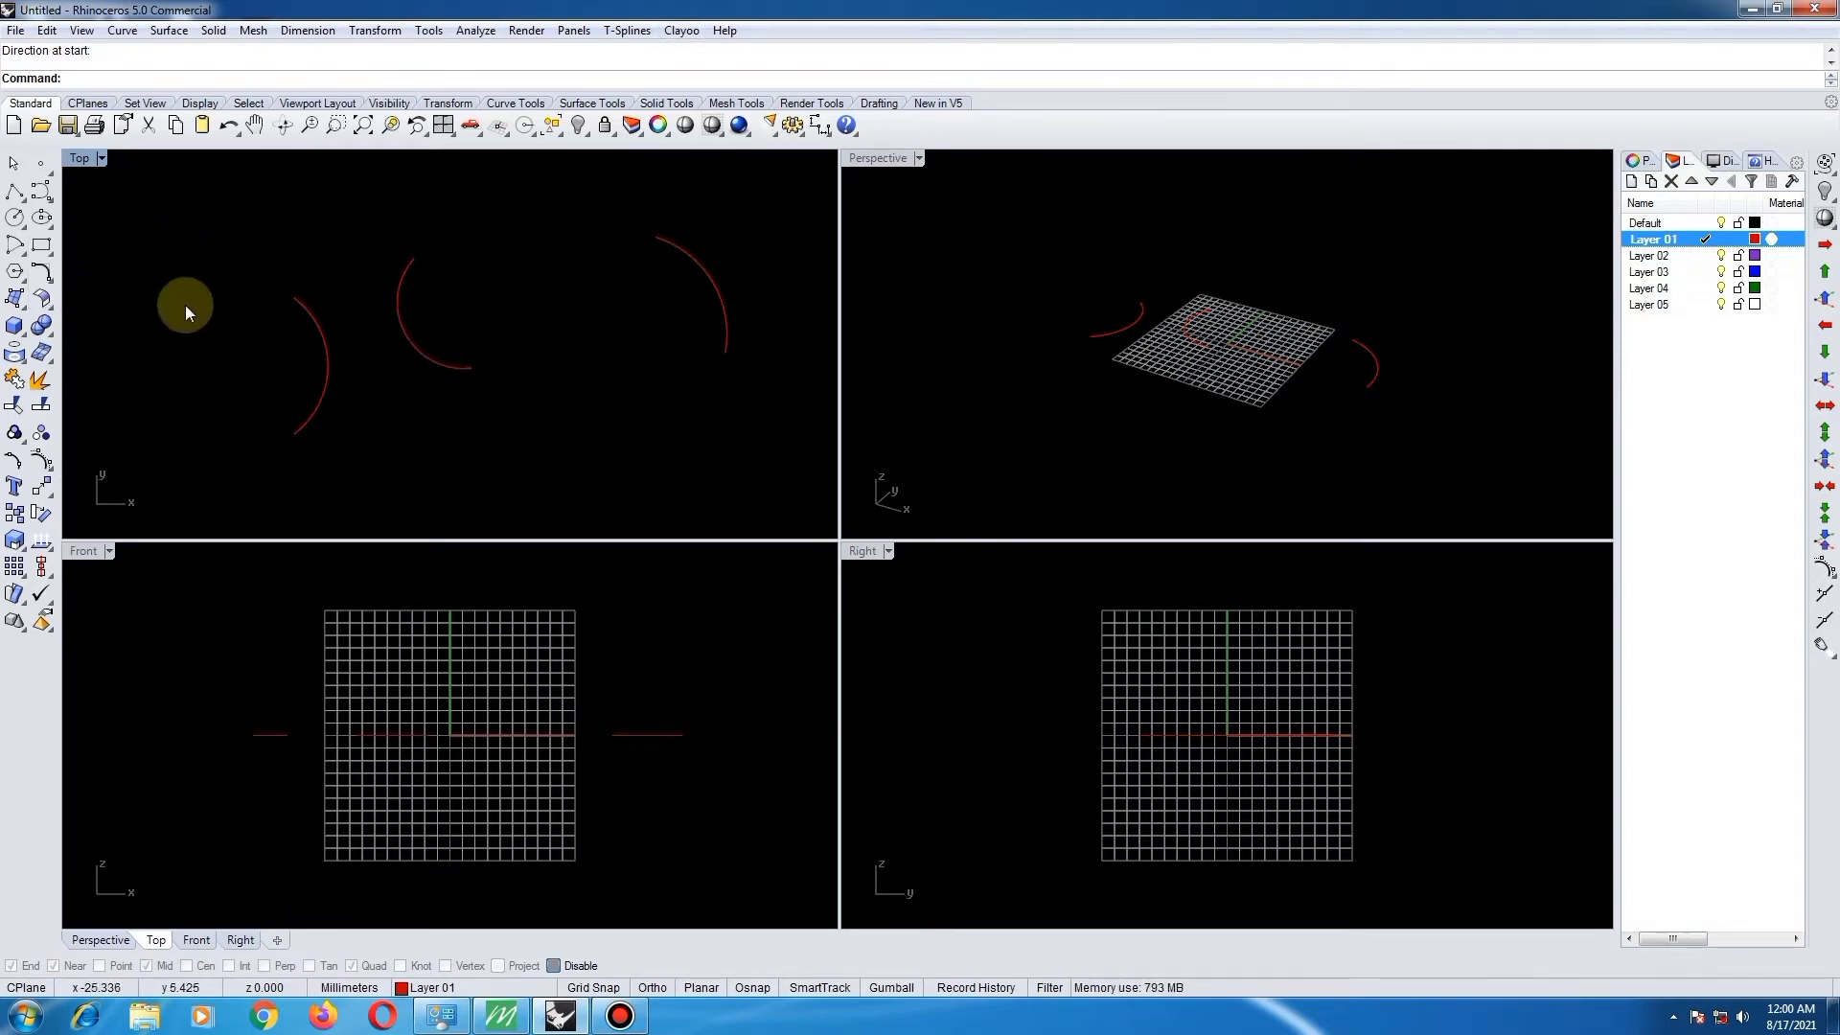
scroll(577, 280, down, 4)
key(ctrl+a)
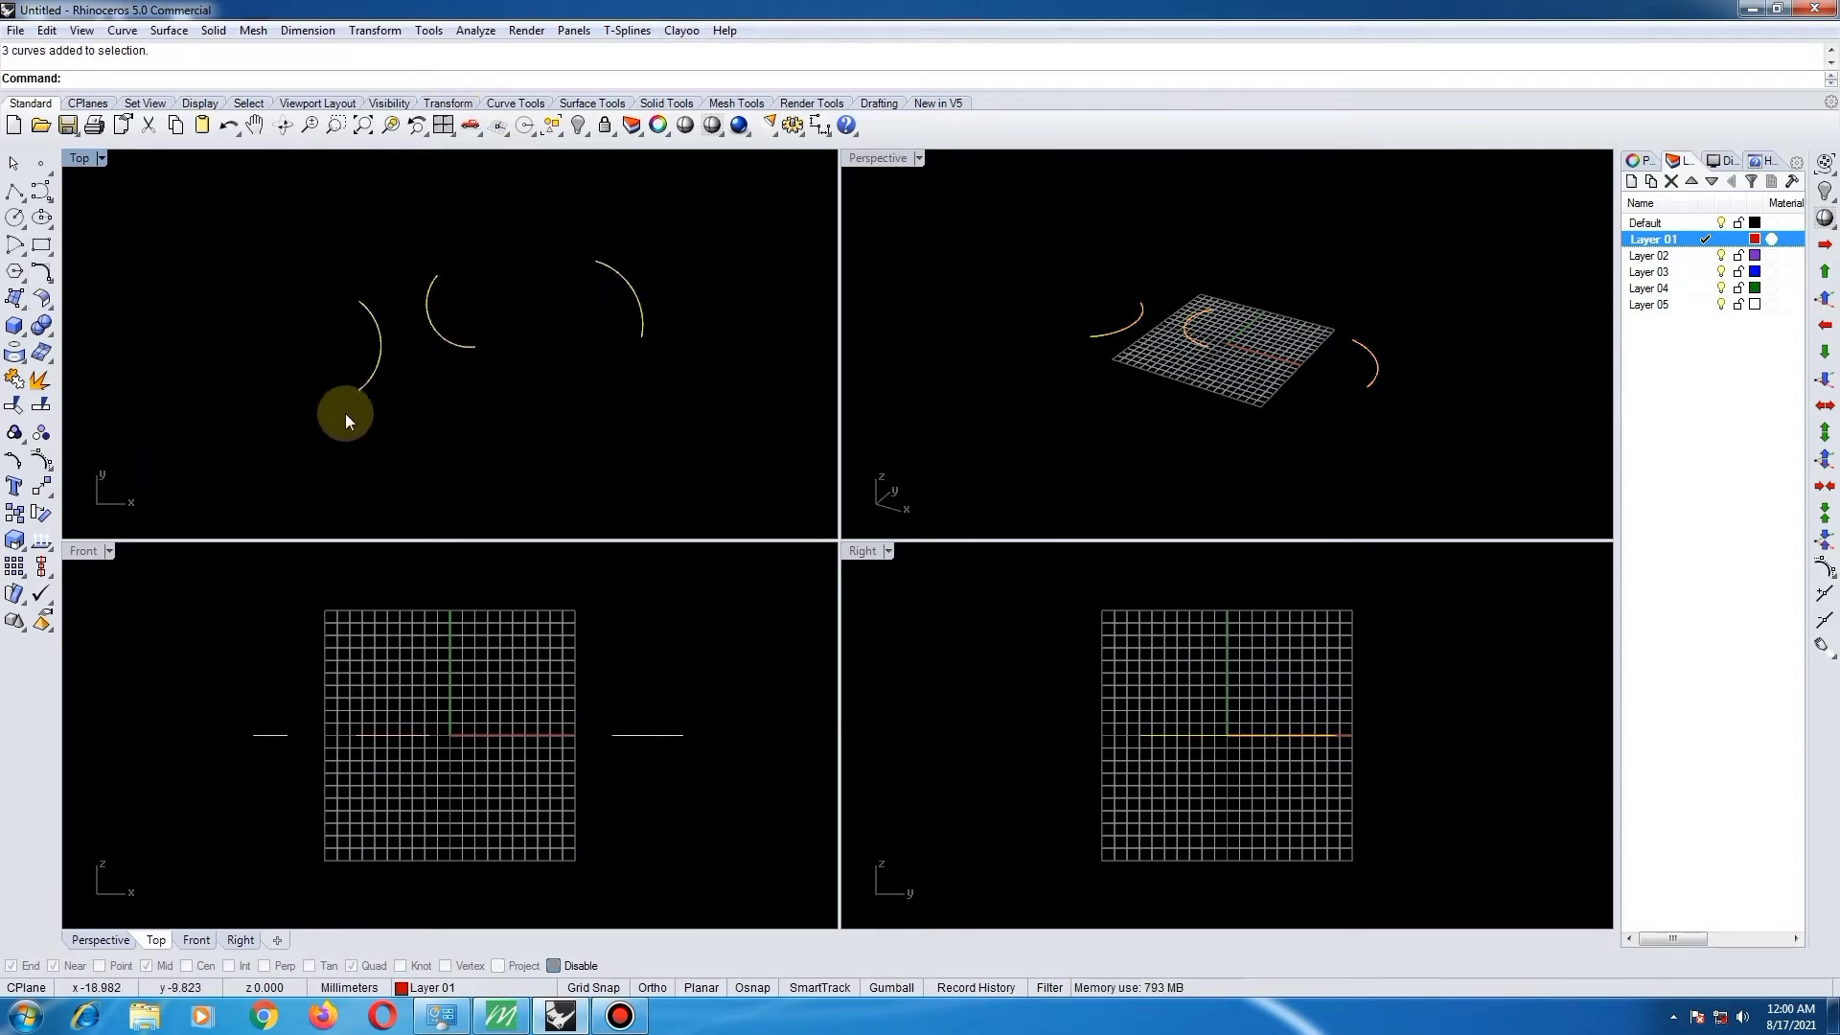
key(Delete)
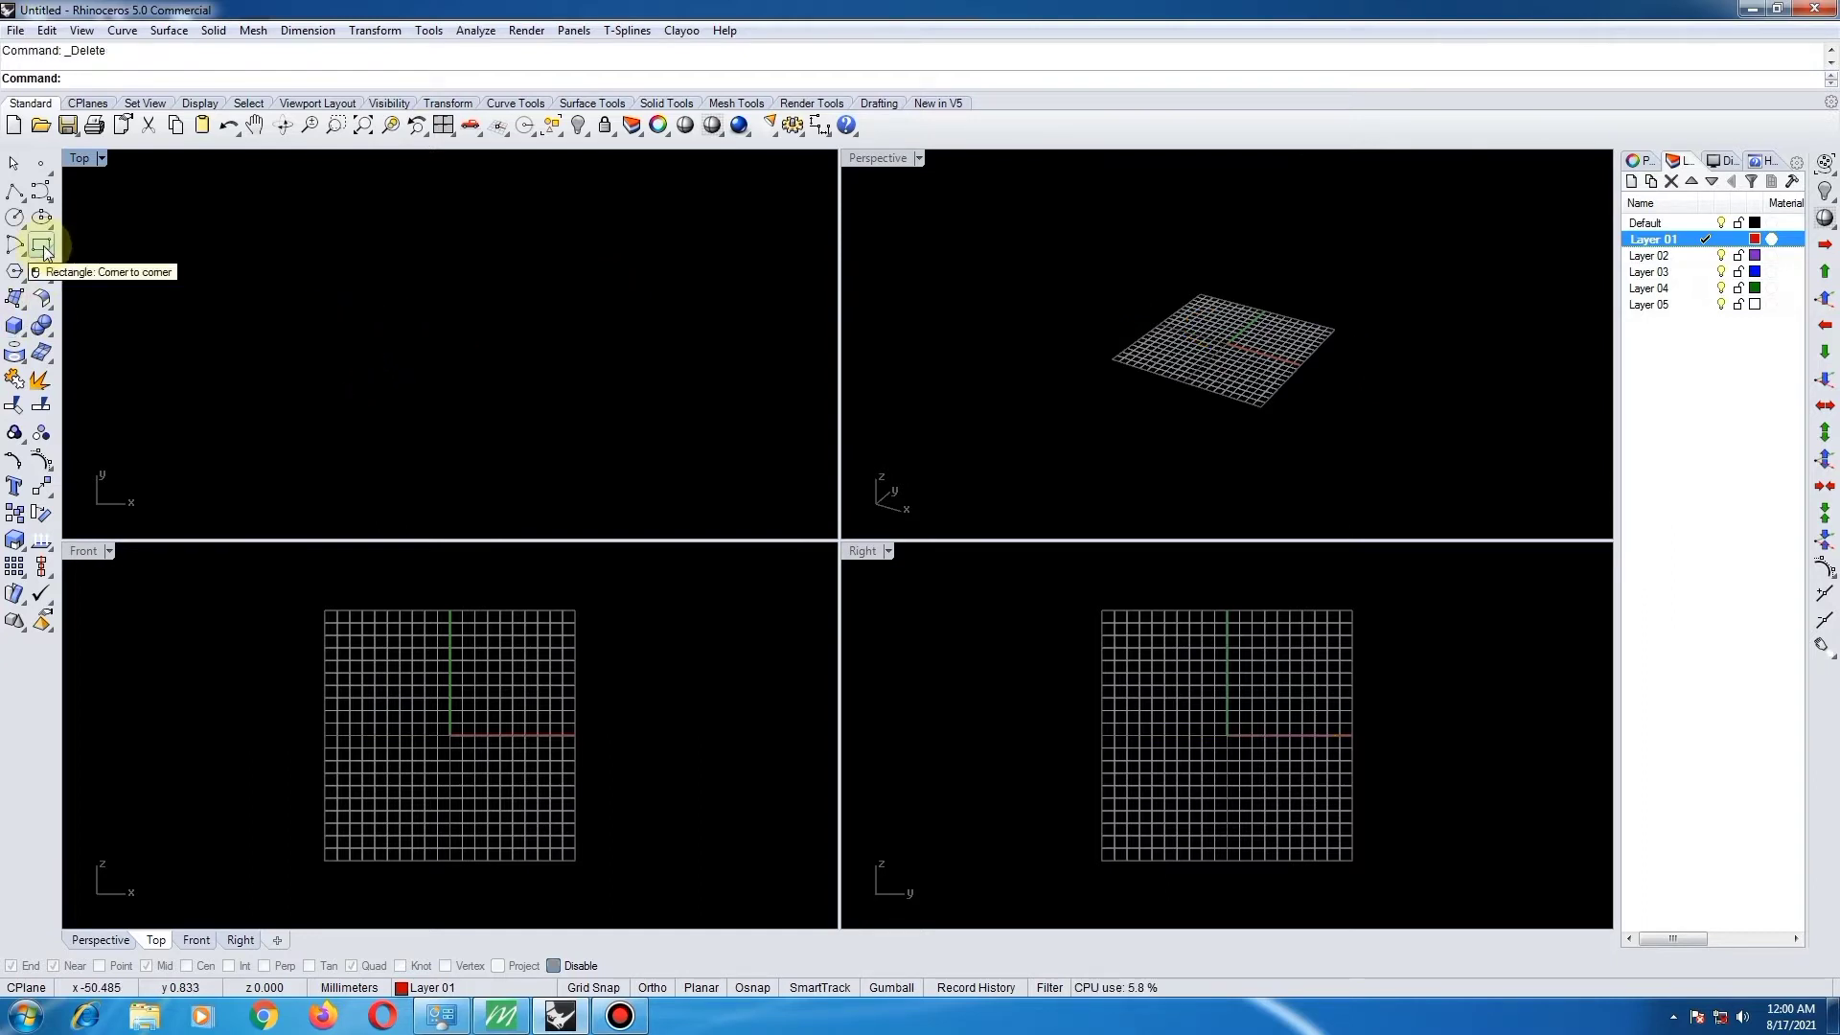
- Draw a corner-to-corner rectangle in the upper part of the Top view
click(42, 246)
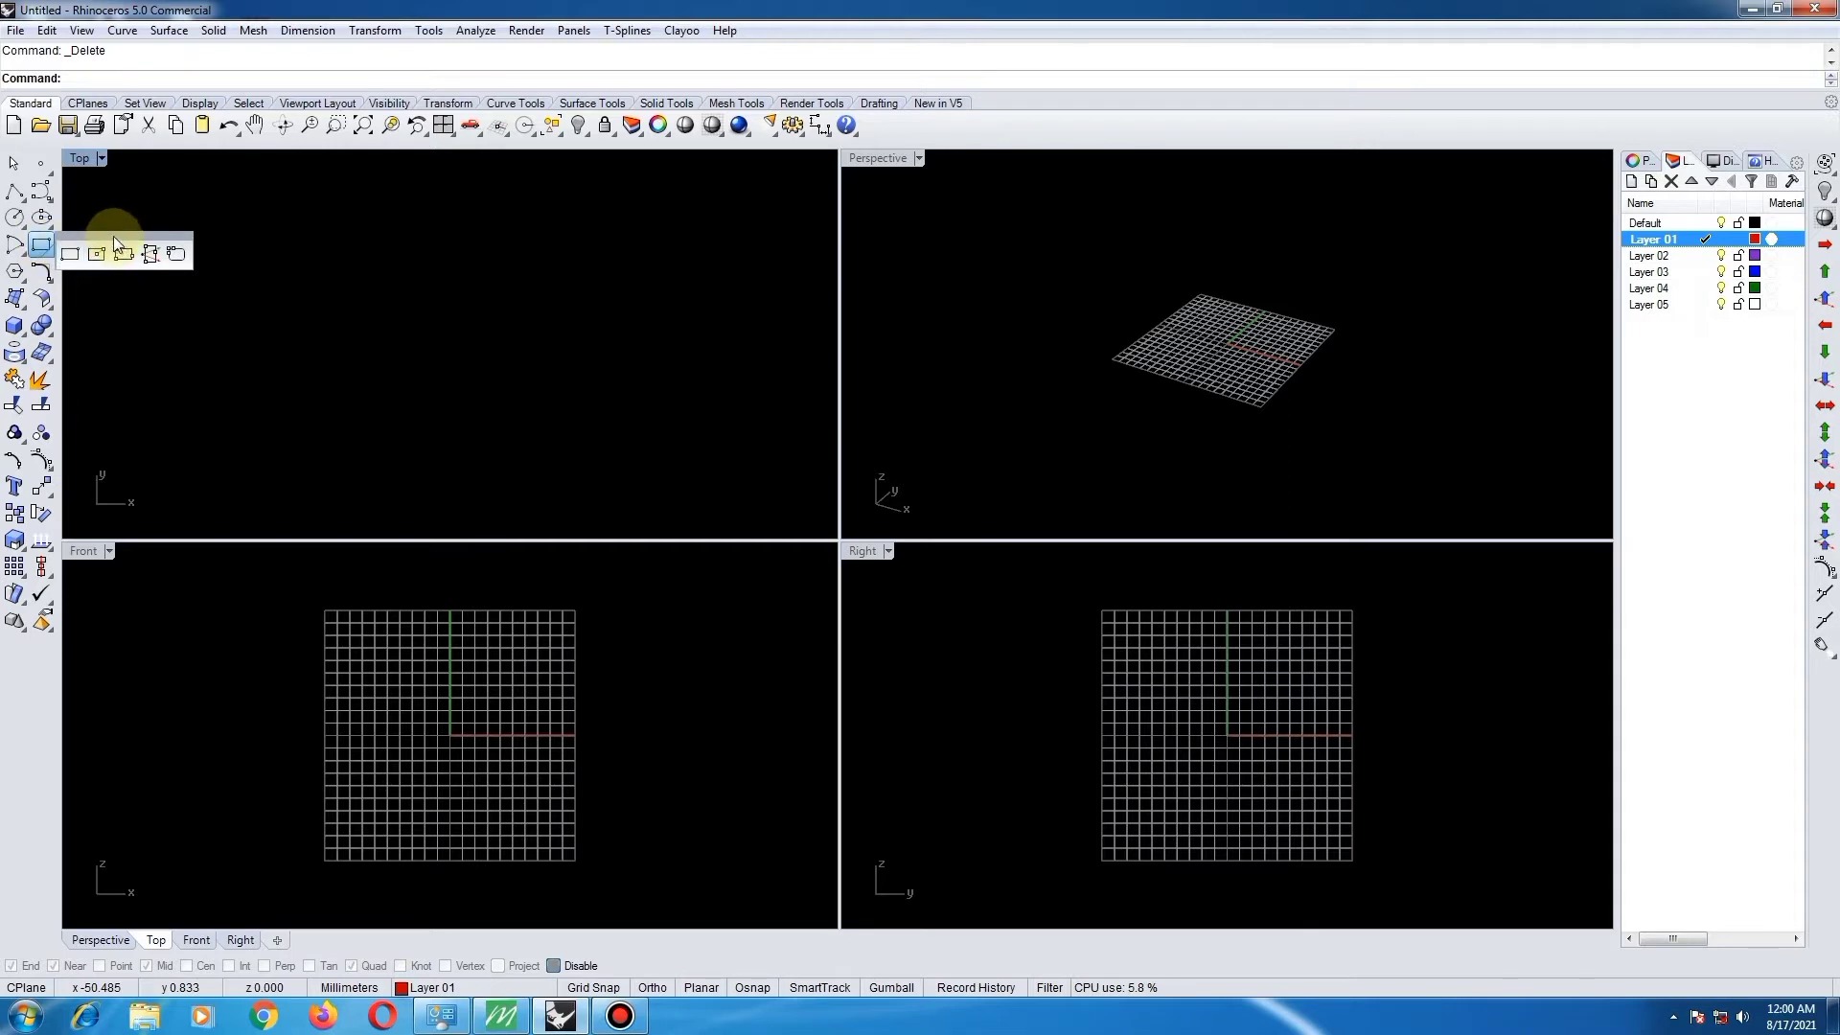
drag(101, 236, 103, 239)
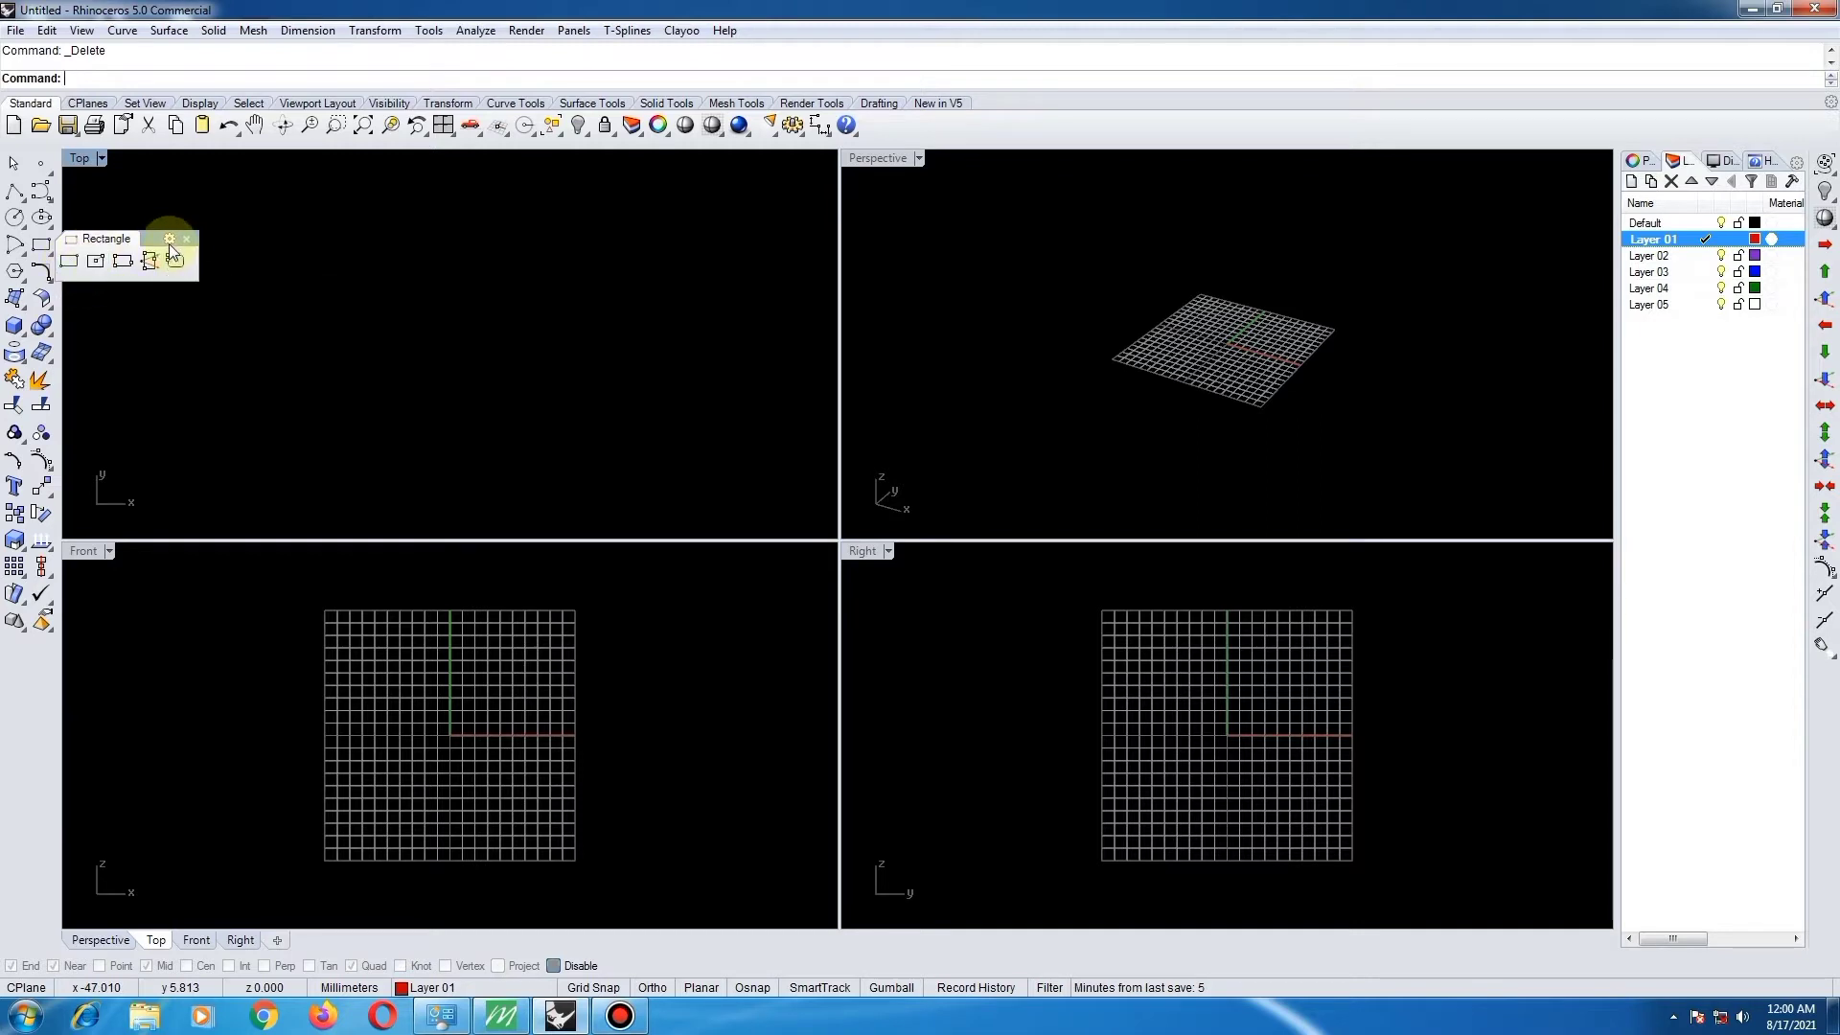
click(73, 269)
click(351, 238)
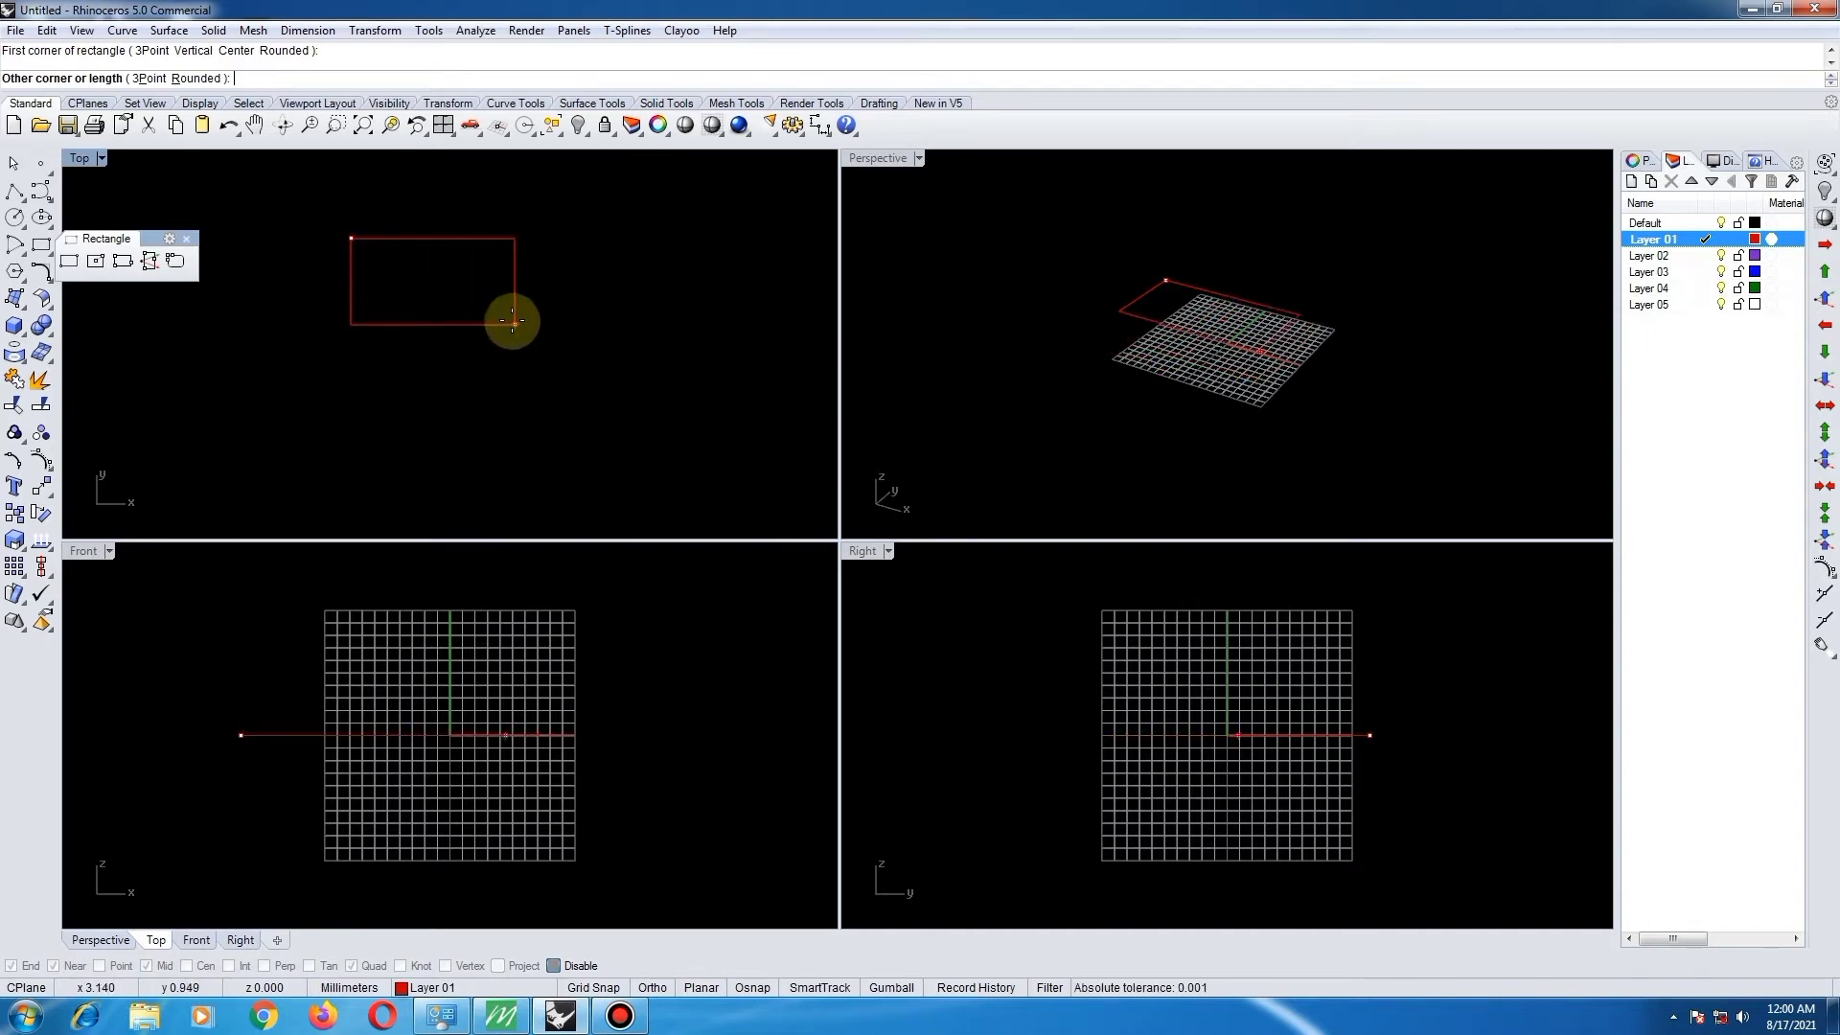
click(444, 308)
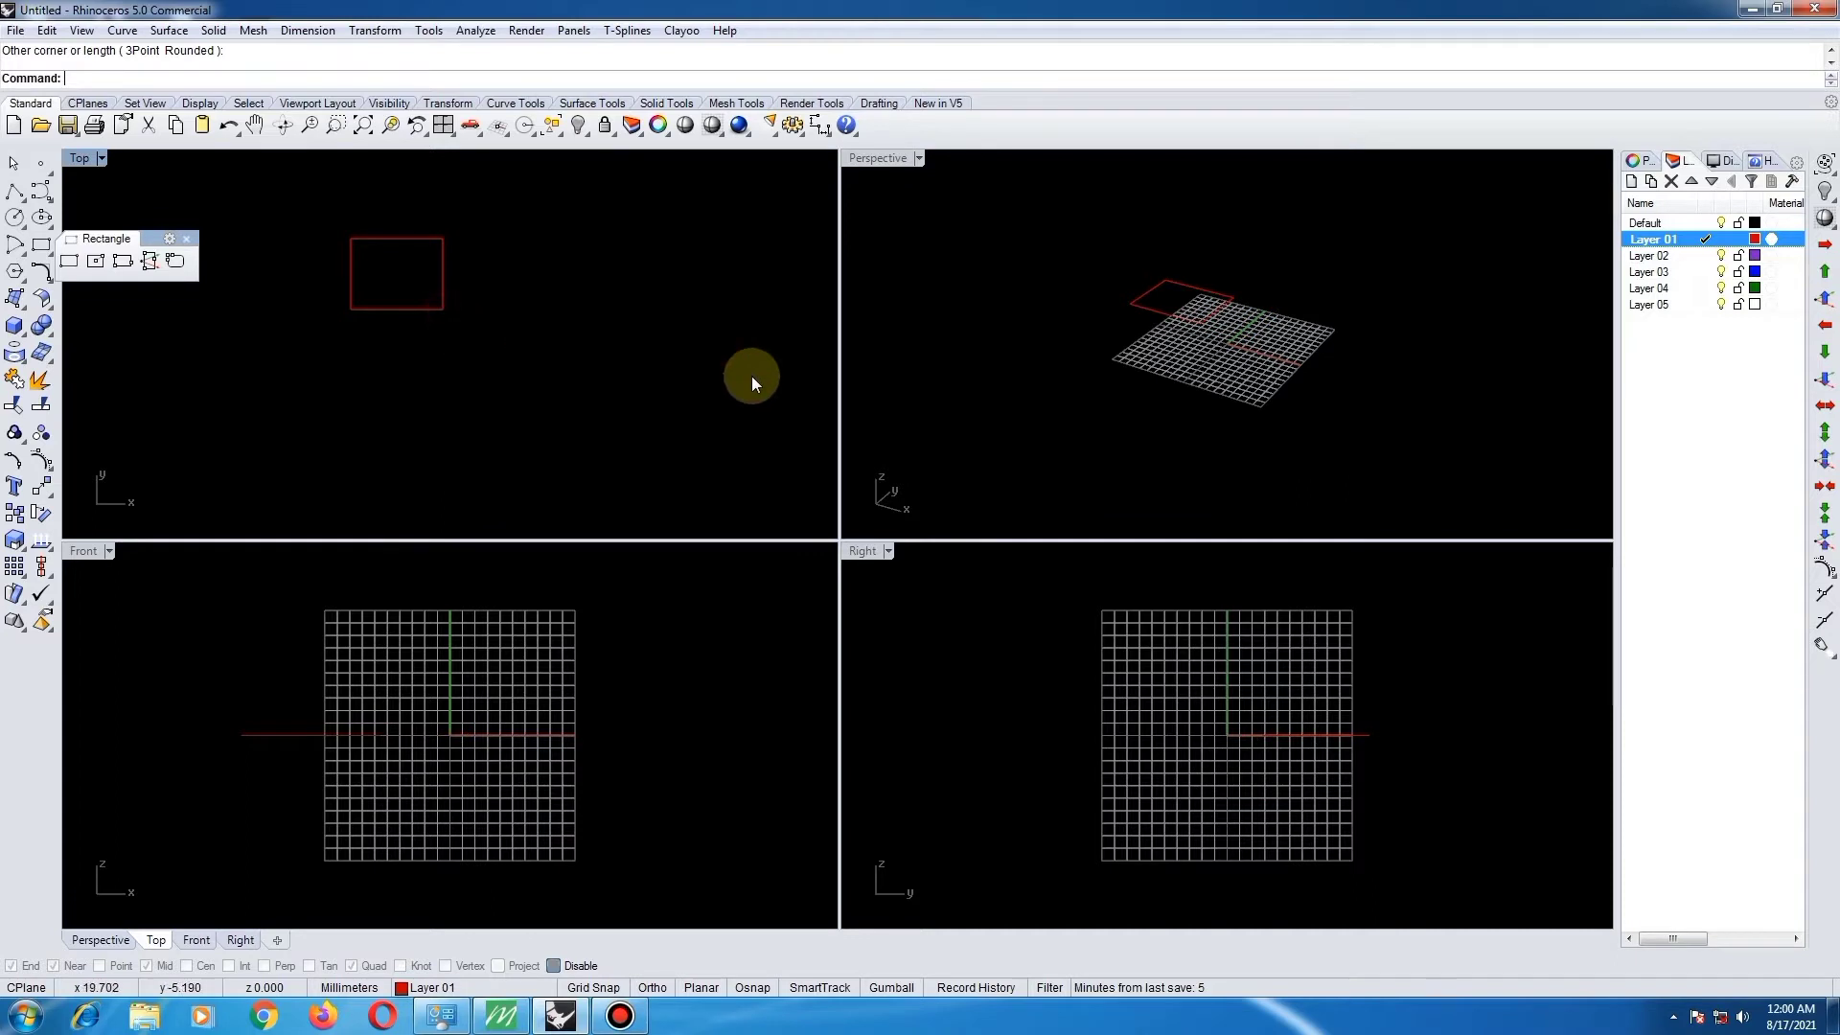
- Draw a second rectangle from its center, to the right of the first
click(97, 263)
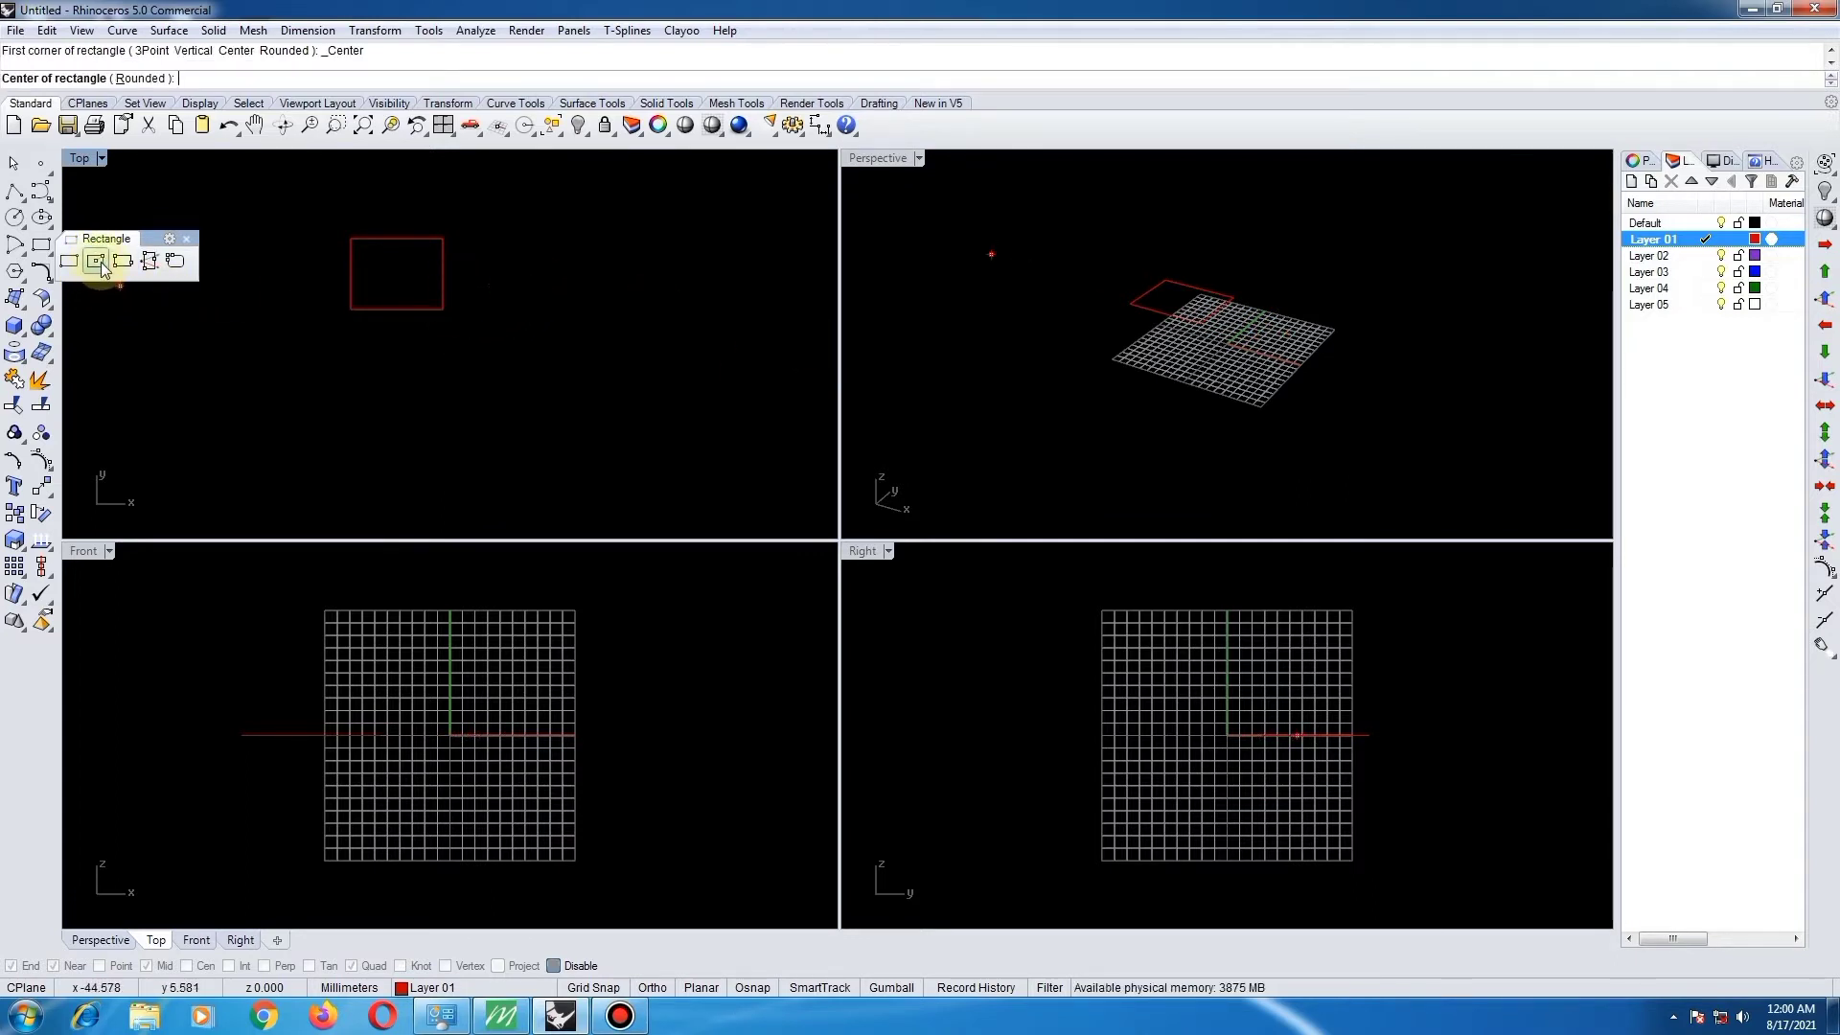
click(593, 283)
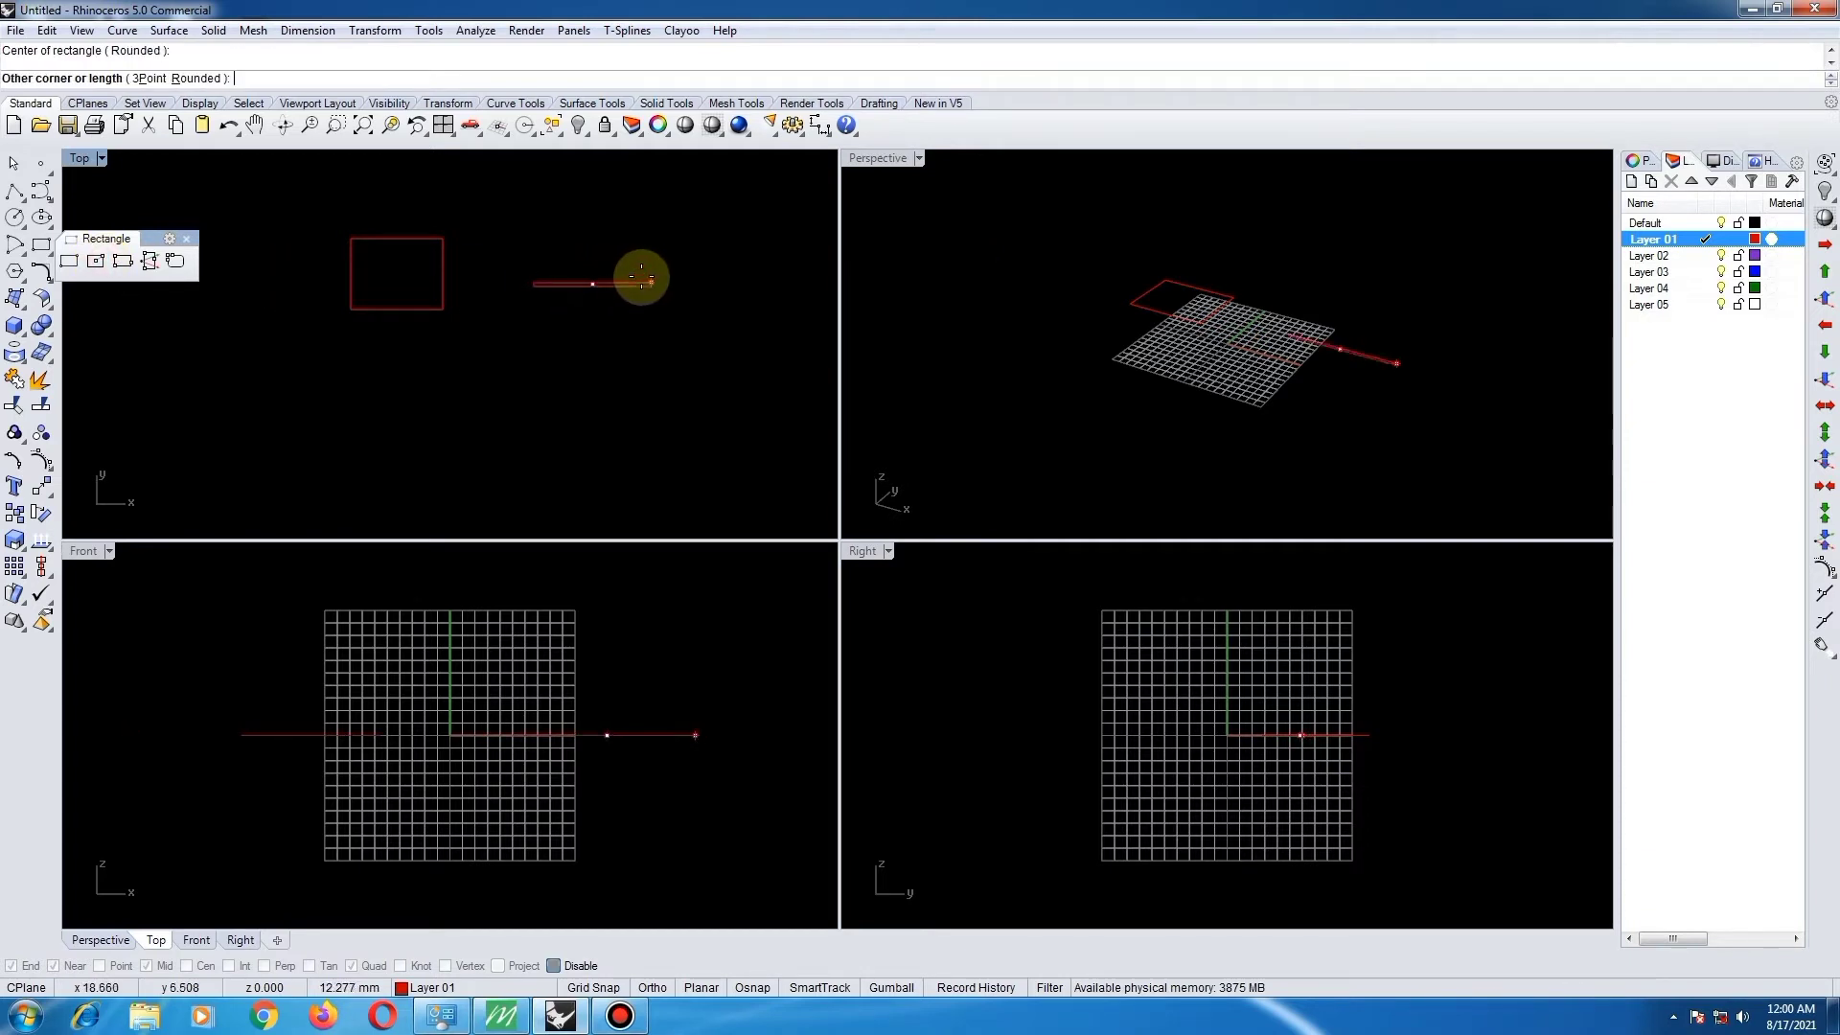
click(639, 254)
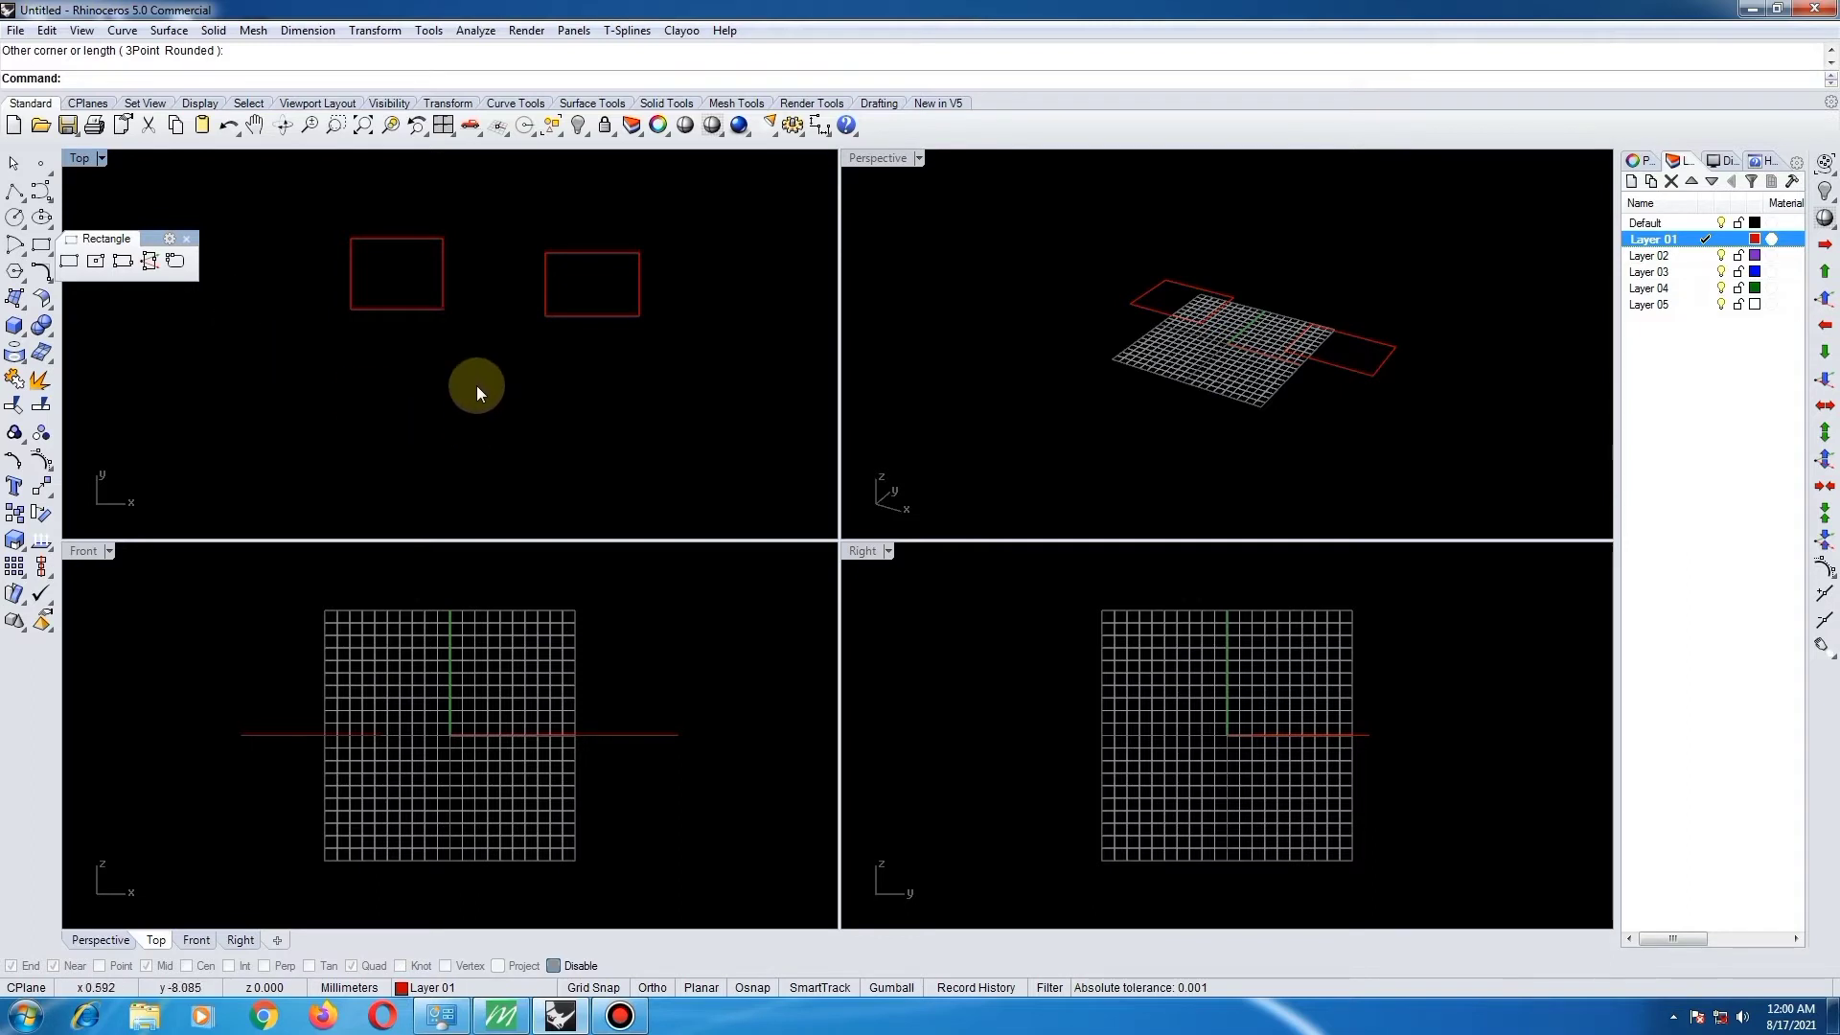
- Draw a third rectangle from three points below the others
click(124, 271)
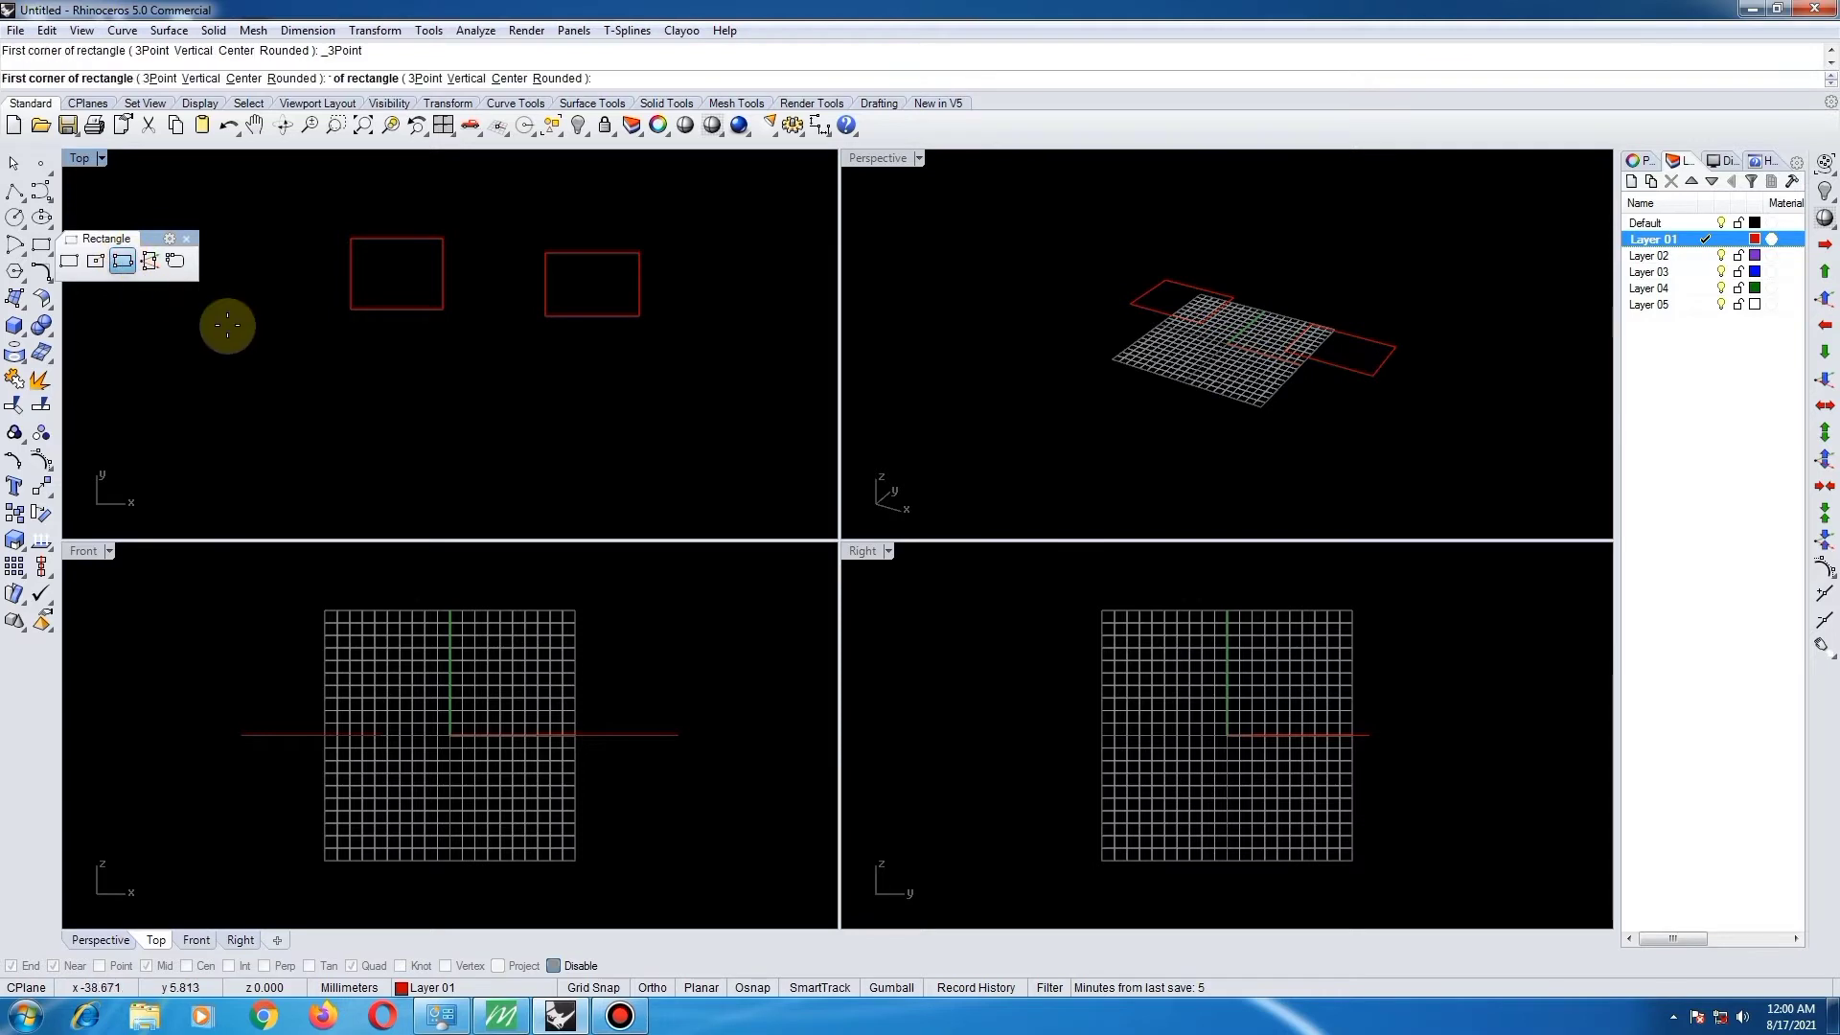
click(277, 361)
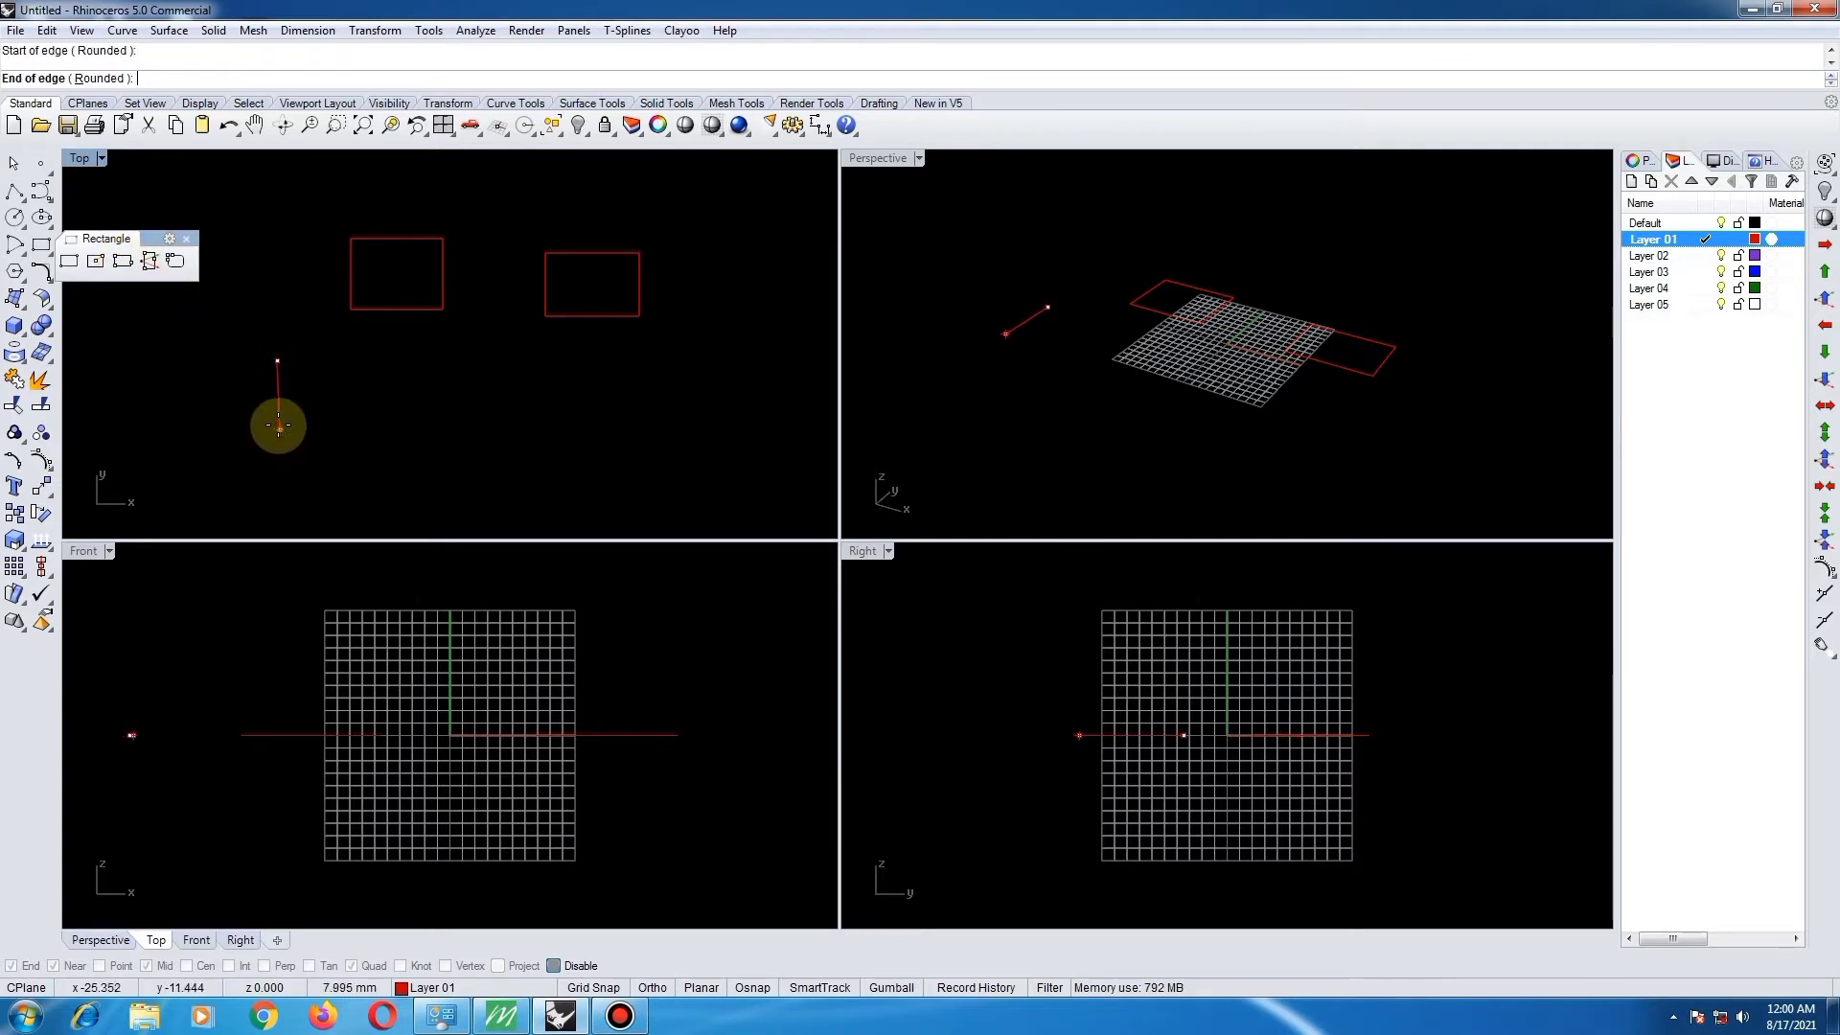
click(278, 432)
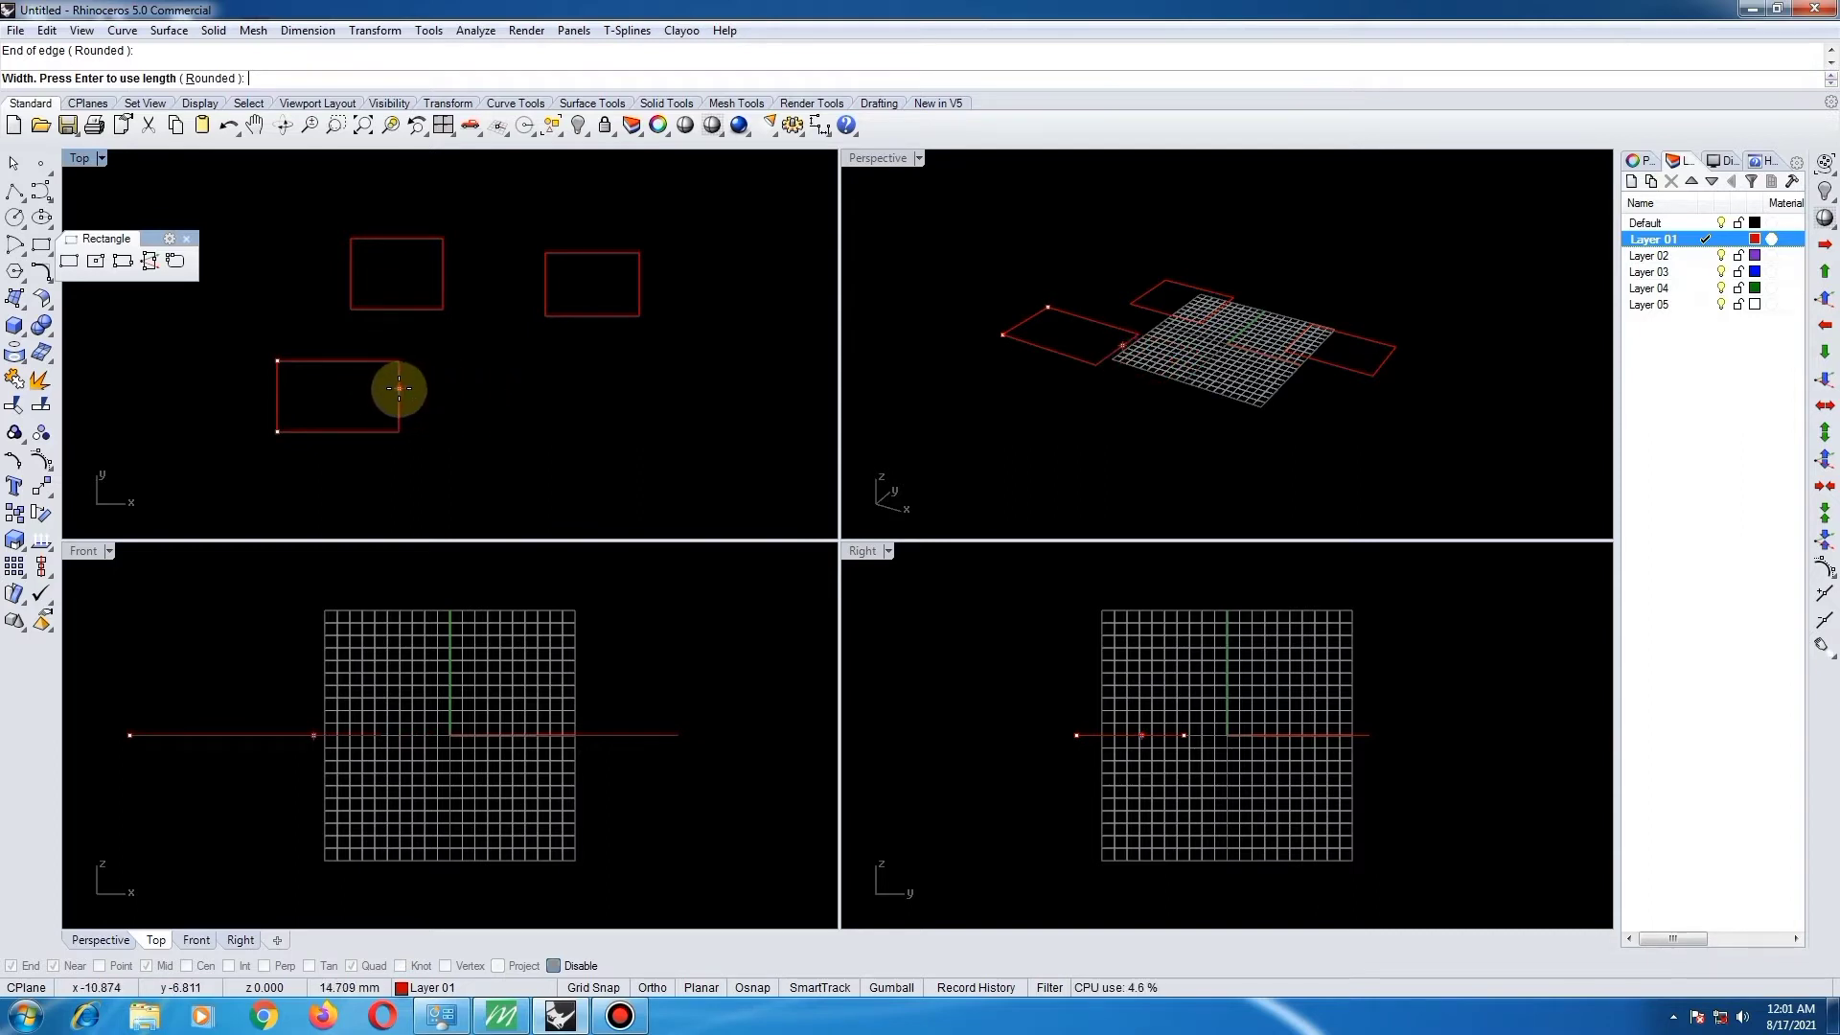
click(396, 389)
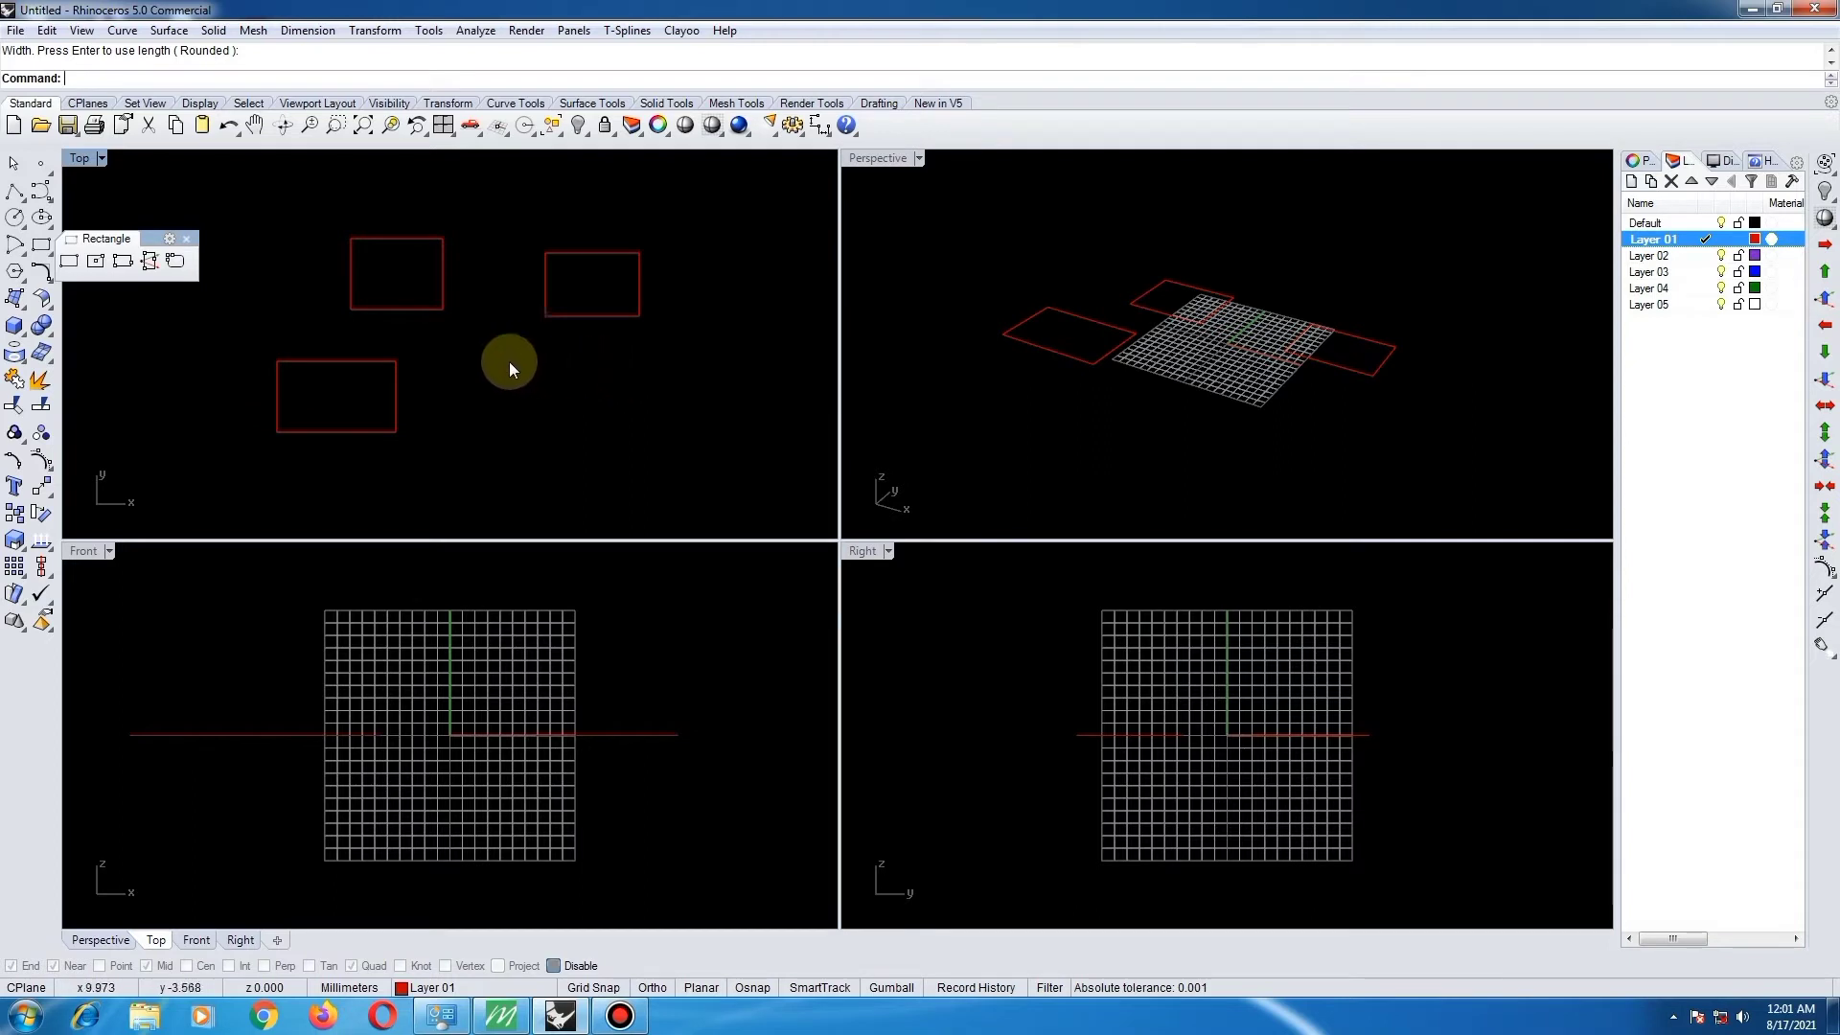
- Close the rectangle options and delete all three rectangles
click(187, 240)
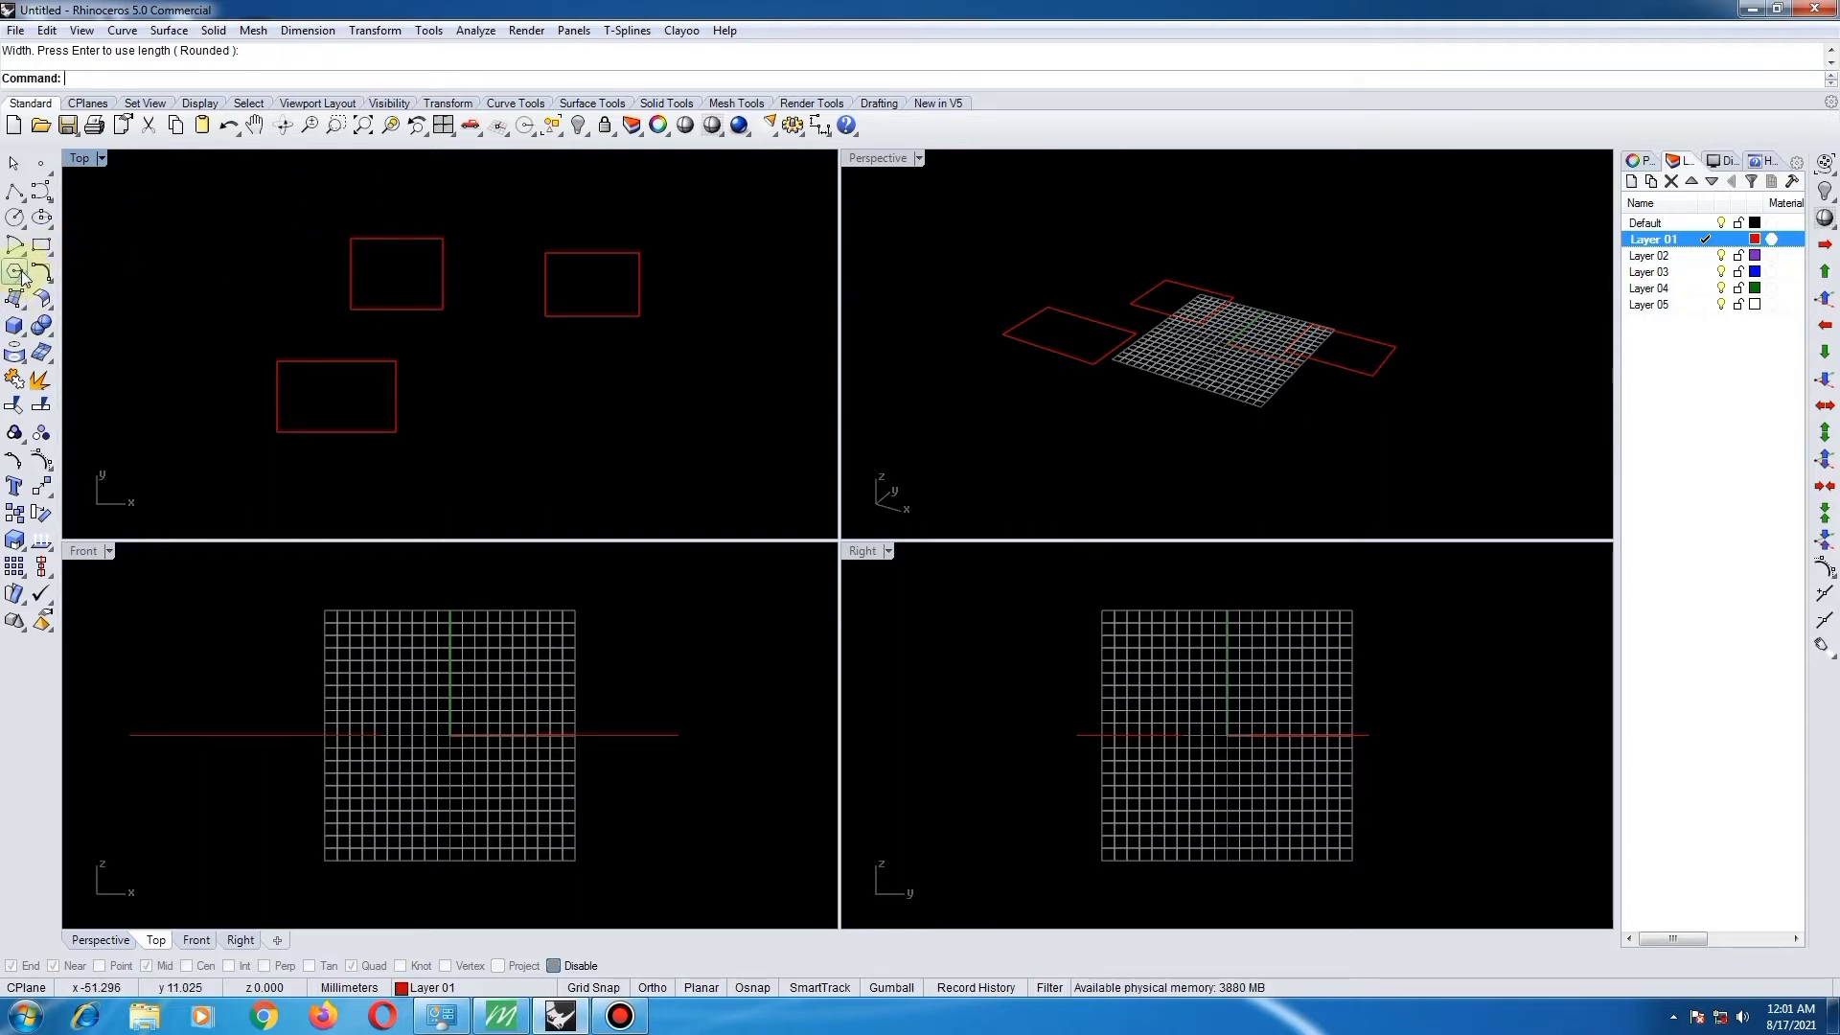
mouse_move(594, 205)
mouse_down()
mouse_move(393, 341)
mouse_move(406, 400)
mouse_up()
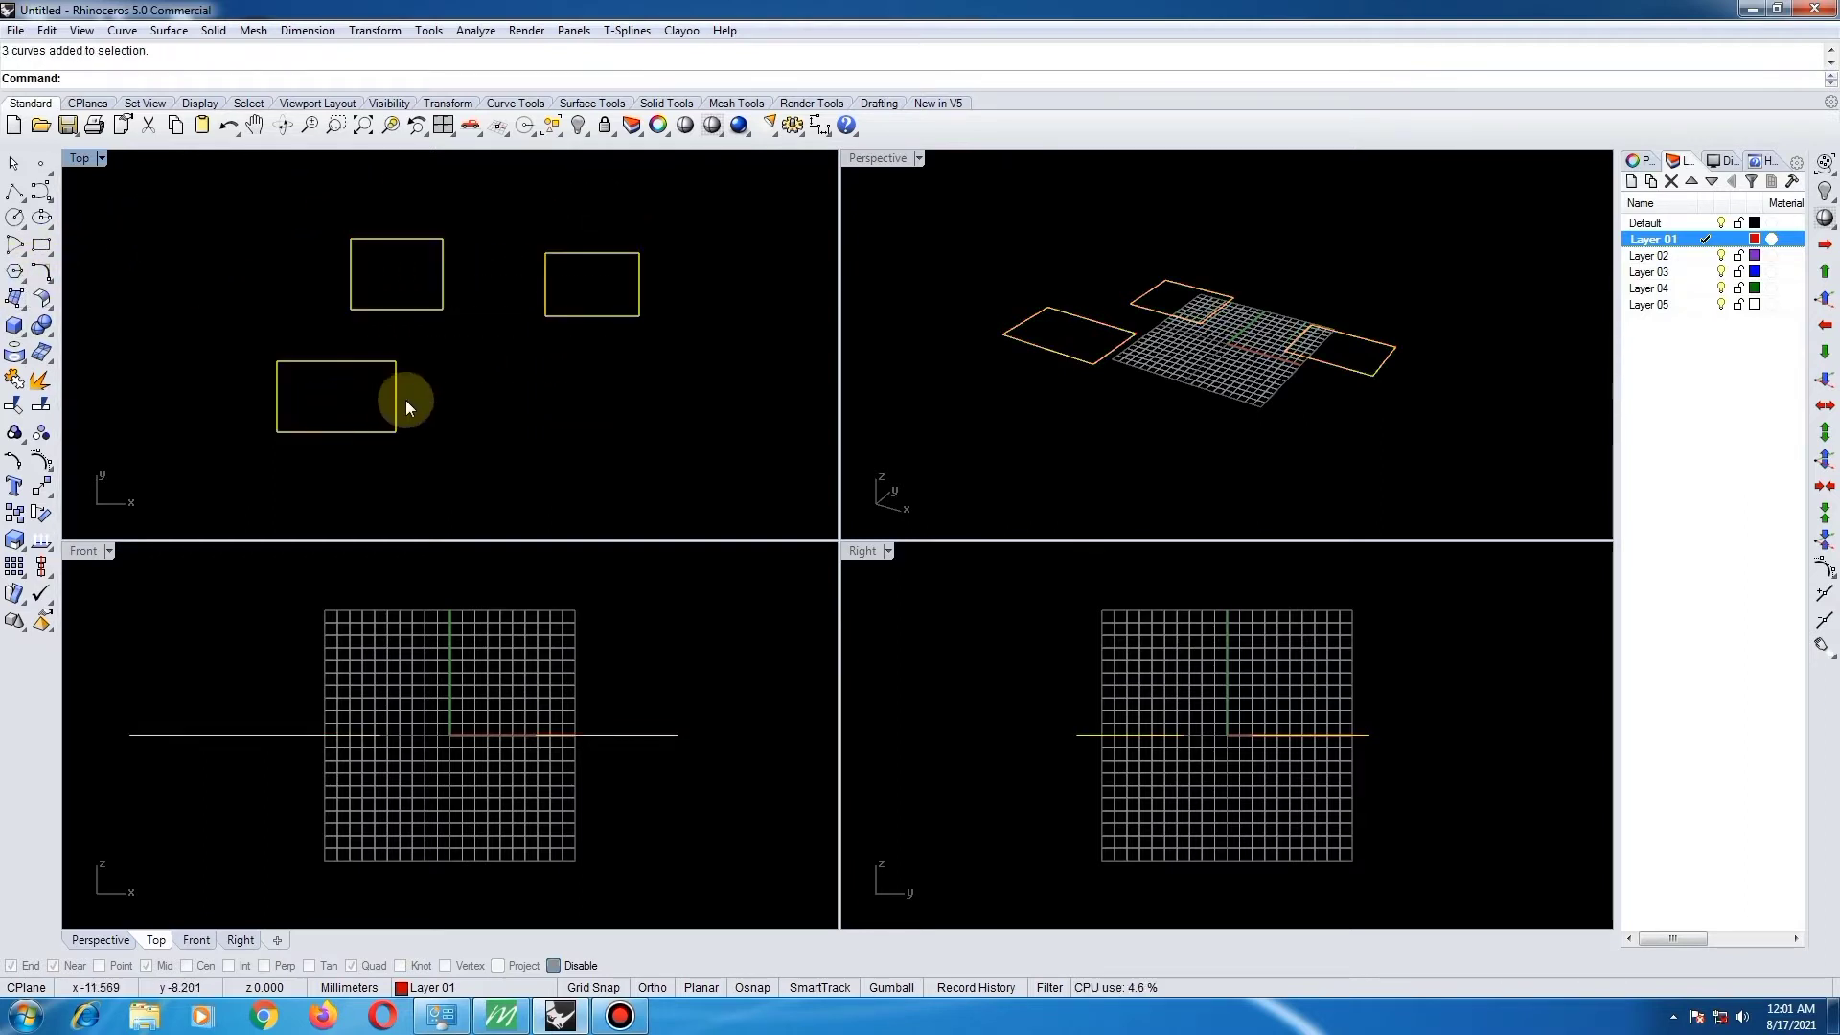
key(Delete)
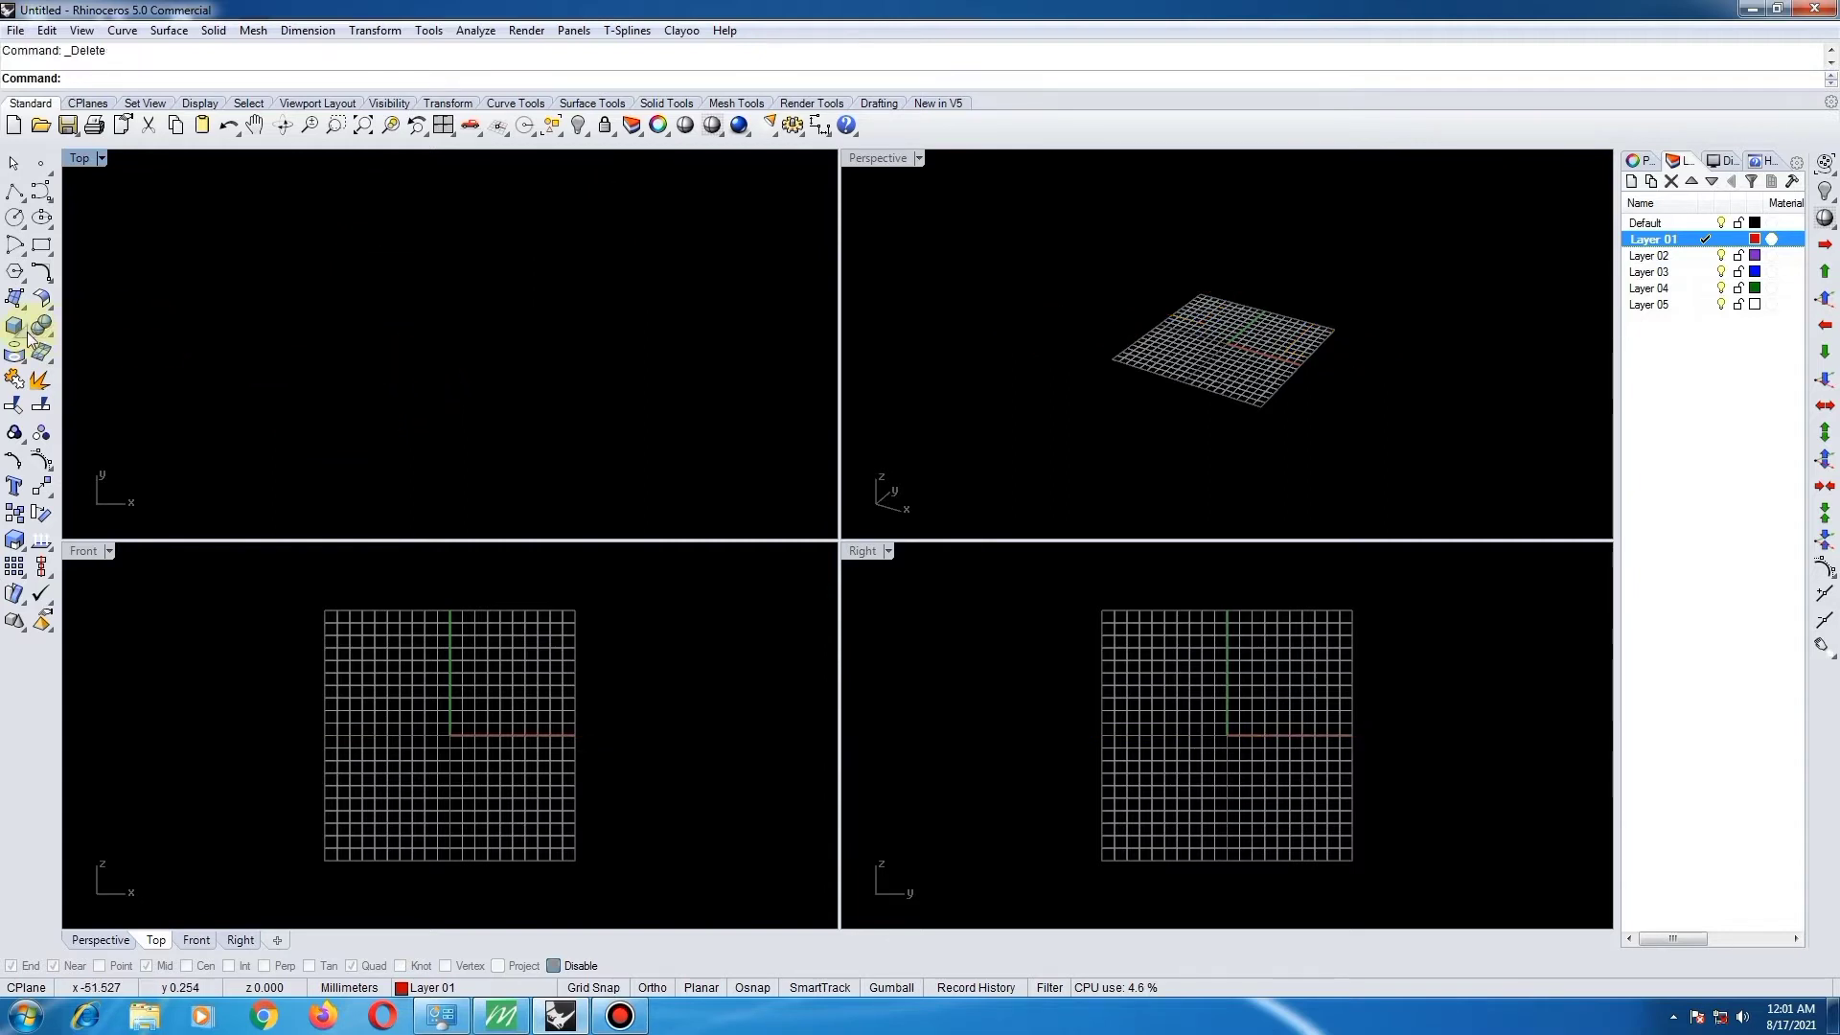
- Draw a six-sided polygon on the left of the Top view
click(14, 273)
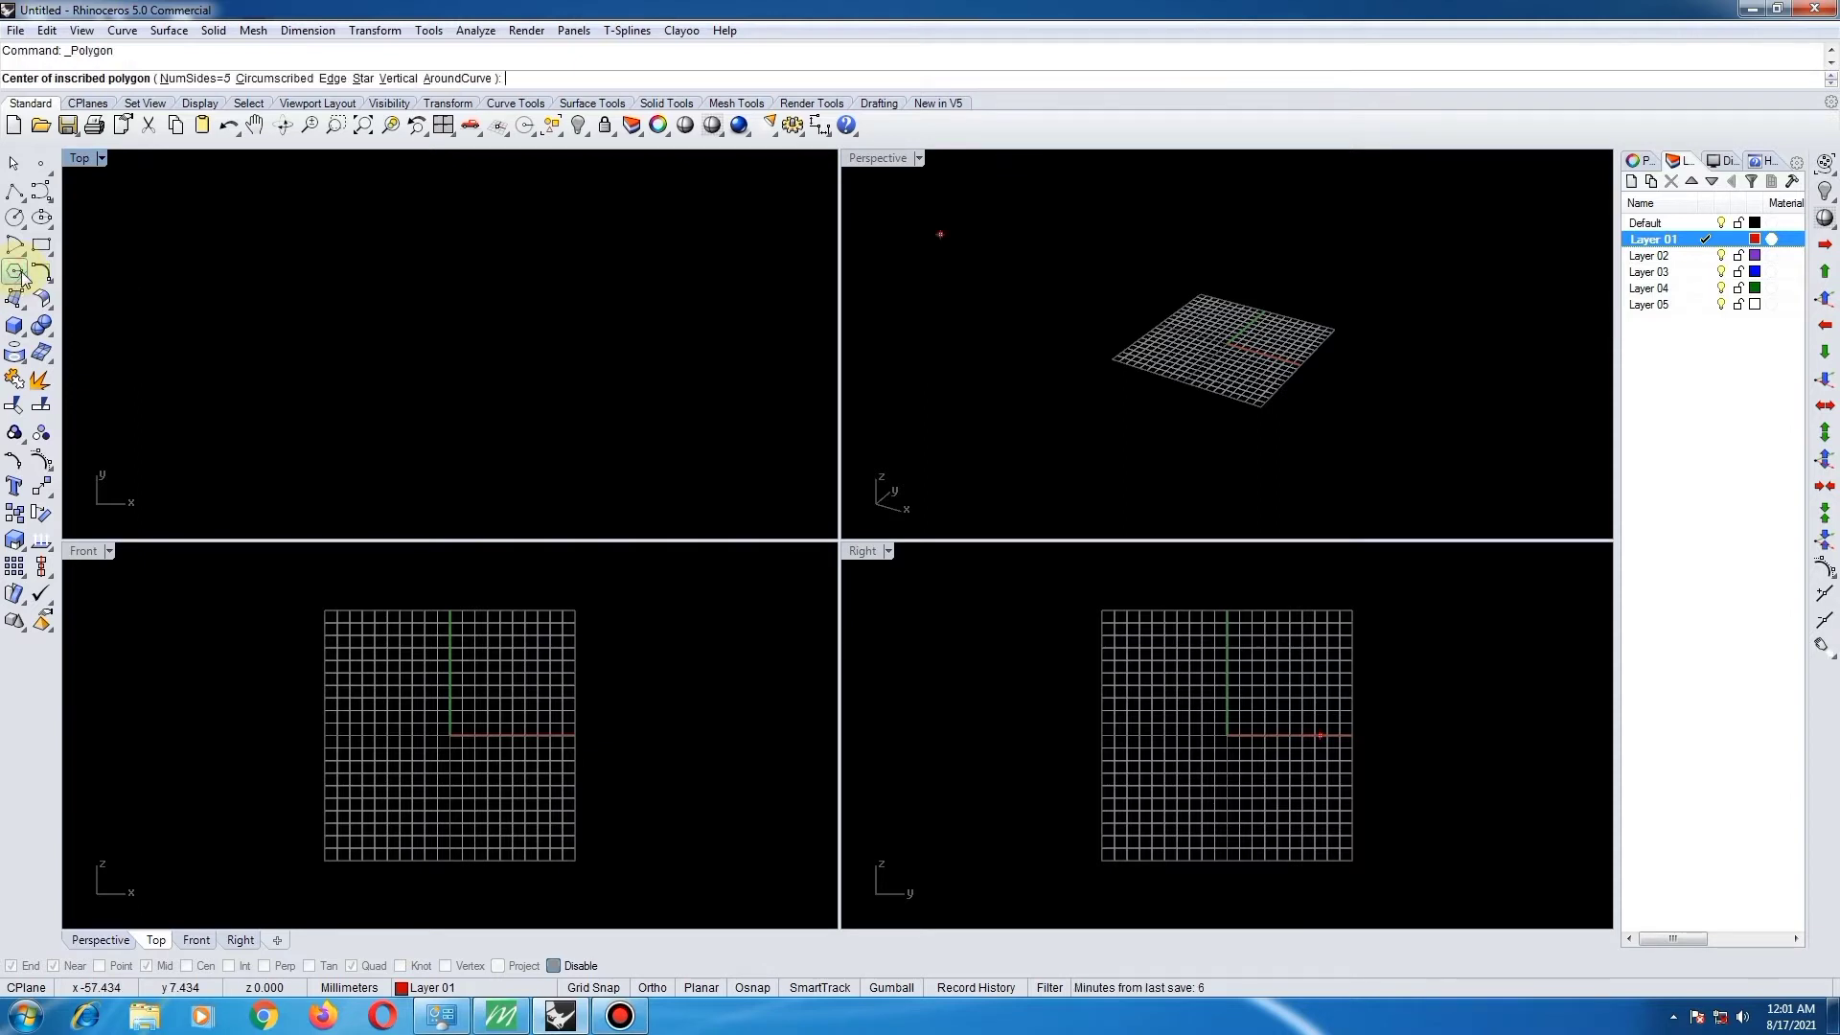
click(258, 250)
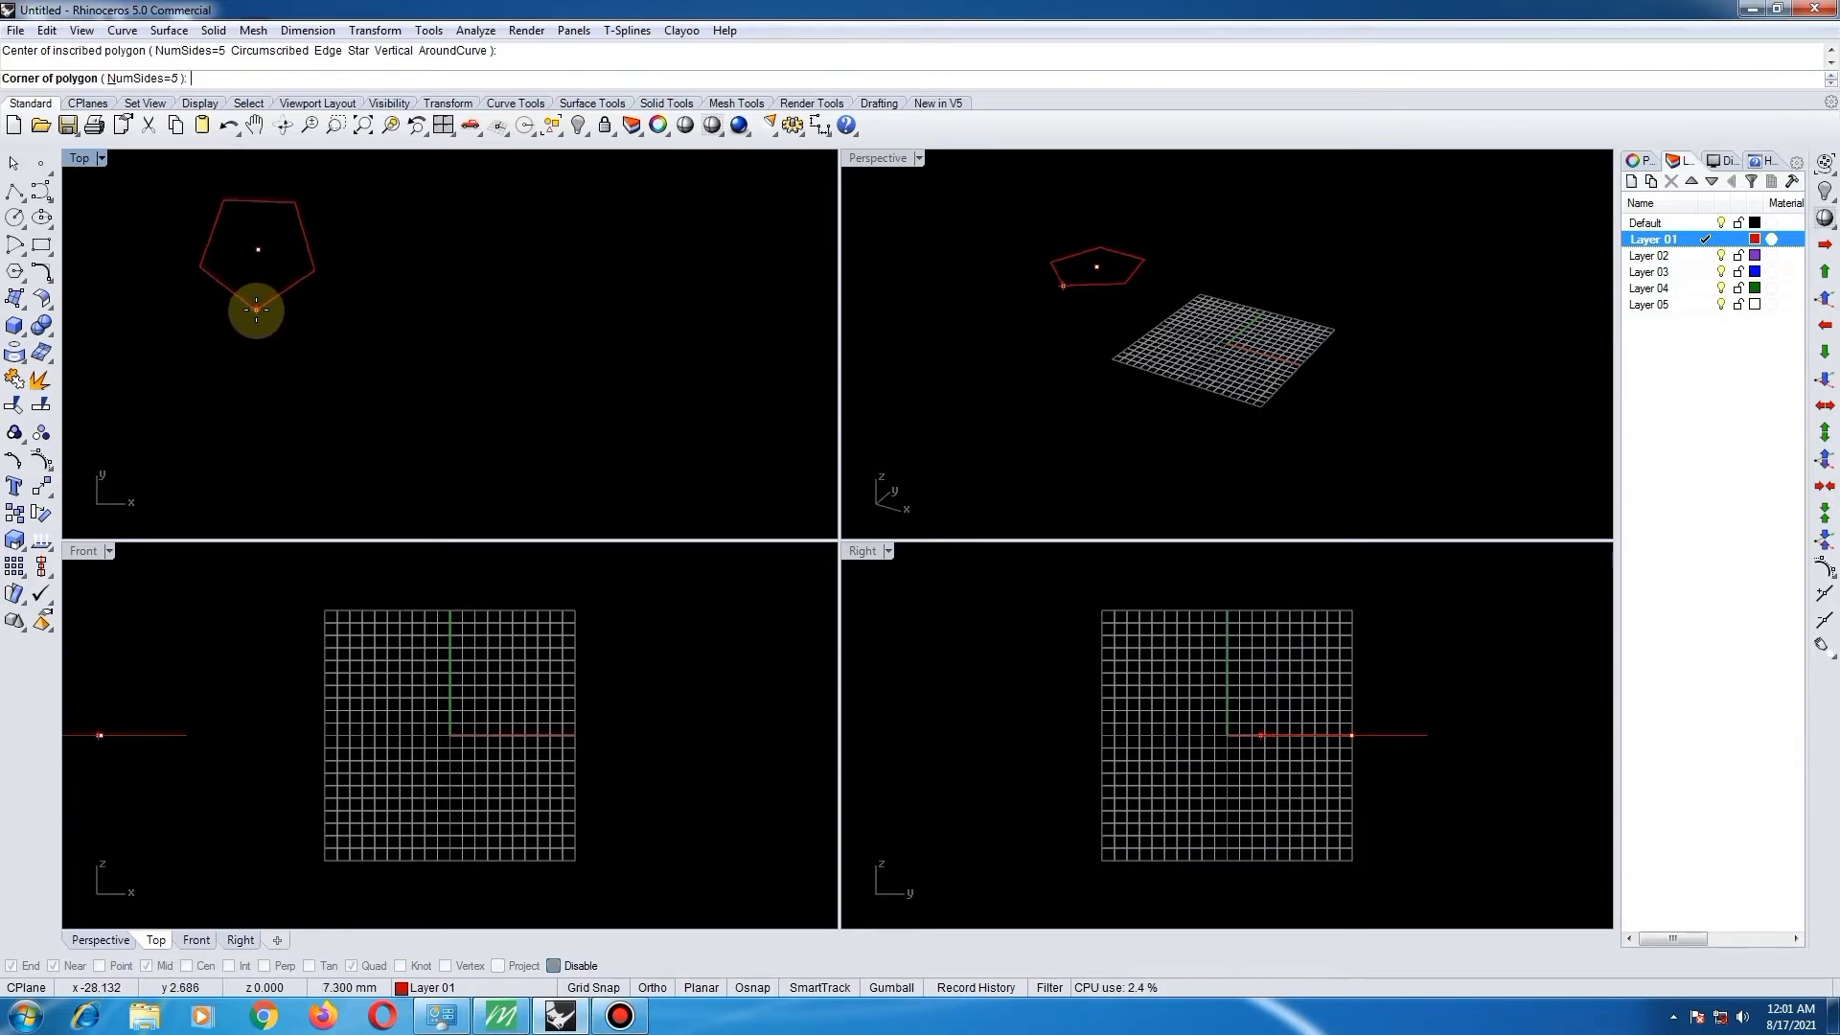
click(161, 79)
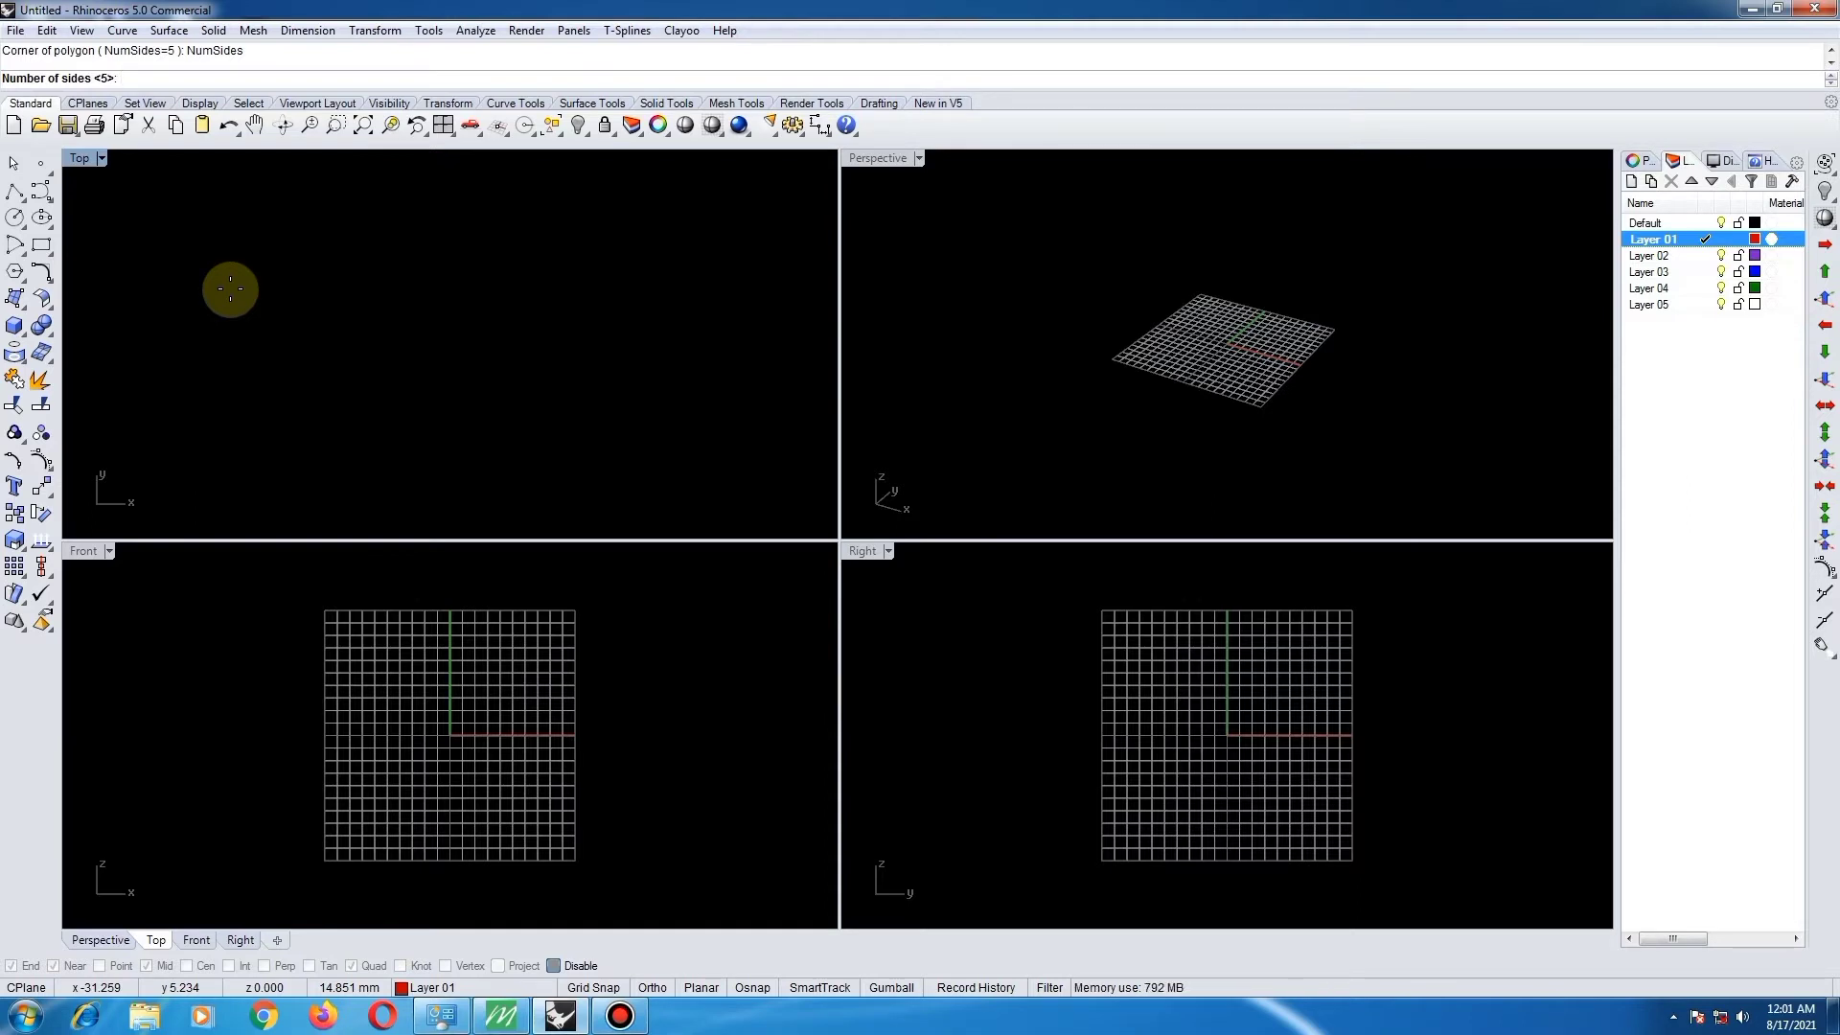
text(6)
key(Return)
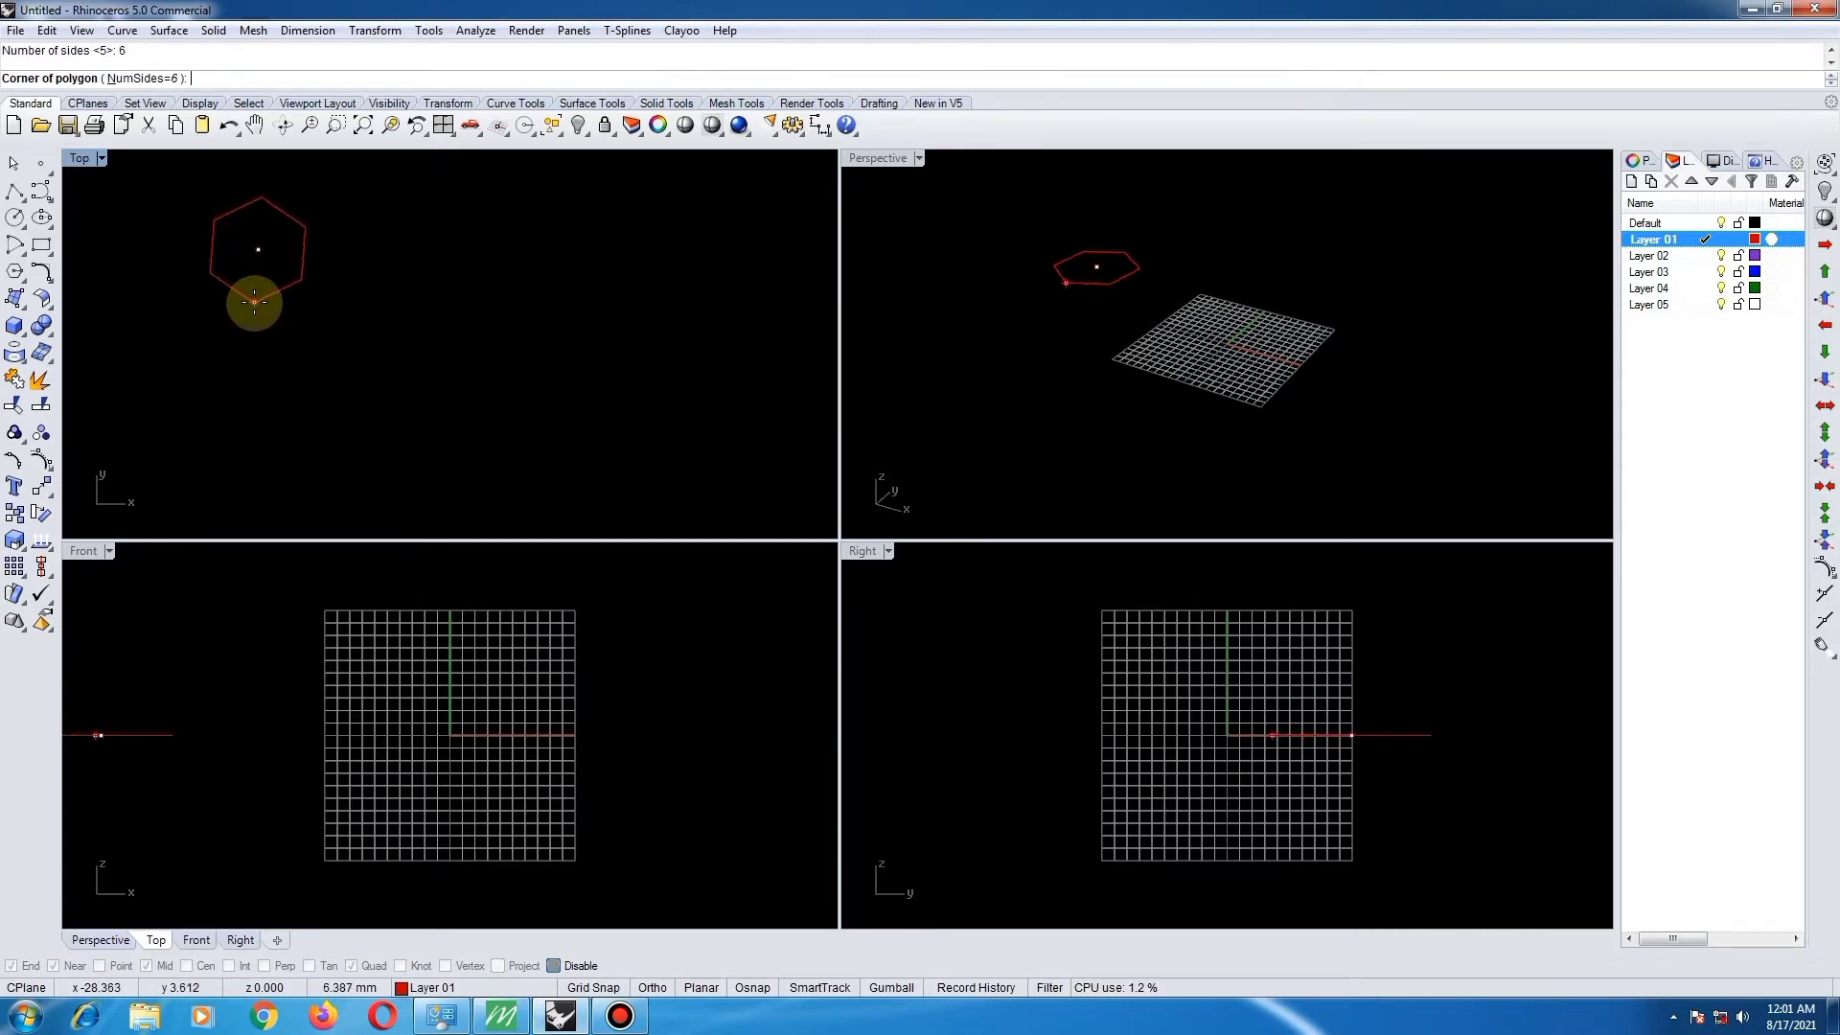
click(252, 319)
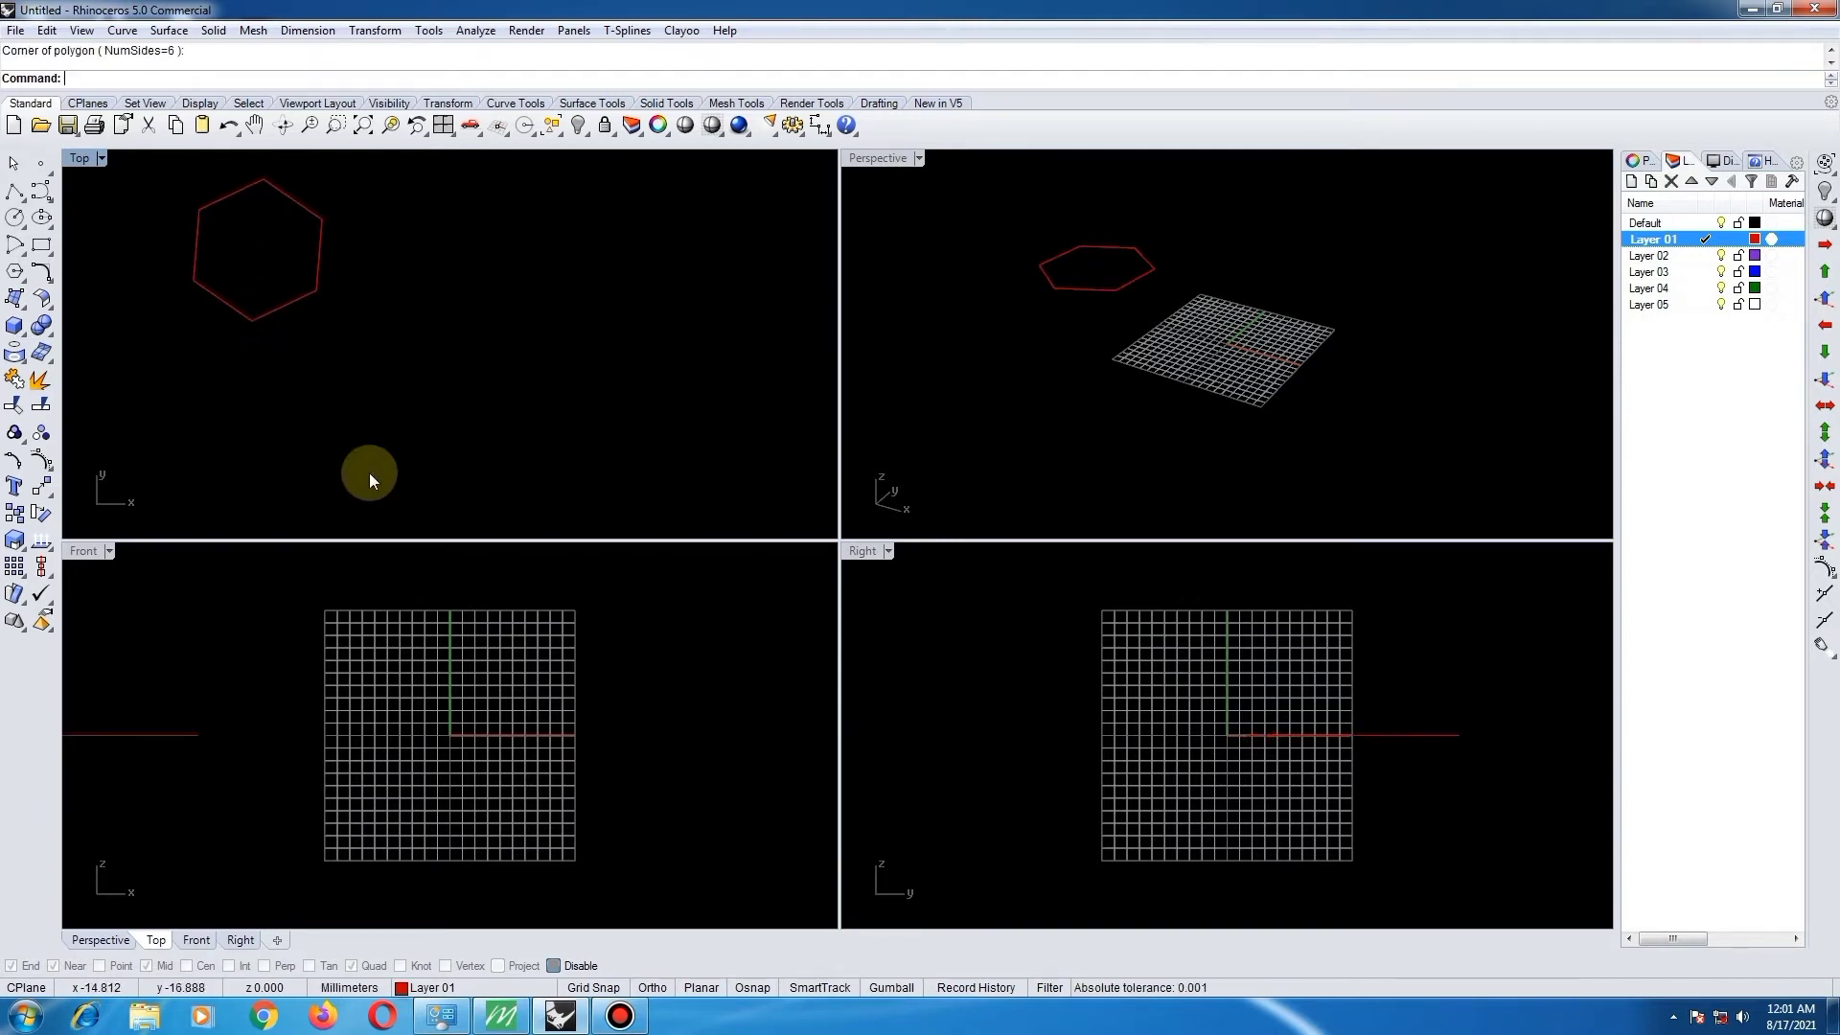
- Draw a five-sided polygon to the right of the hexagon
right_click(363, 347)
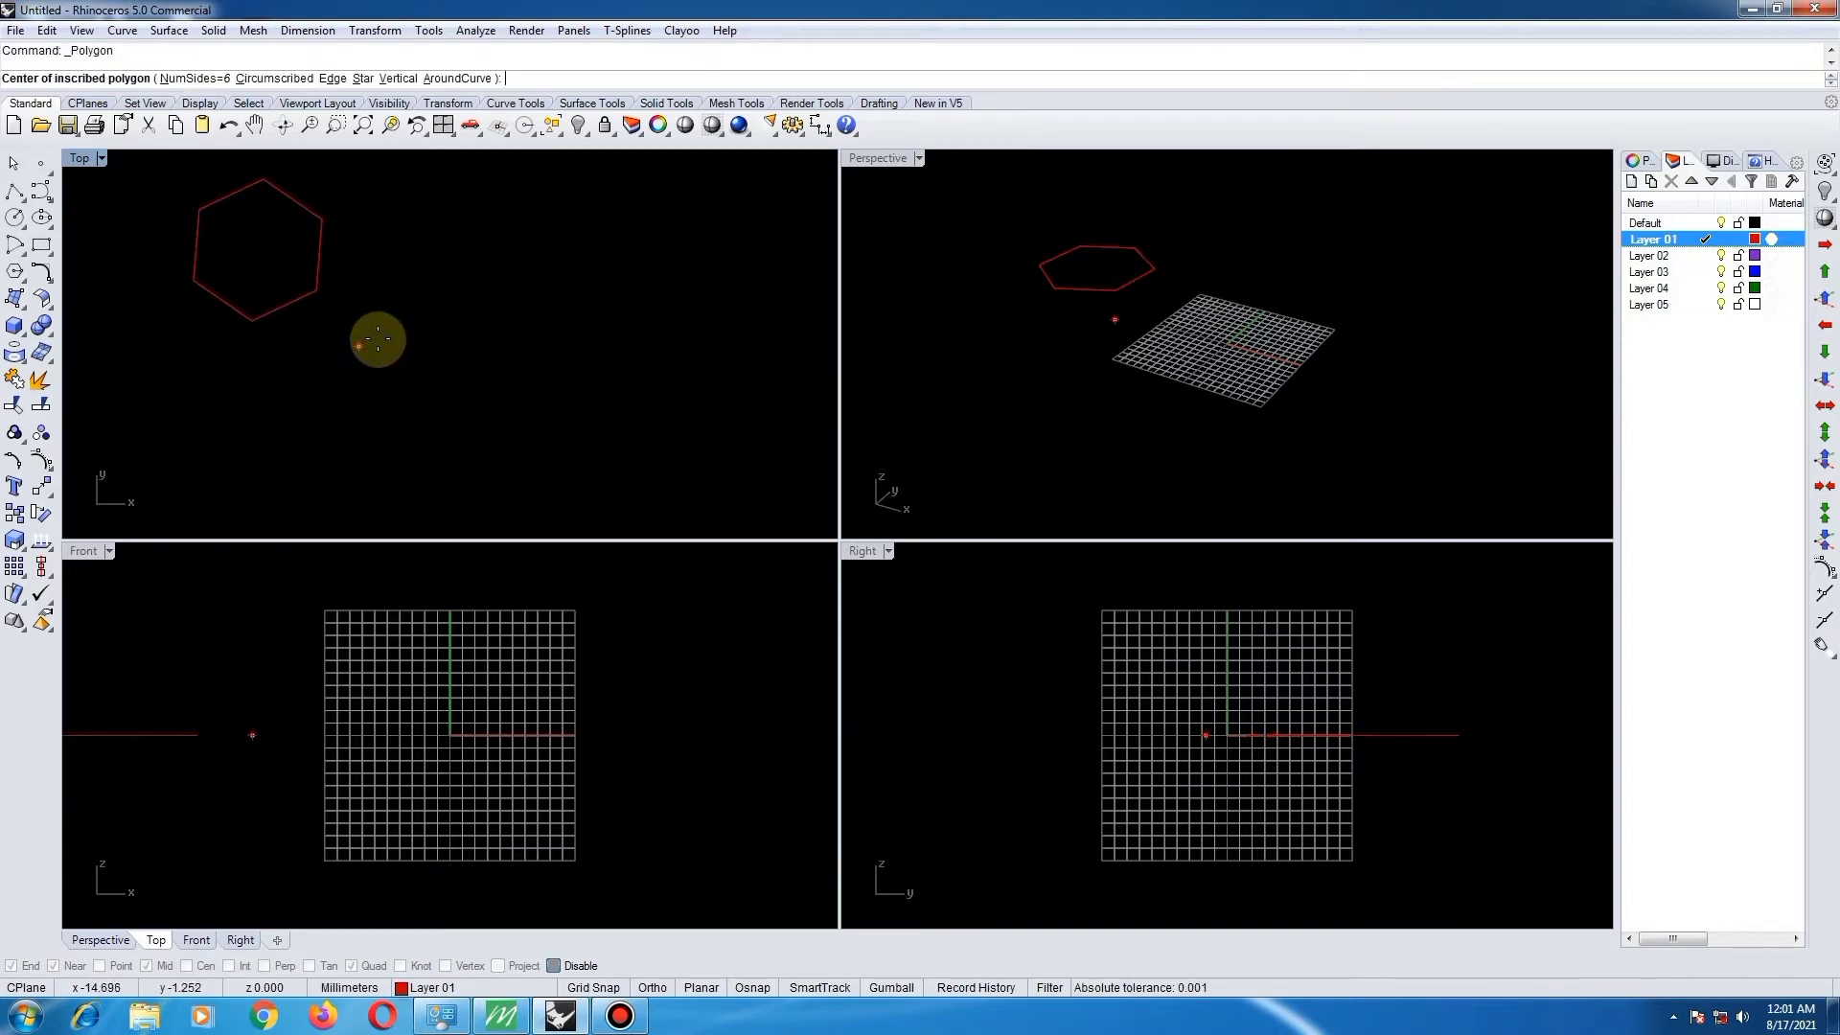
click(461, 271)
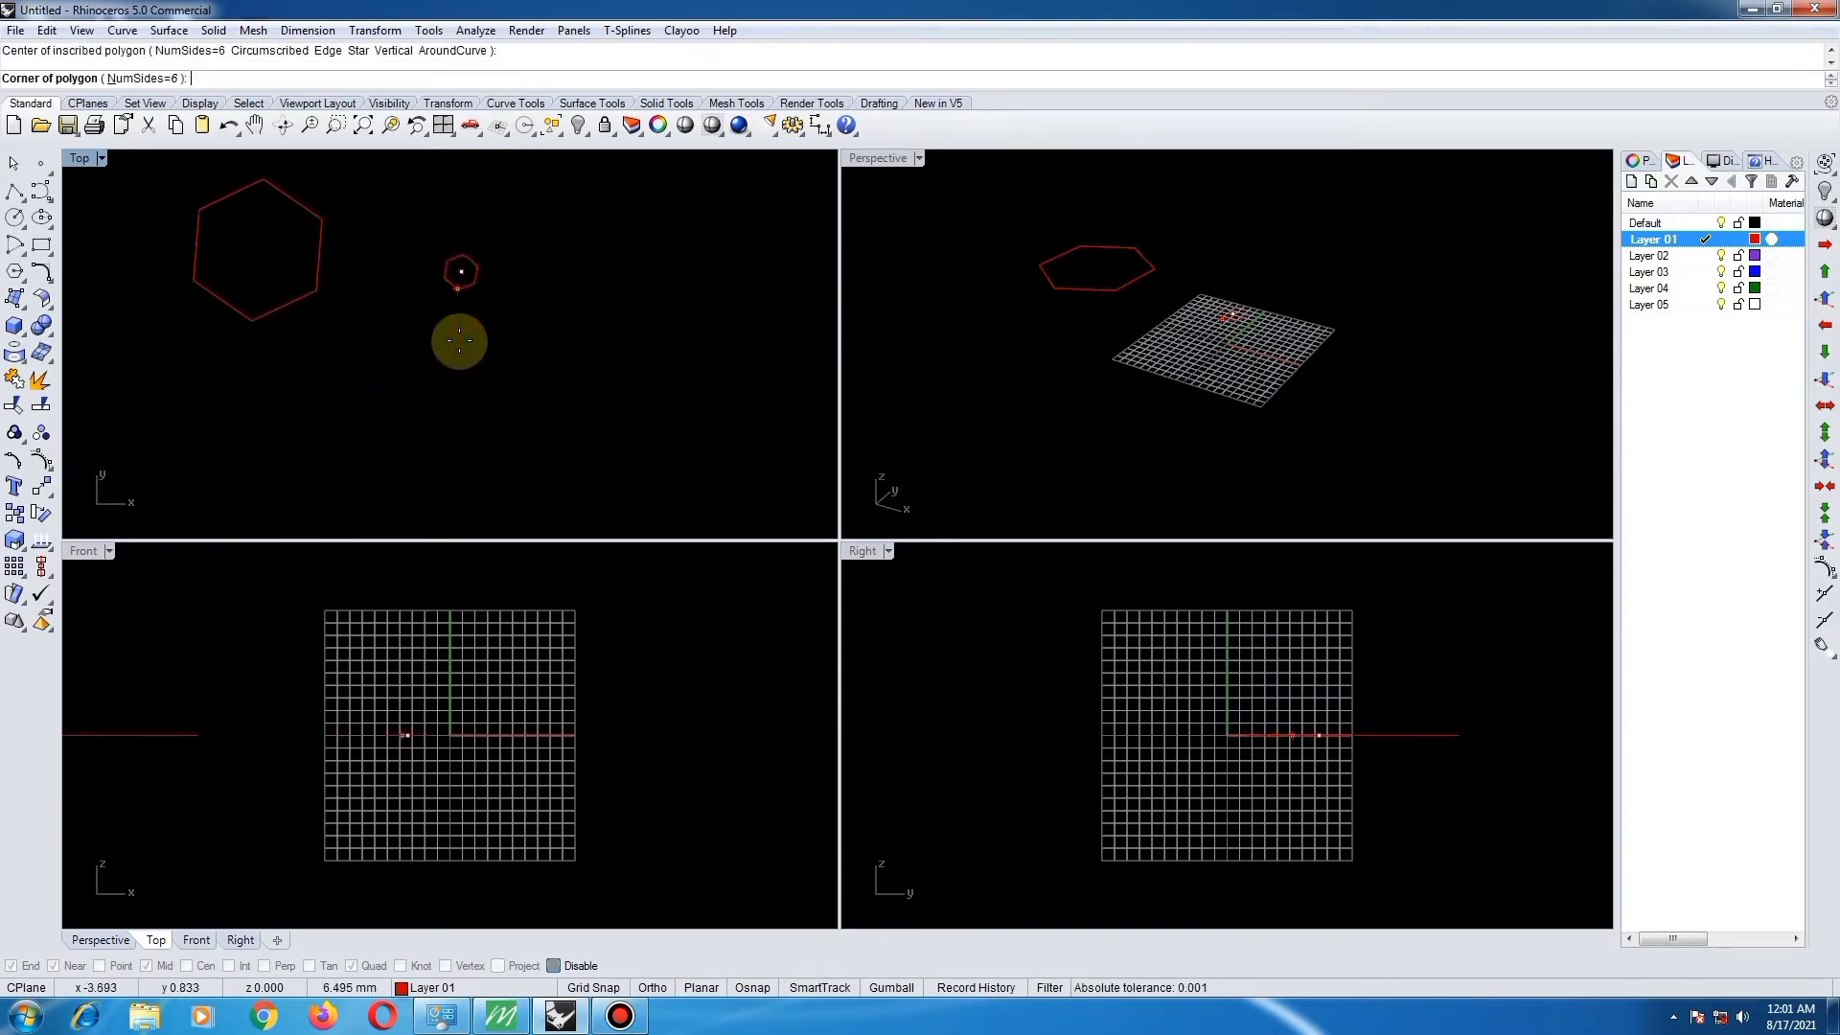
click(169, 80)
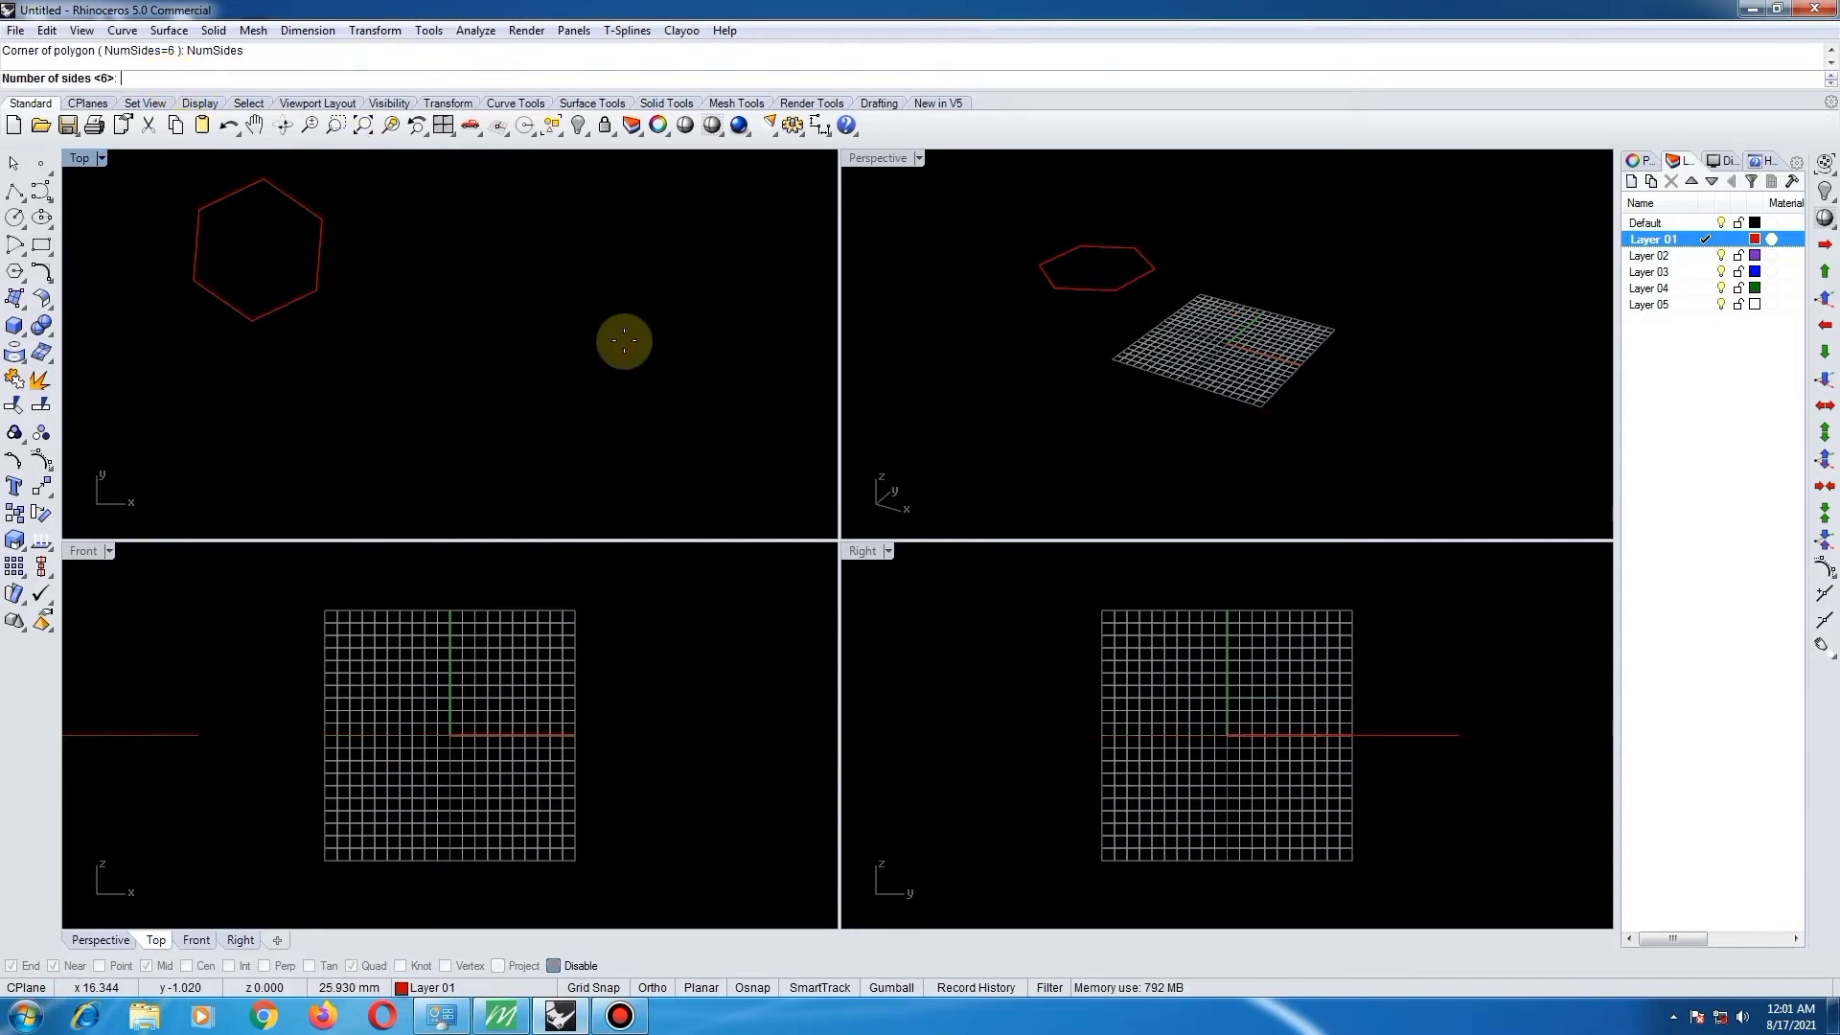
text(5)
key(Return)
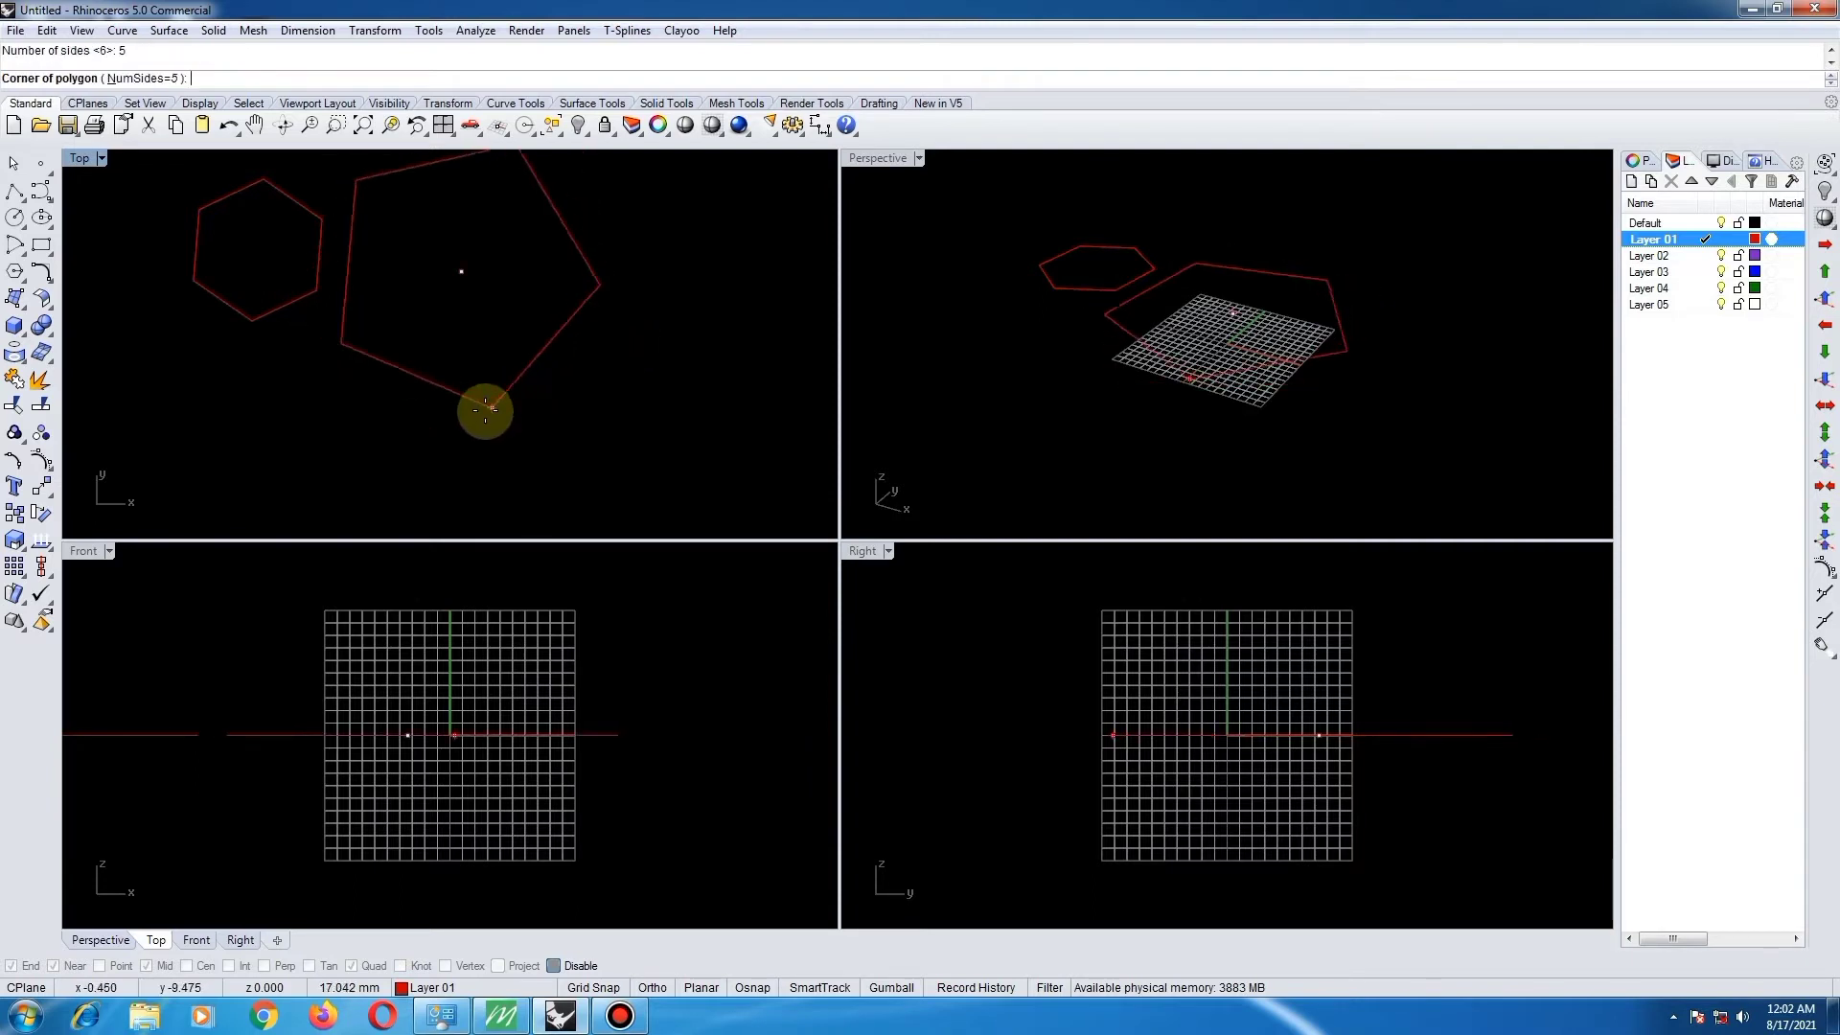
click(461, 350)
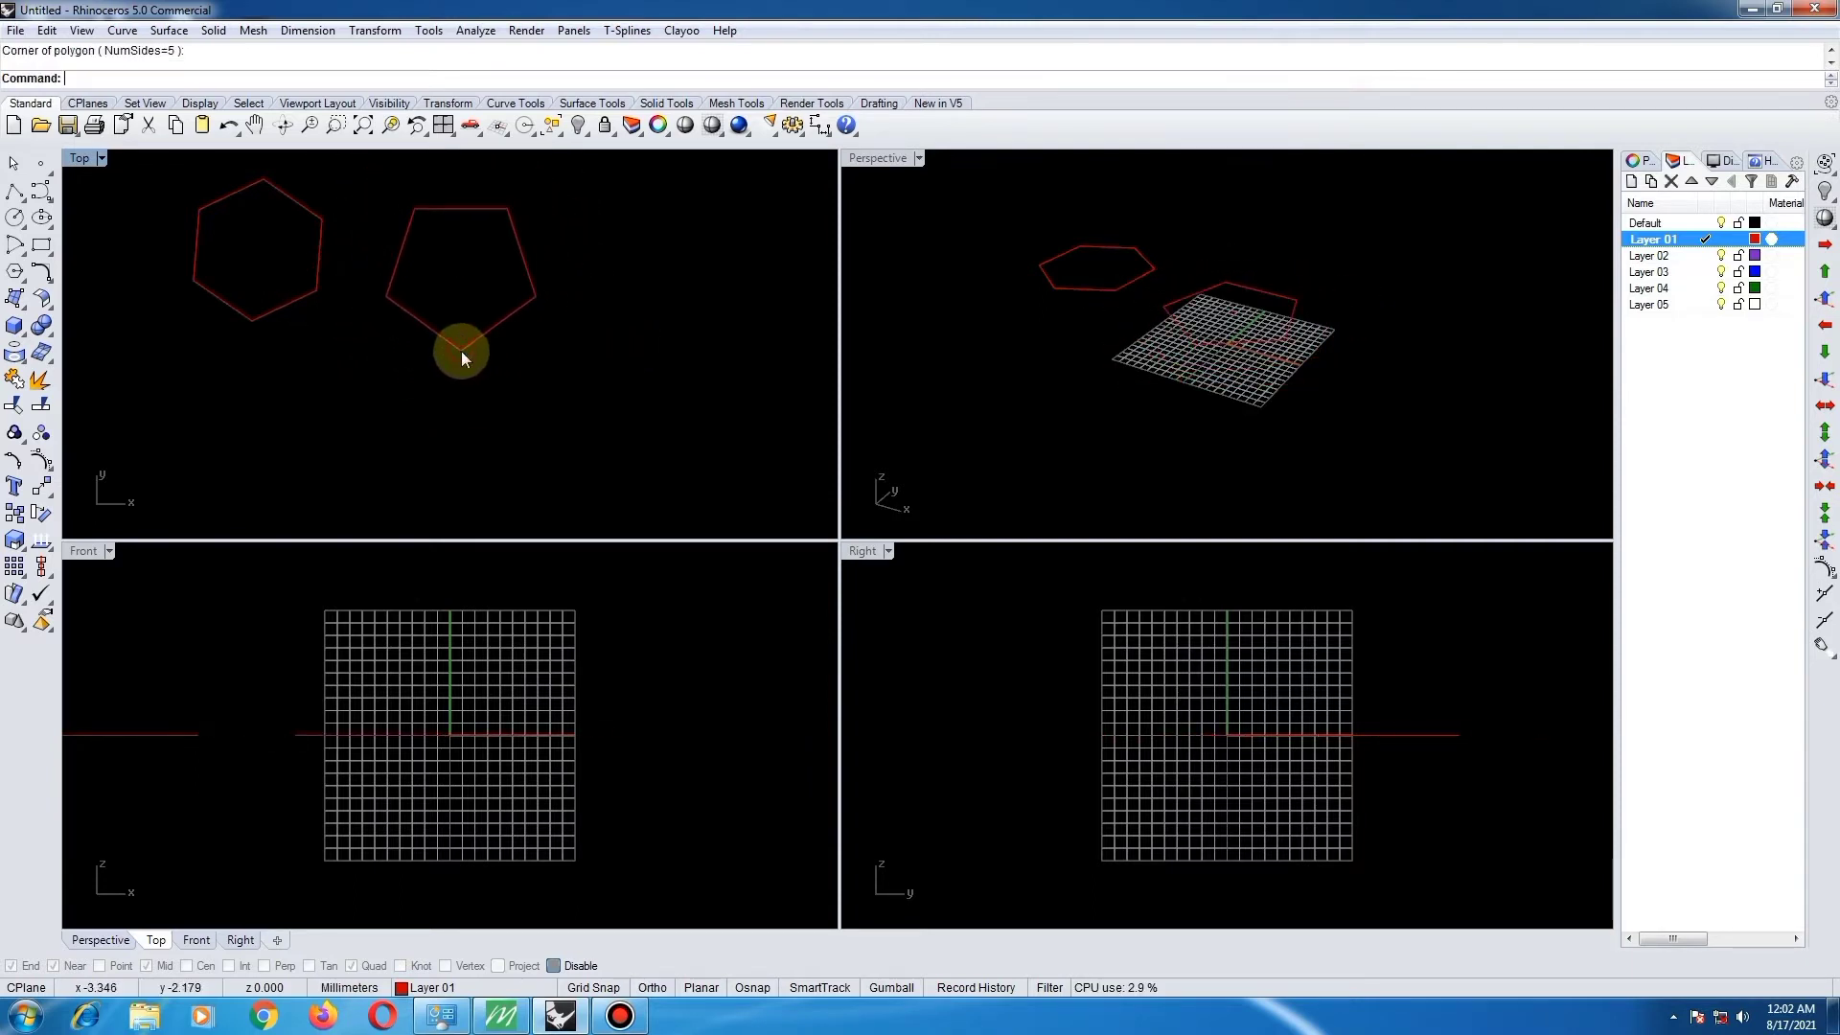
- Draw a seven-sided polygon to the right of the pentagon
click(12, 274)
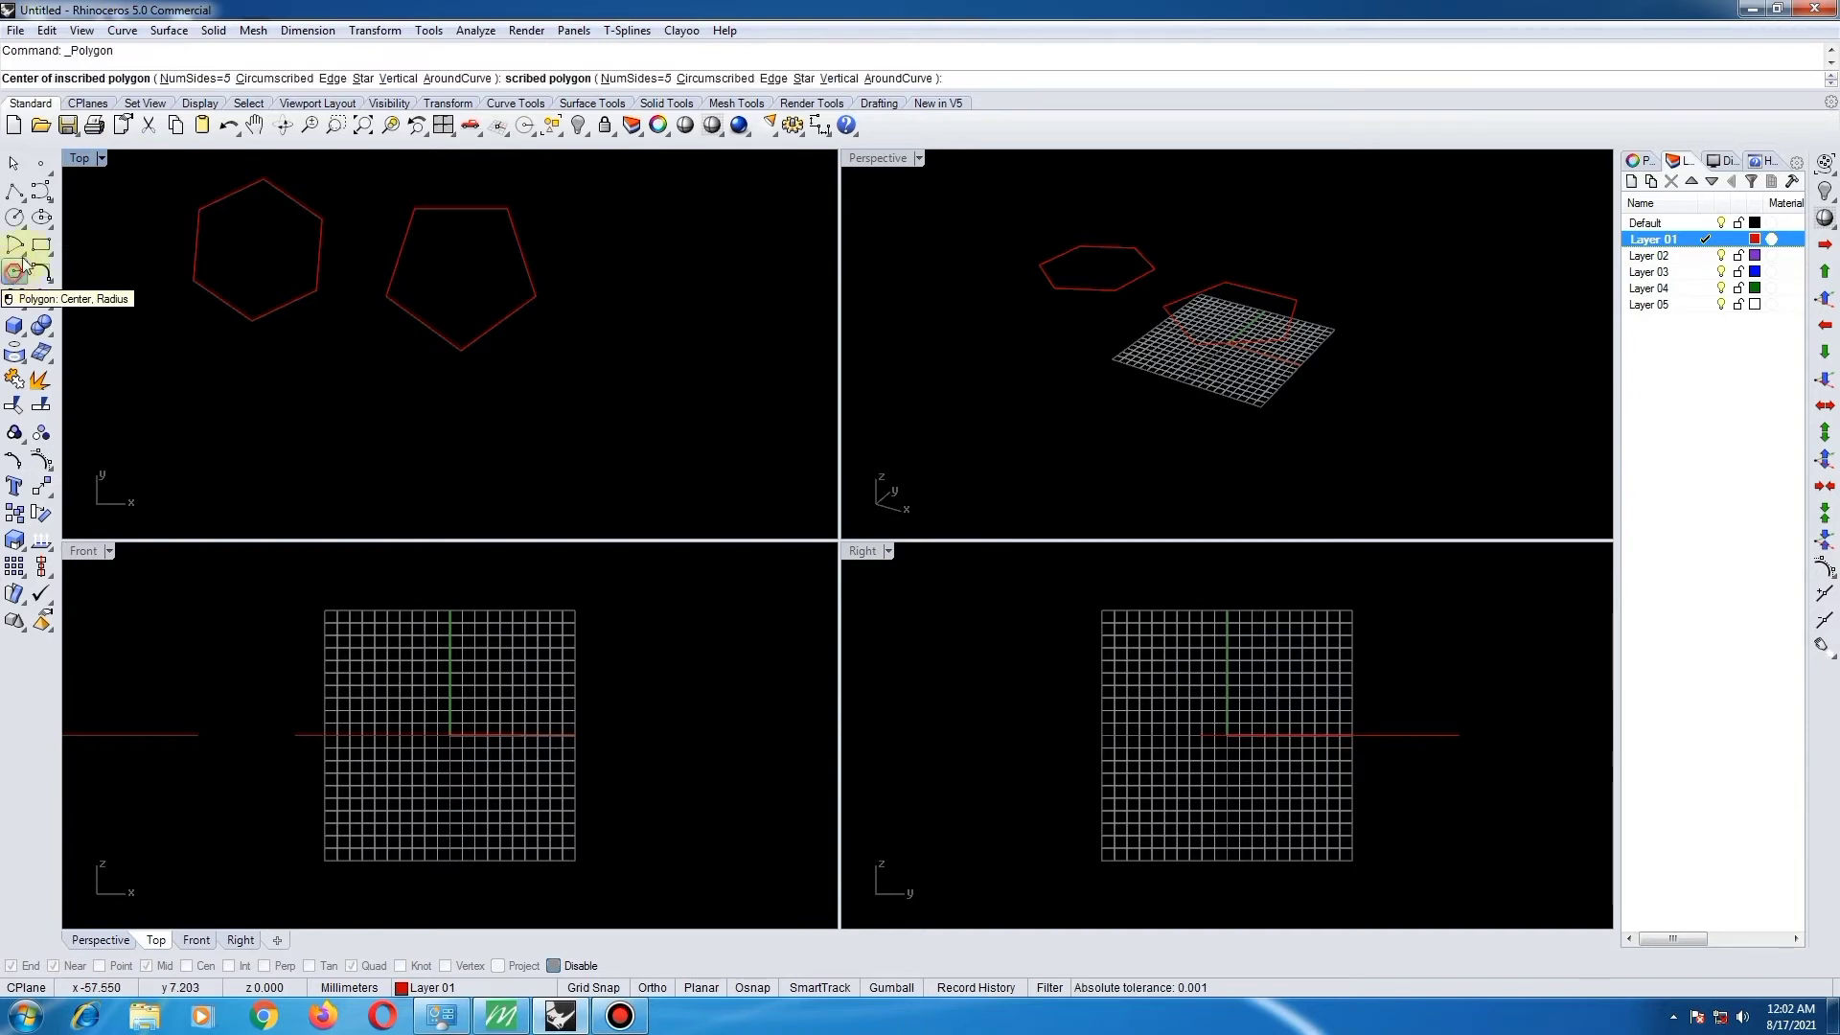
click(198, 79)
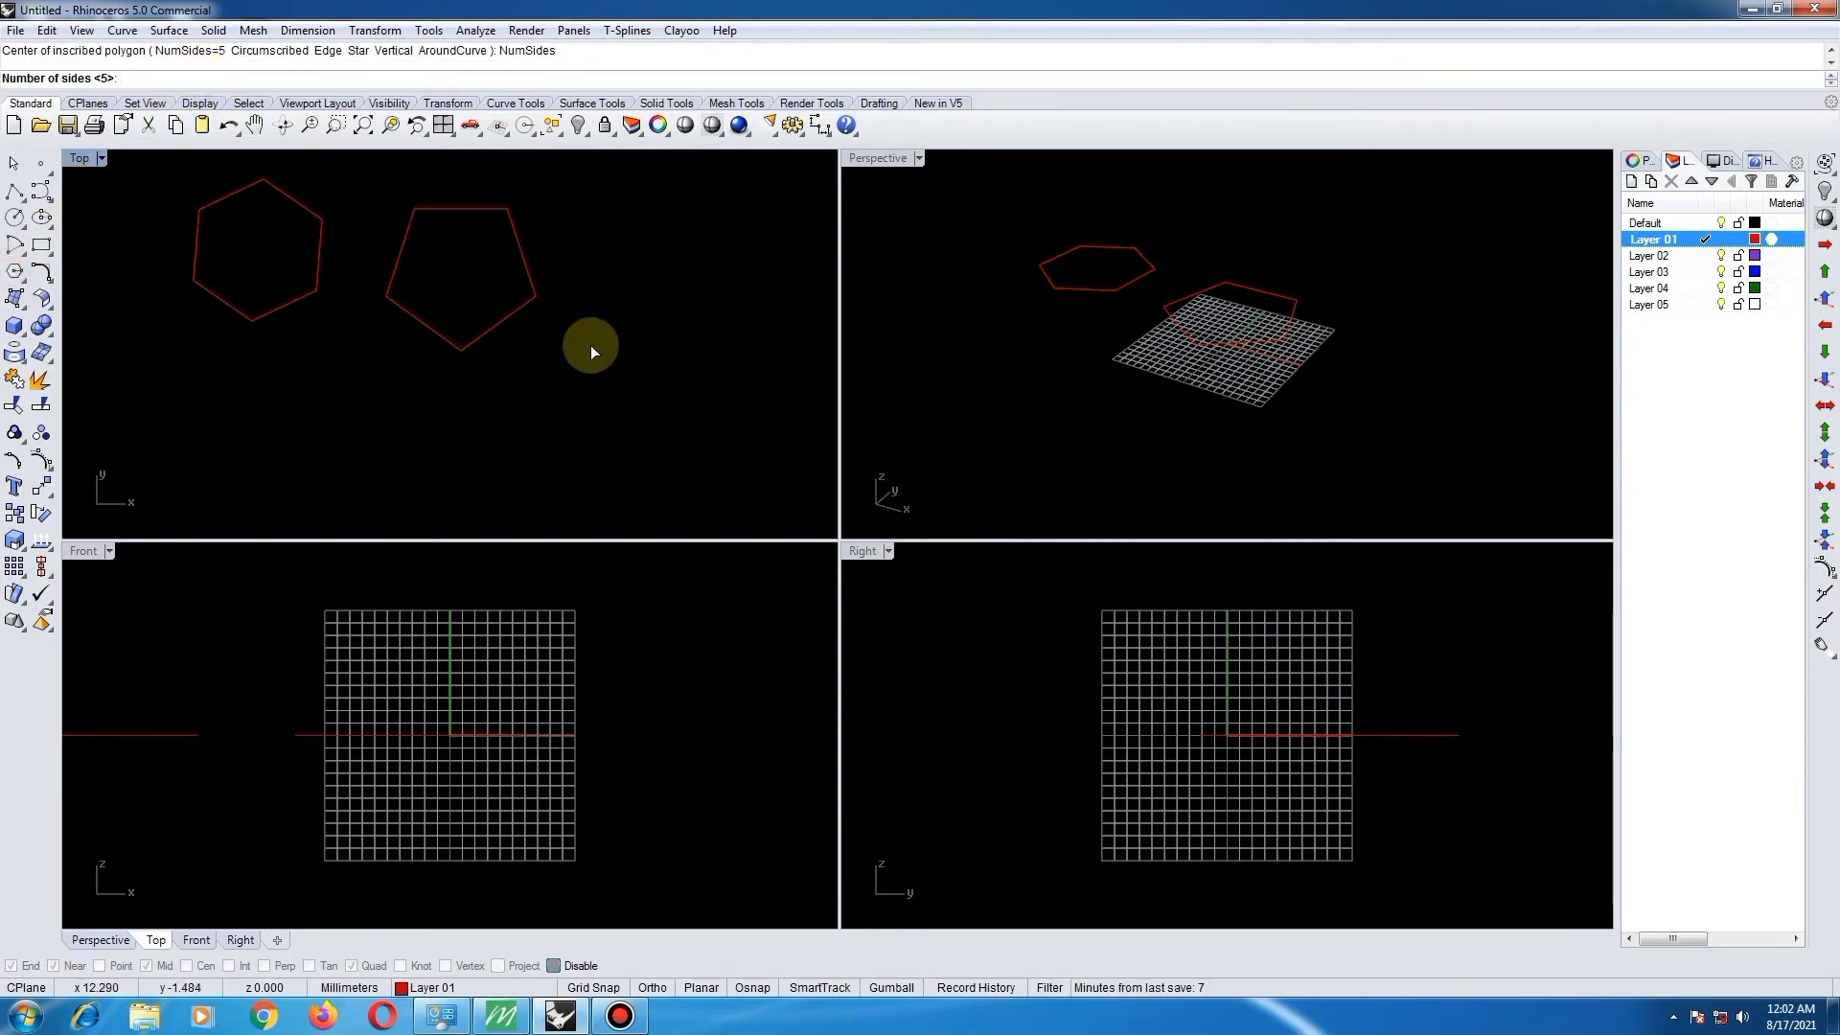
text(7)
key(Return)
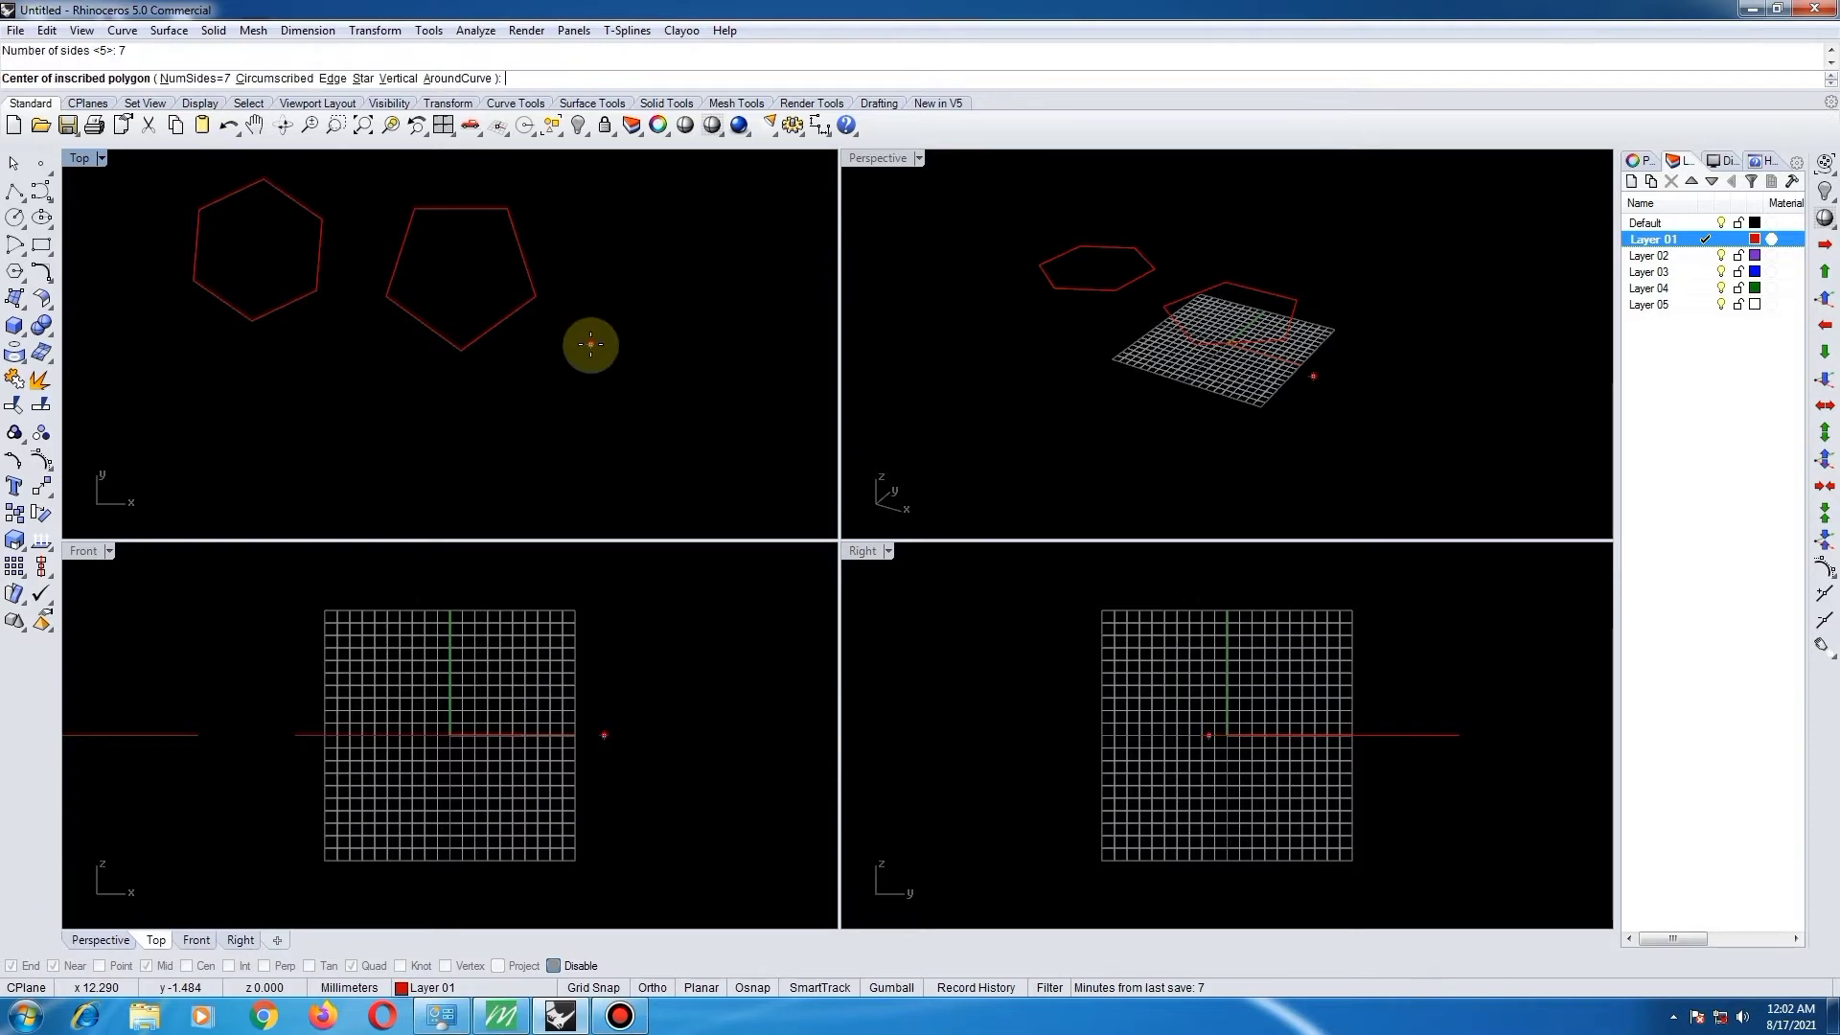
click(596, 335)
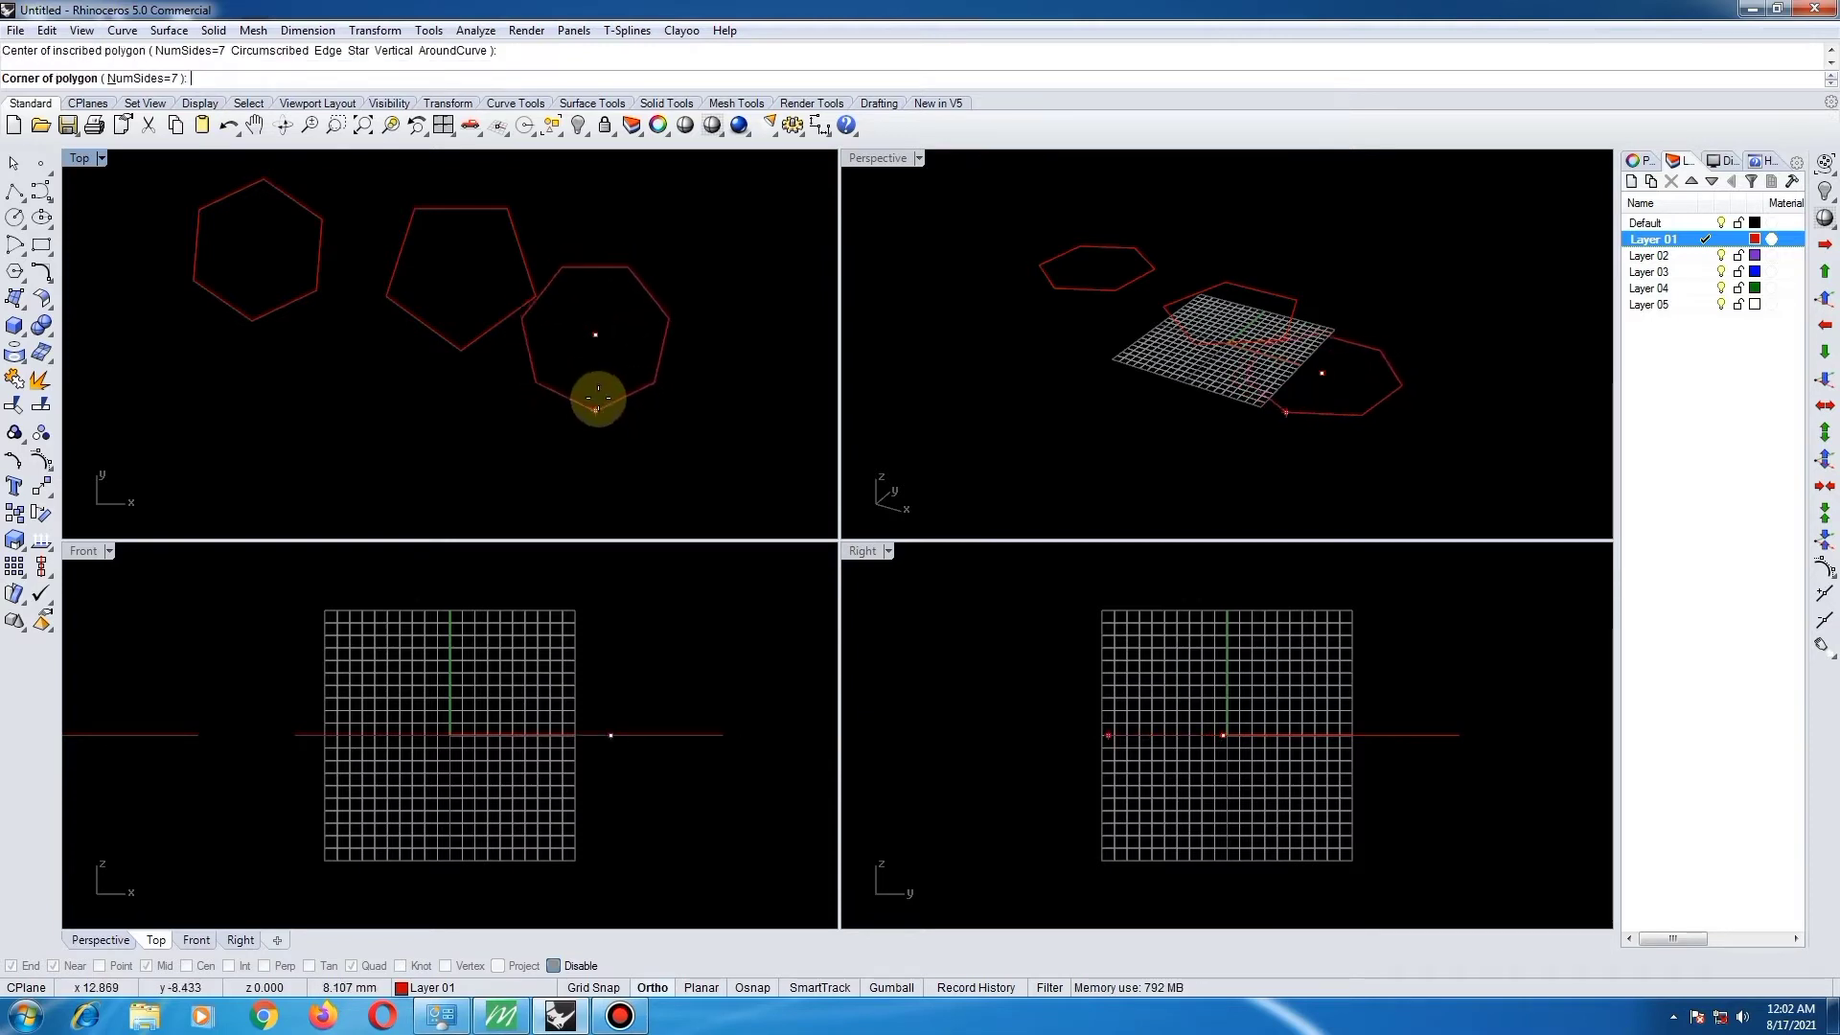
click(594, 394)
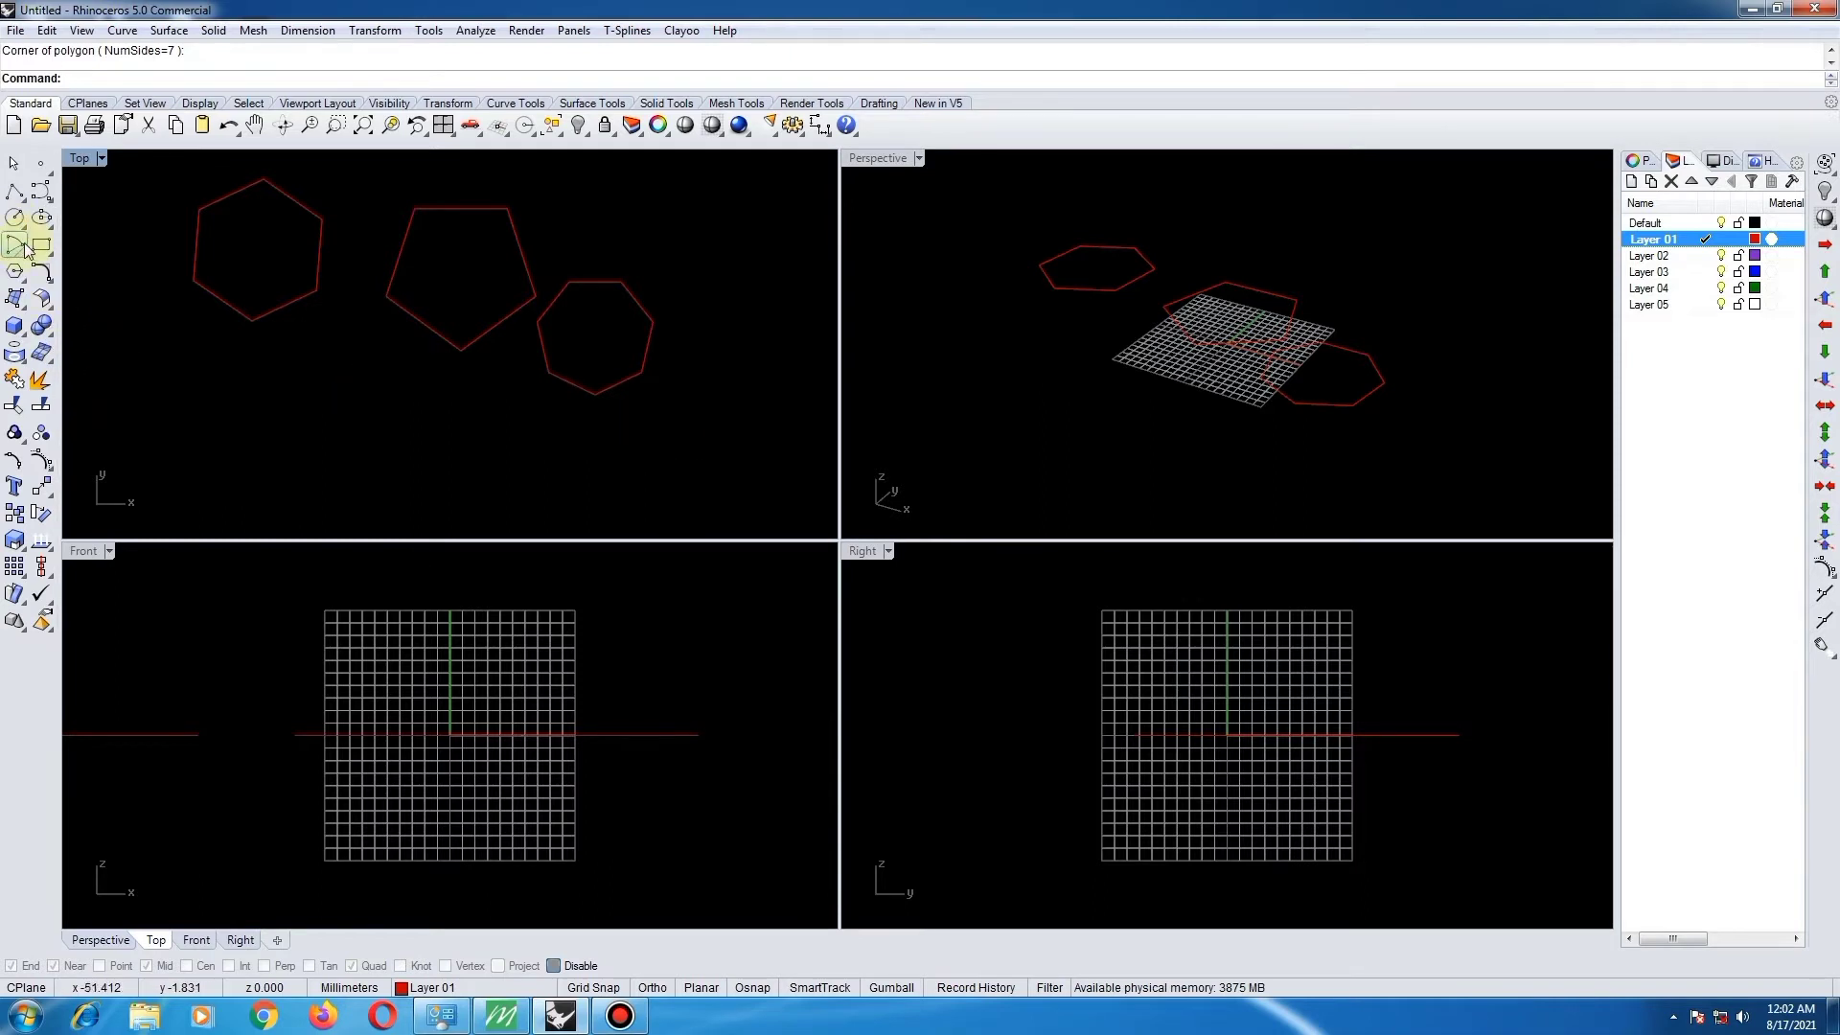
click(18, 277)
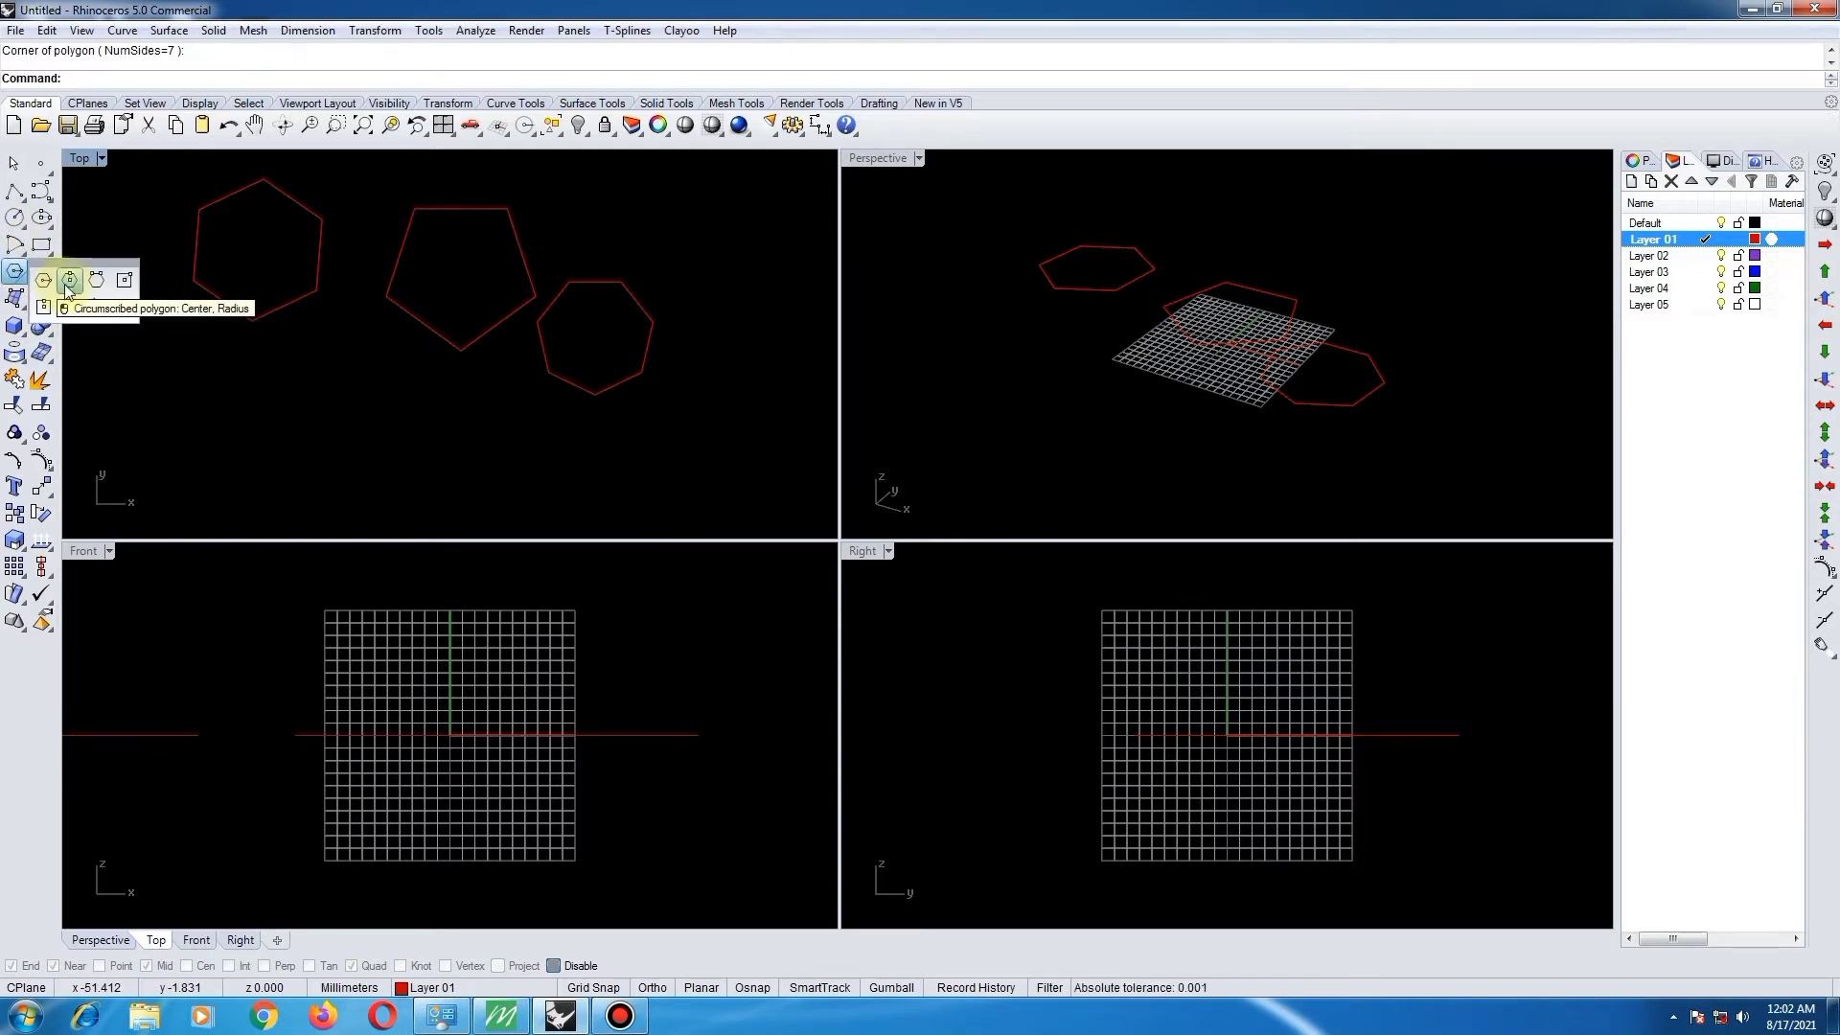
- Draw a large five-sided circumscribed polygon with ortho constraint on
drag(88, 261, 86, 266)
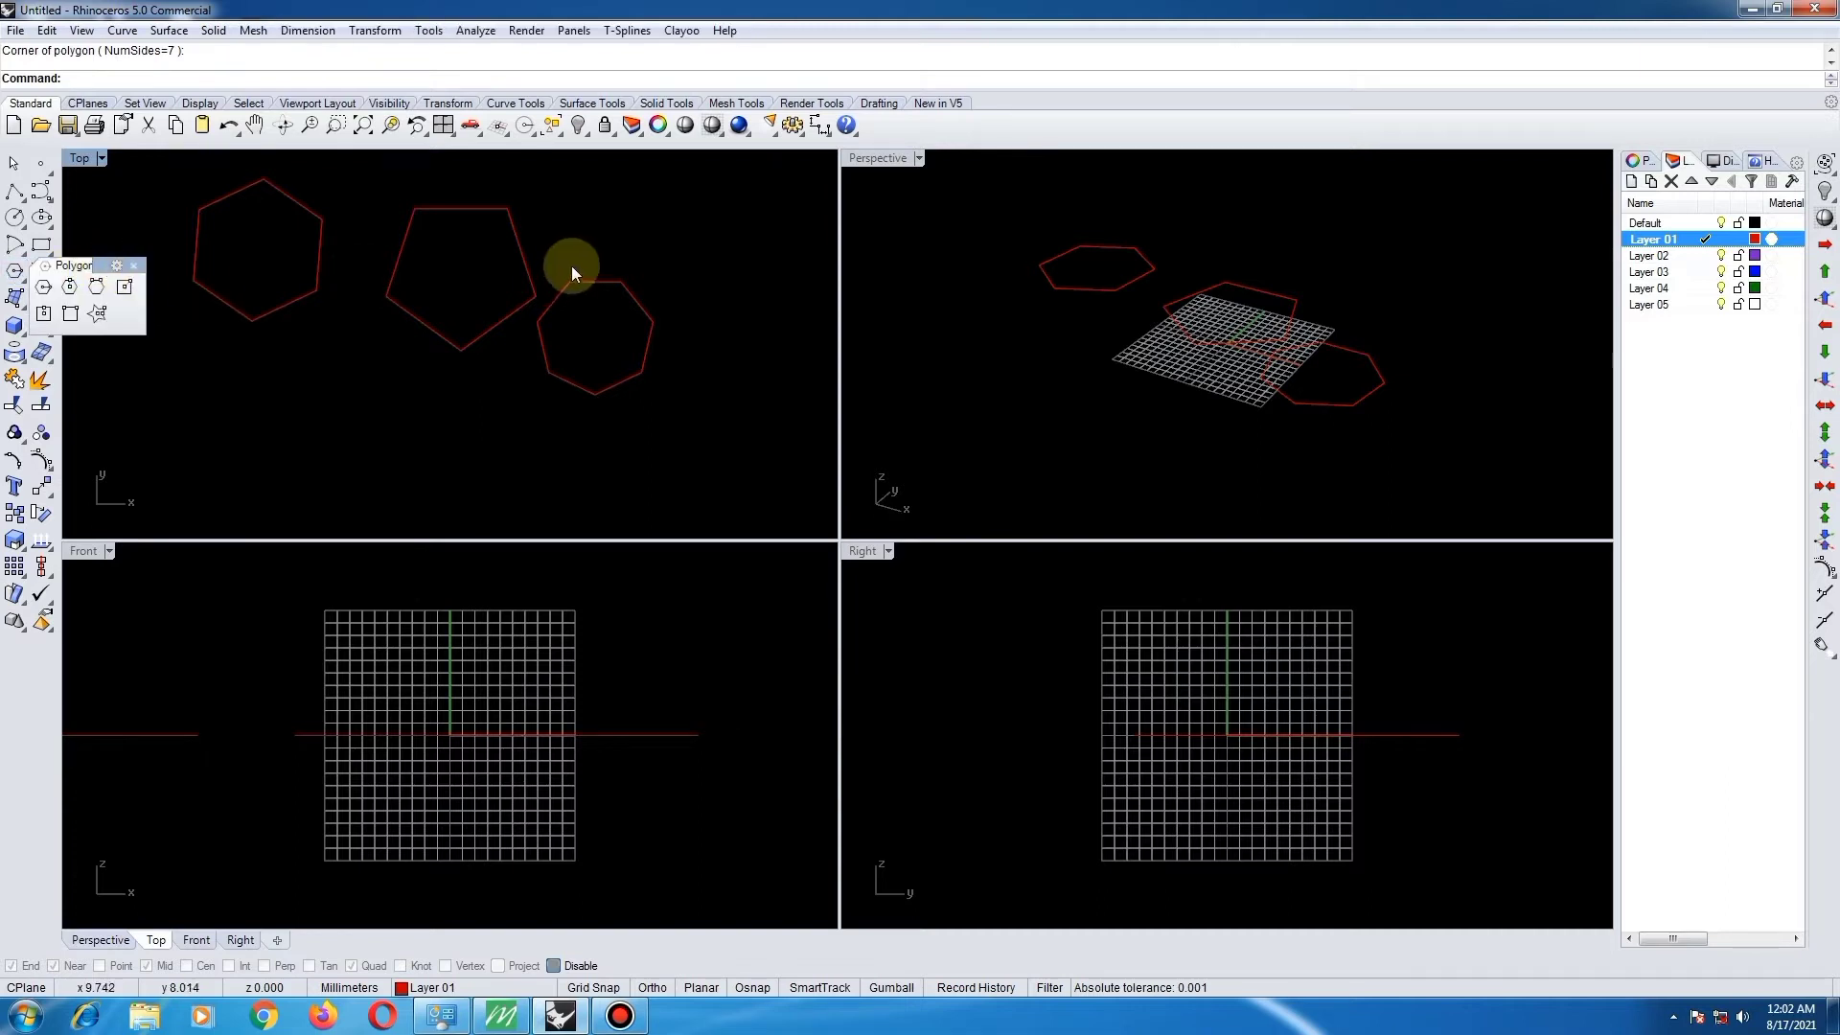
scroll(575, 267, down, 5)
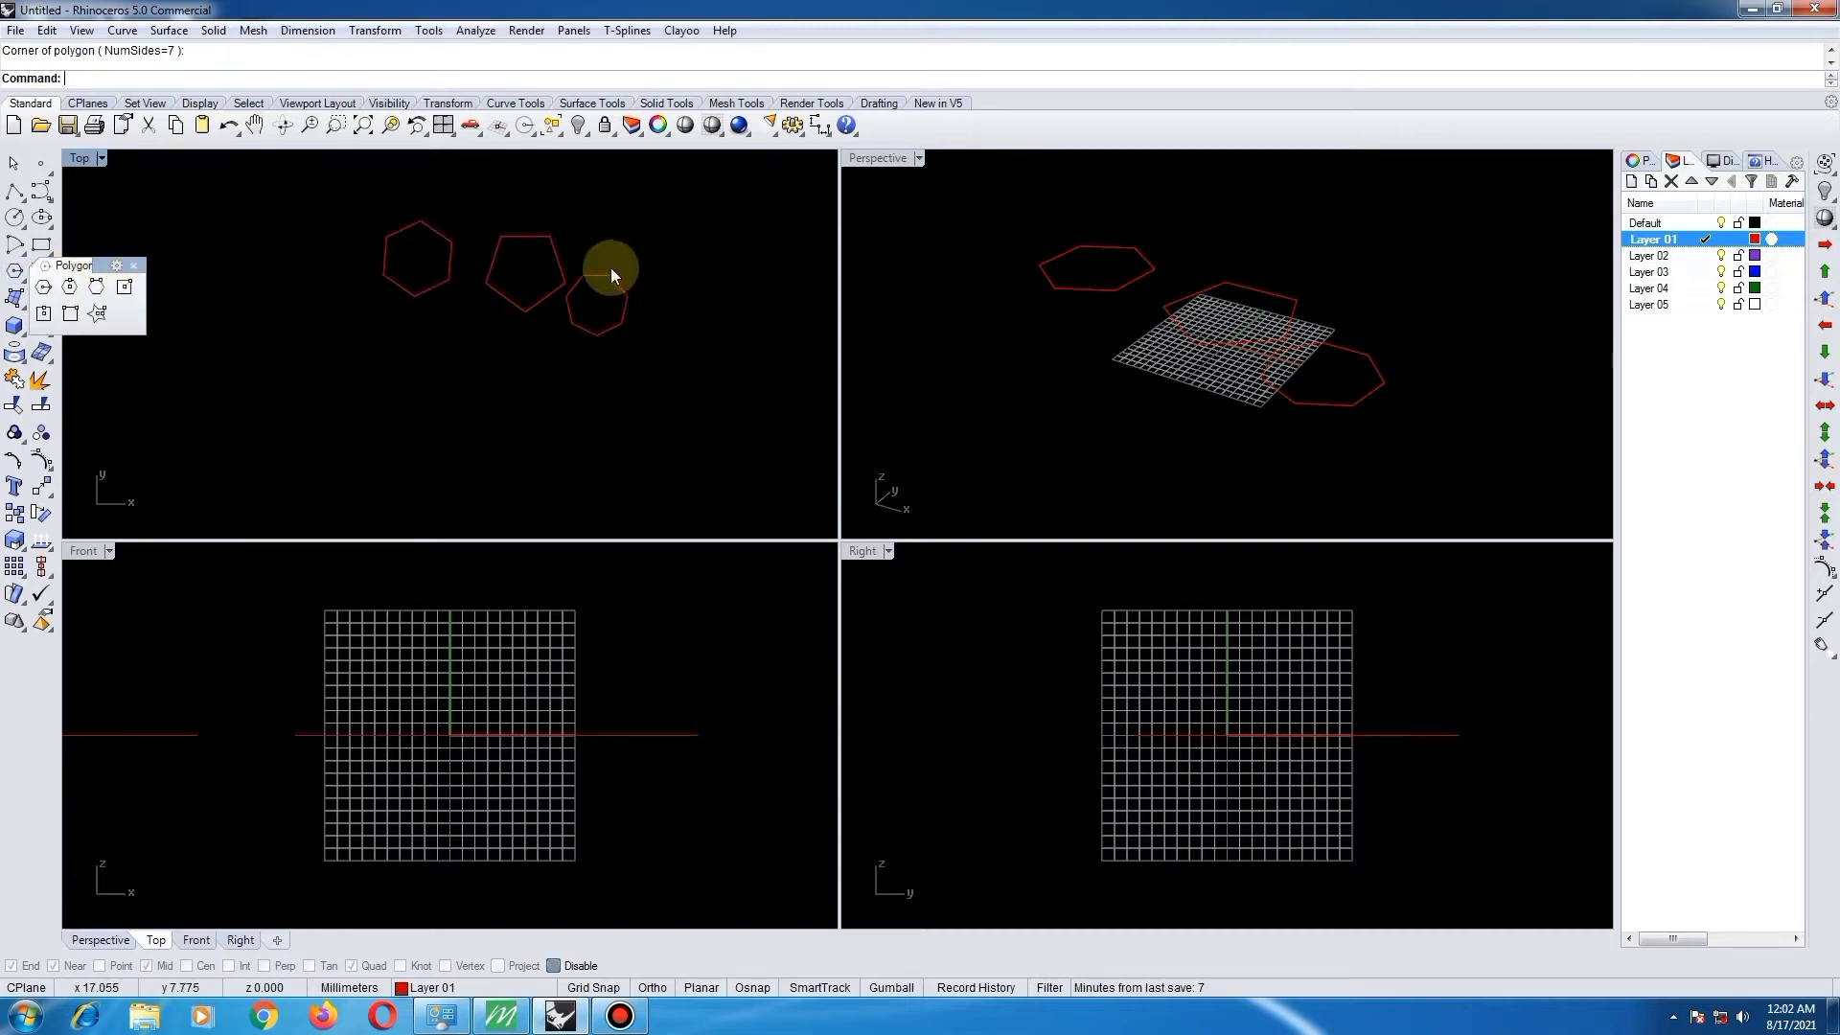
click(71, 290)
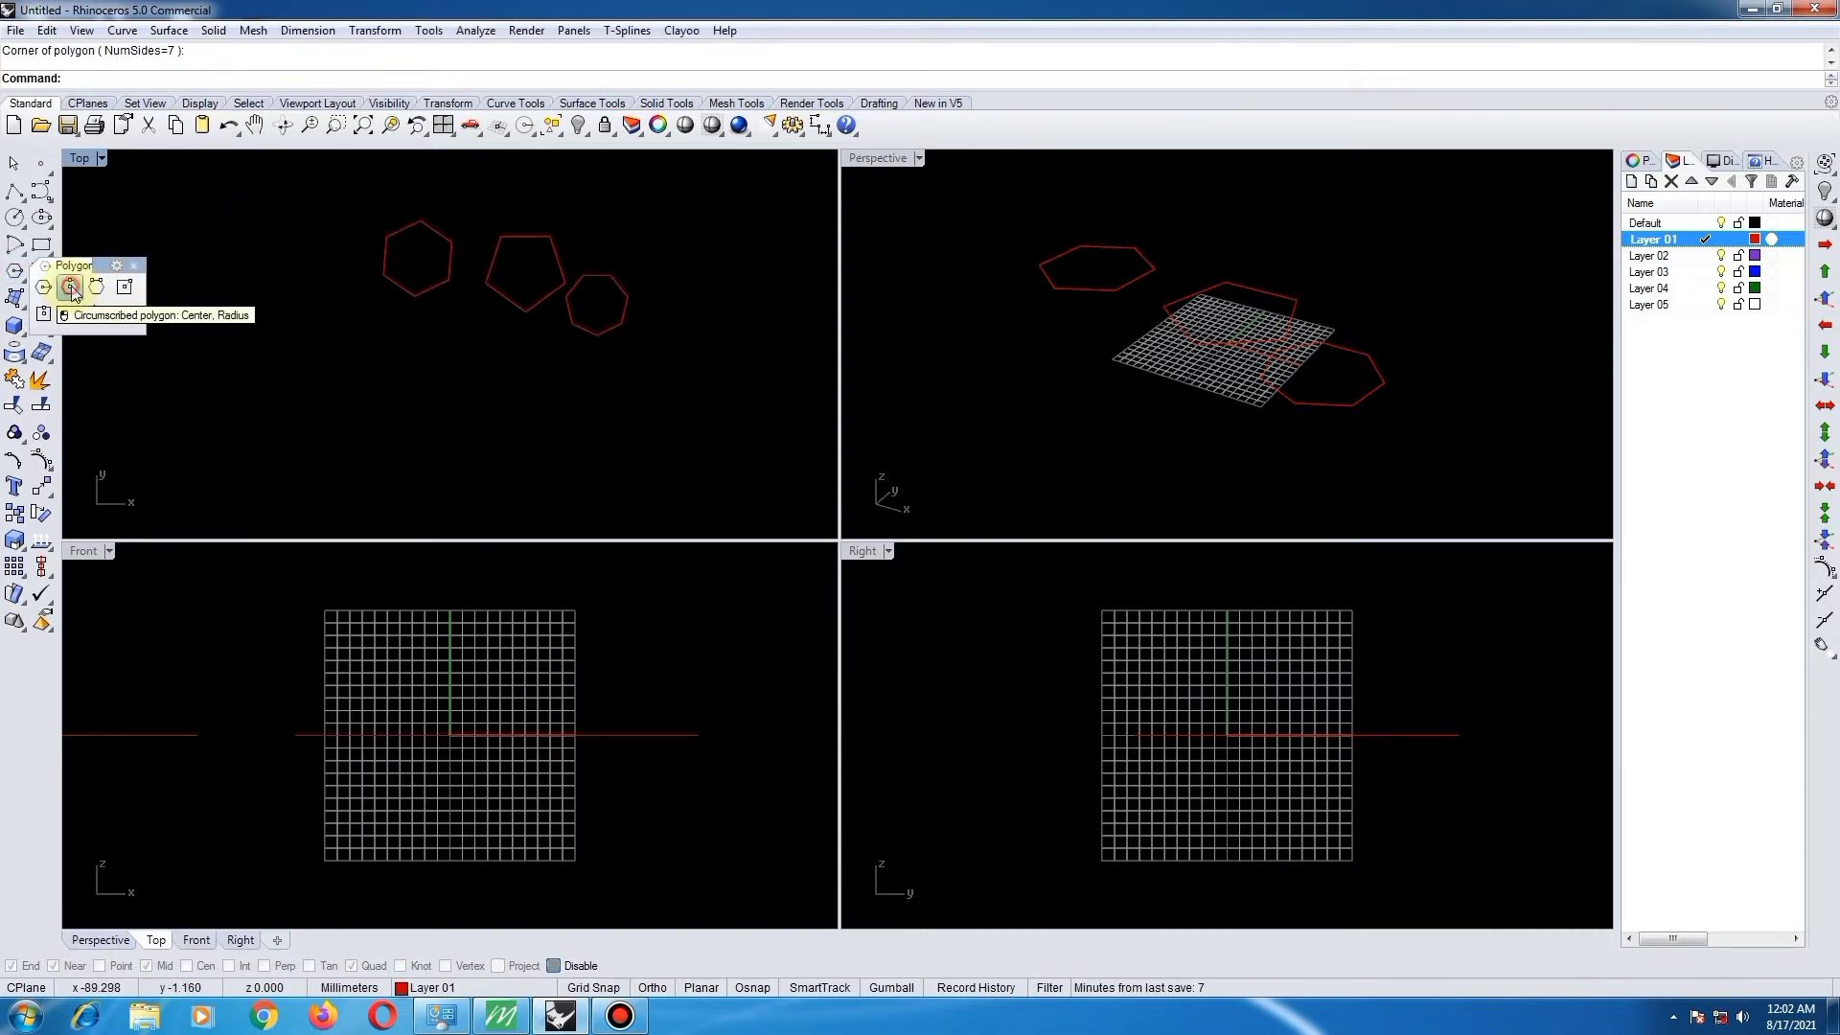
click(336, 415)
key(F8)
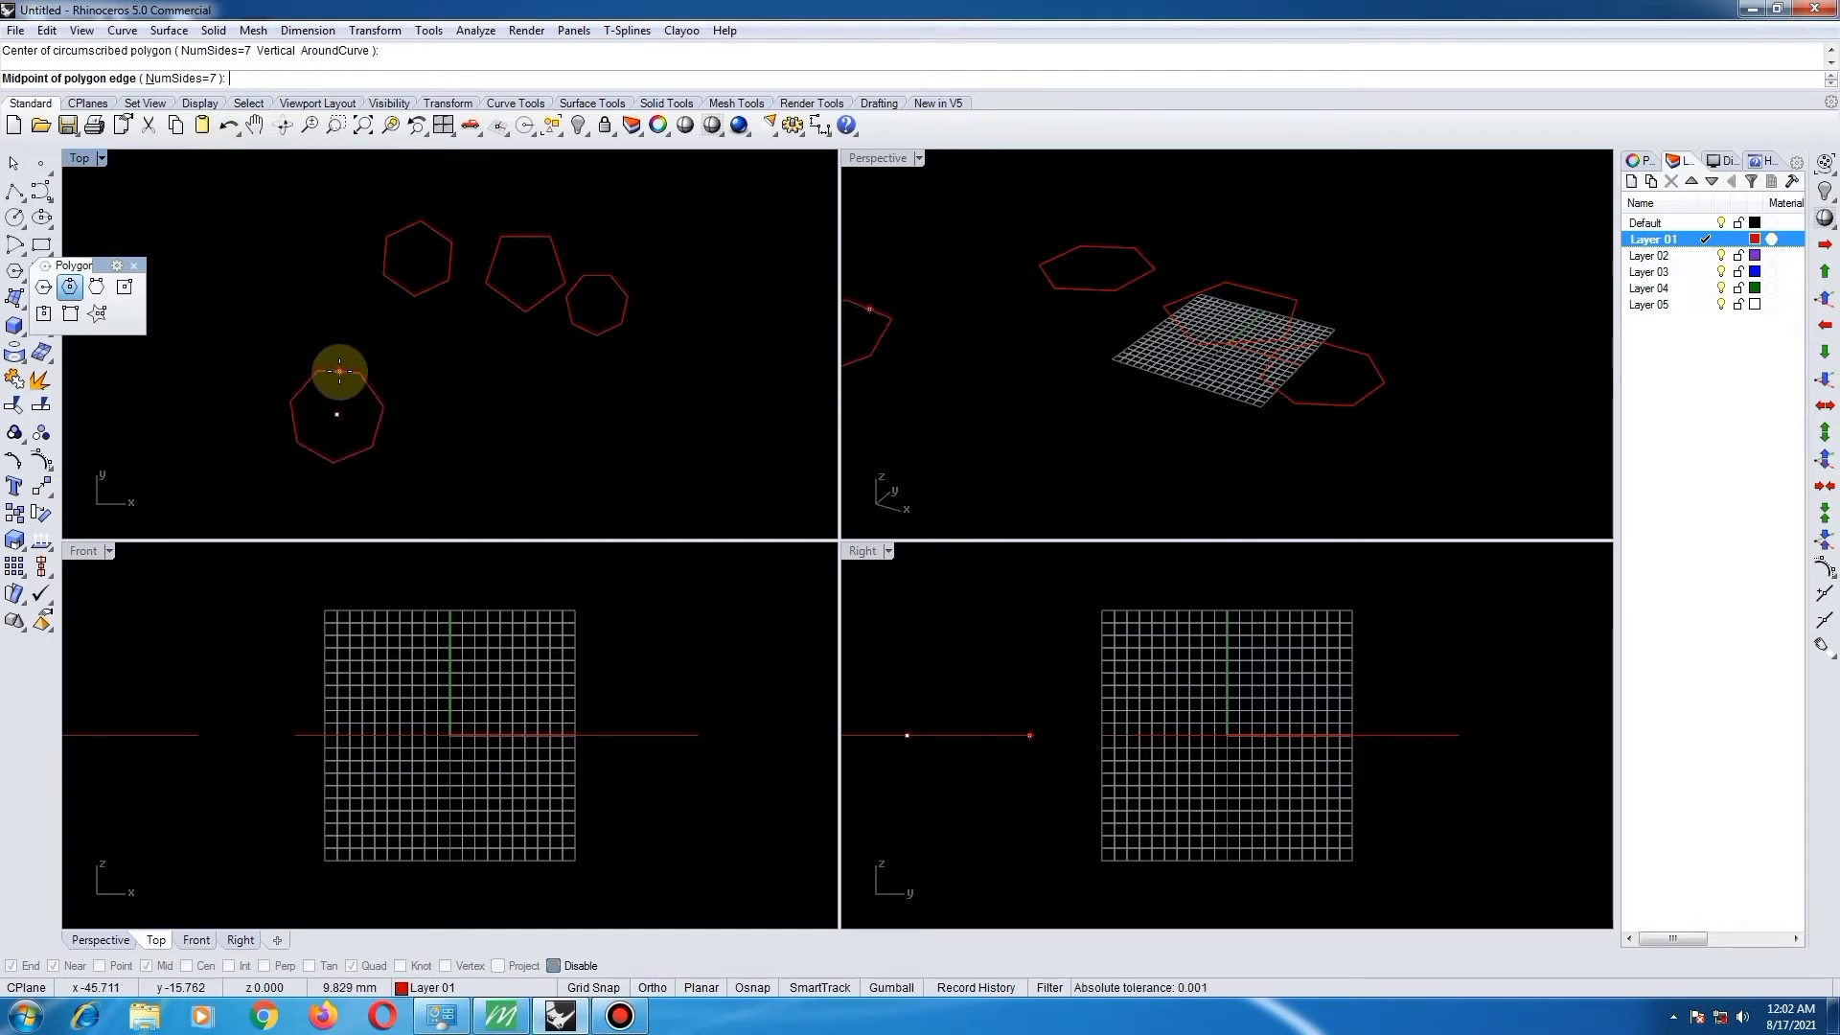
click(182, 80)
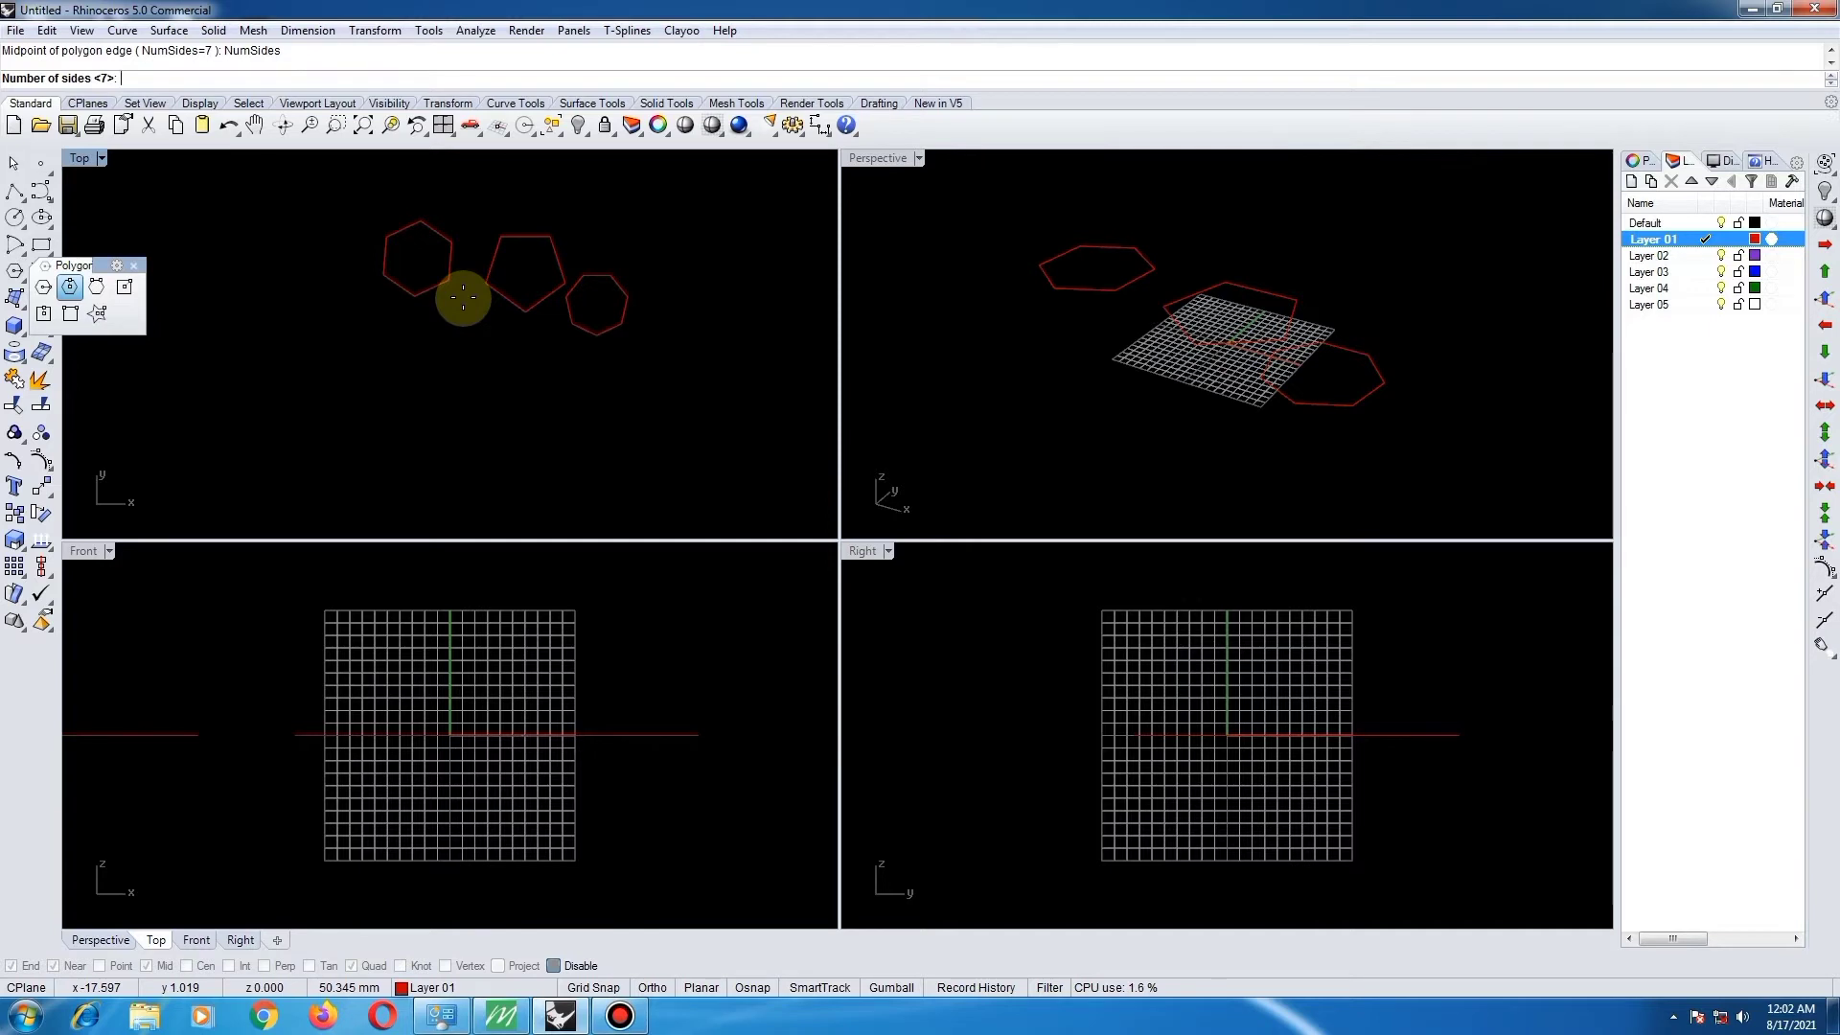
text(5)
key(Return)
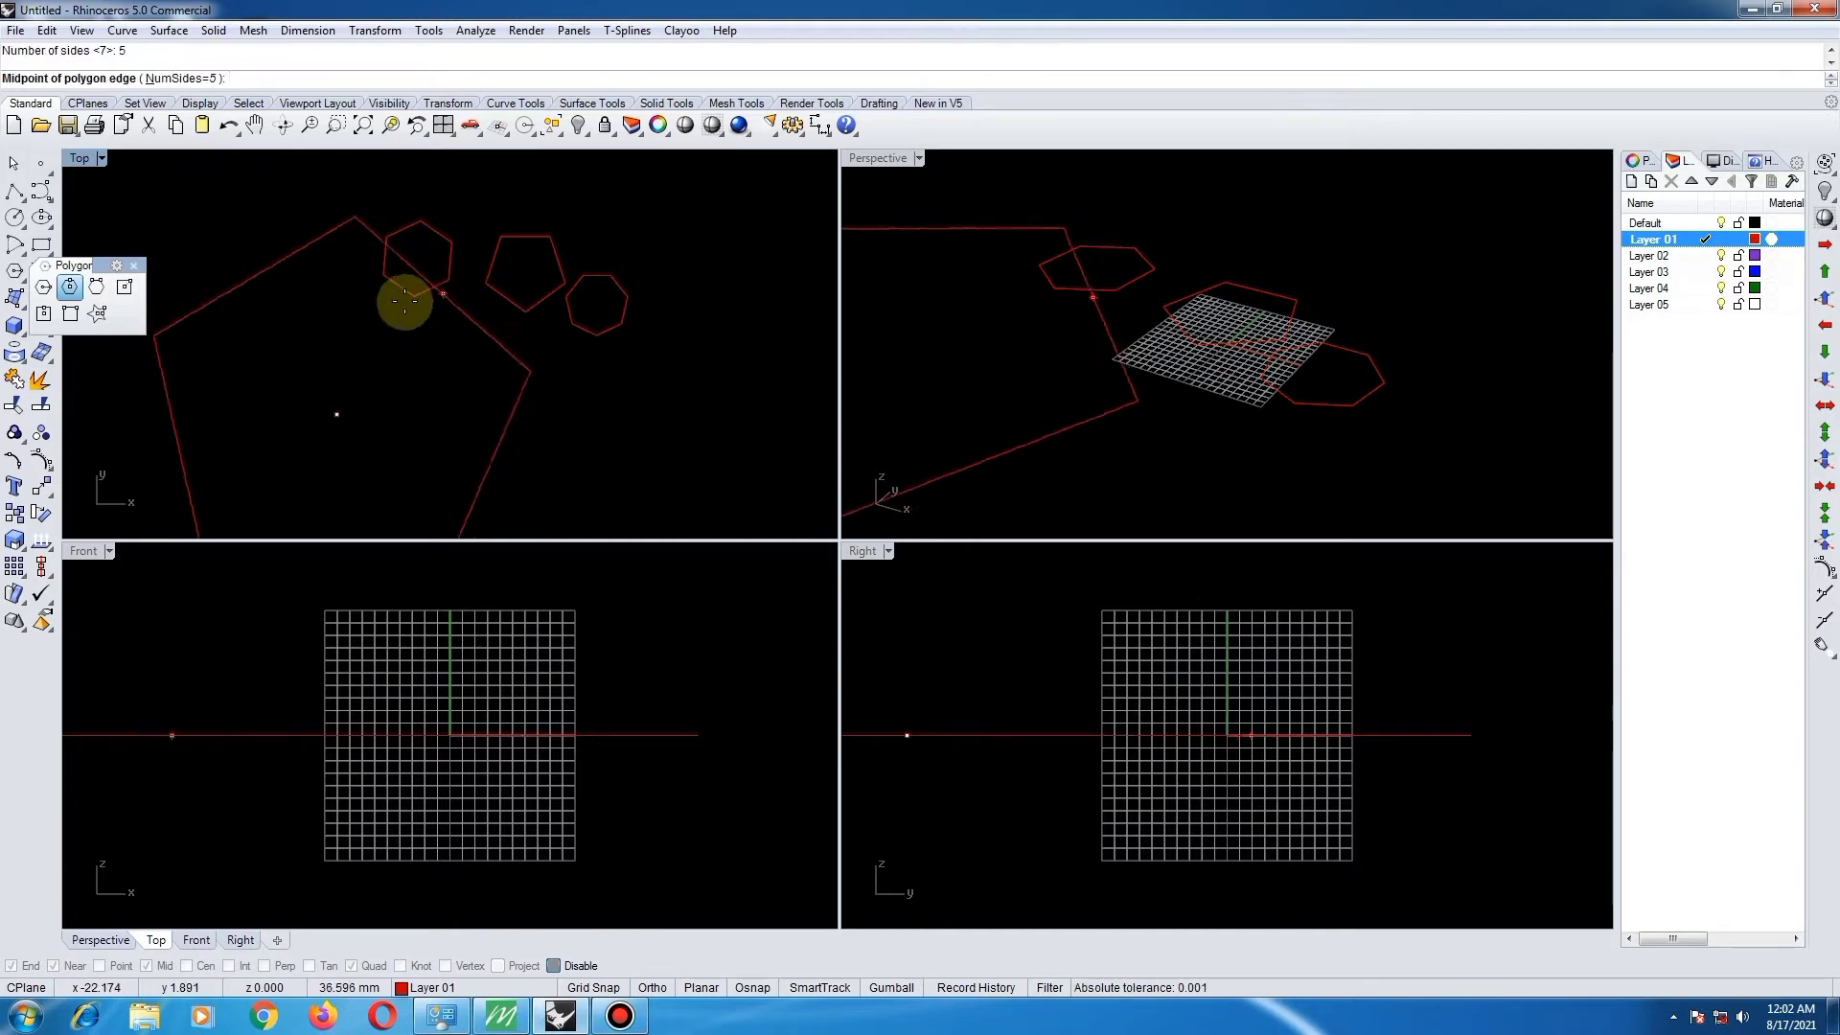
click(348, 346)
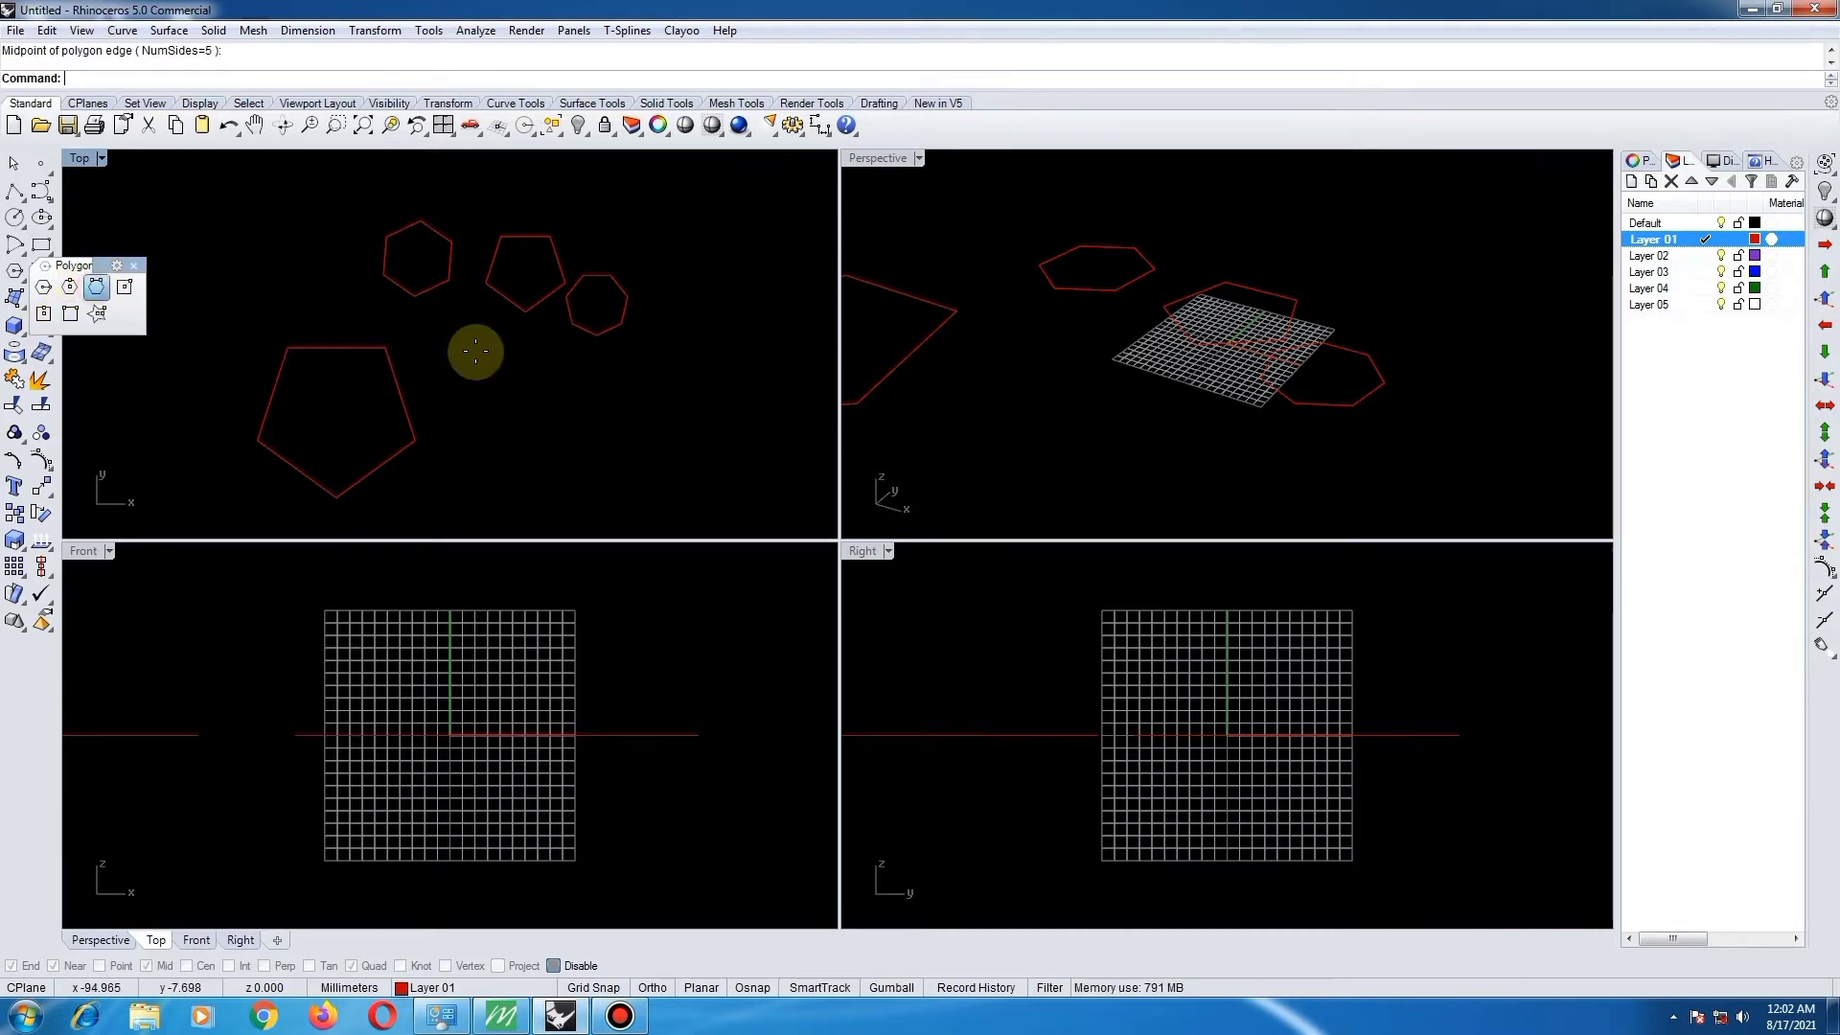
- Draw another pentagon by its edge below the existing polygons
click(497, 406)
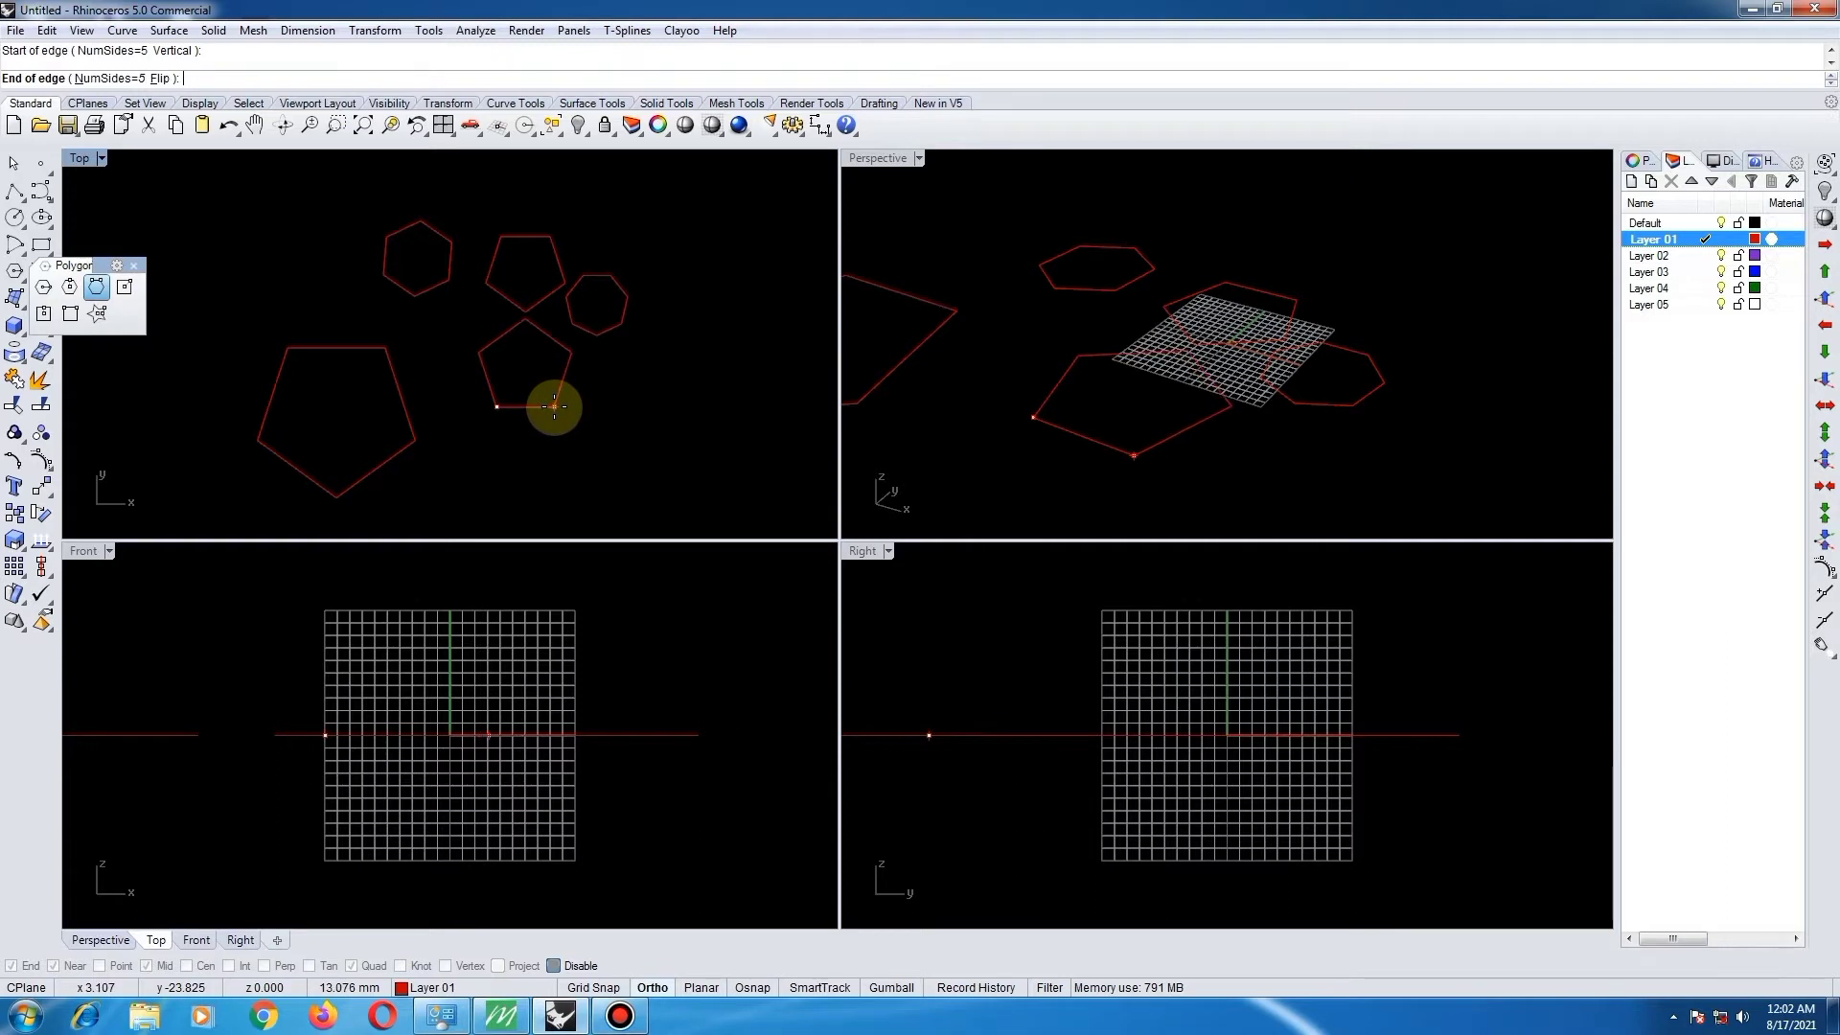
click(554, 406)
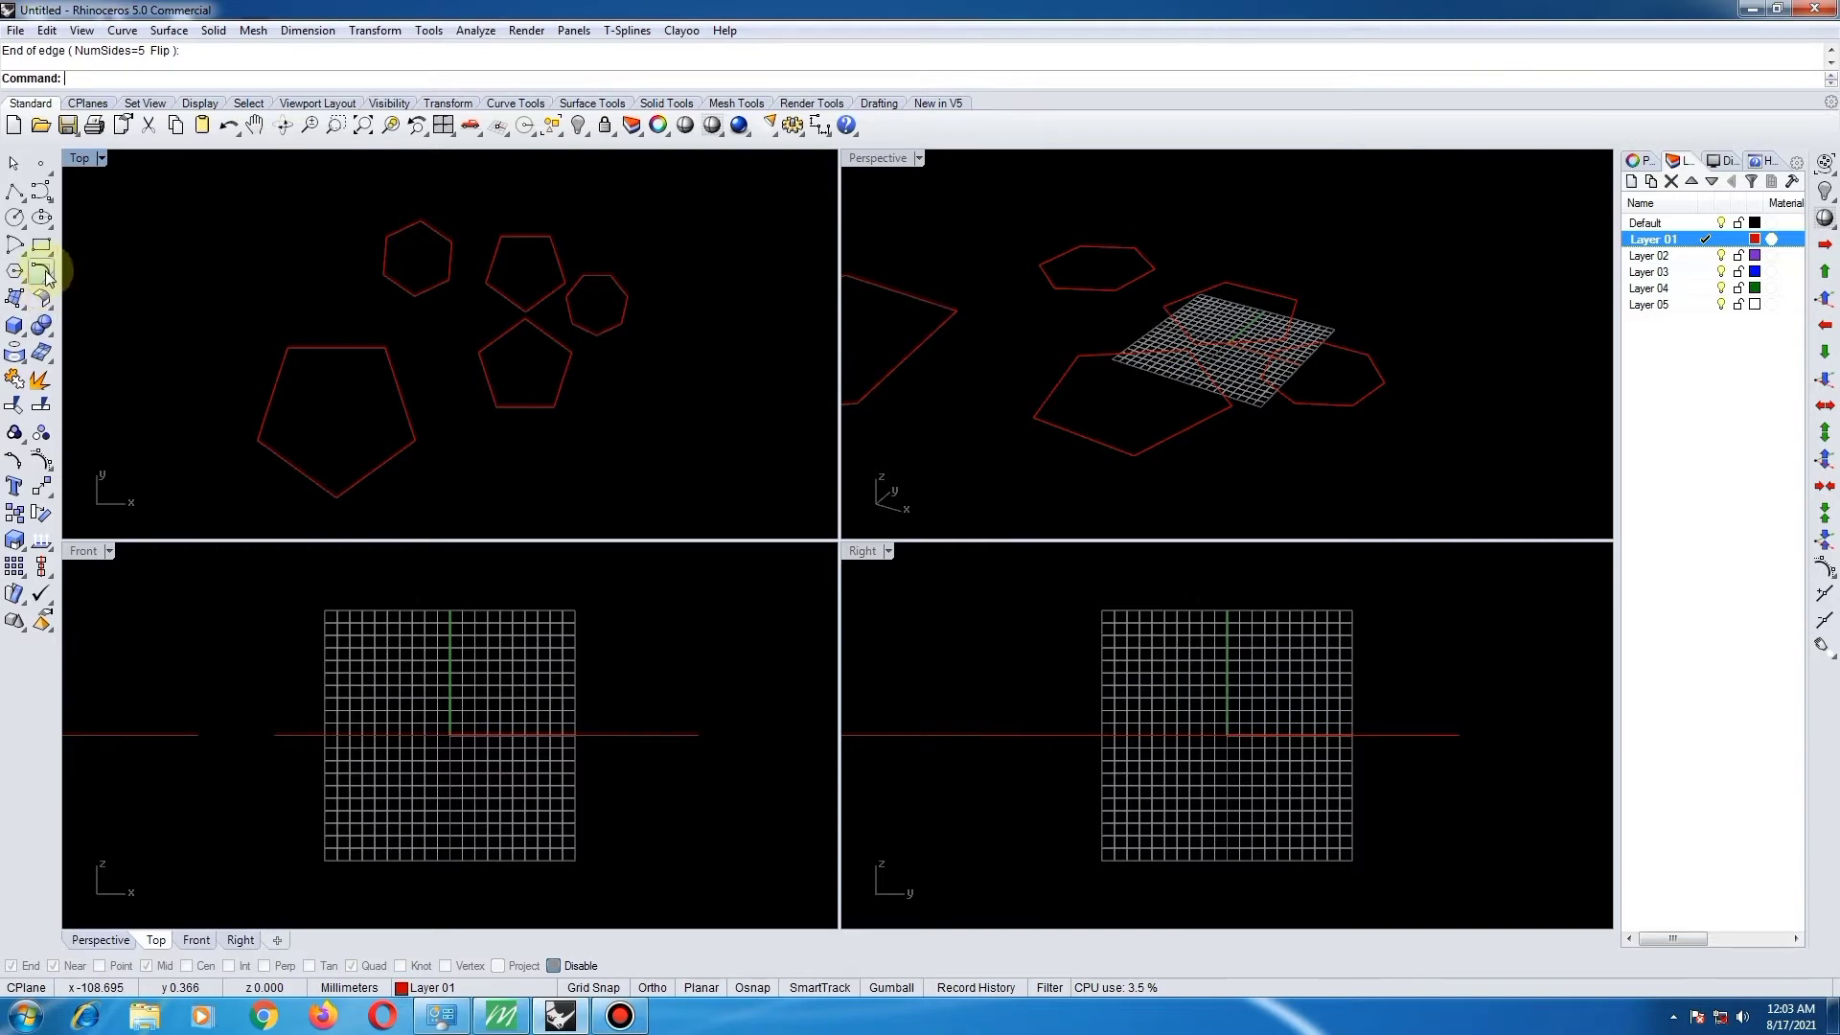
scroll(506, 278, down, 2)
- Delete all five polygons and float the curve tools as a palette to start Fillet
drag(576, 234, 268, 405)
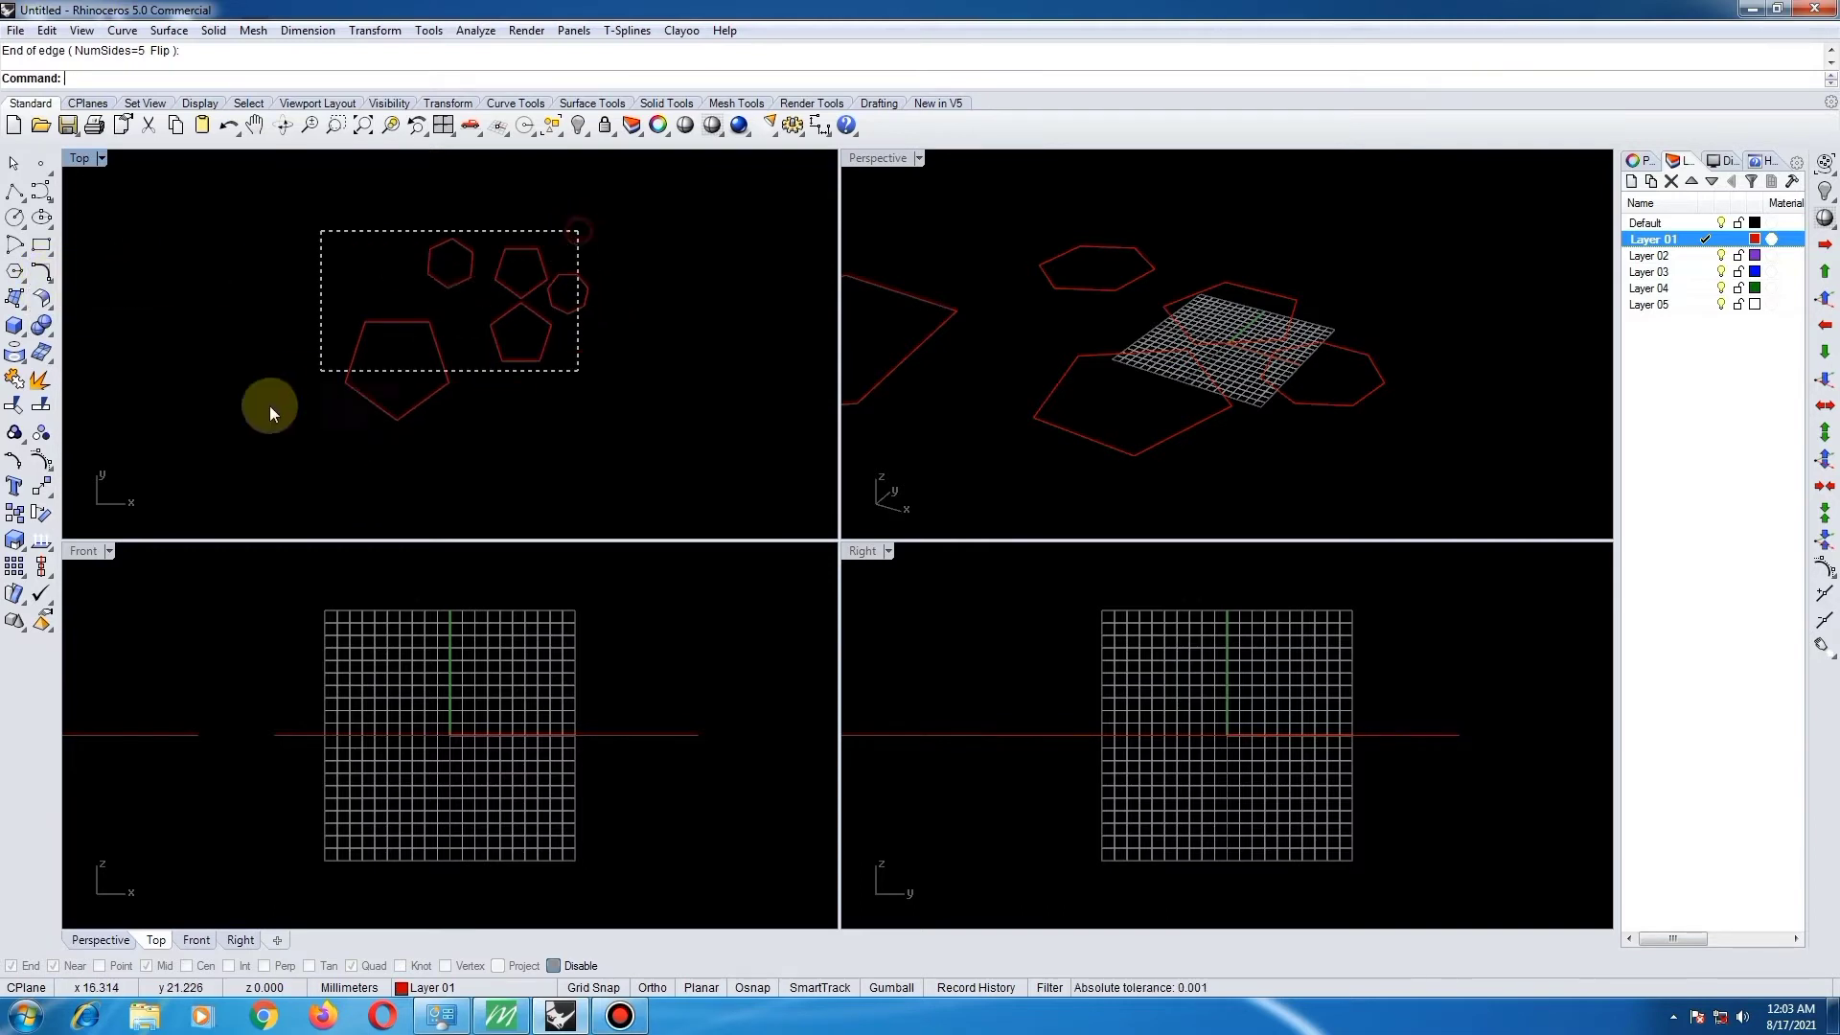
key(Delete)
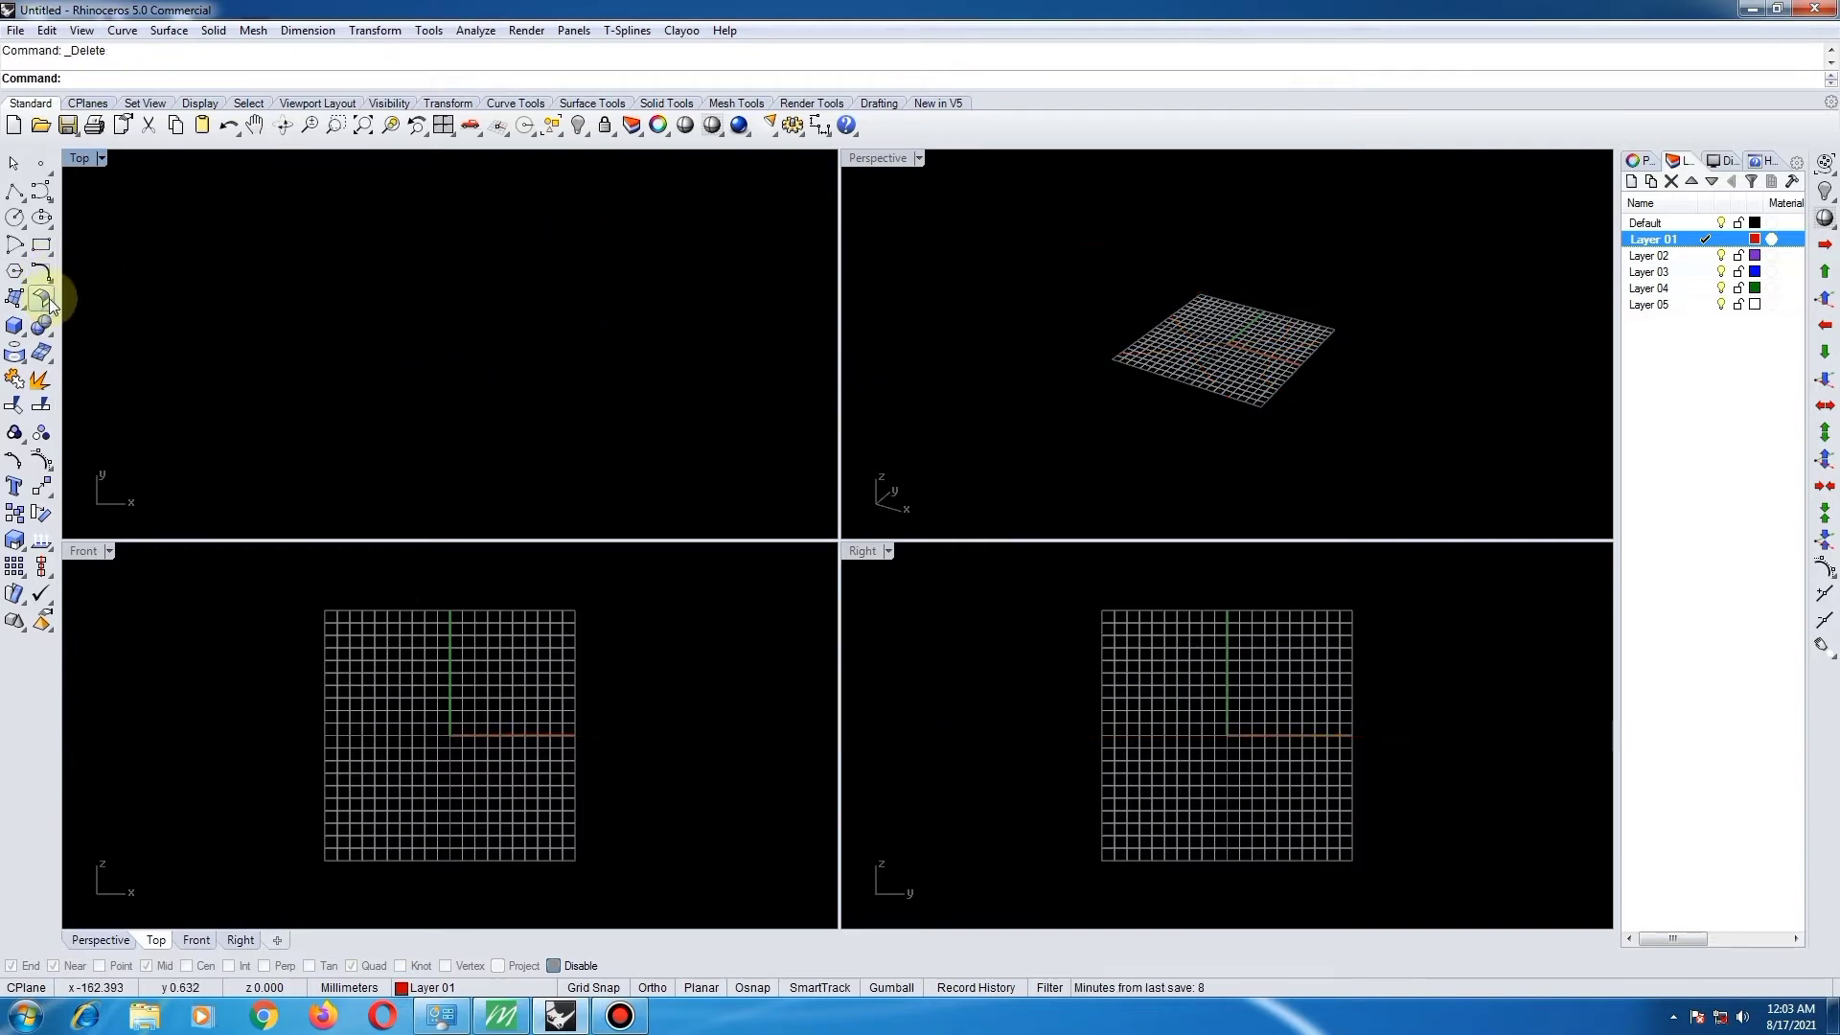
click(46, 277)
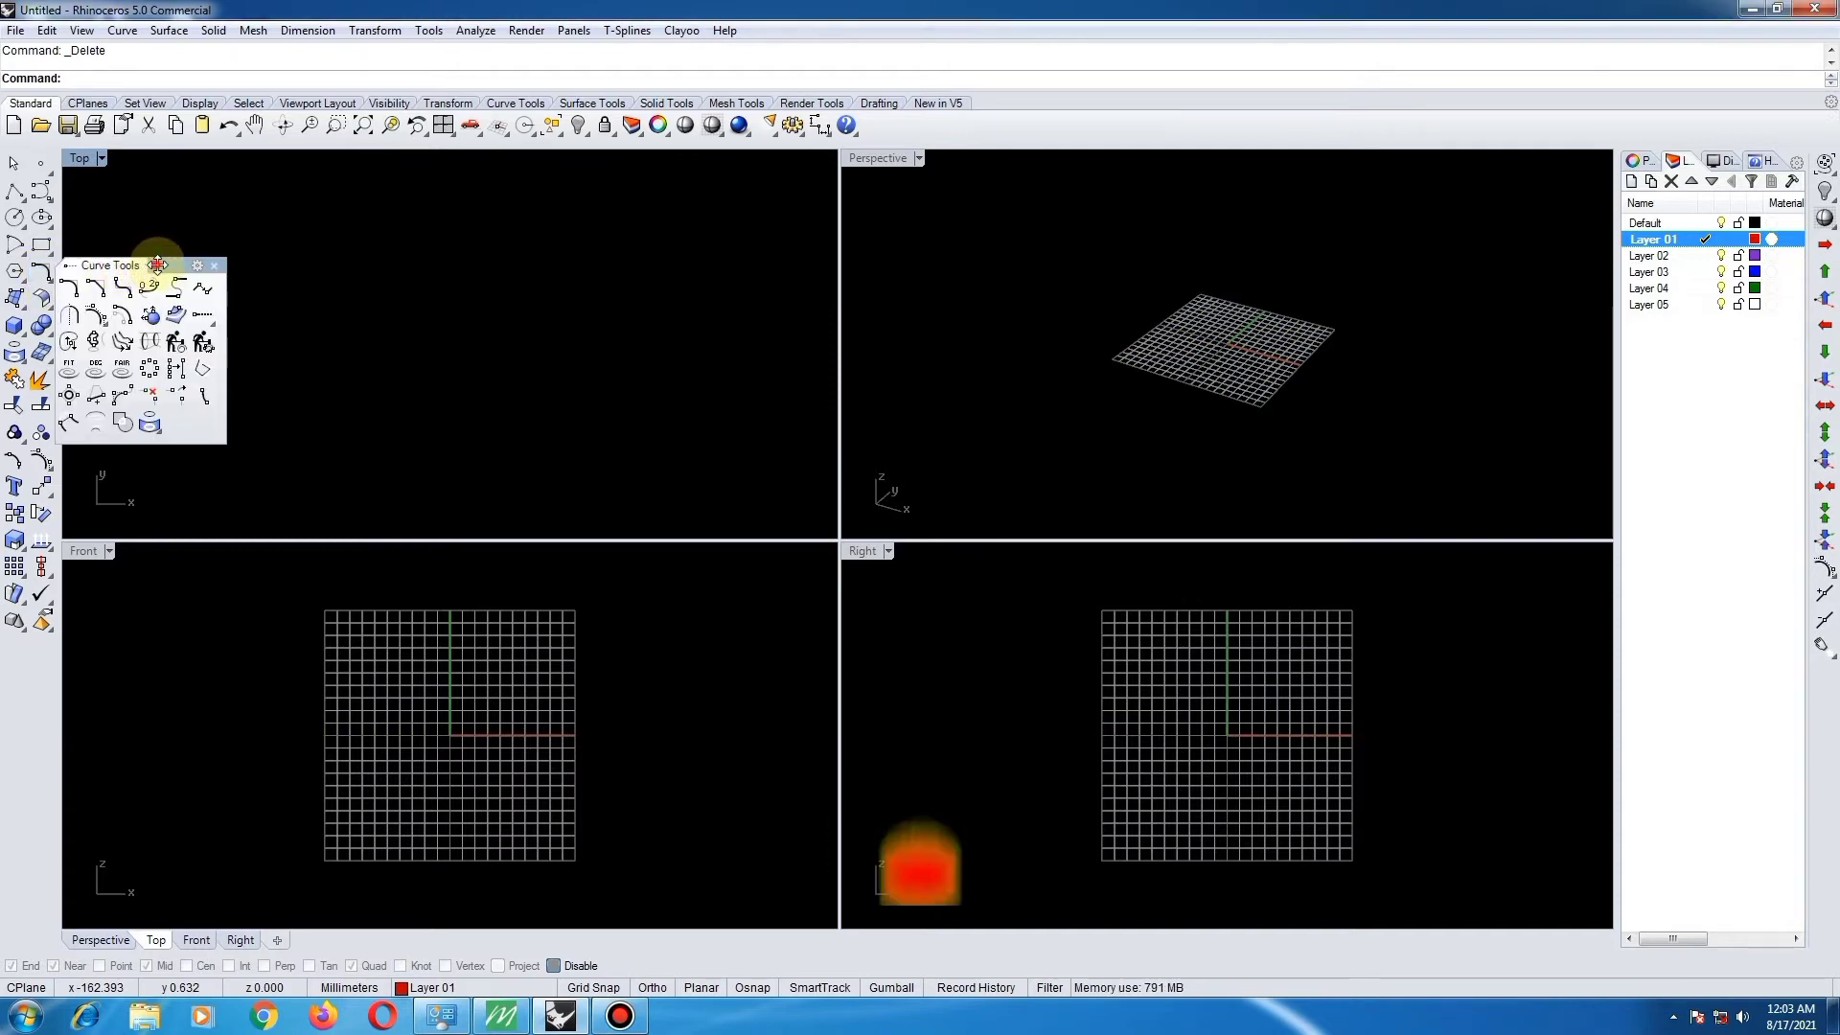
mouse_move(111, 264)
mouse_down()
mouse_move(180, 208)
mouse_move(180, 183)
mouse_up()
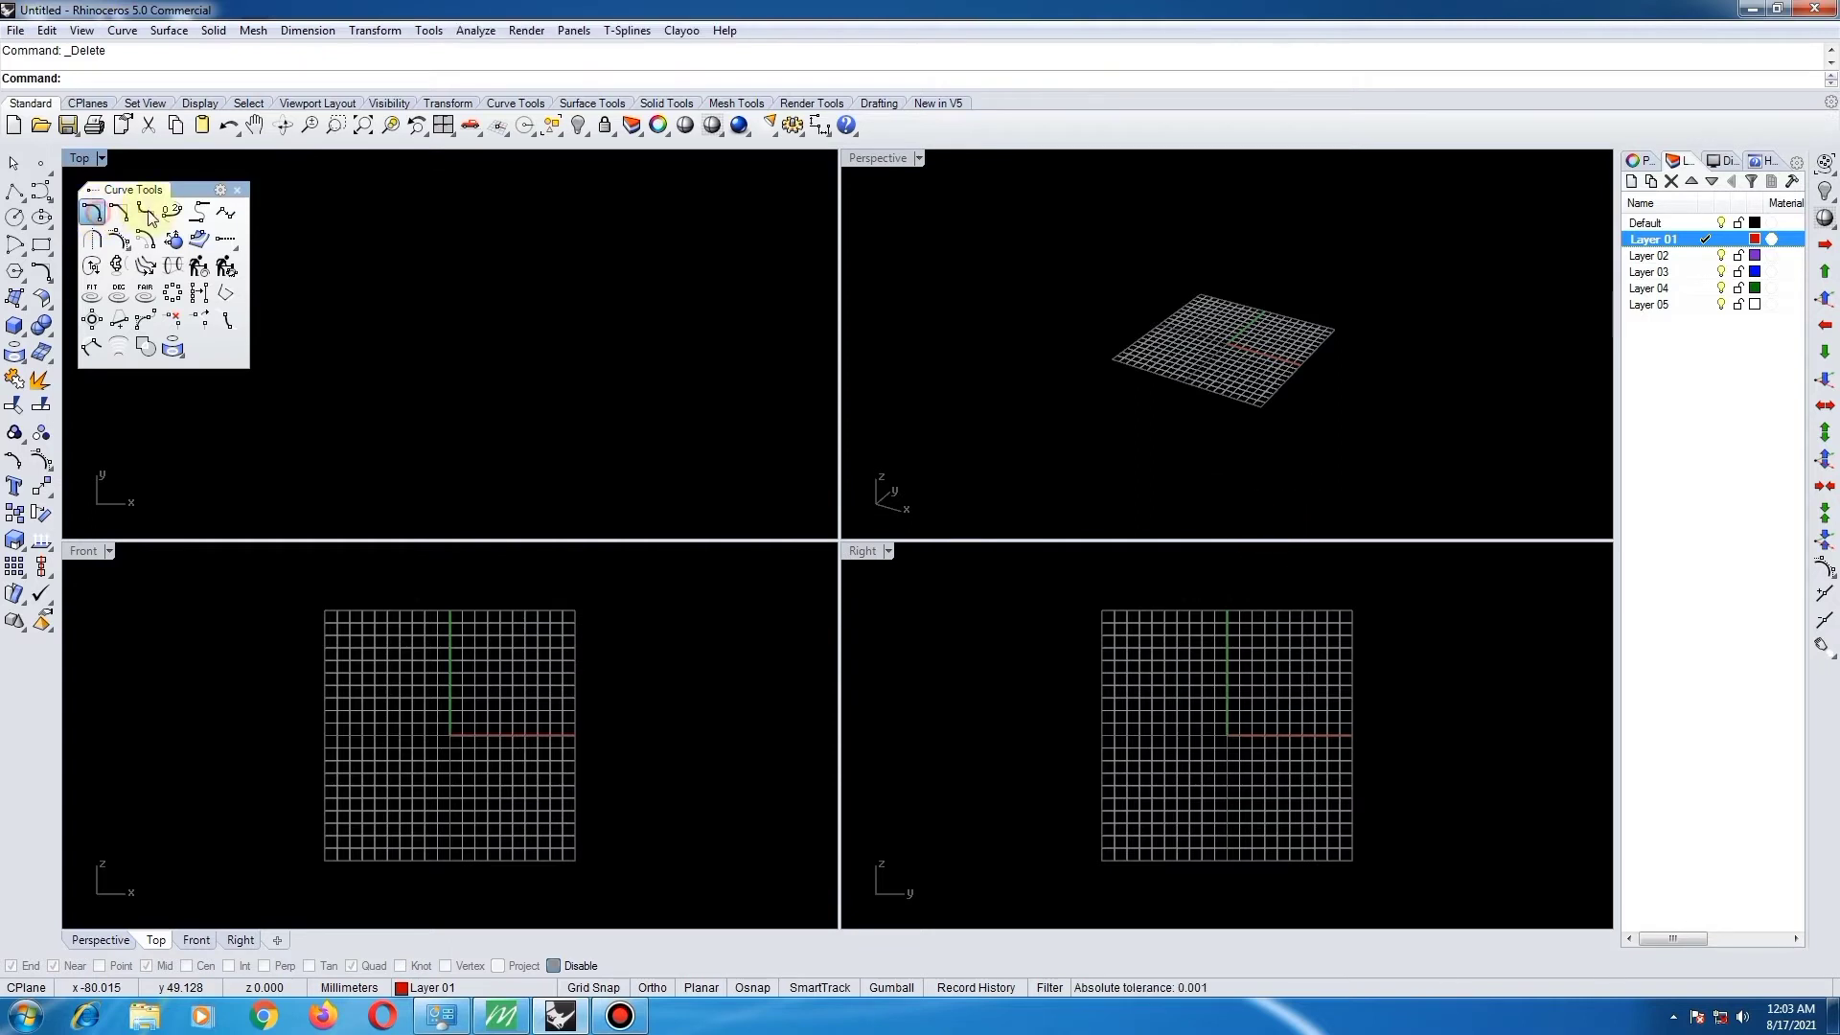
click(149, 216)
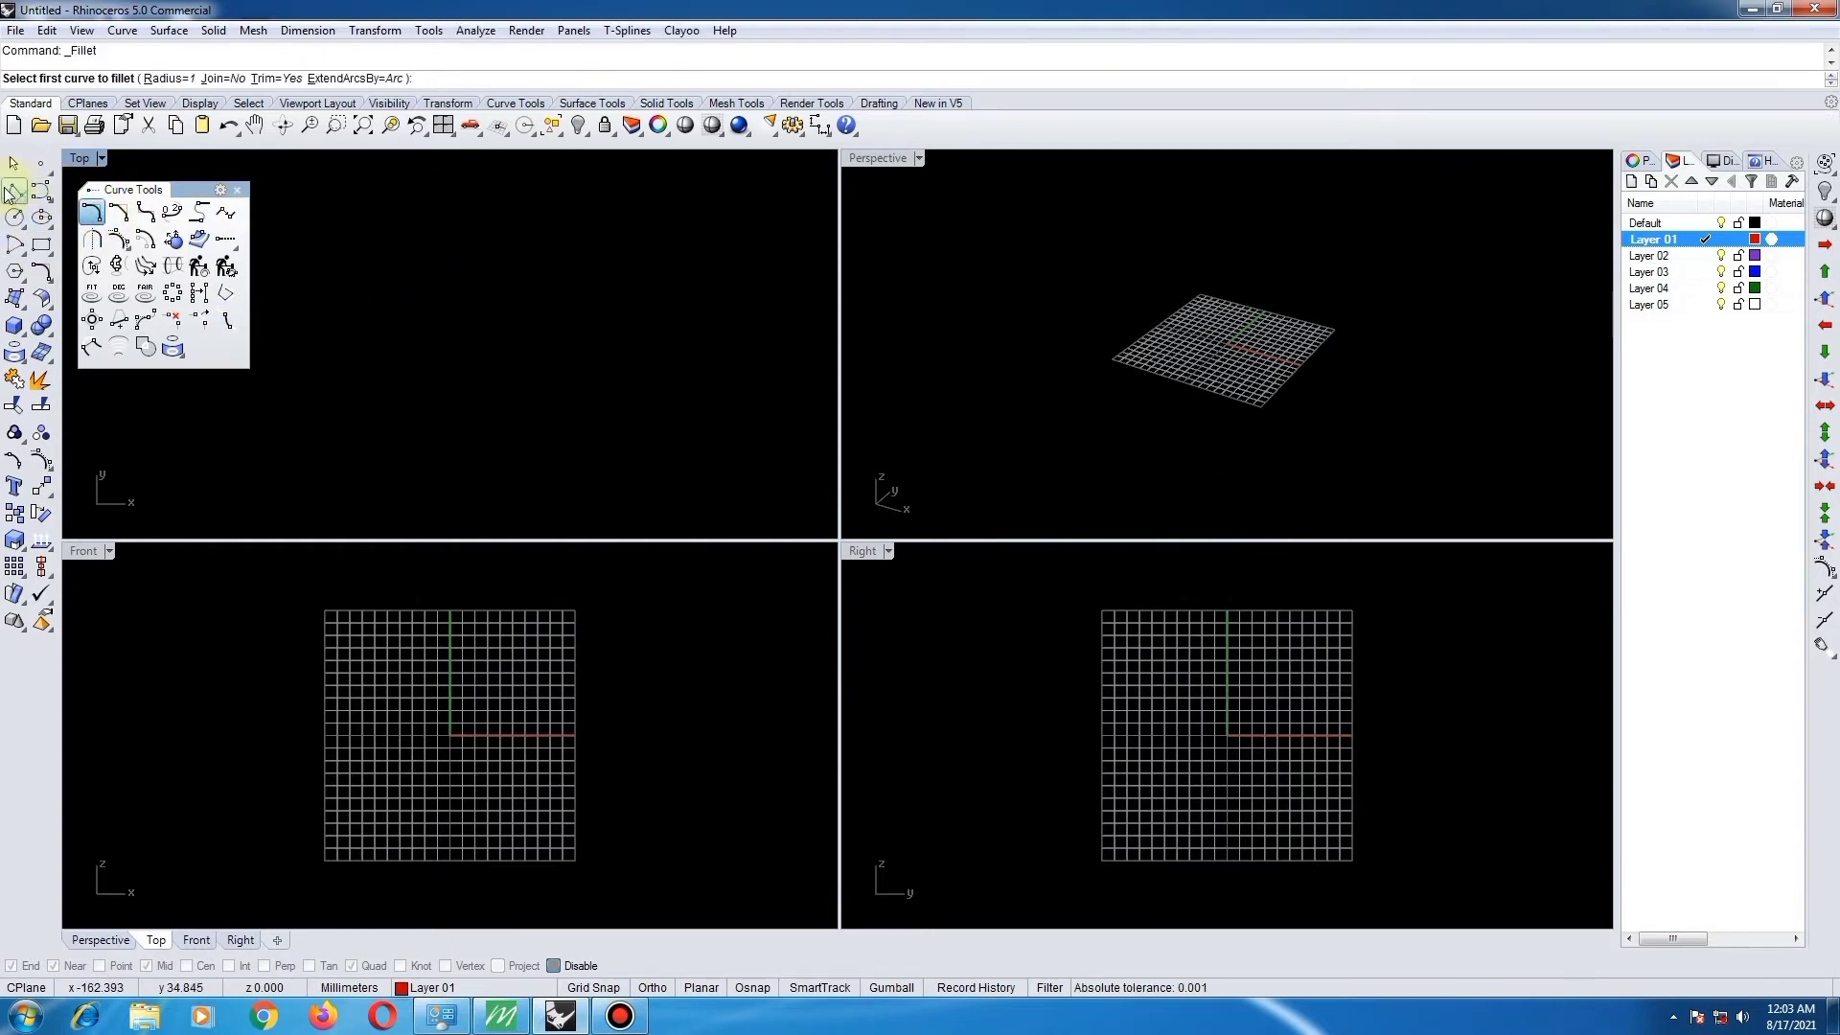
- Draw a two-segment, three-point polyline in the Top view
click(13, 191)
click(436, 265)
click(509, 256)
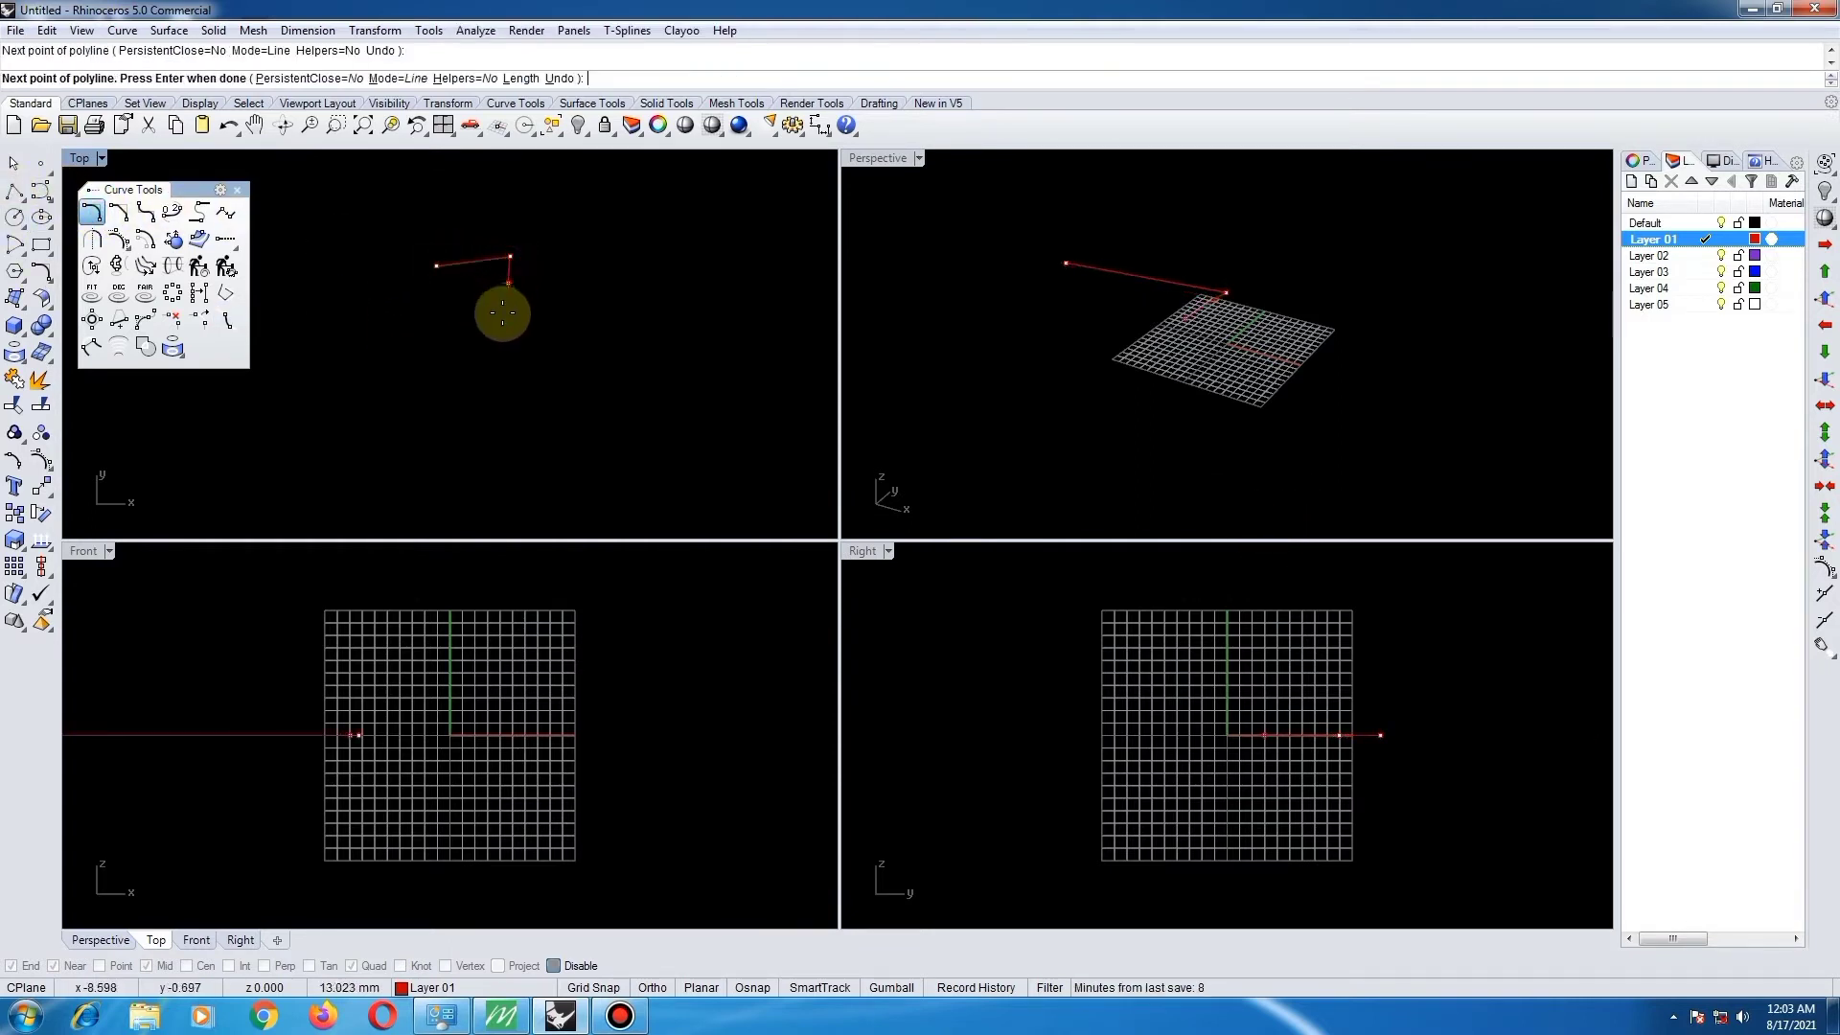
click(497, 326)
key(Return)
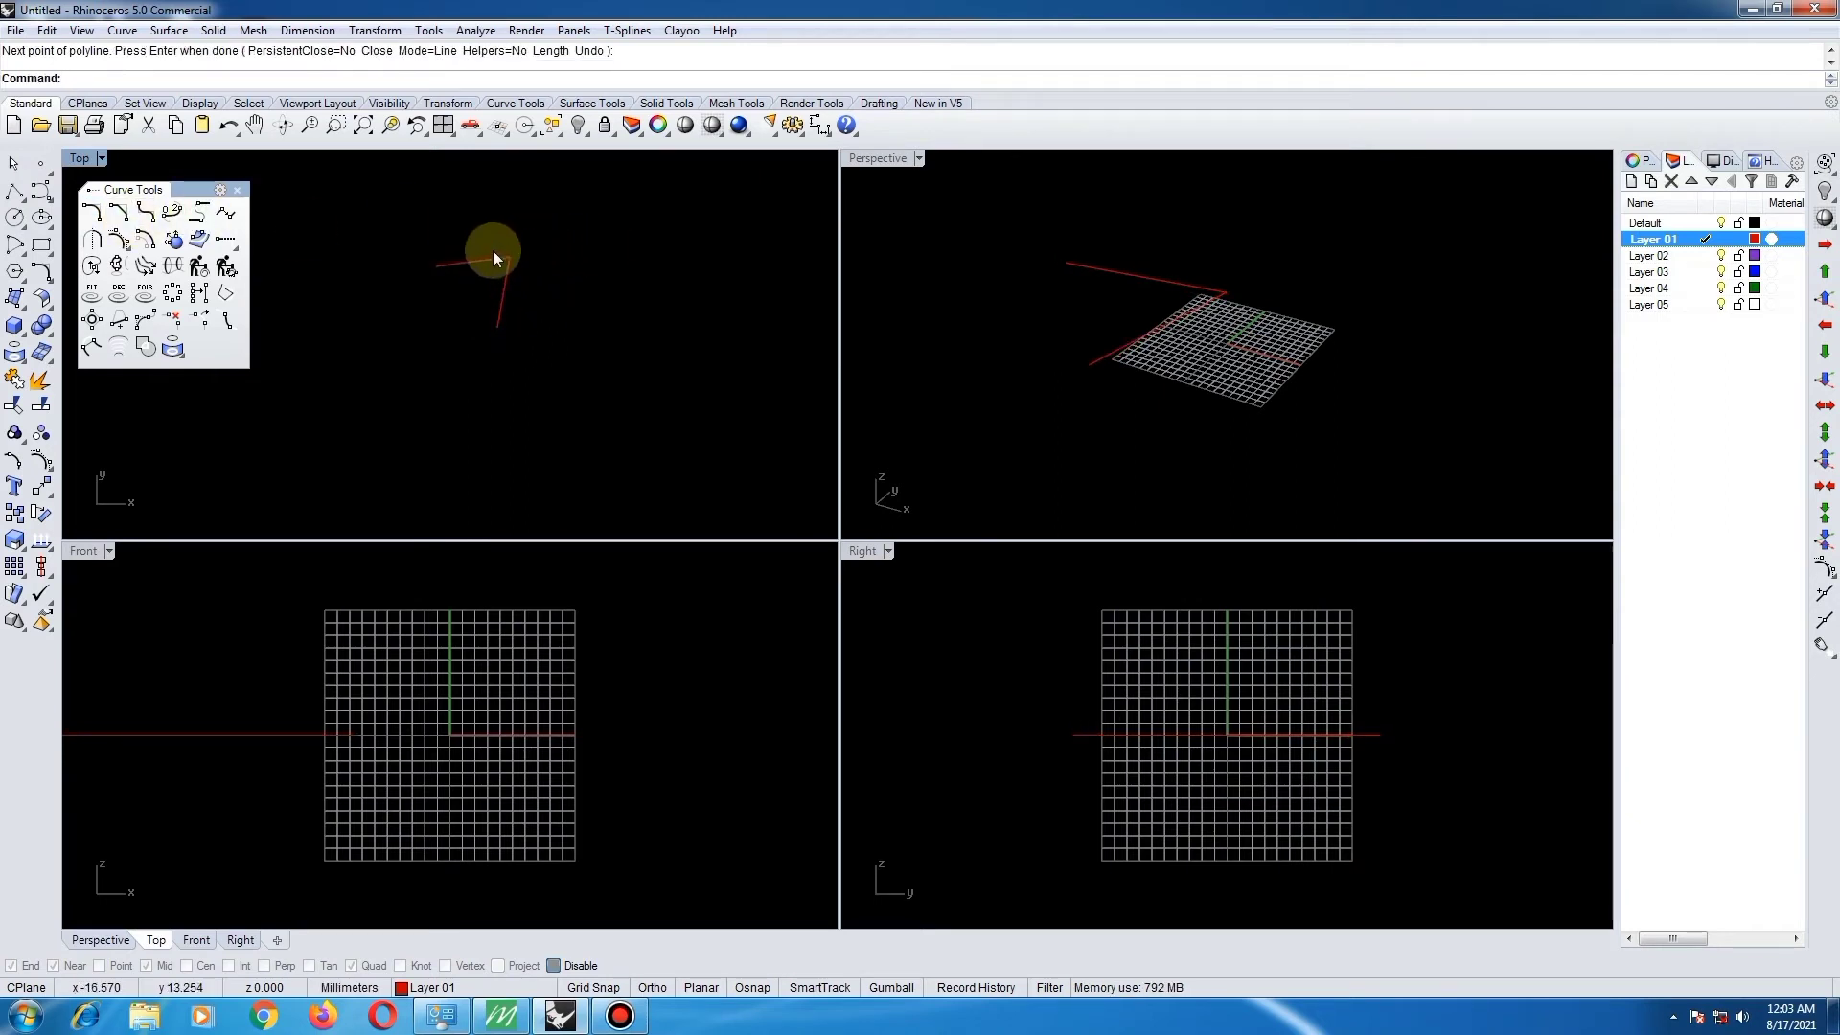
- Fillet the polyline's corner, then undo it to keep the corner sharp
click(91, 212)
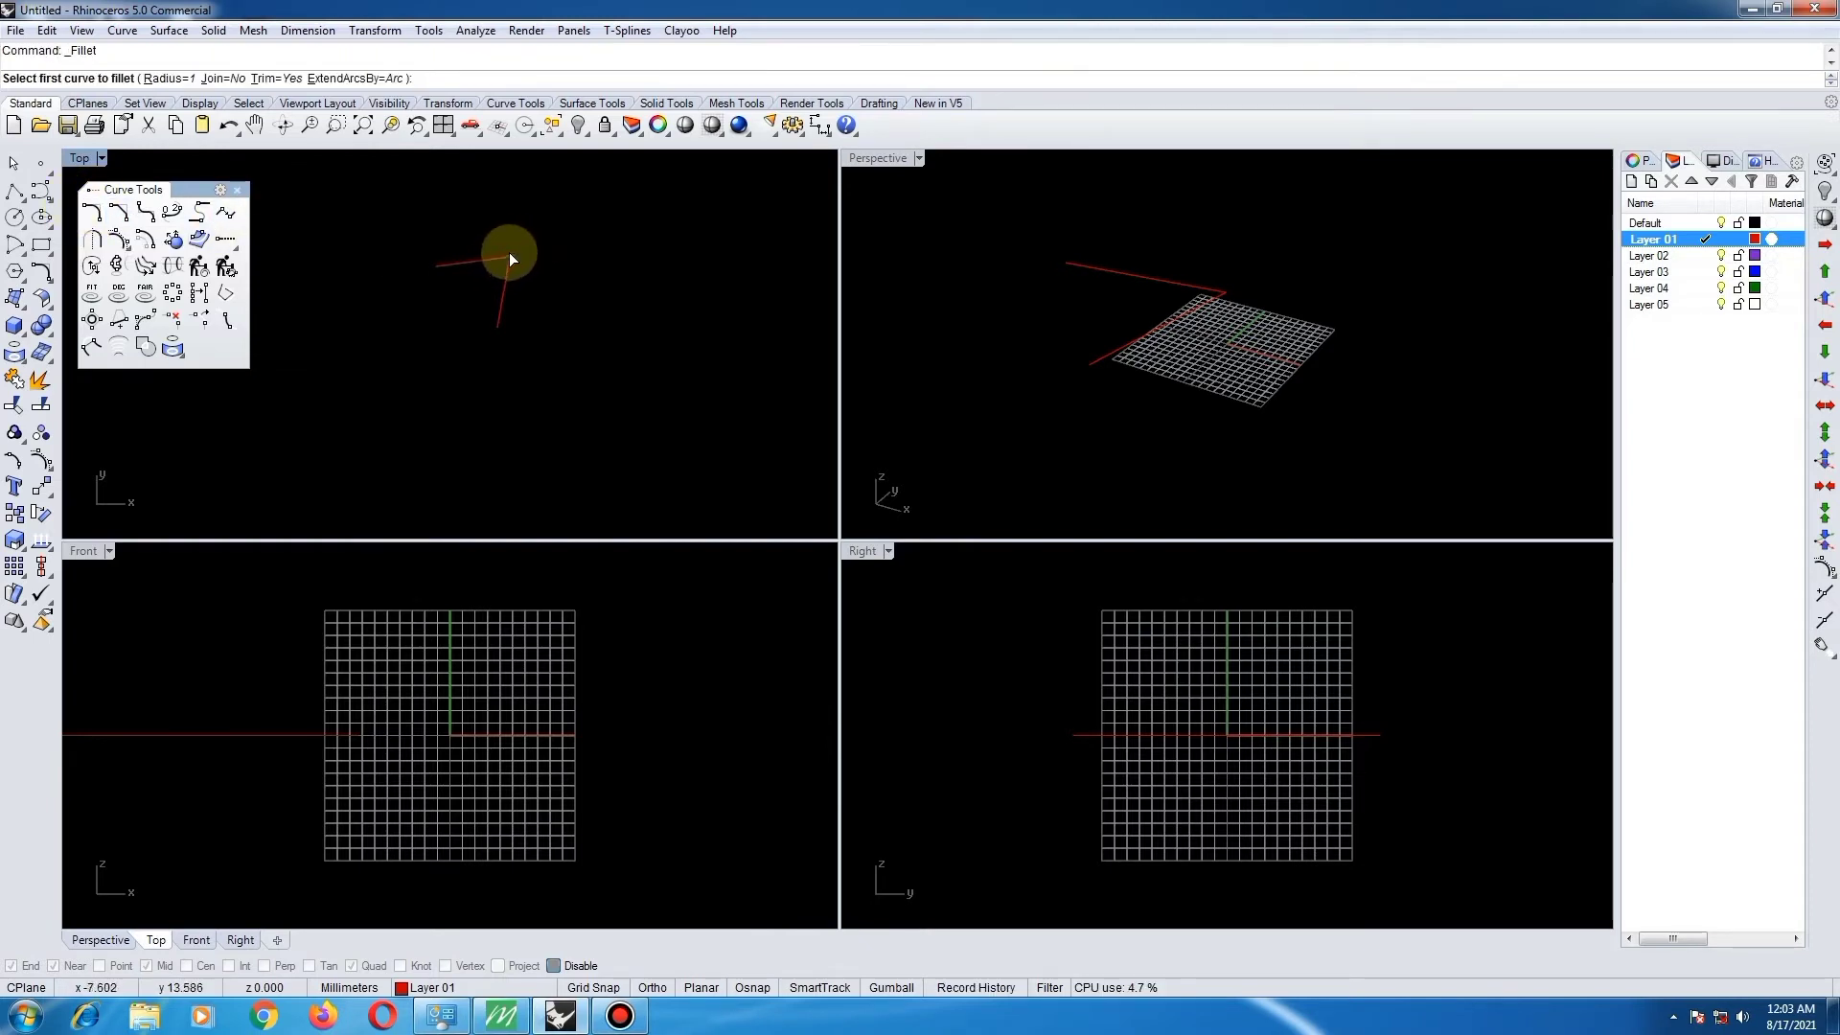
scroll(499, 259, up, 5)
click(514, 276)
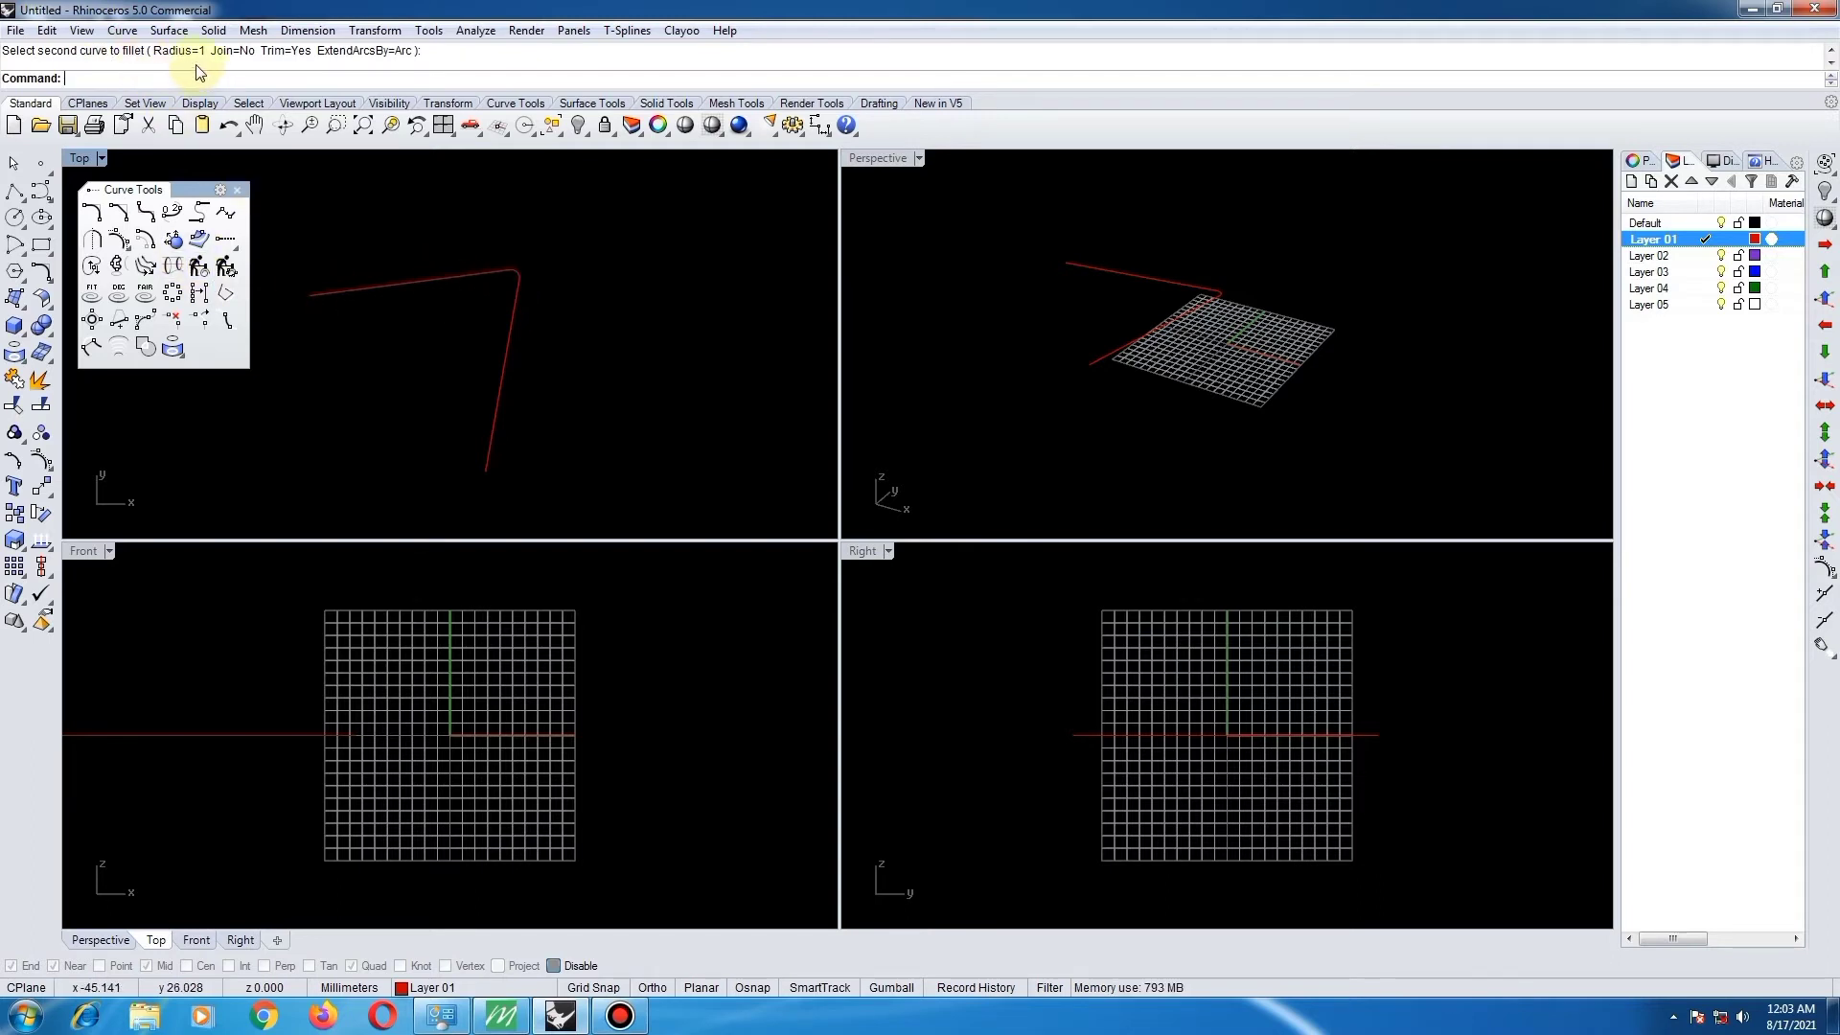
key(ctrl+z)
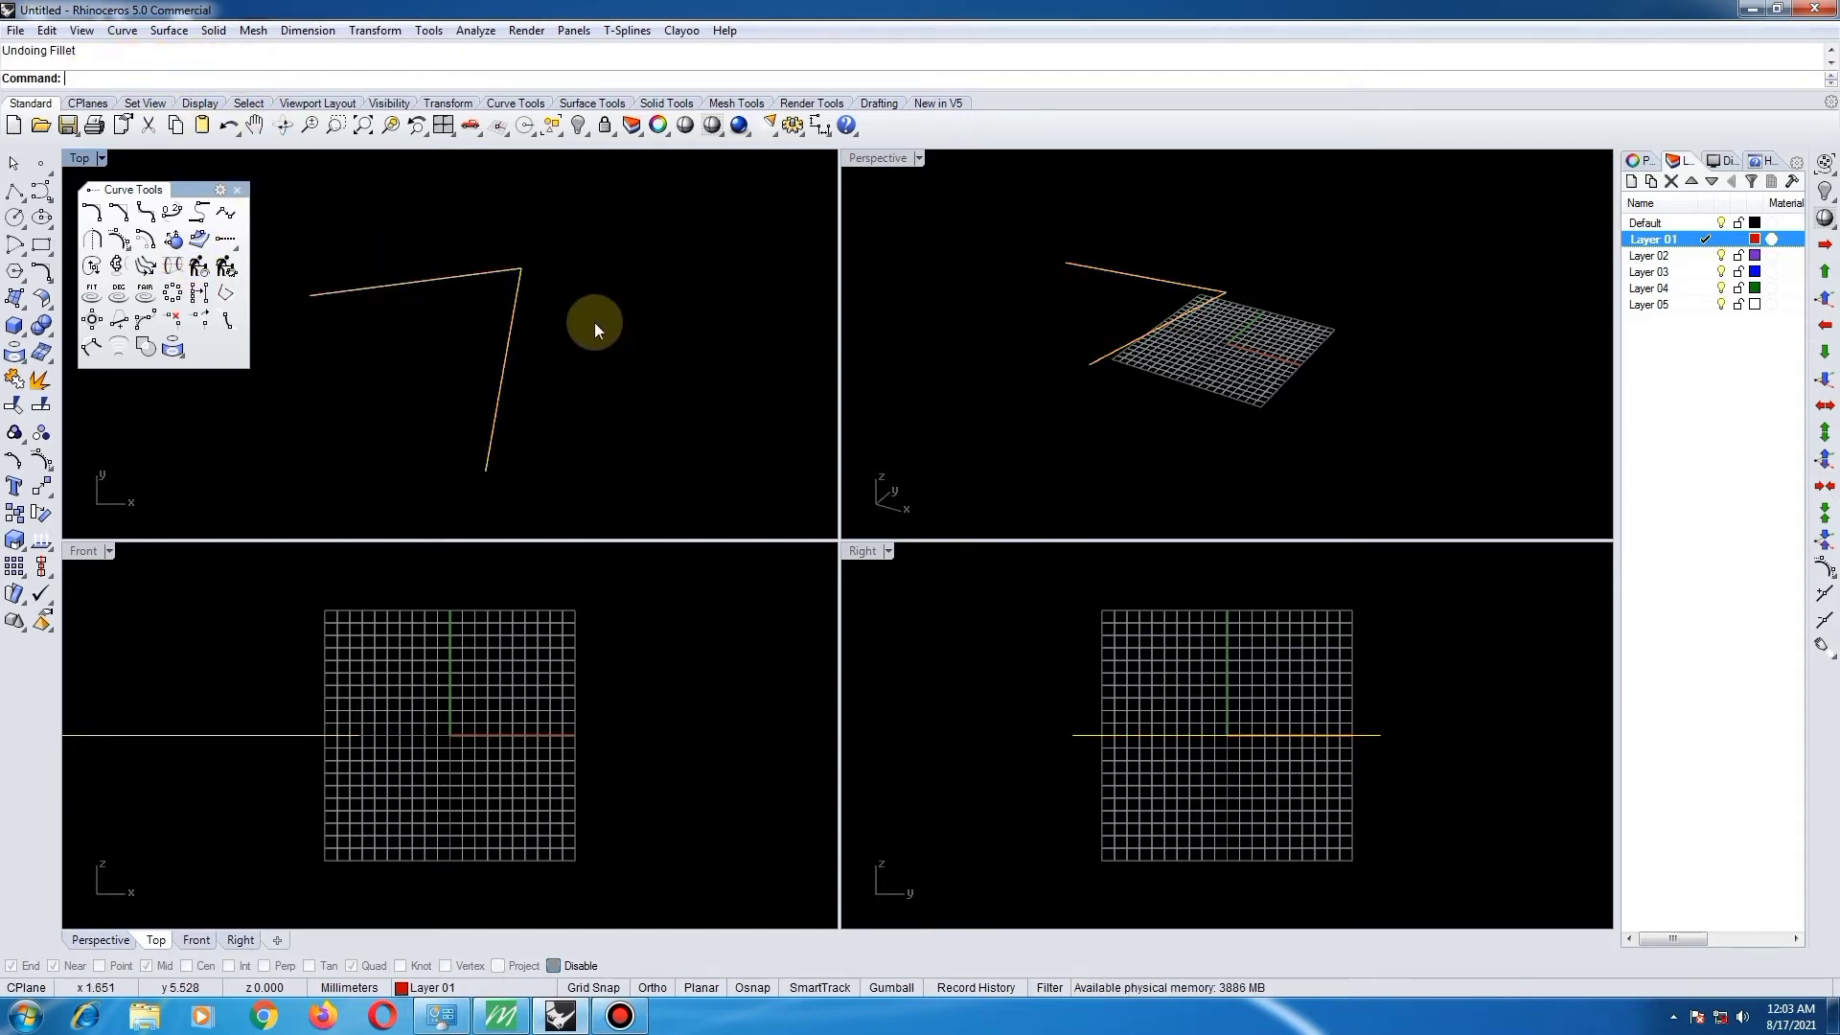
- Step back and forth through undo and redo of the fillet and polyline
key(Escape)
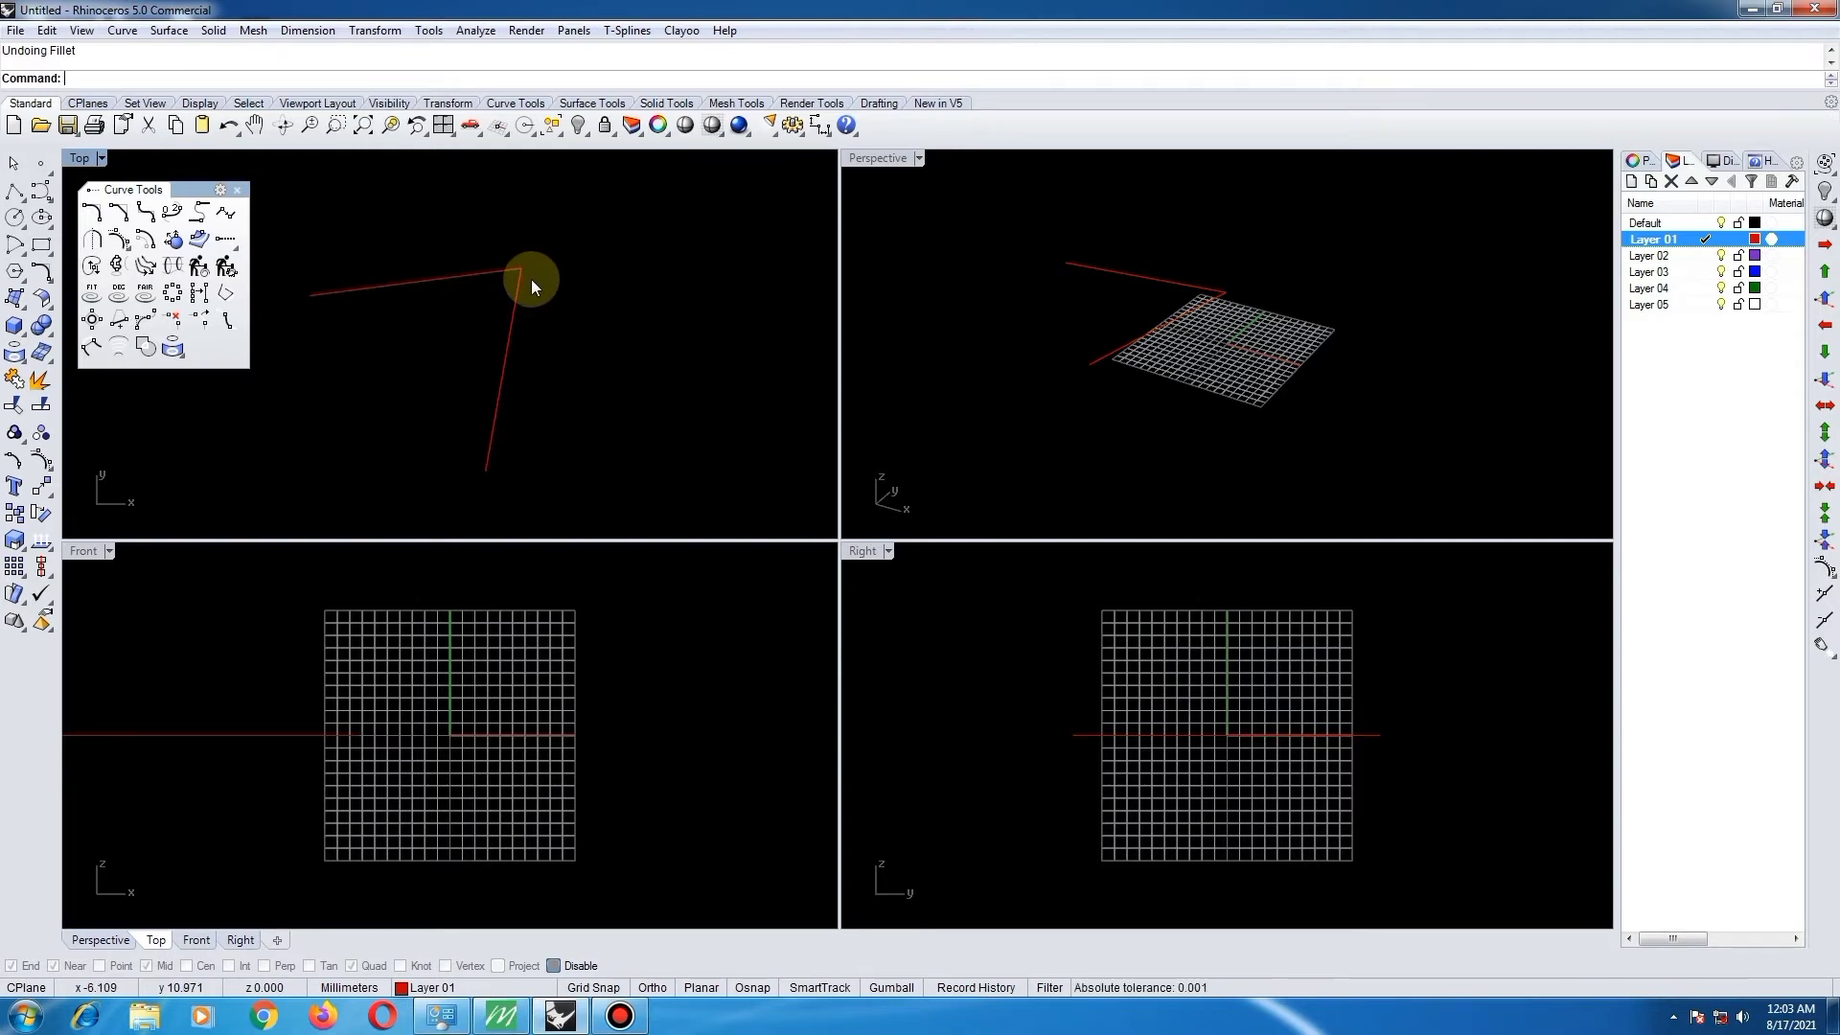
key(ctrl+y)
key(ctrl+z)
key(ctrl+z)
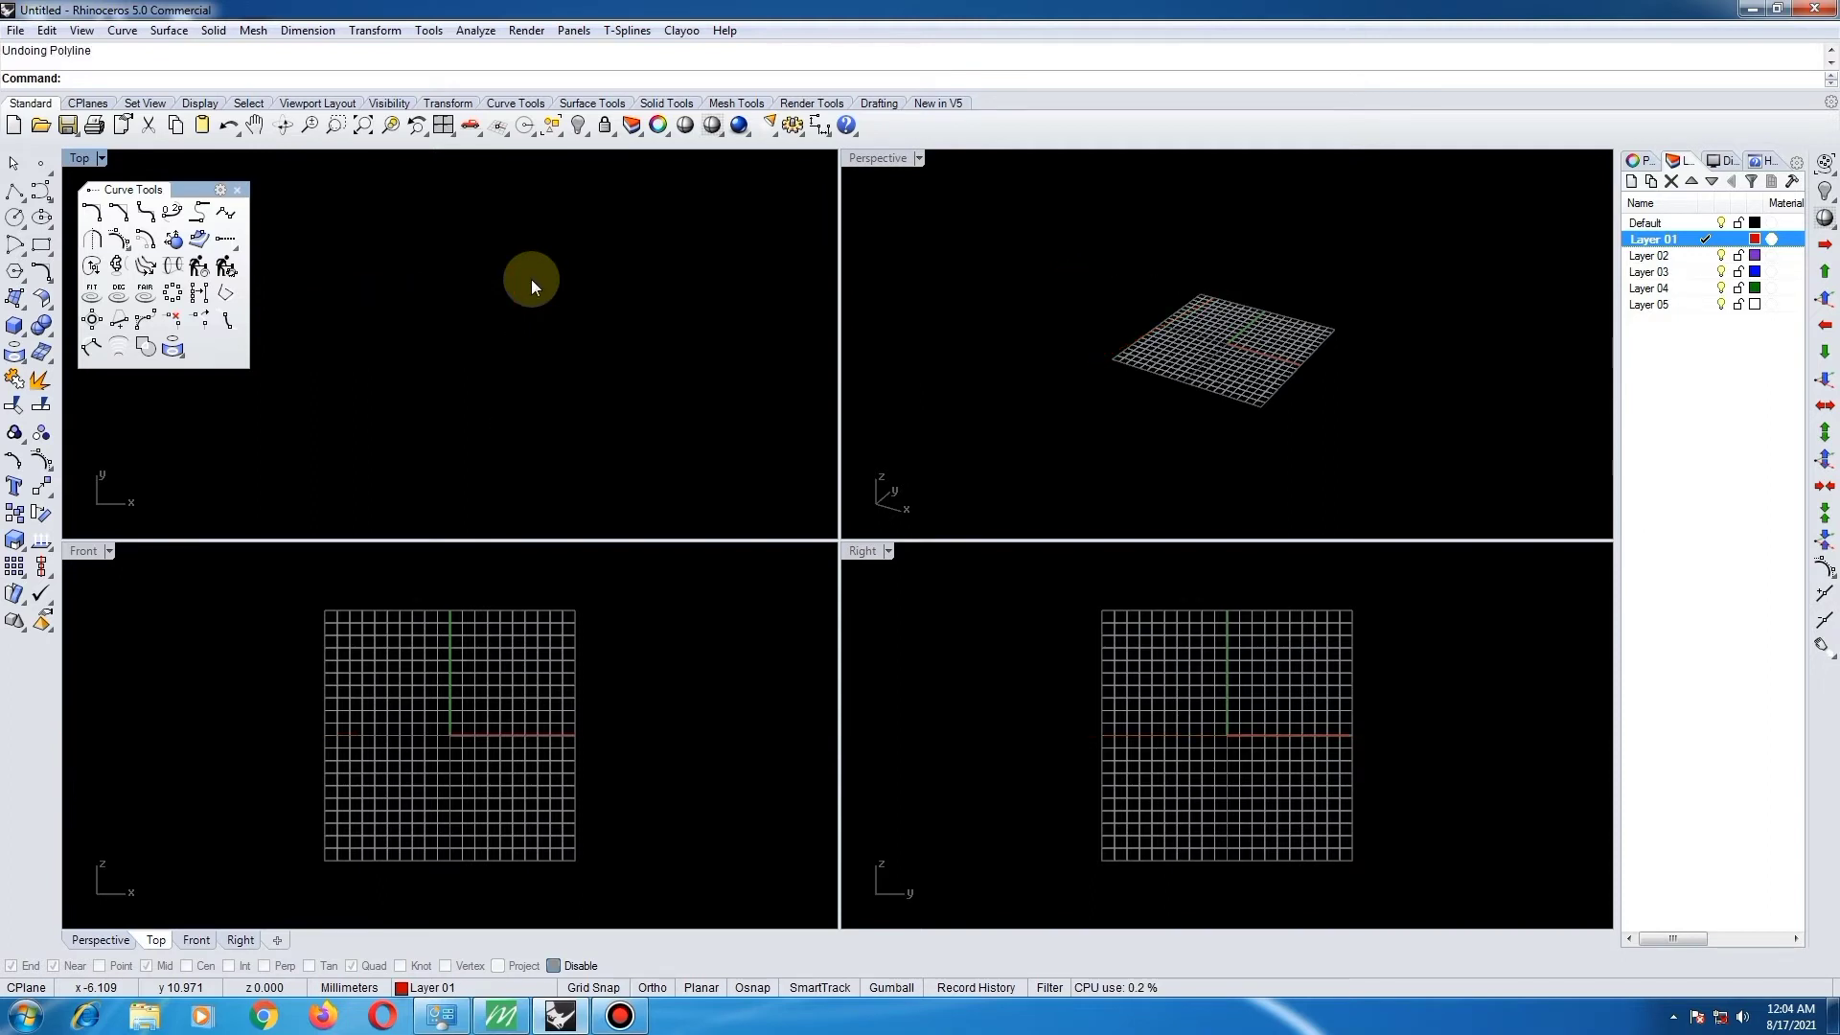
key(ctrl+z)
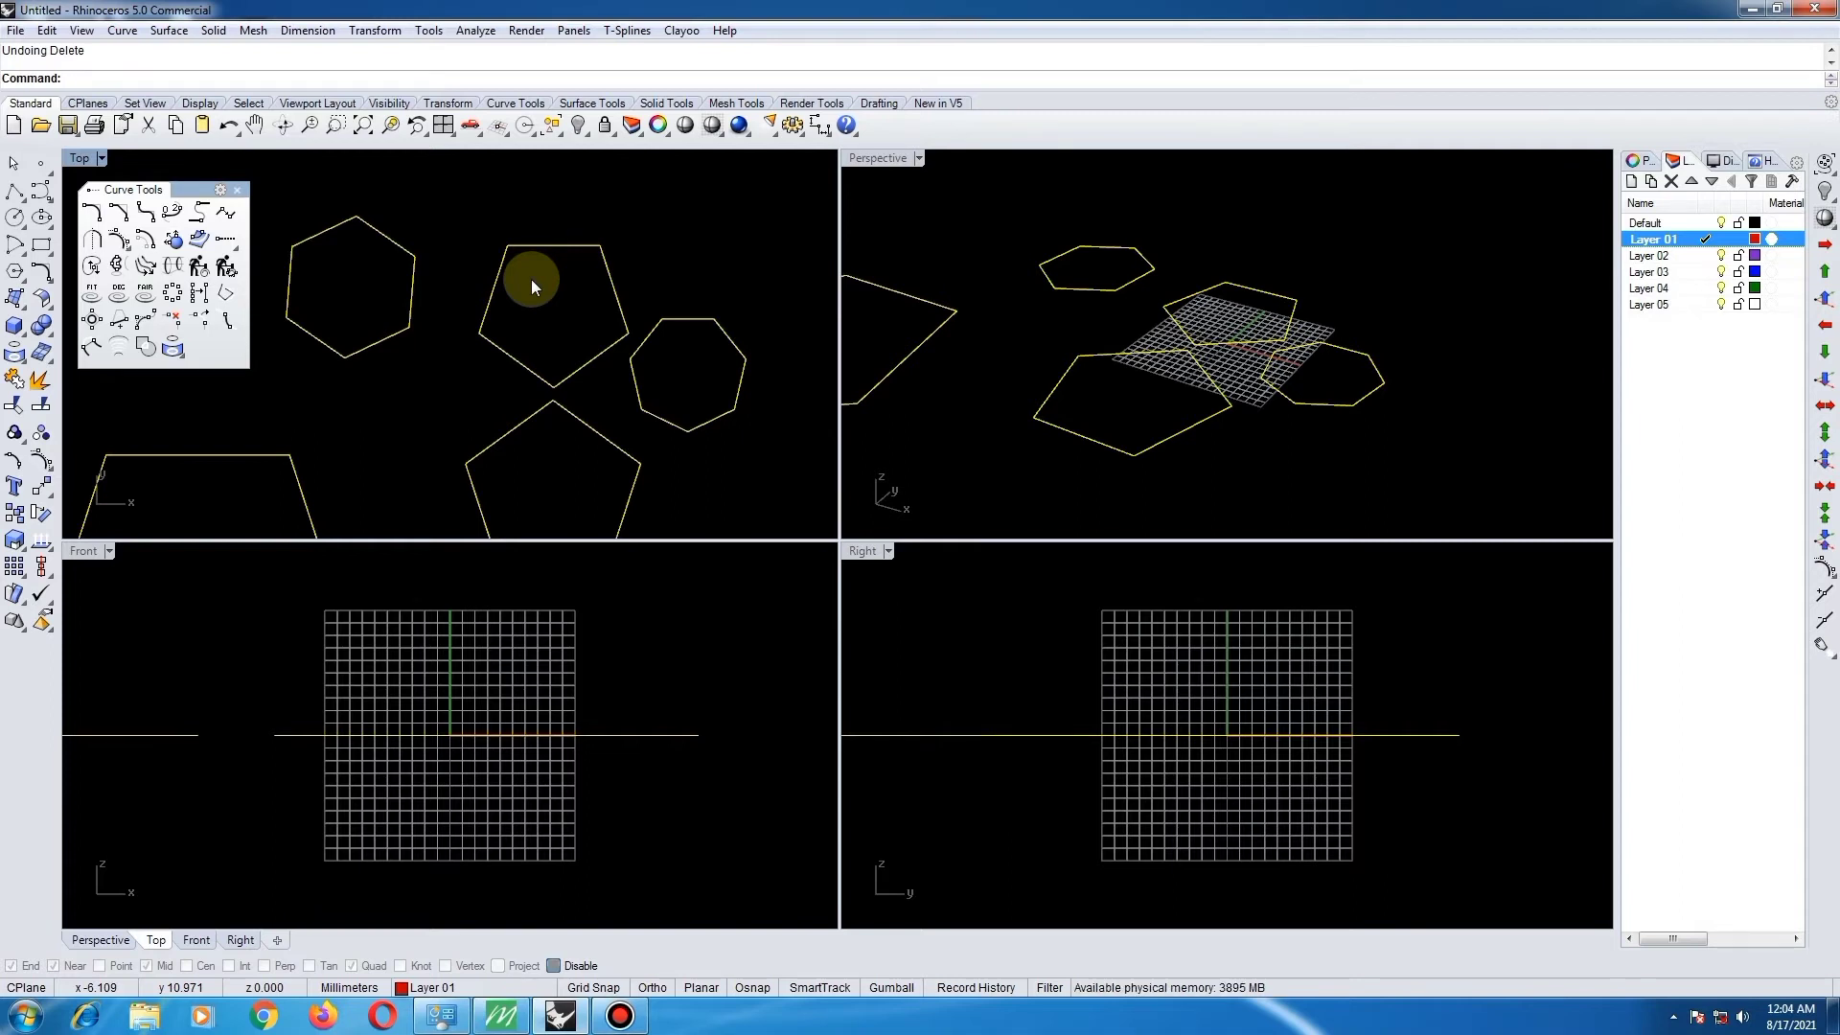
key(ctrl+y)
key(ctrl+y)
key(ctrl+y)
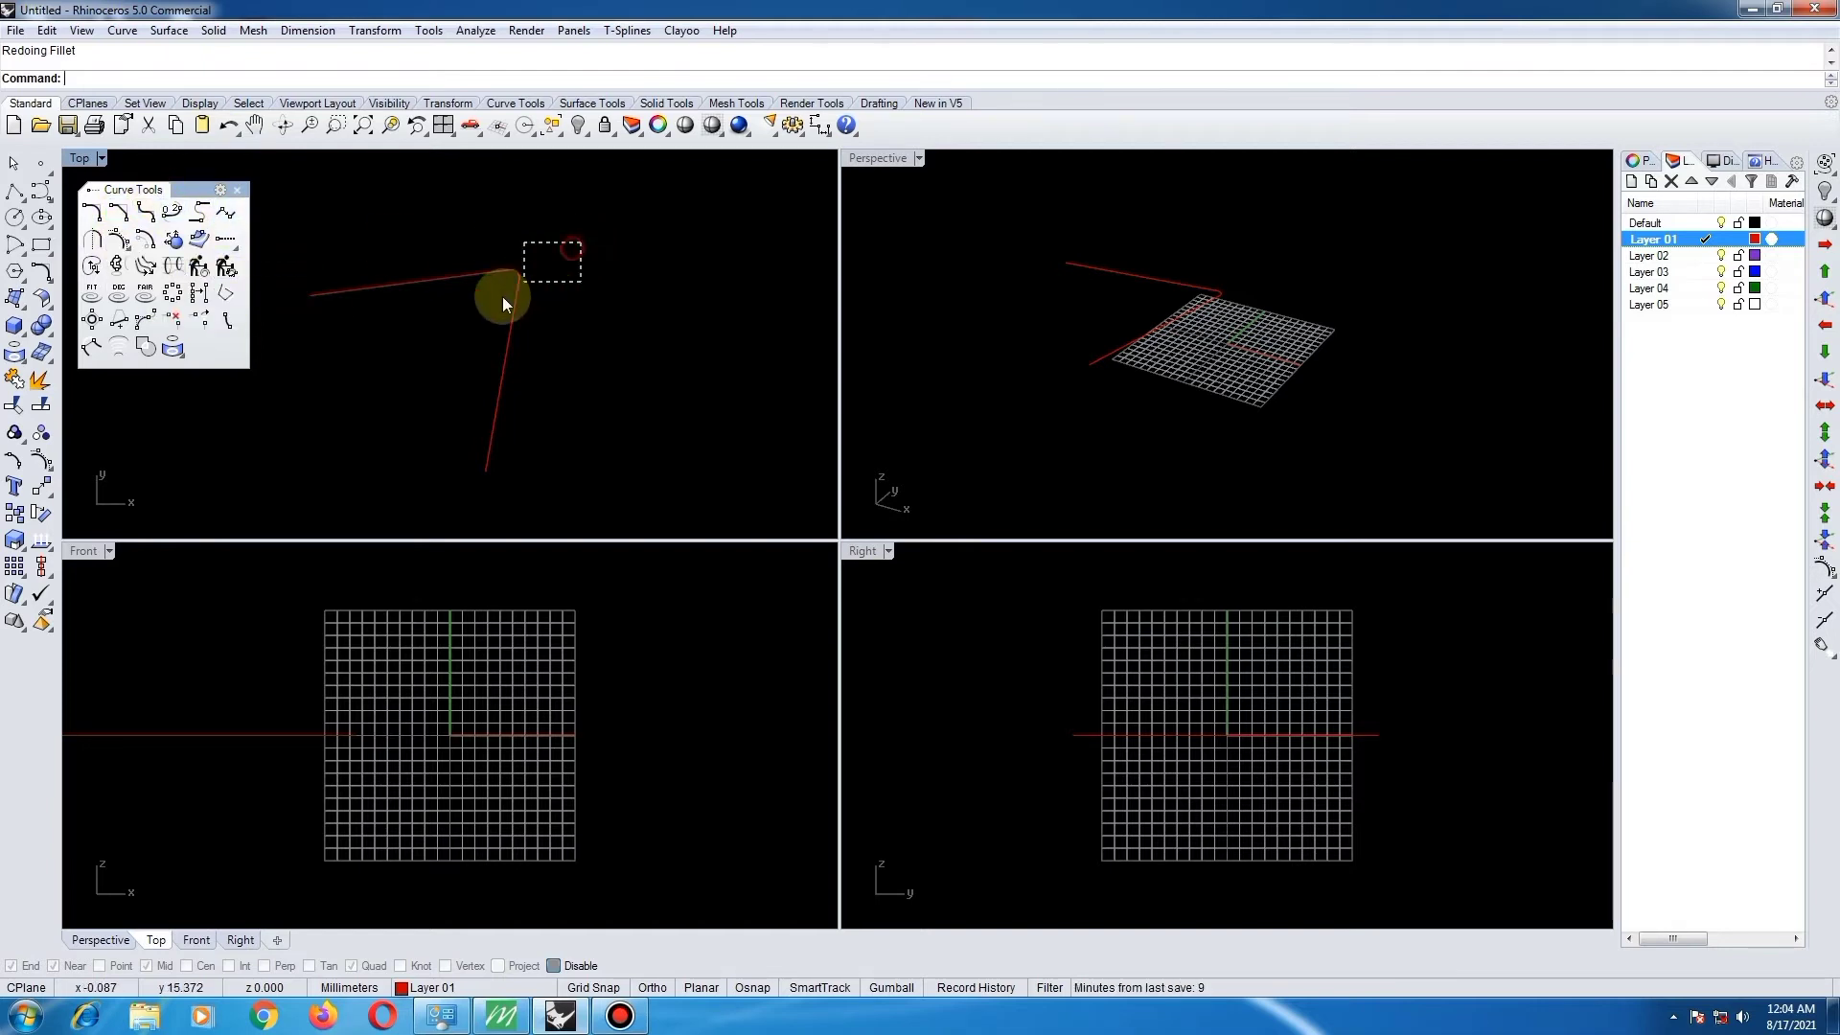
- Delete the filleted polyline so only the grid remains, then begin a freeform curve
drag(583, 245, 502, 297)
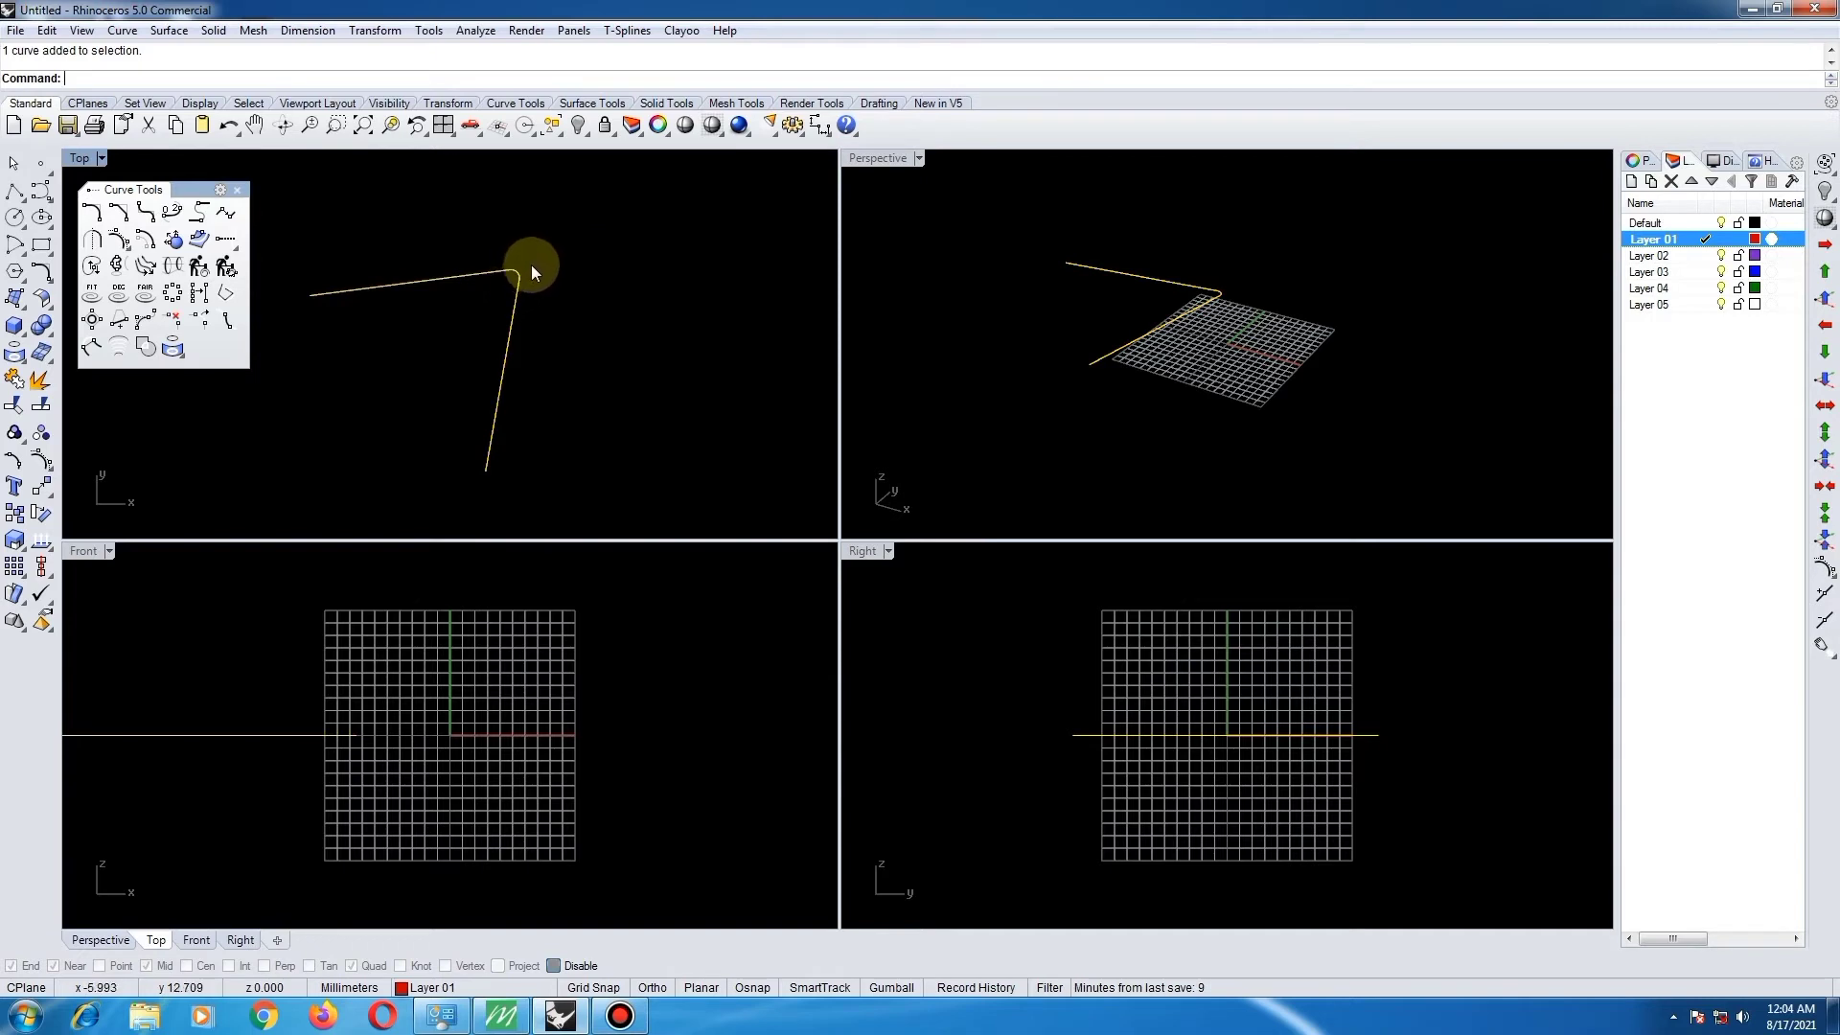
key(Delete)
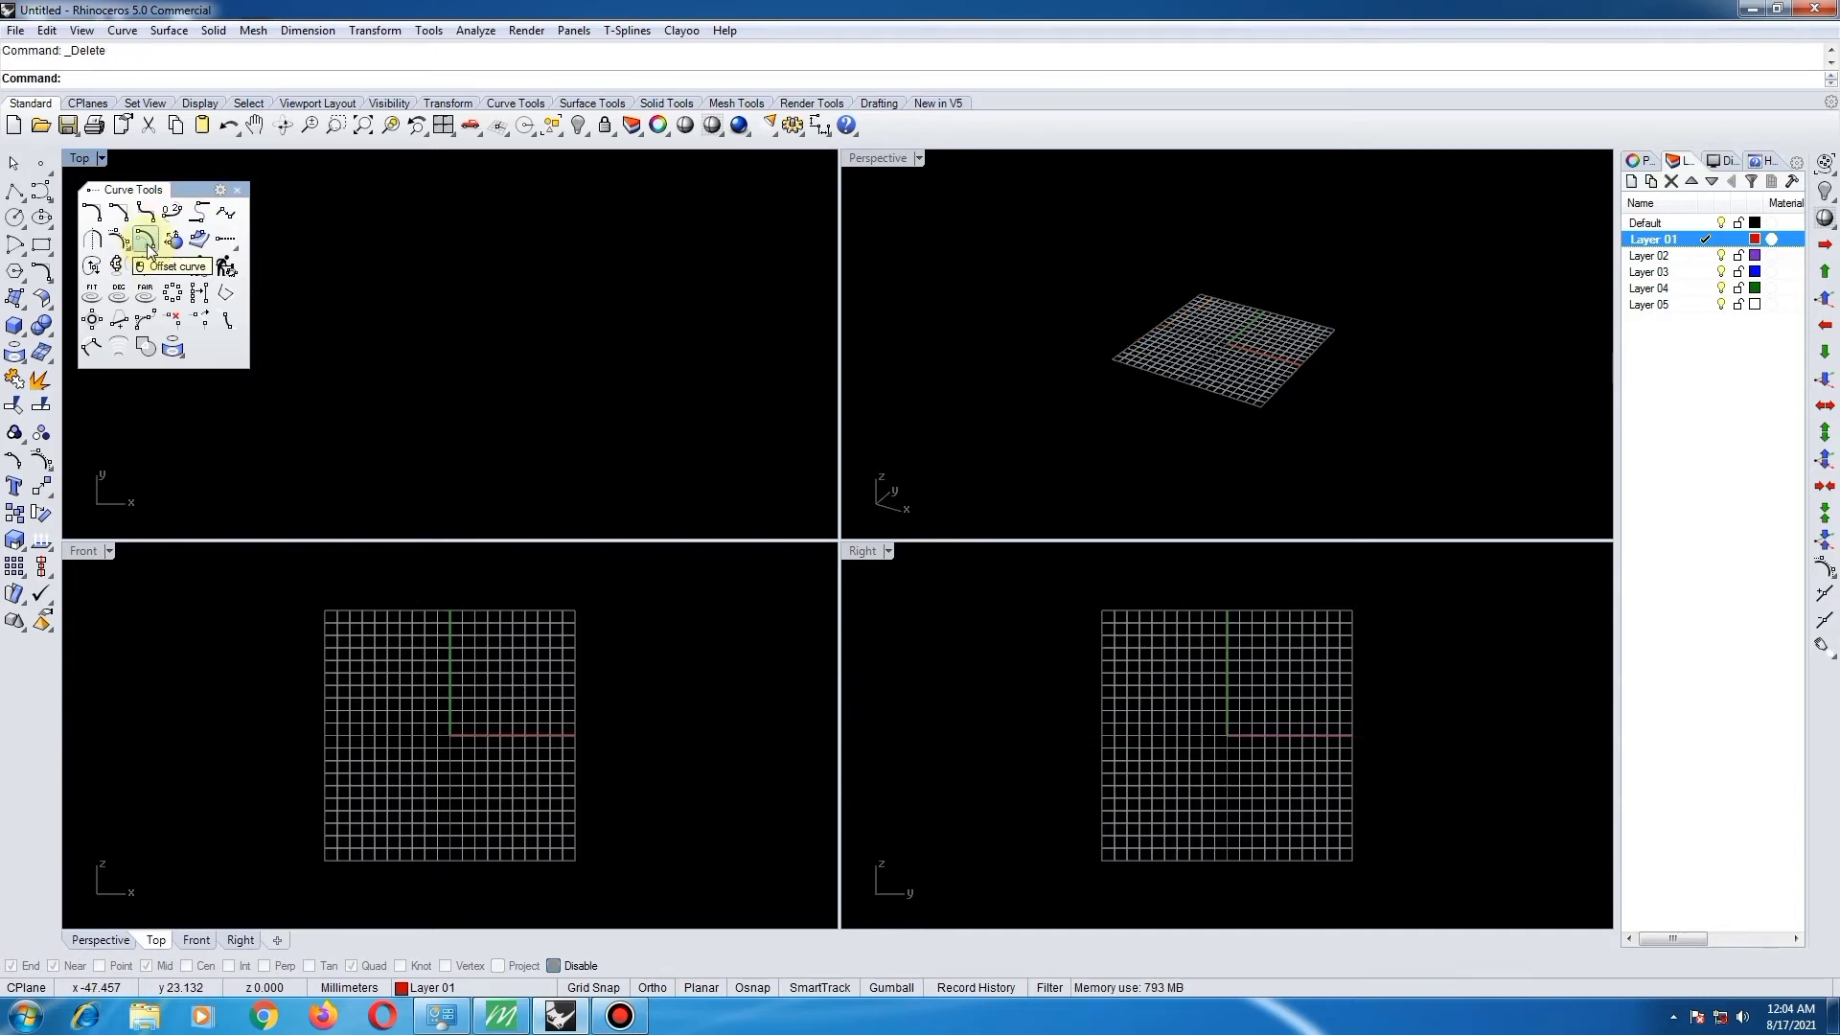
click(38, 194)
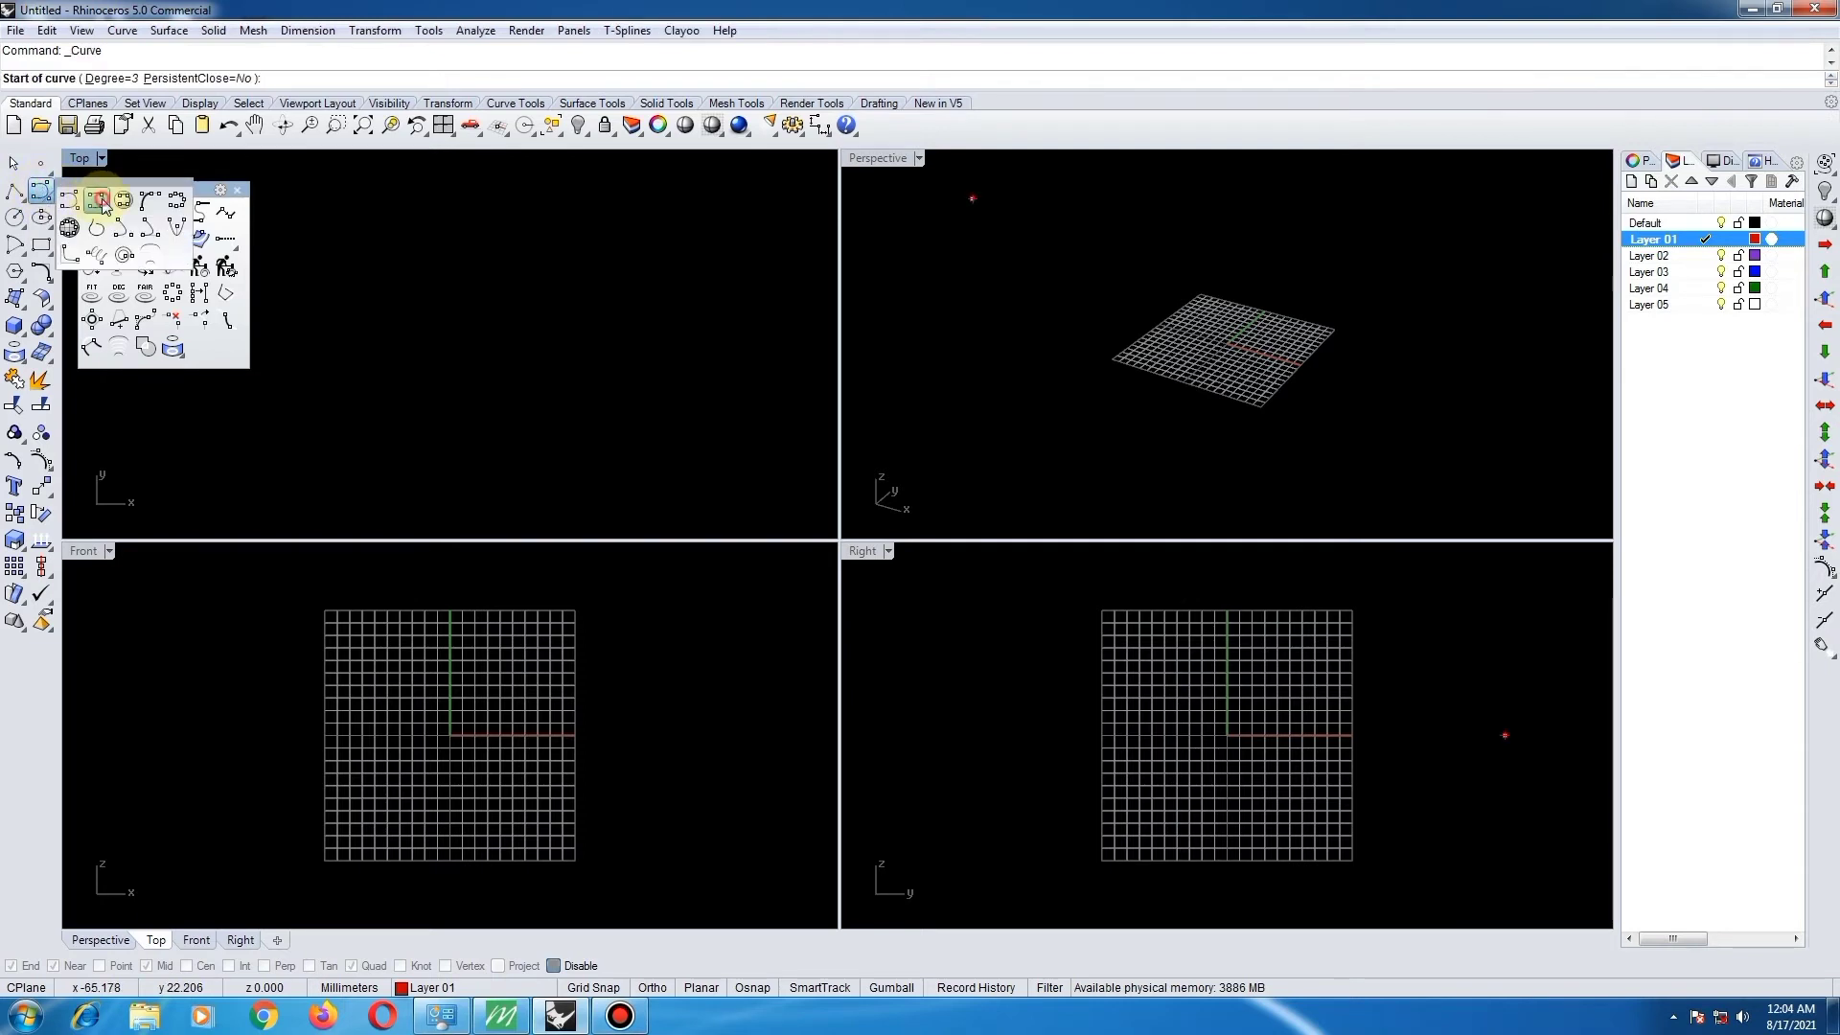
- Draw a three-point freeform curve in the Top view
click(429, 255)
click(460, 305)
click(461, 388)
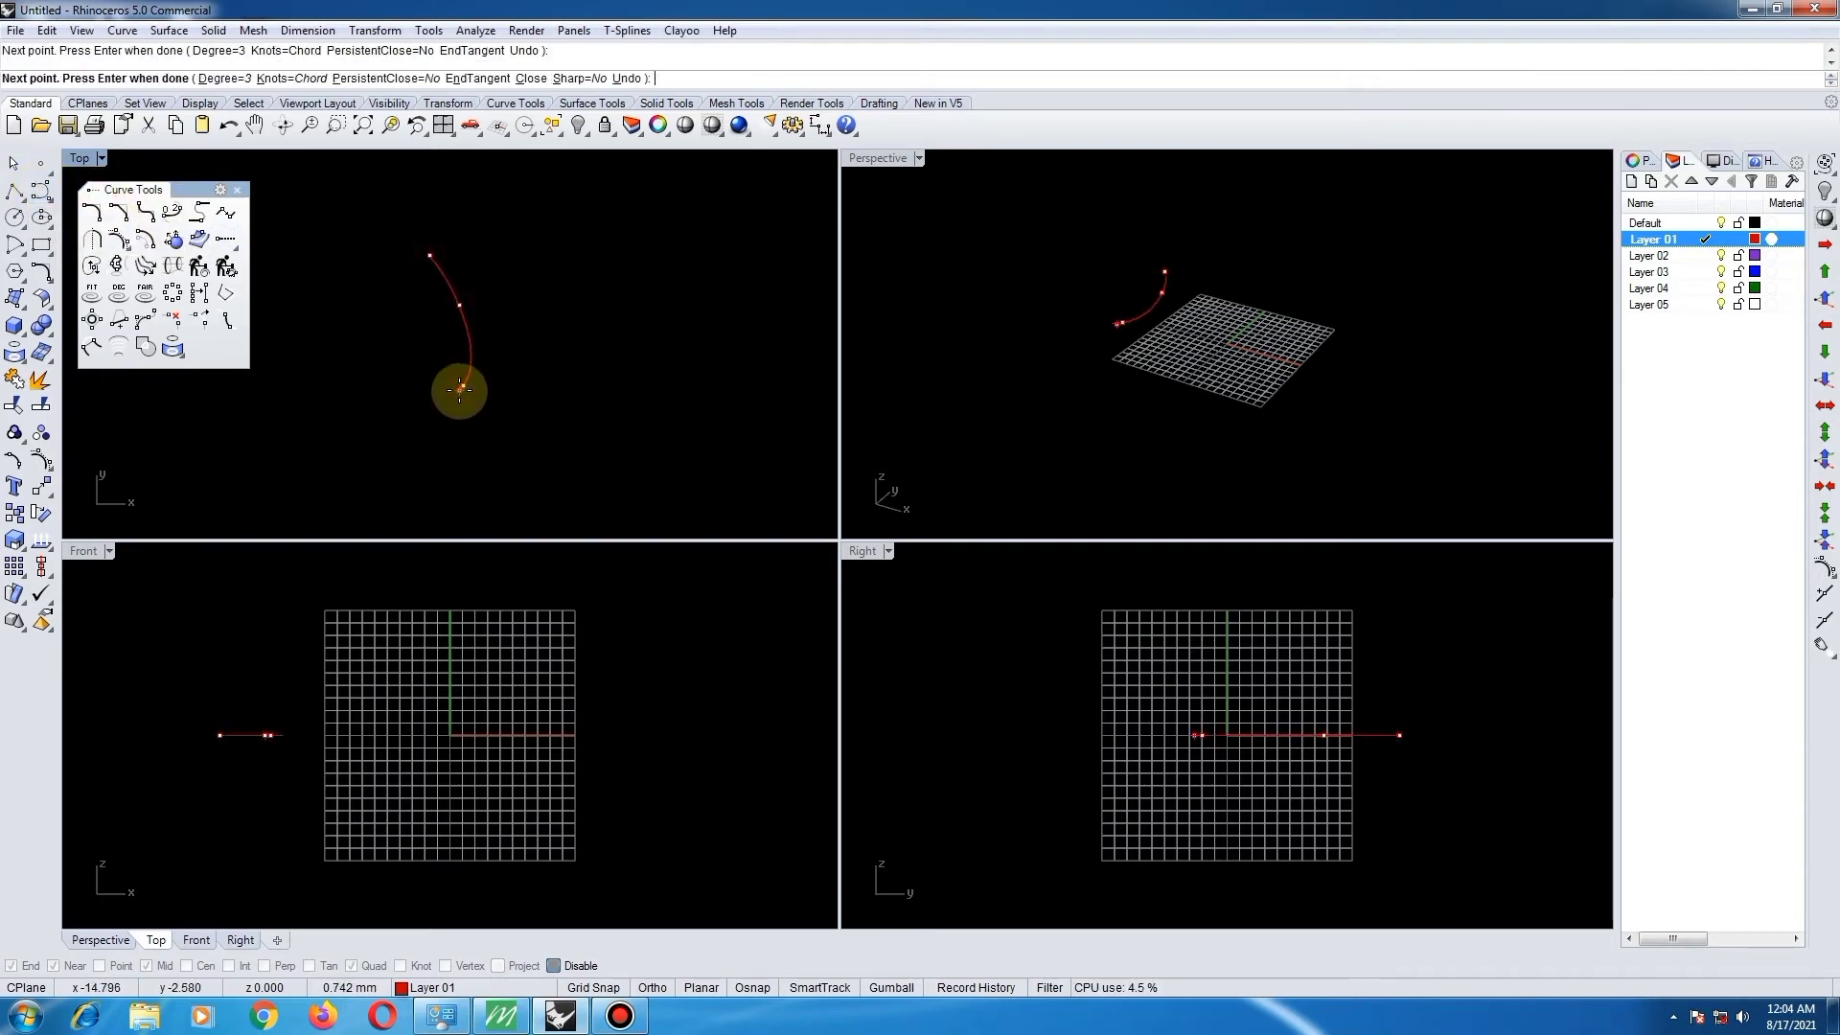
key(Return)
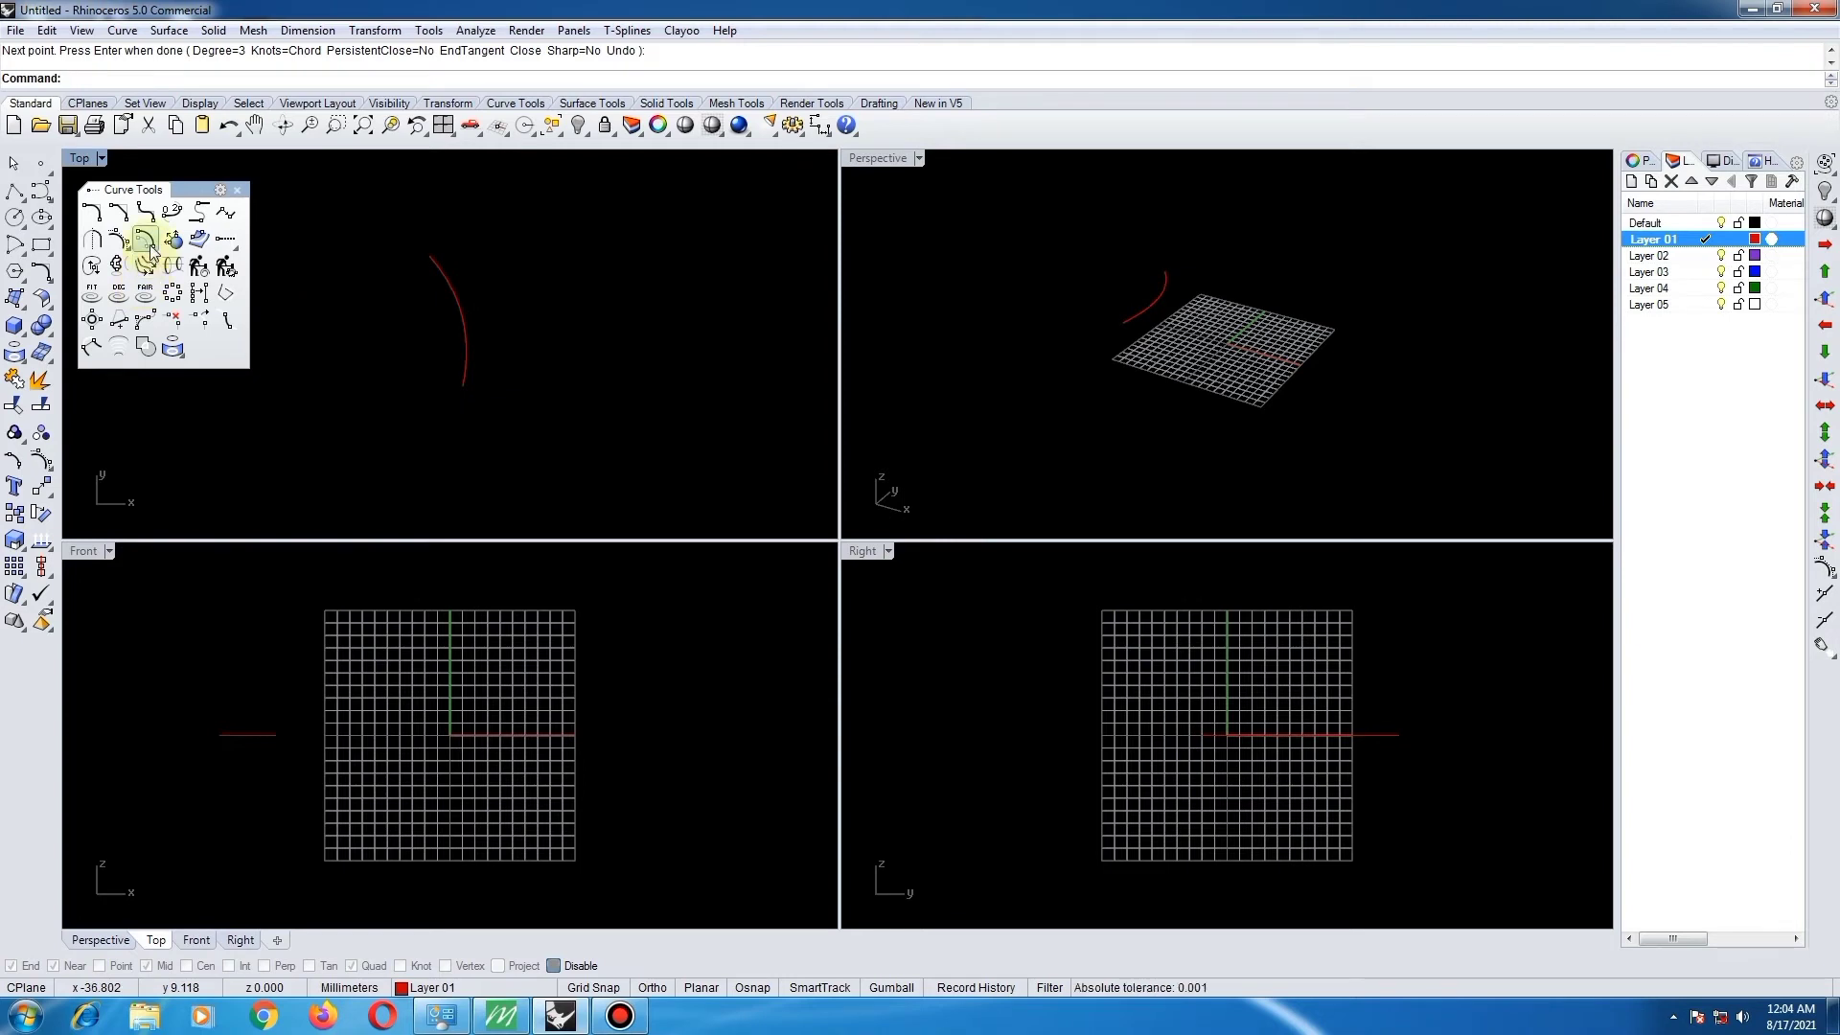
- Offset the selected arc using the ThroughPoint option
drag(525, 271, 426, 322)
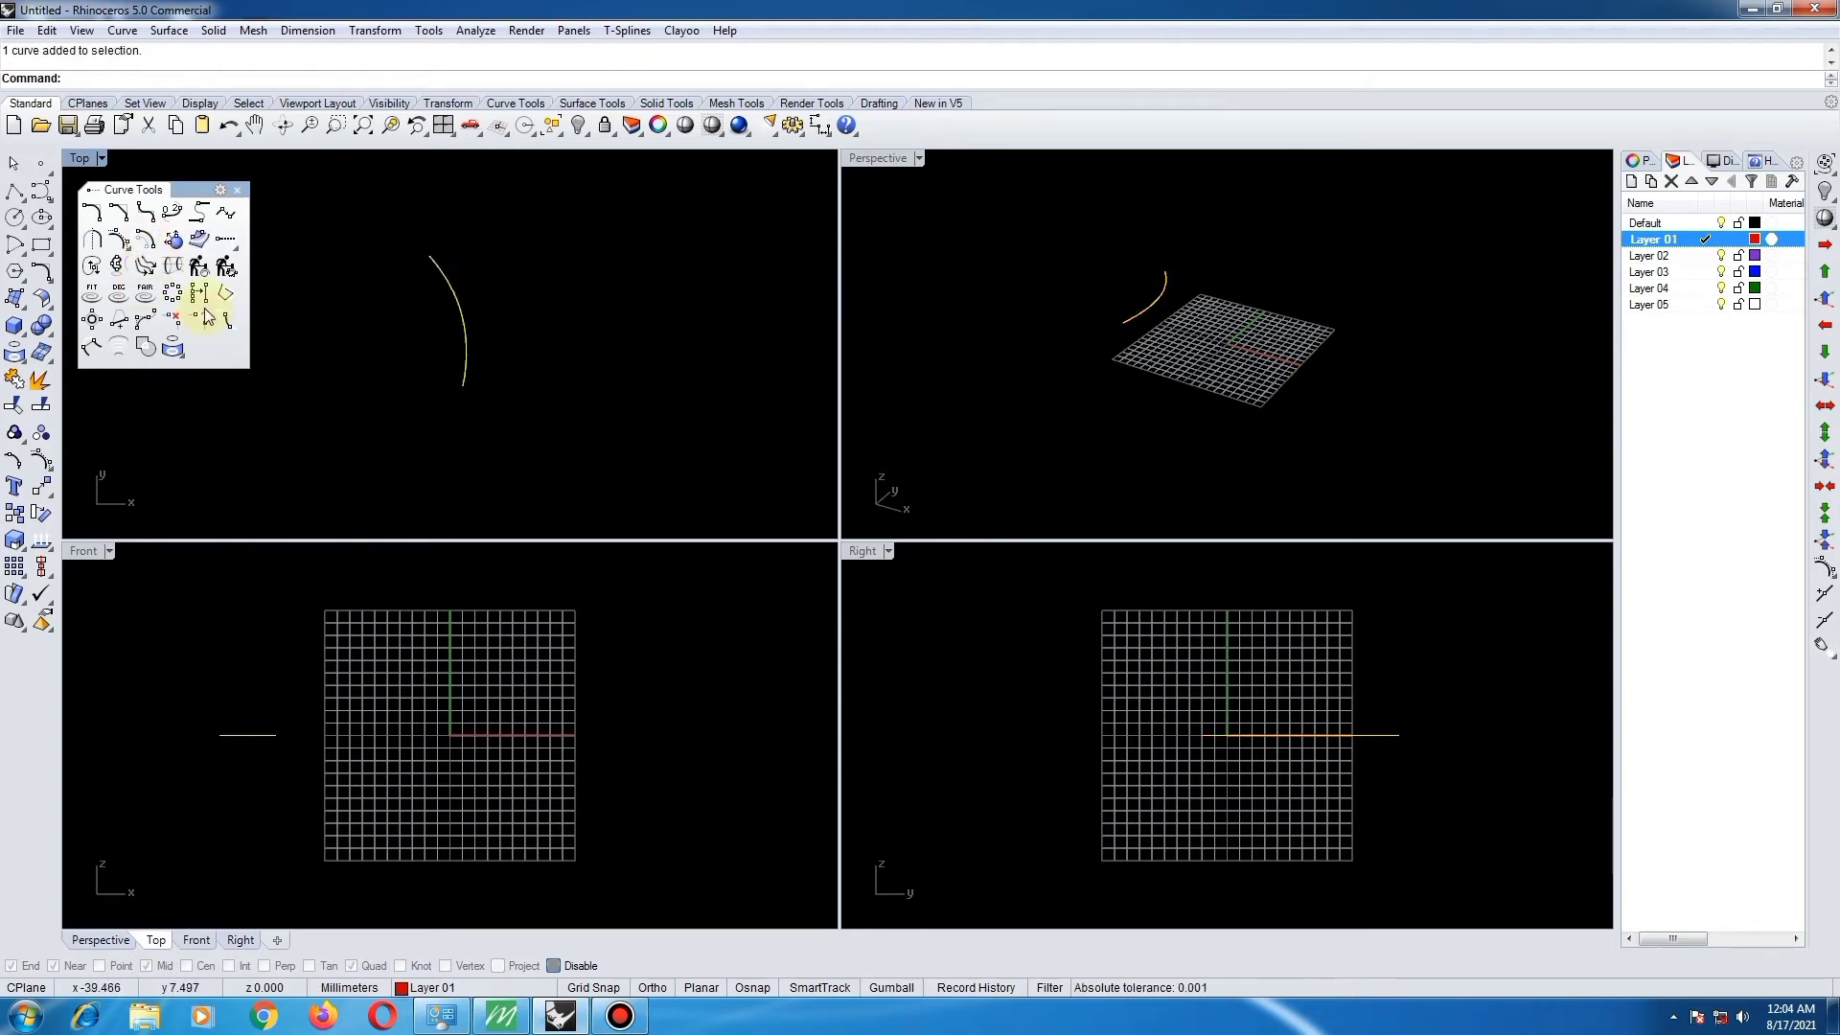
click(144, 240)
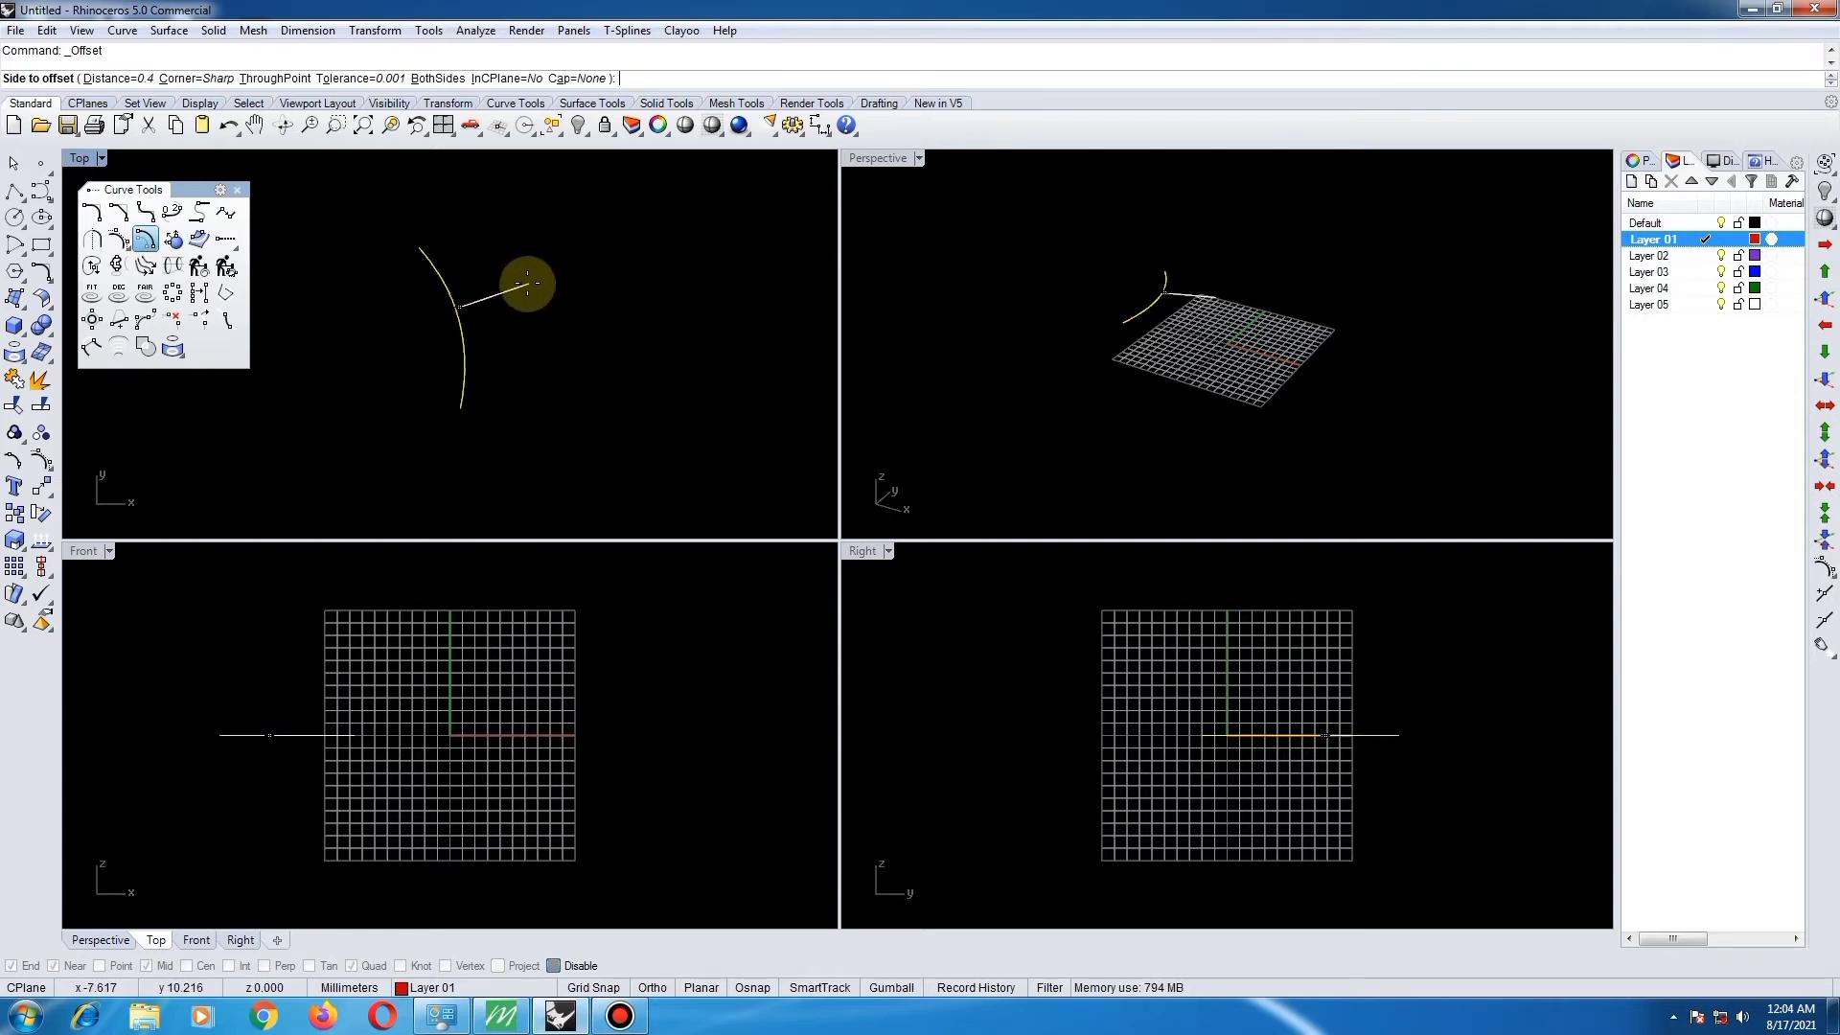
click(279, 84)
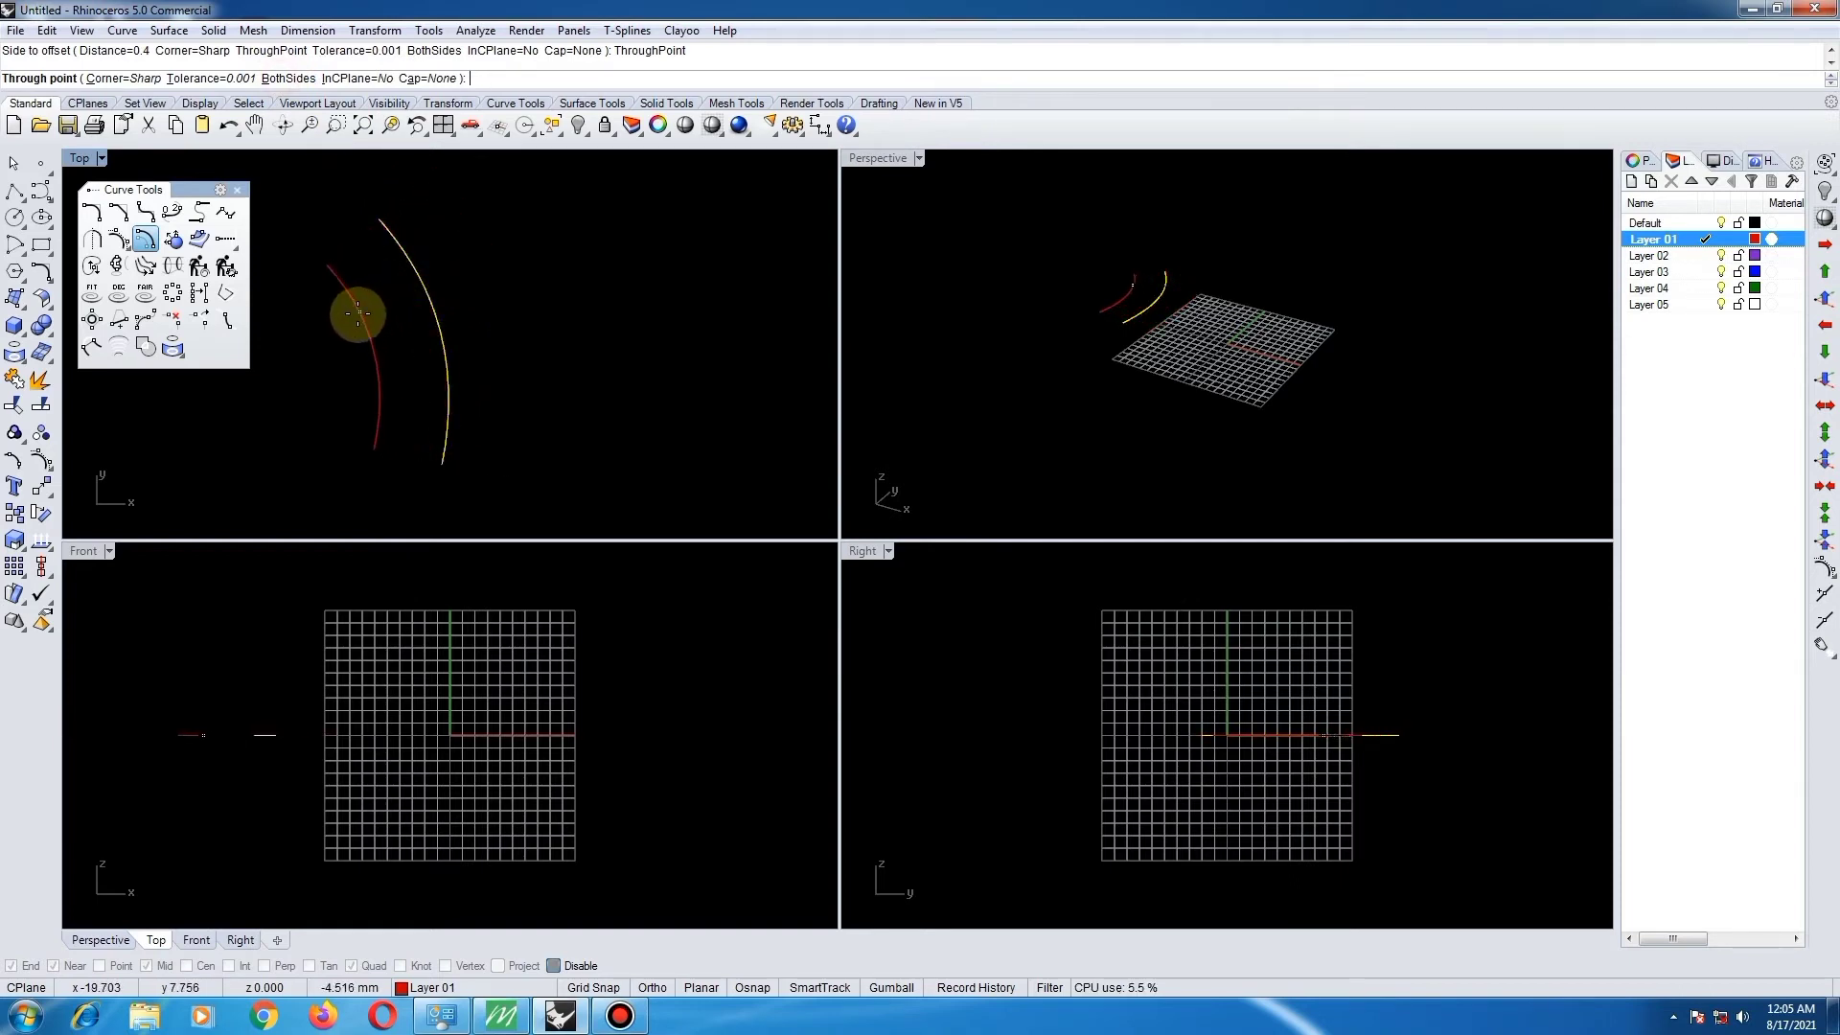
- Finish the offset copy and close the floating Curve Tools palette
scroll(513, 374, down, 3)
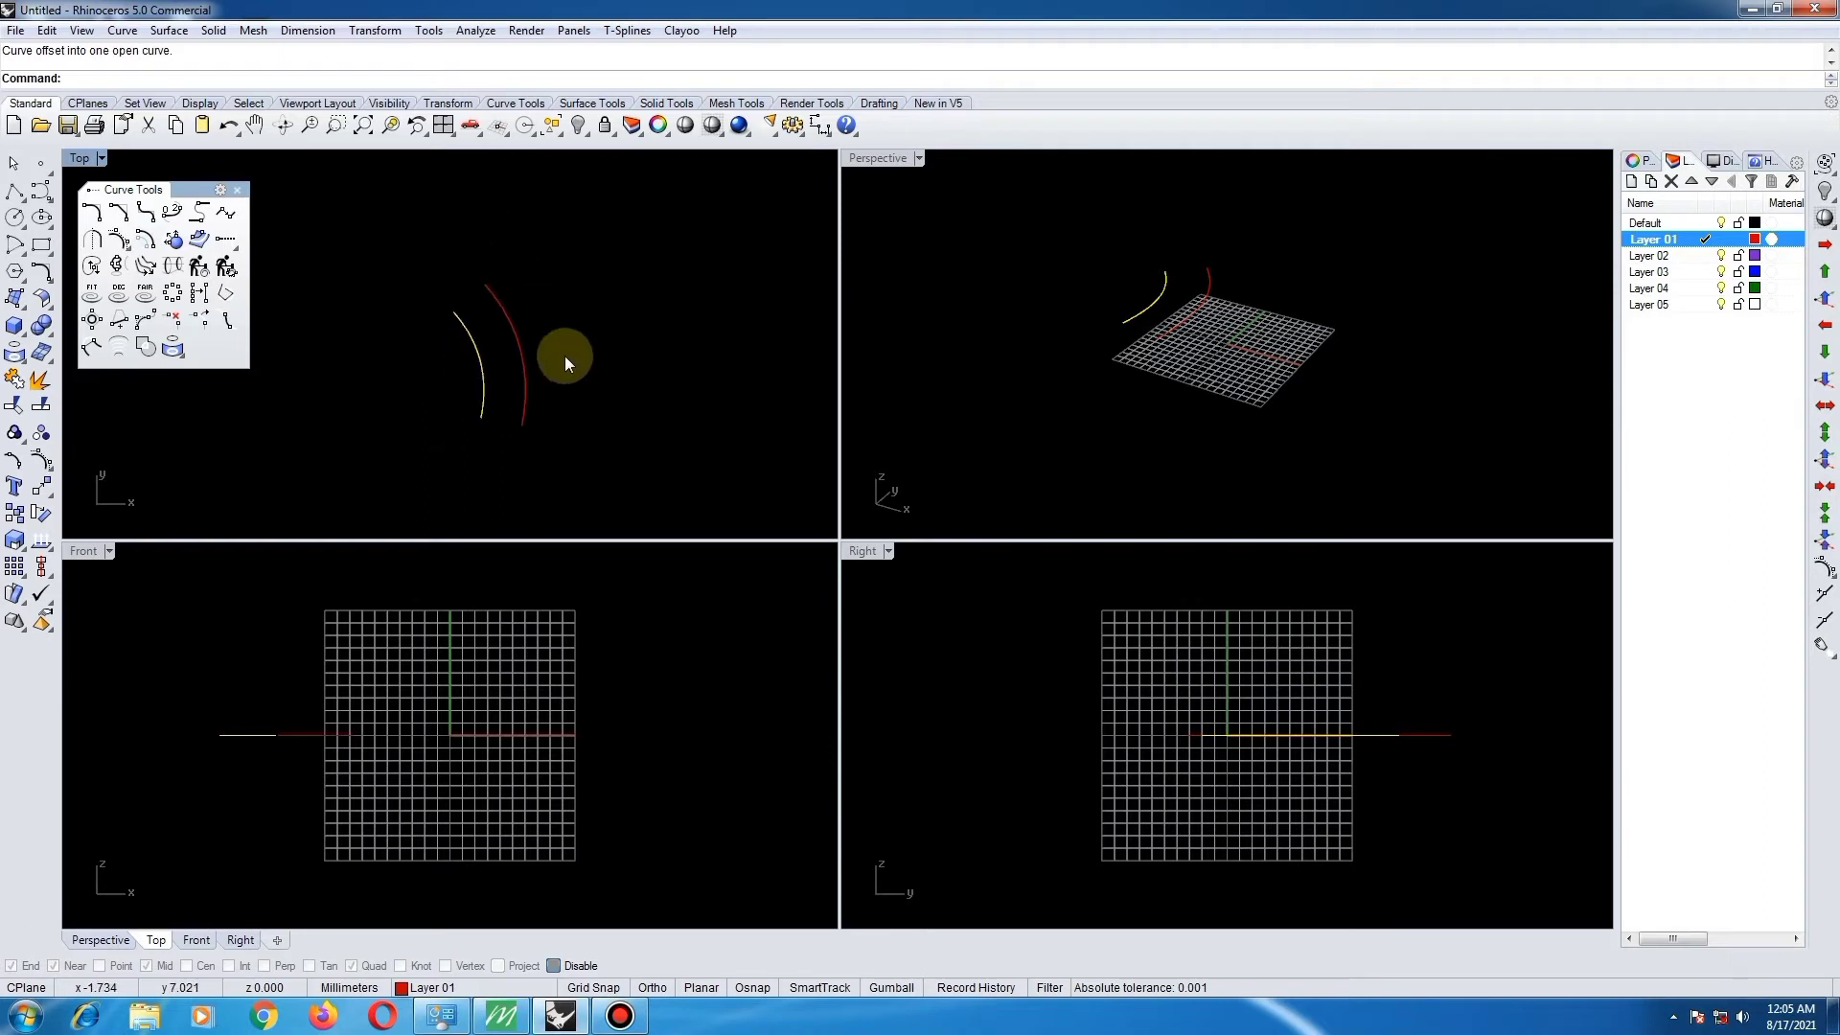
key(Escape)
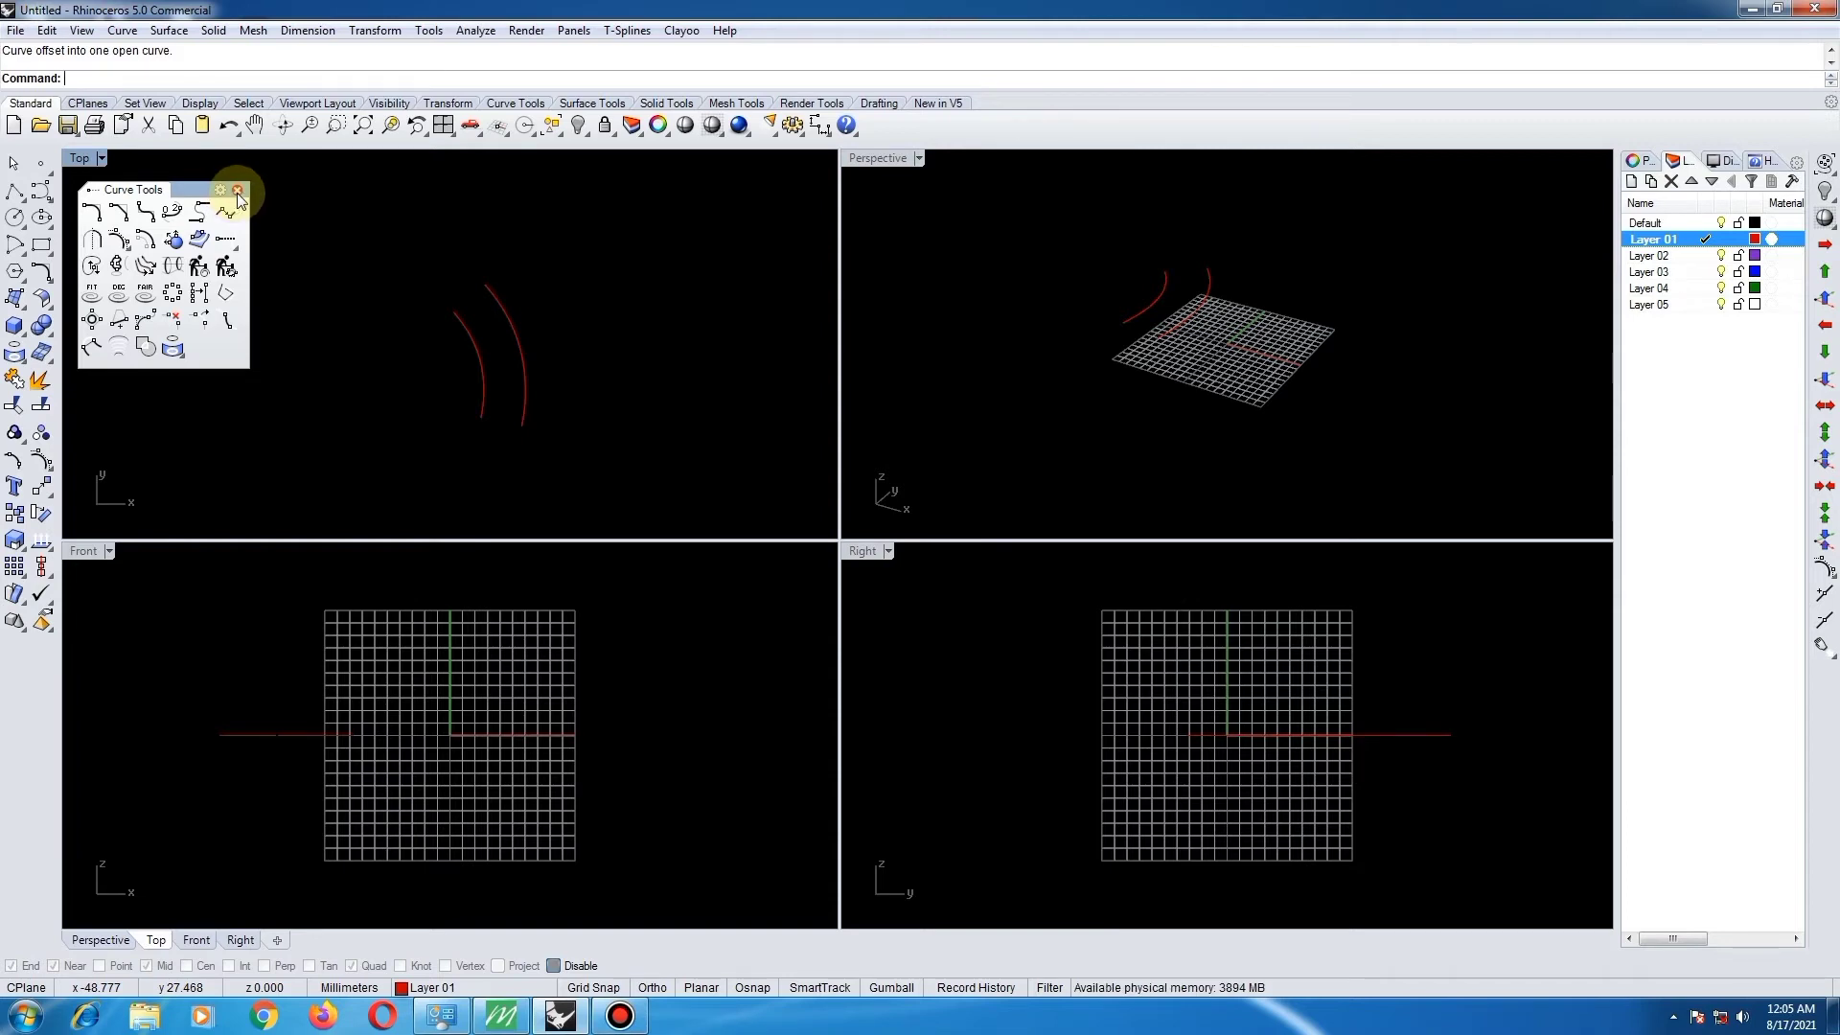
click(238, 190)
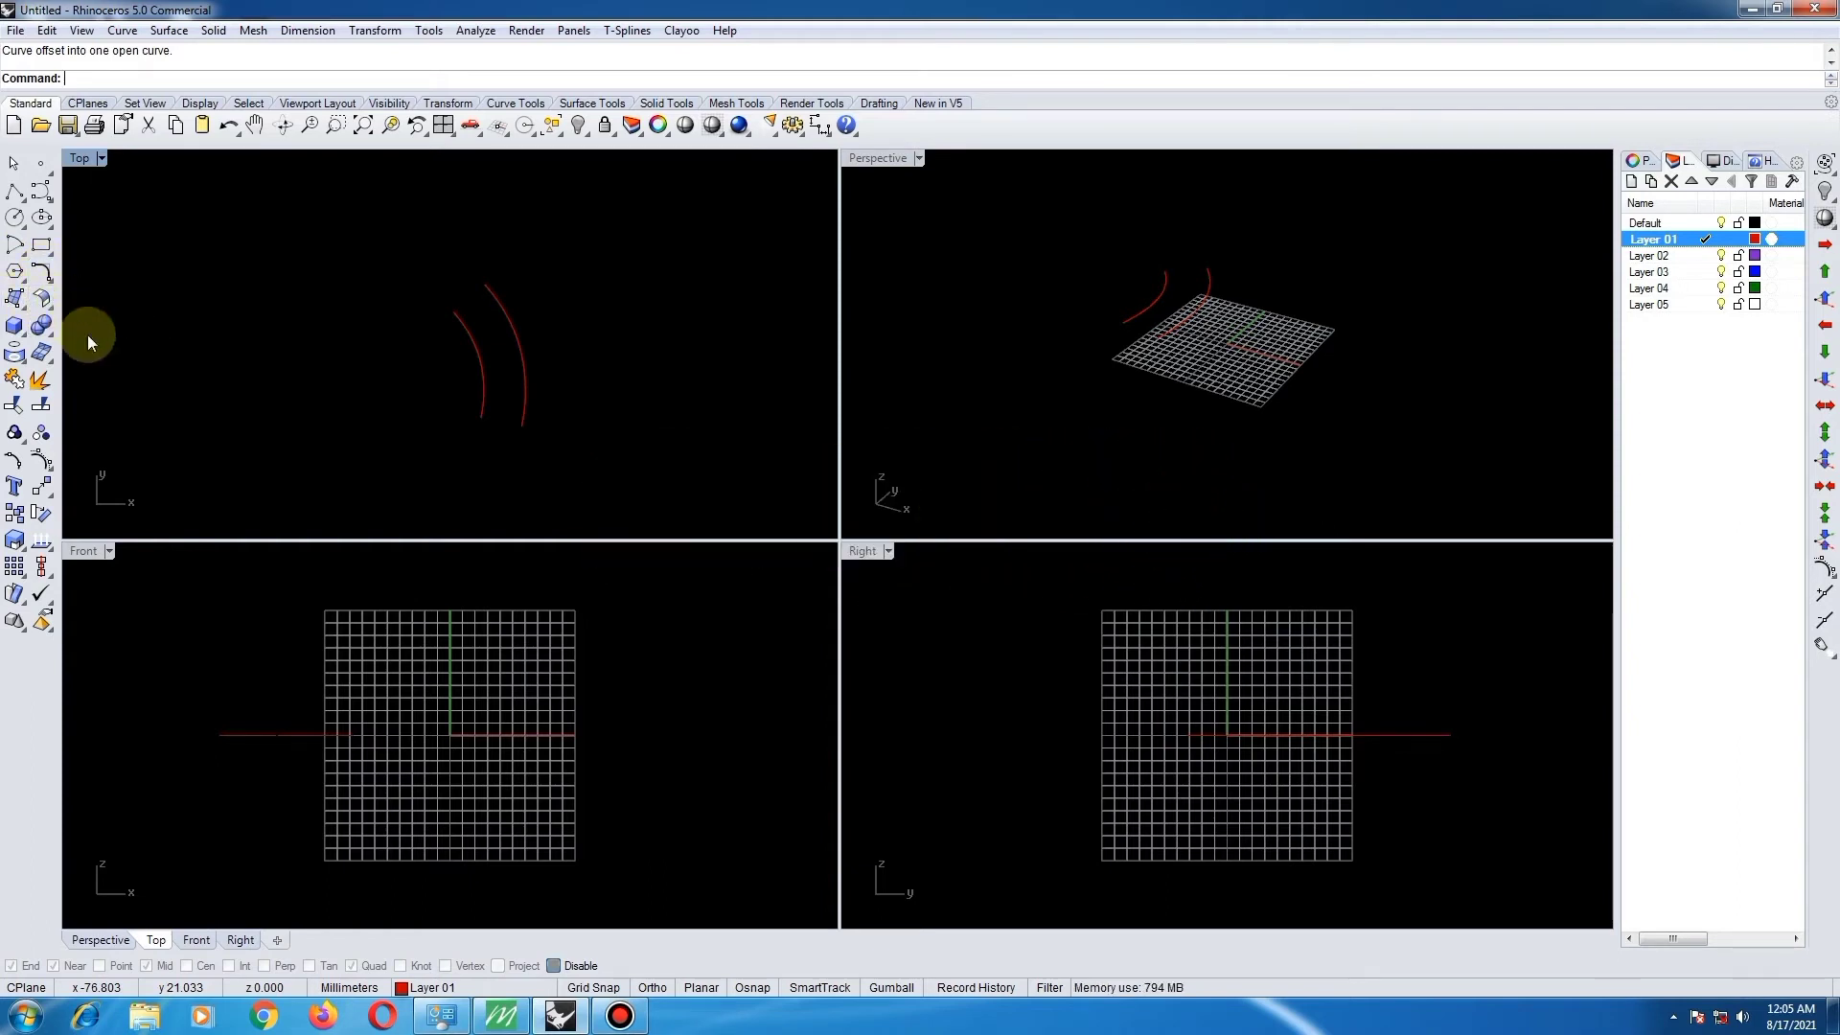
- Float the Surface Creation tools, delete both arcs, and move the palette aside
click(19, 305)
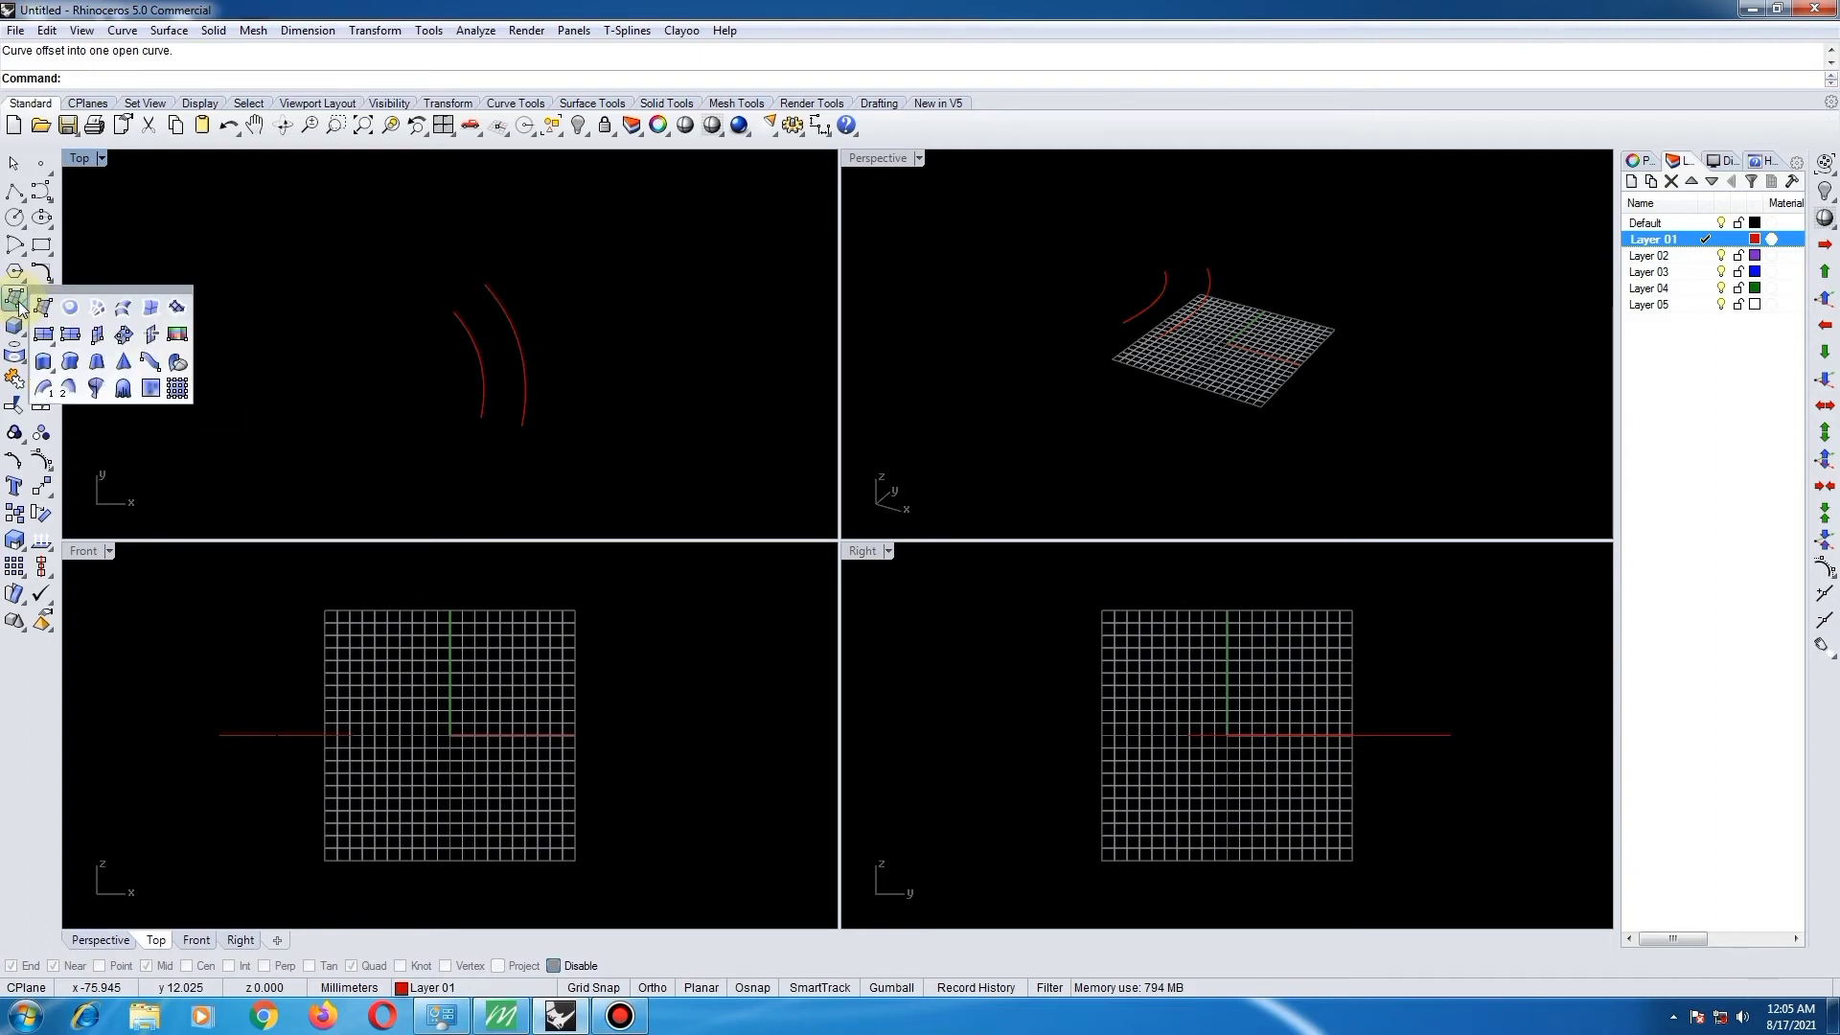
drag(99, 290, 101, 291)
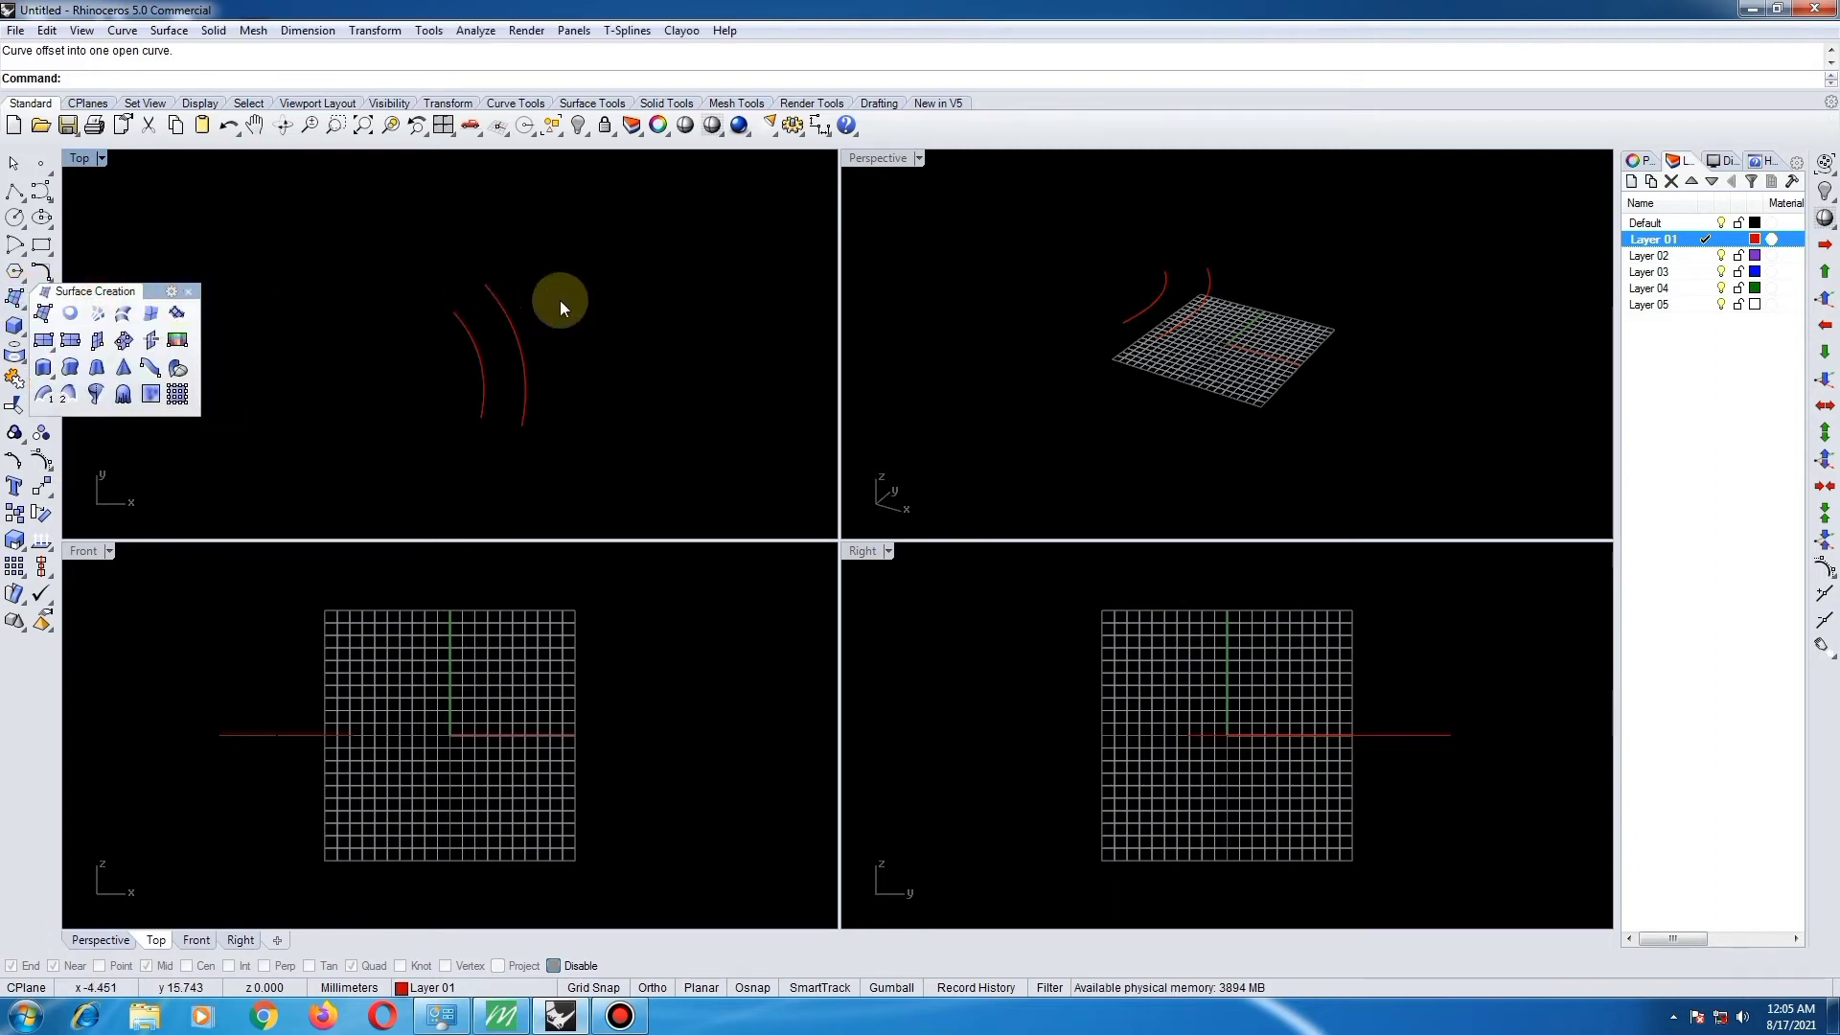
scroll(642, 281, down, 5)
drag(643, 282, 561, 359)
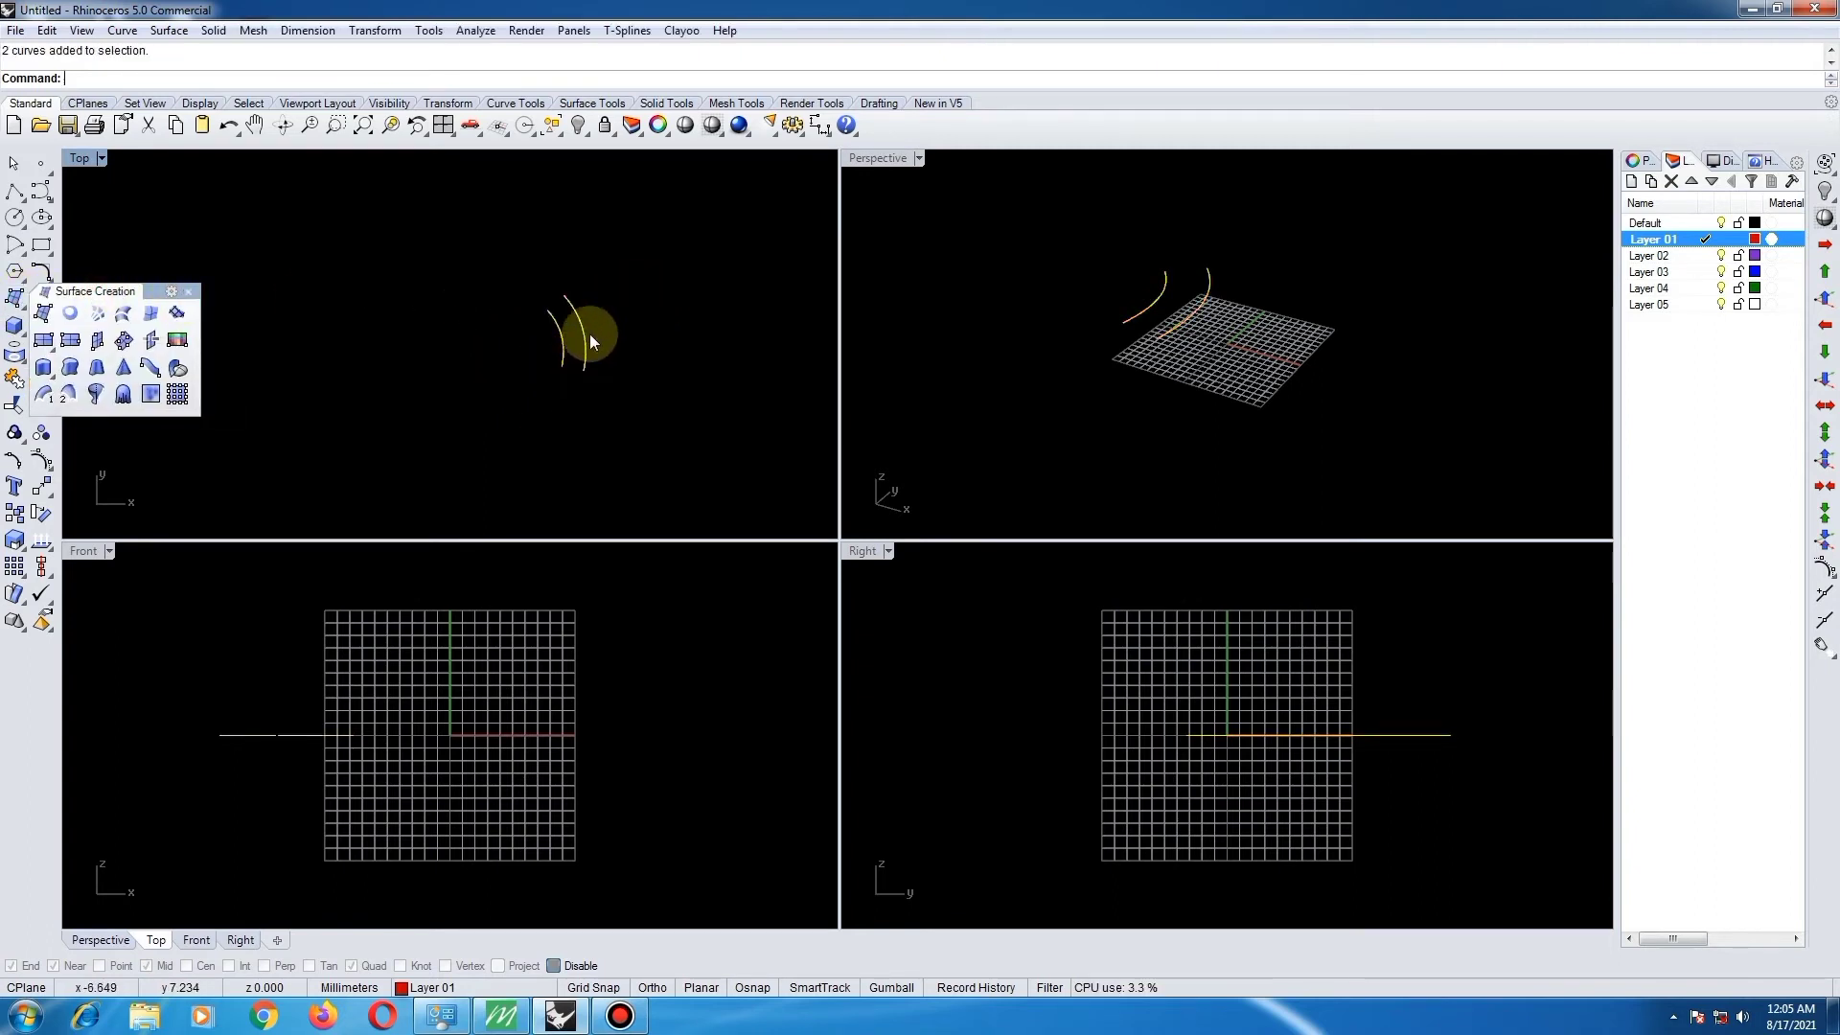
key(Delete)
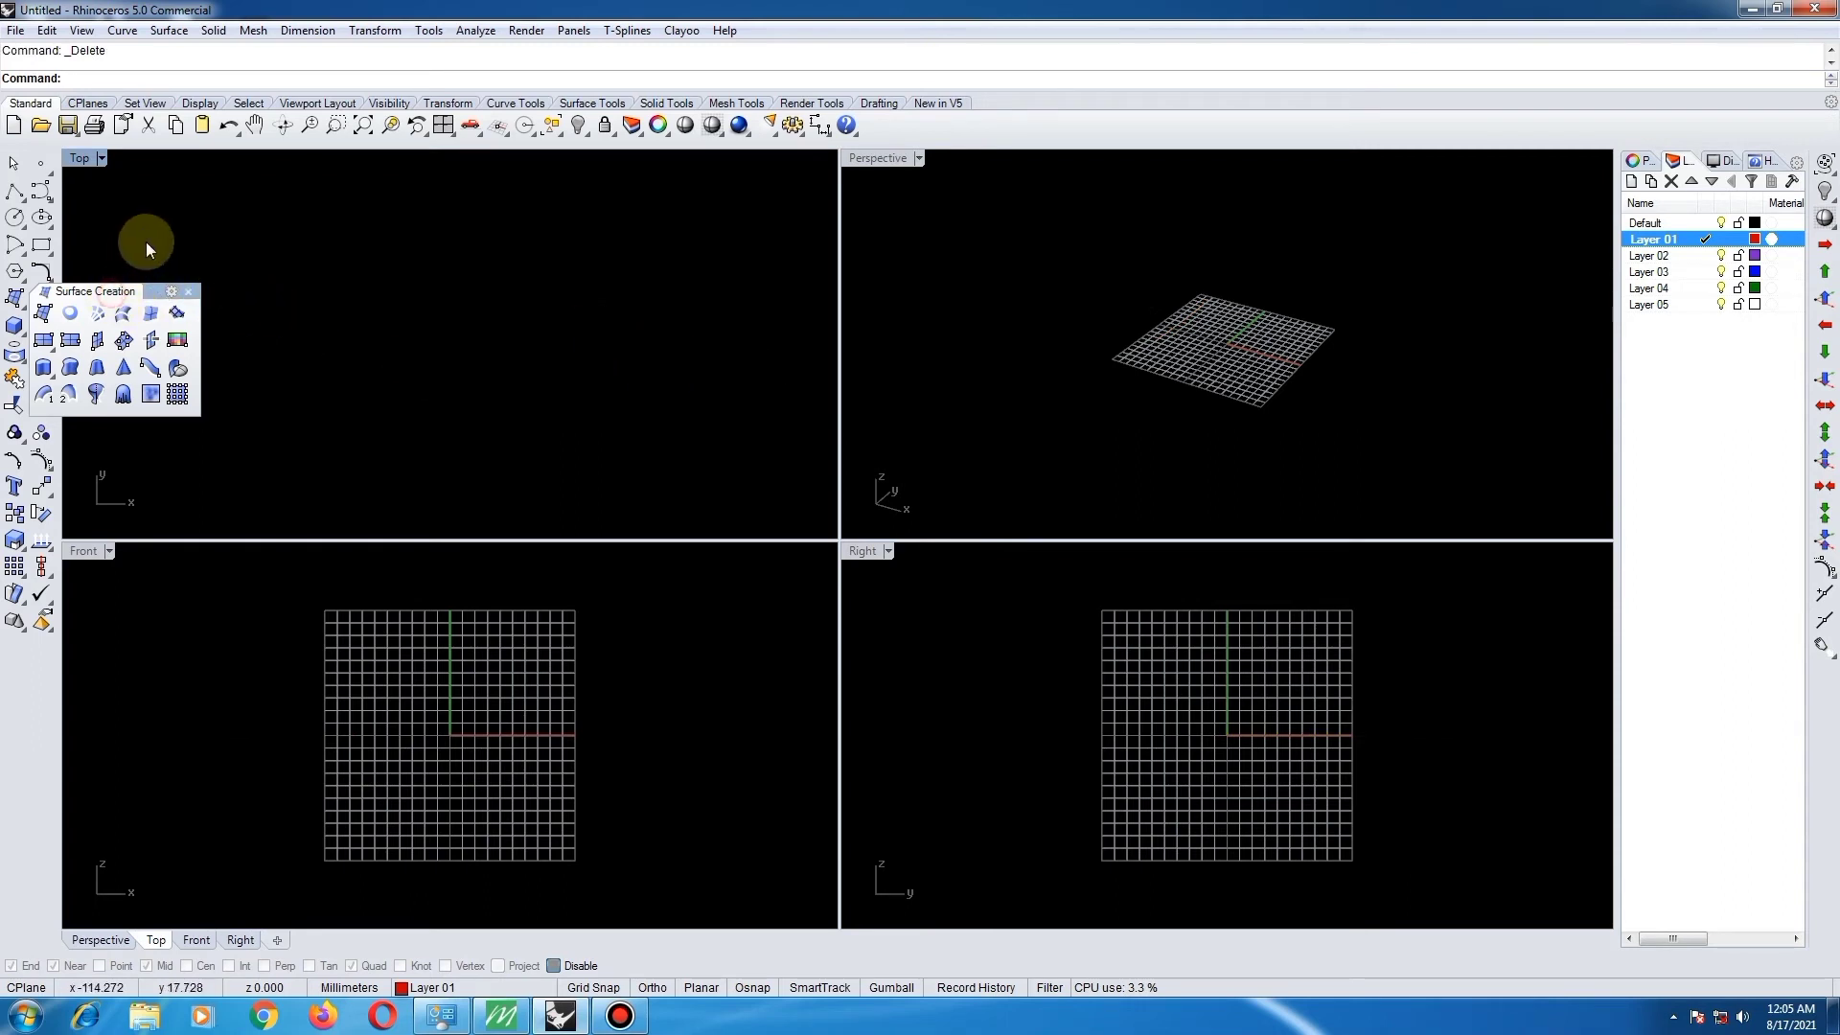
mouse_move(144, 289)
mouse_down()
mouse_move(173, 192)
mouse_move(140, 476)
mouse_up()
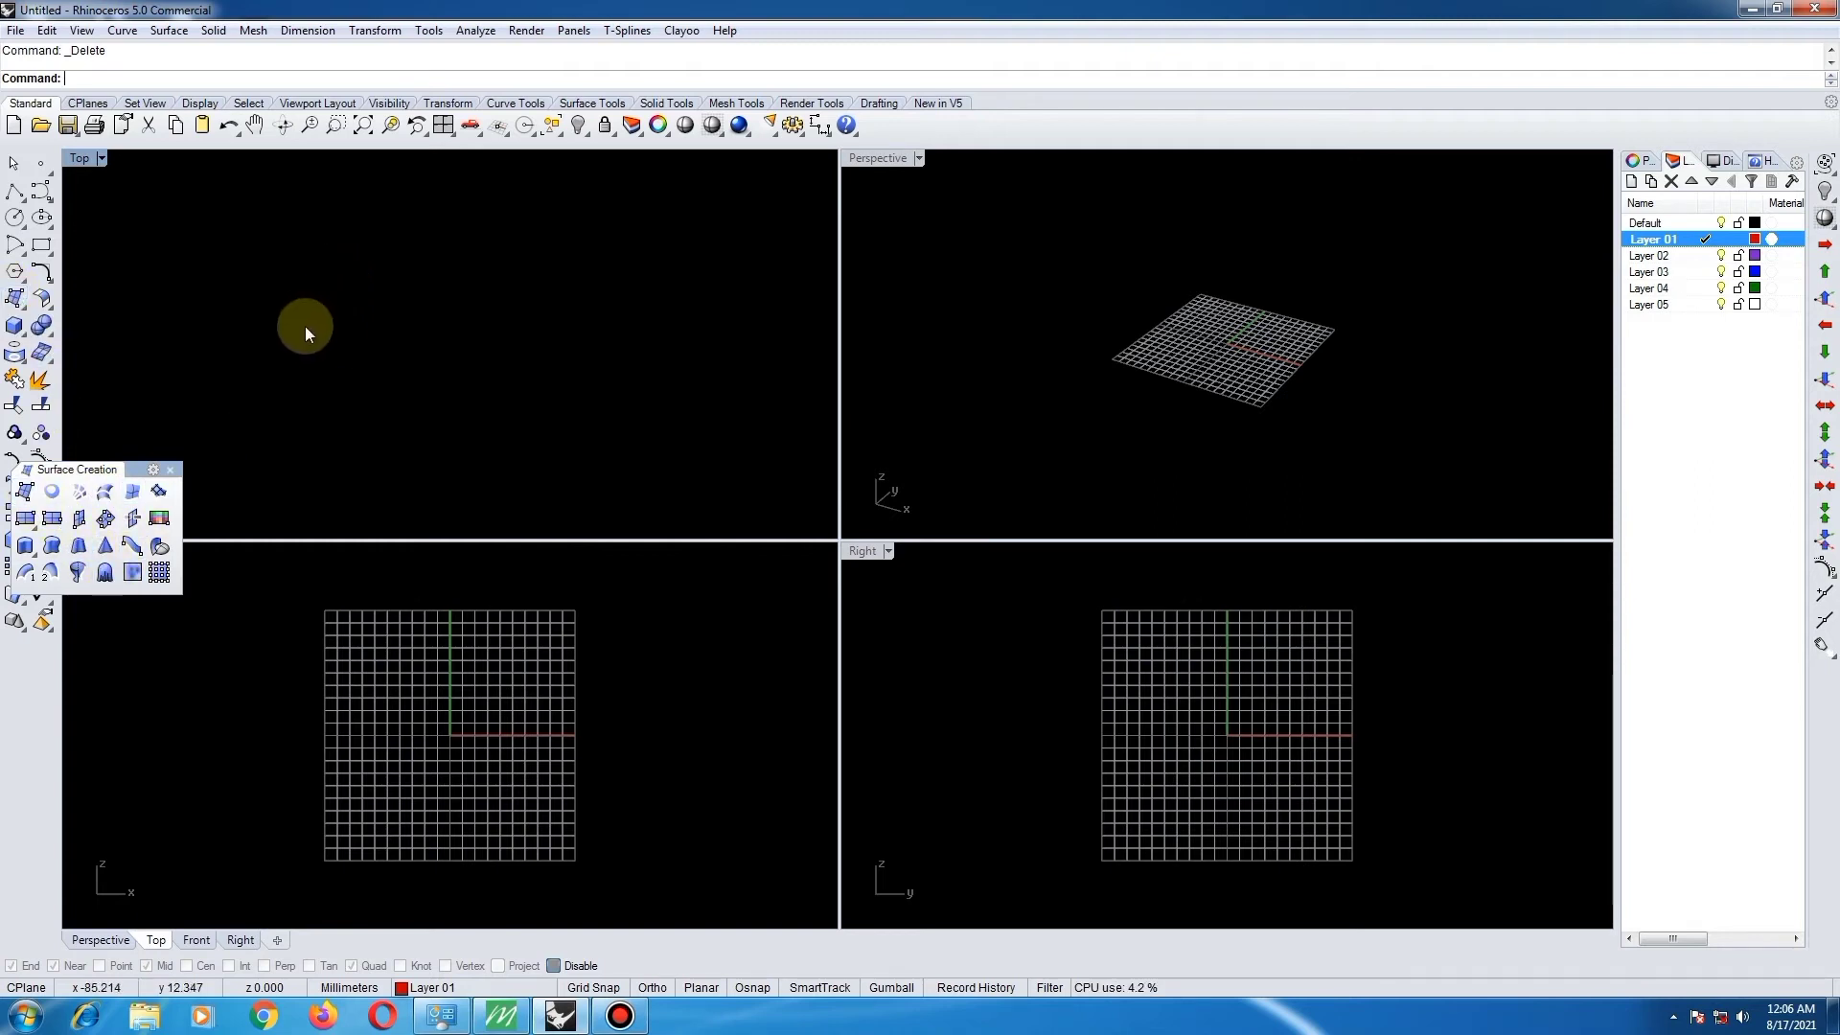
- Build a four-corner-point planar surface in the Top view and display it Shaded
click(26, 494)
click(220, 232)
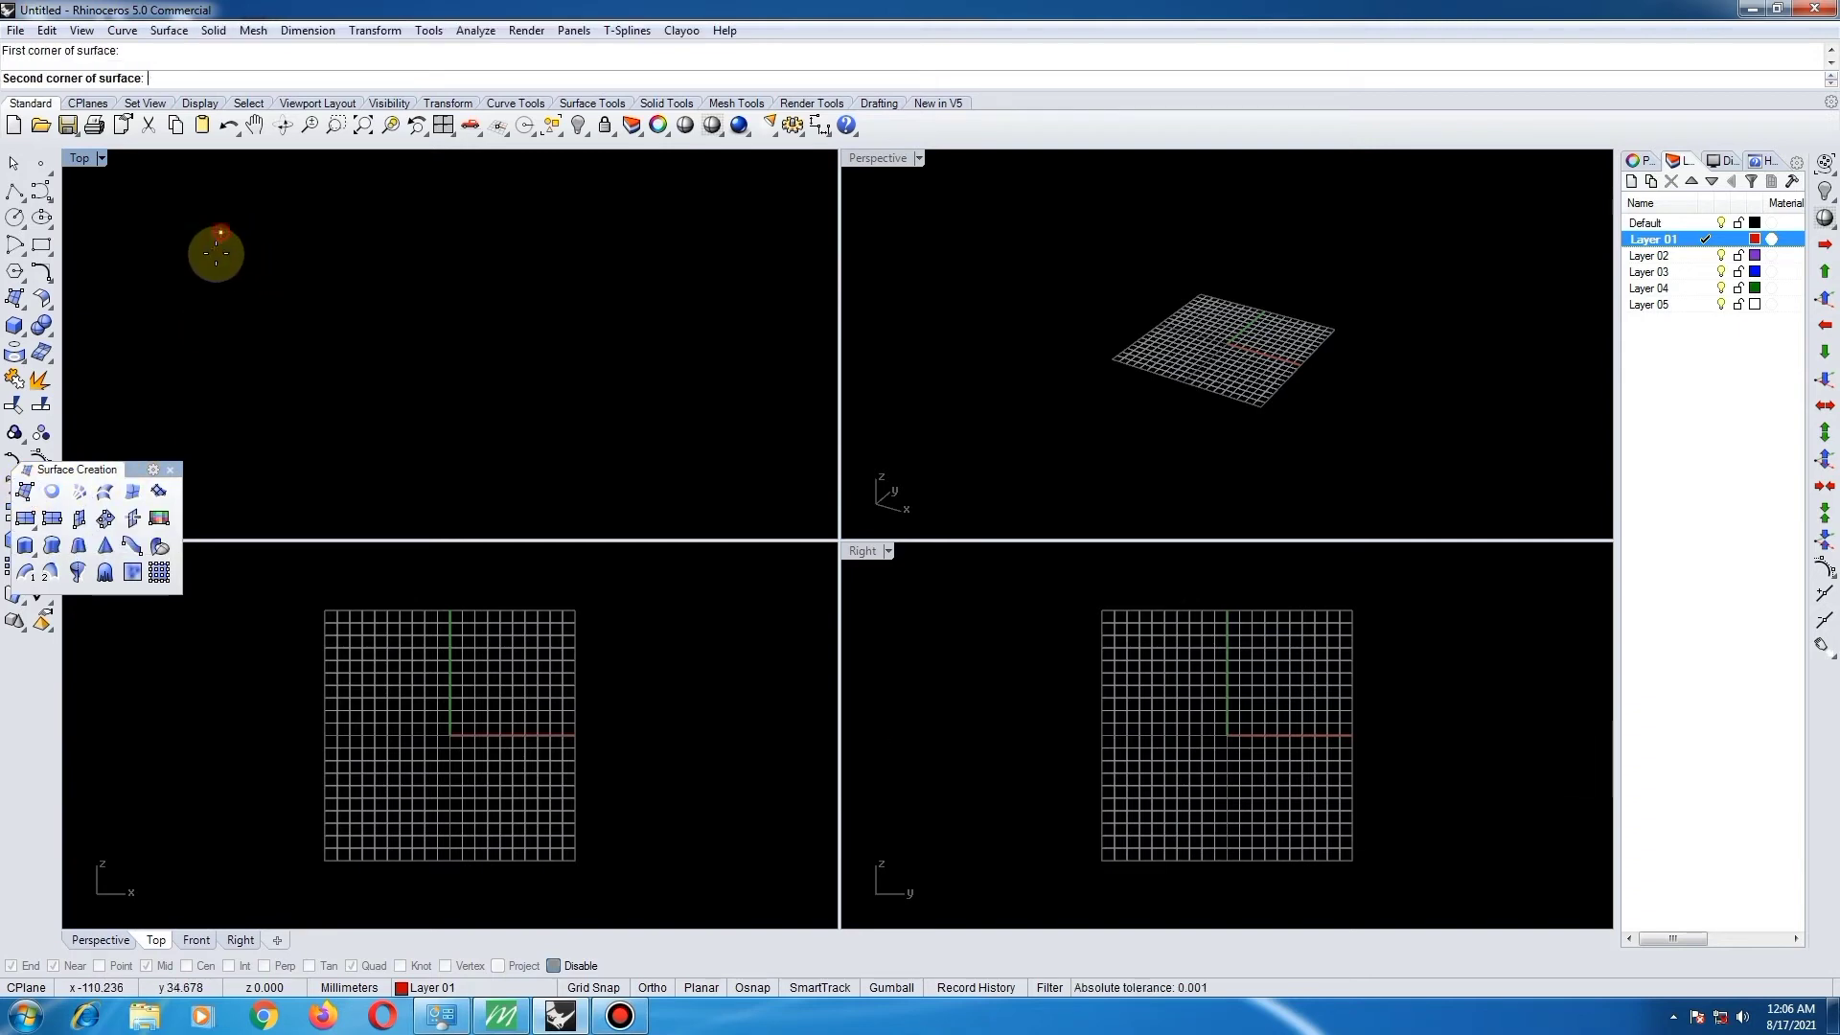
click(154, 307)
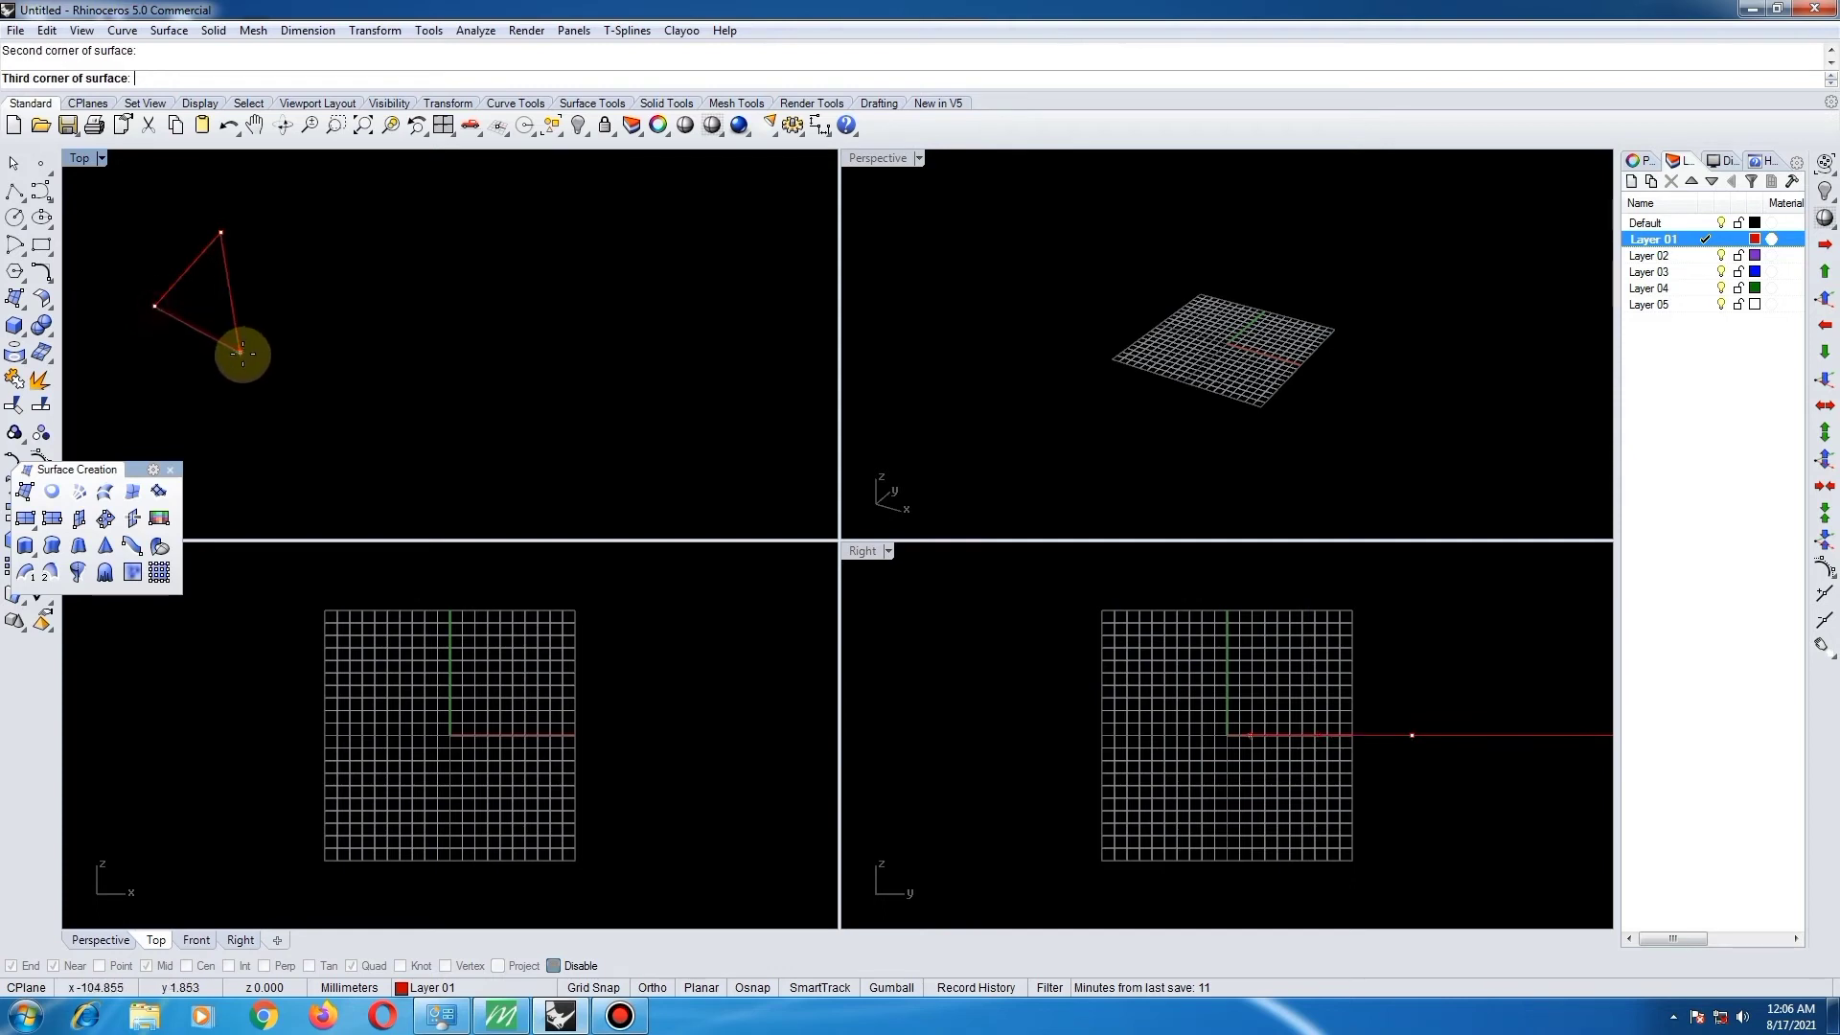
click(258, 359)
click(339, 266)
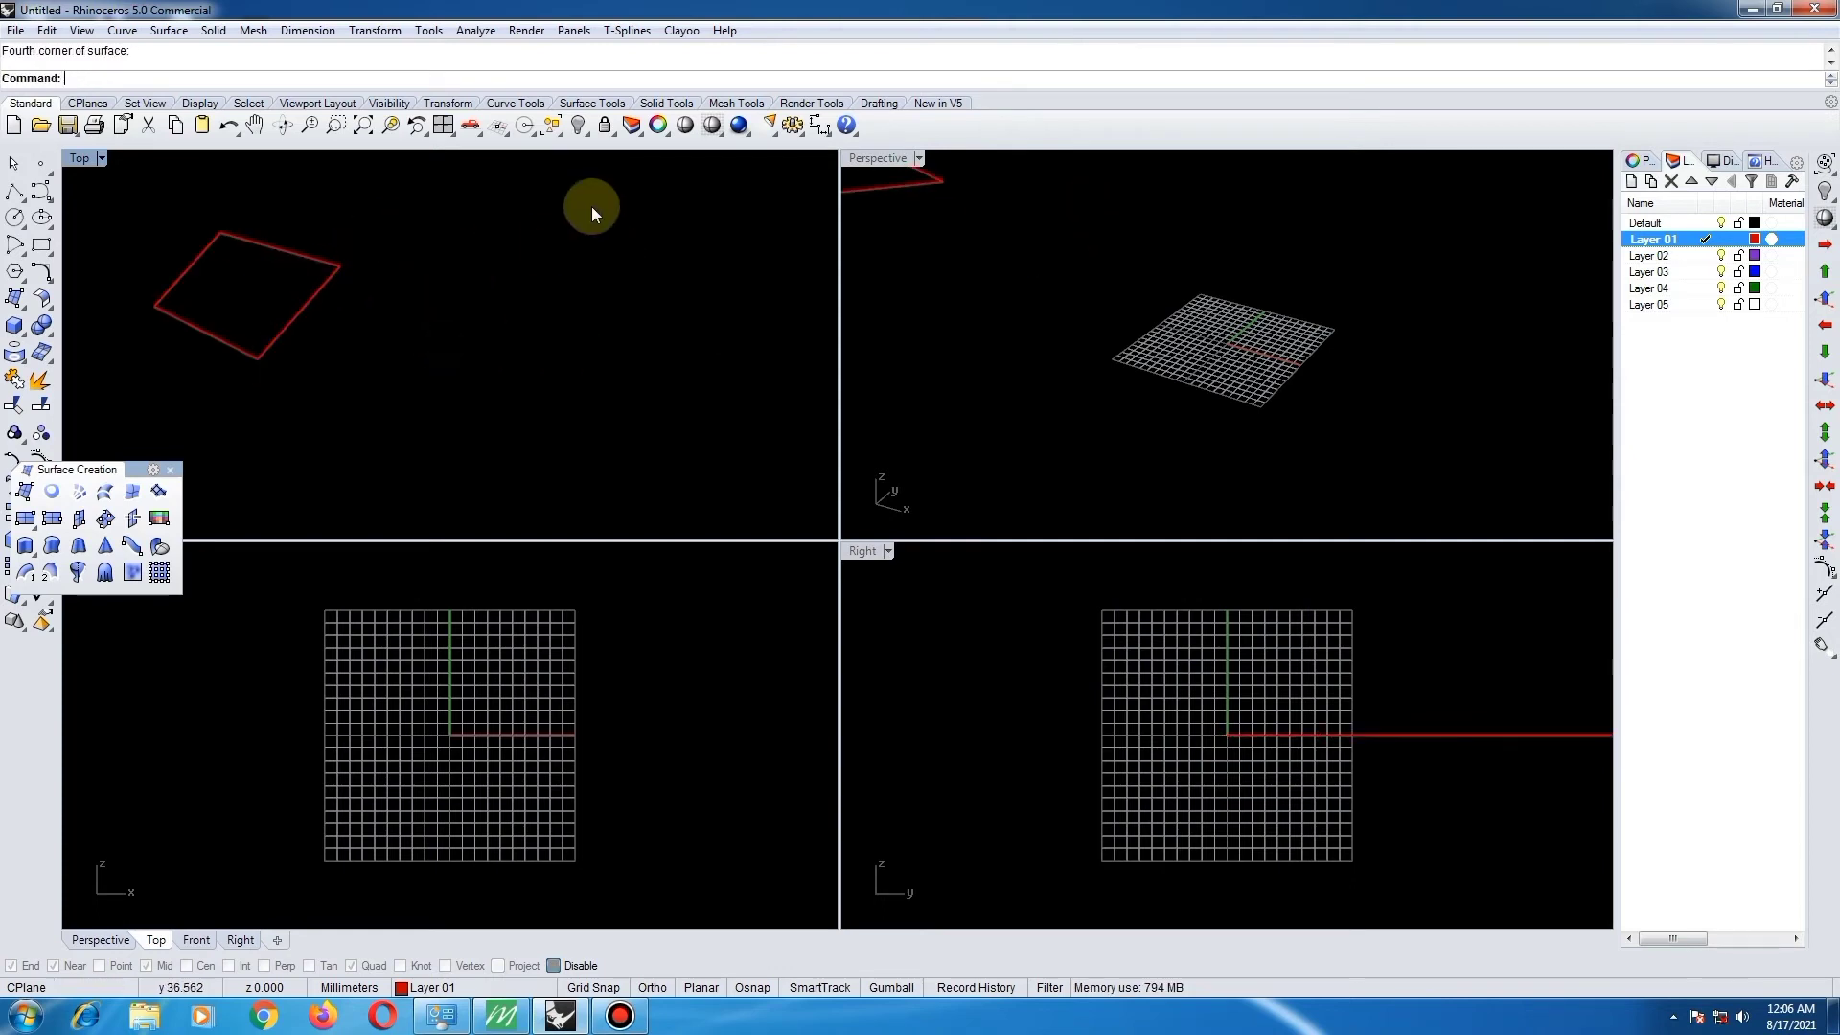
click(711, 128)
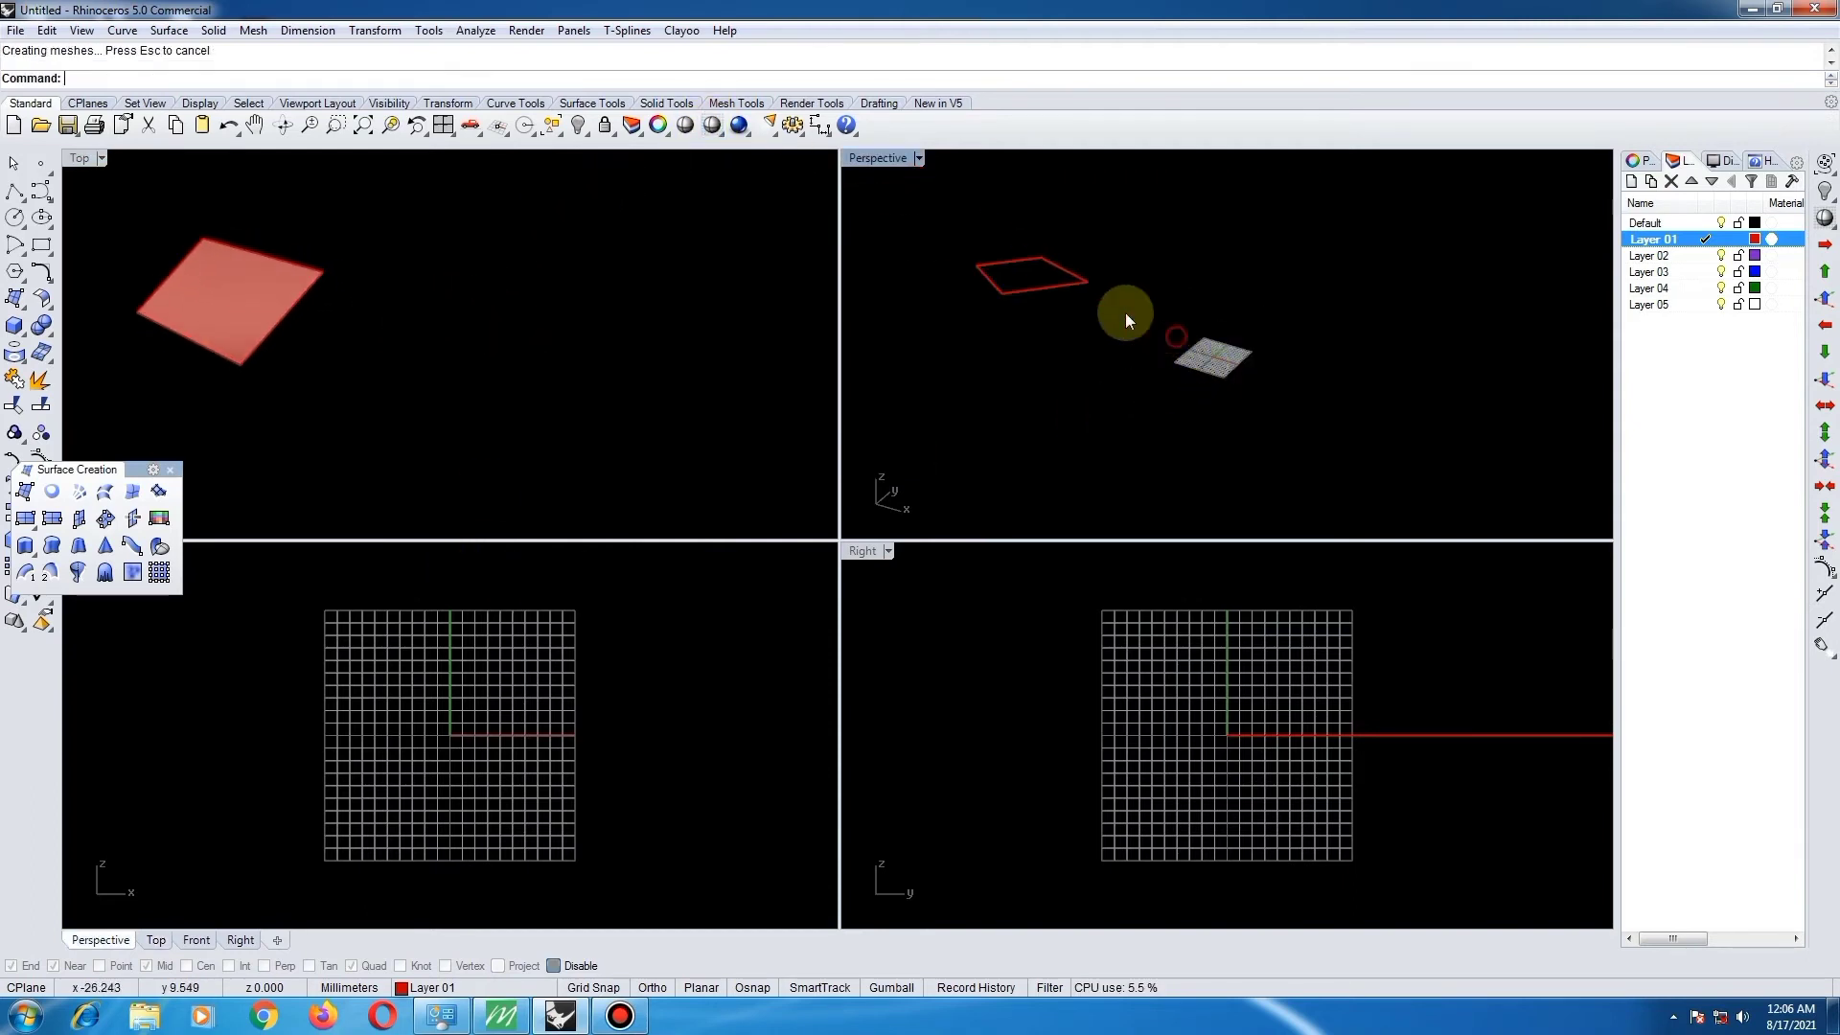
- Reframe the Perspective view, shade it, and move the surface palette aside
mouse_move(1204, 359)
right_down()
mouse_move(982, 232)
mouse_move(1056, 324)
mouse_move(1240, 311)
mouse_move(1215, 341)
mouse_move(1323, 279)
mouse_move(1084, 386)
mouse_move(1294, 296)
mouse_move(1130, 378)
mouse_move(1163, 460)
right_up()
right_click(982, 232)
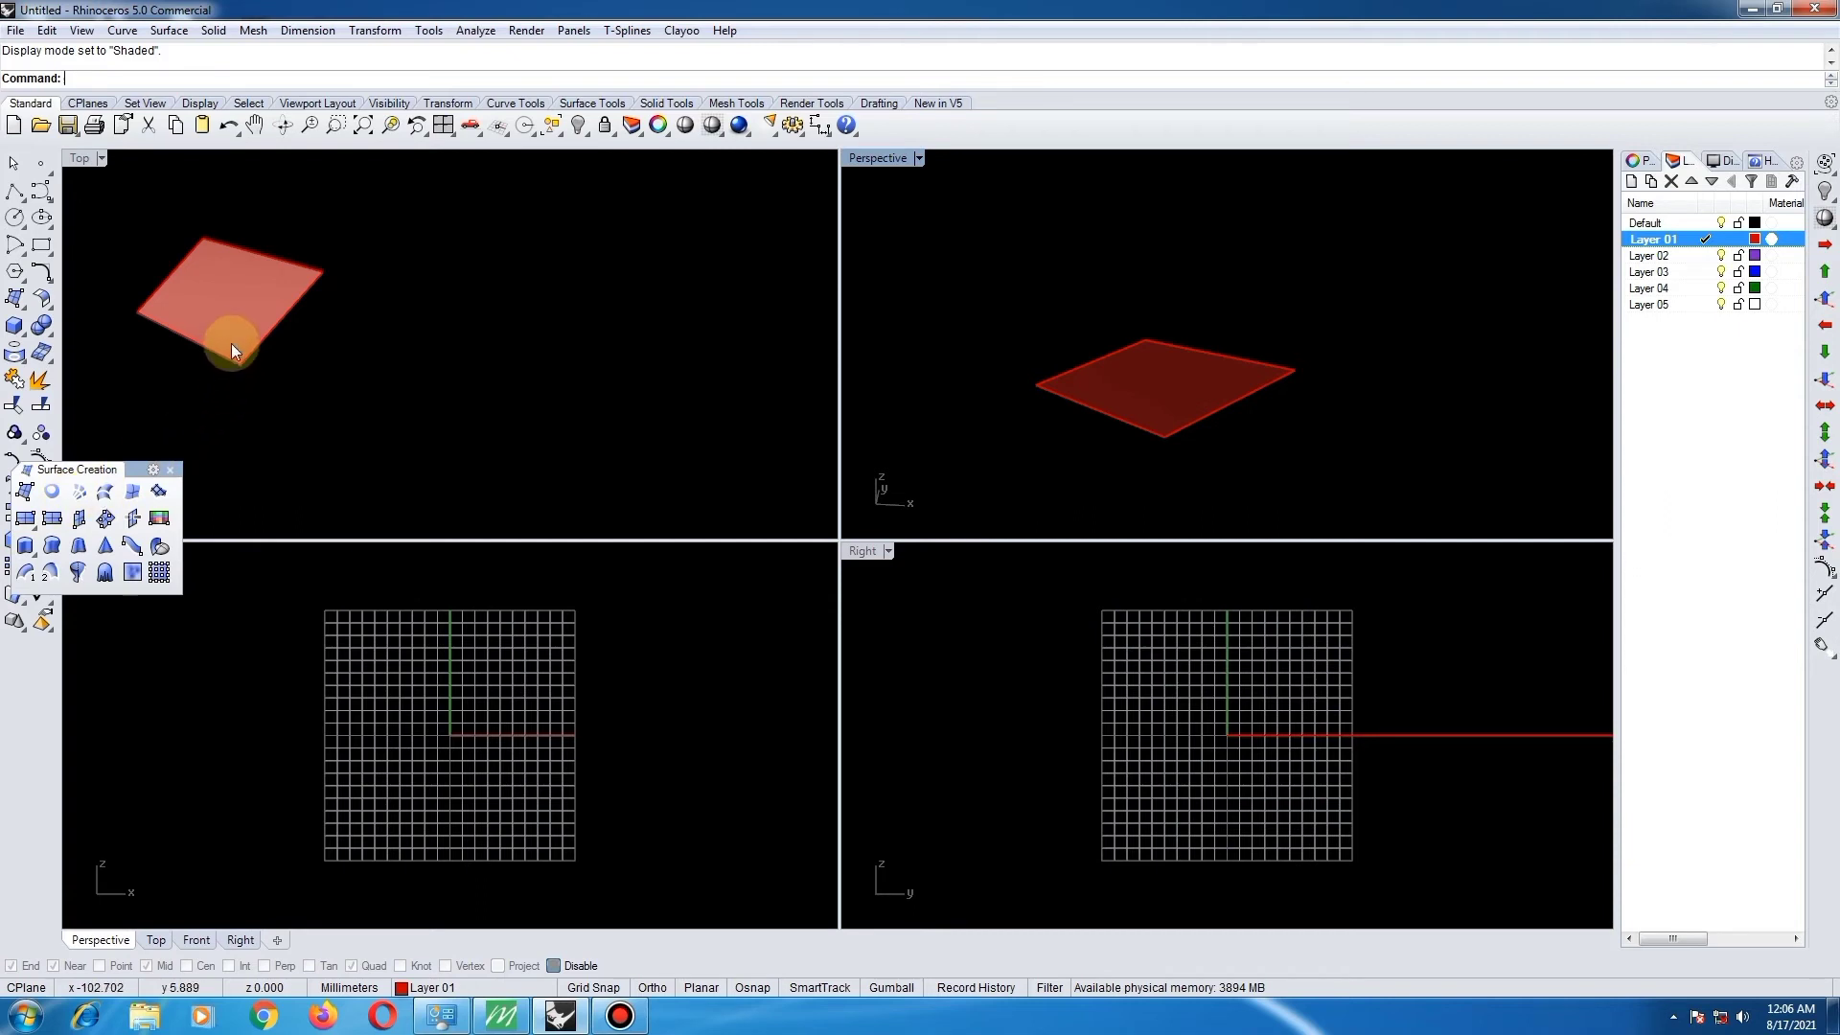
drag(139, 470, 185, 431)
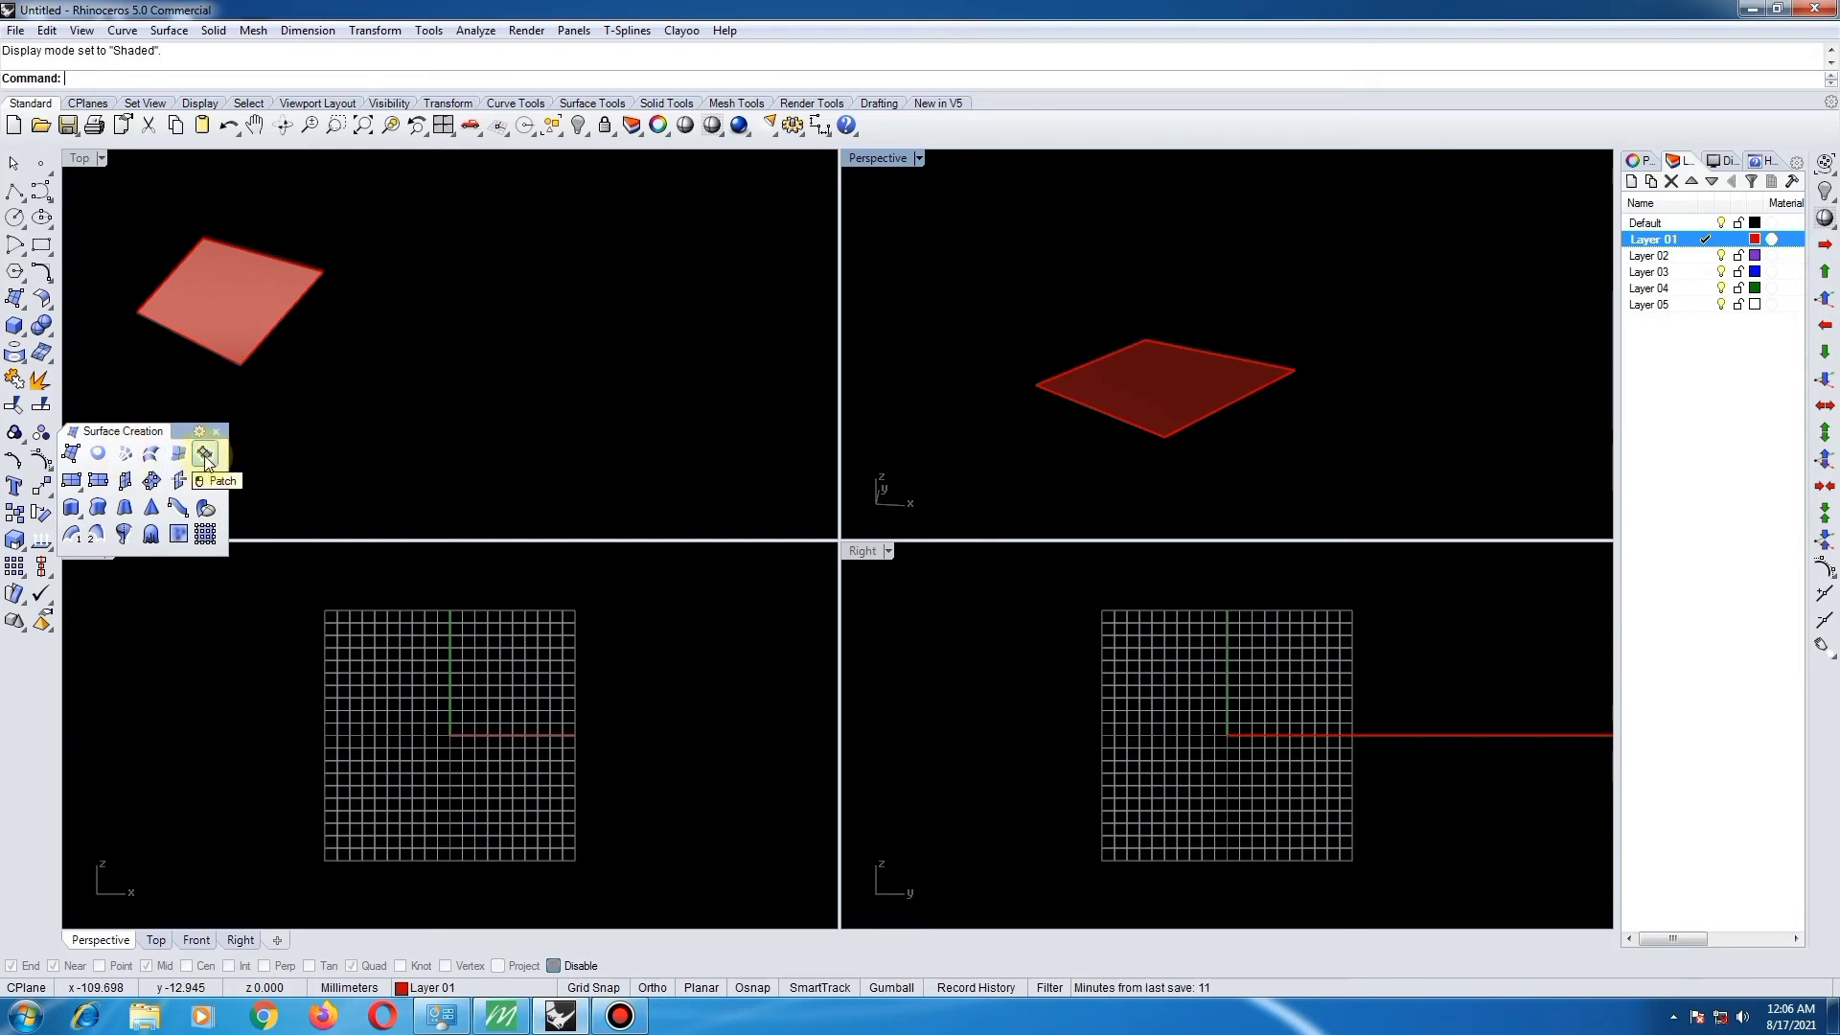
- Draw a circle and an offset circle around it
click(15, 217)
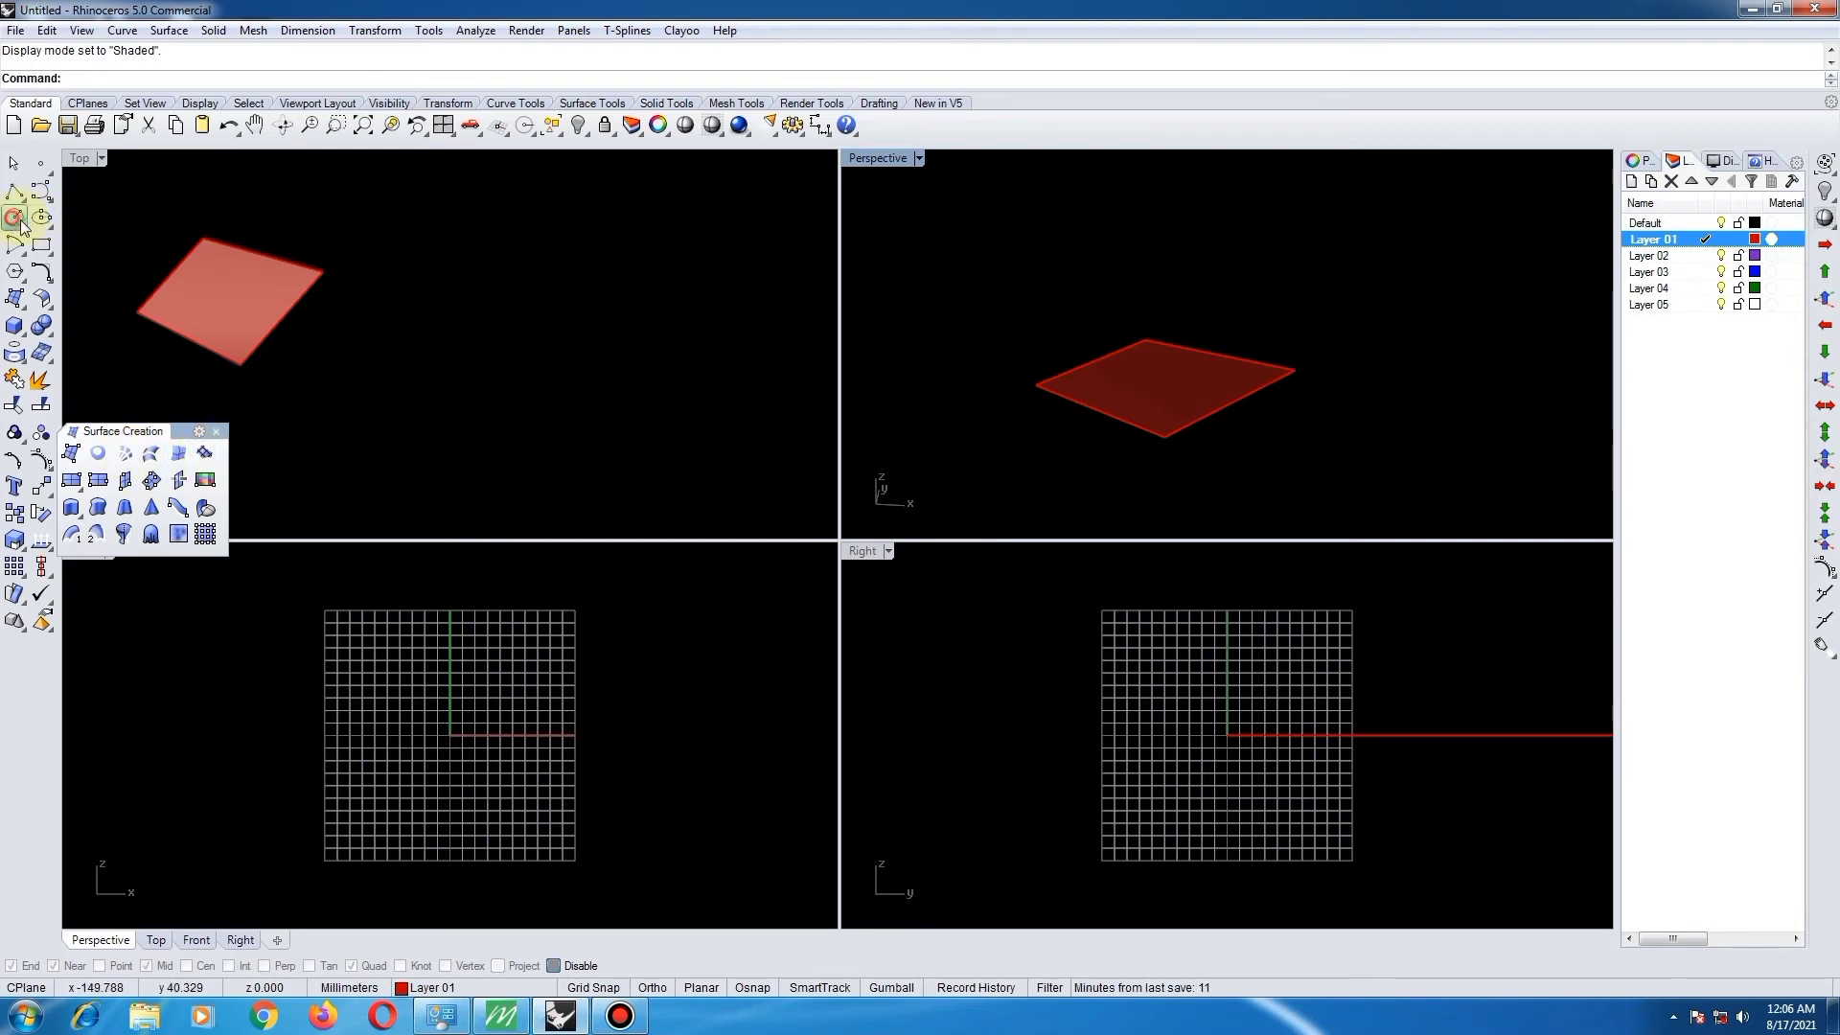
click(545, 305)
click(559, 346)
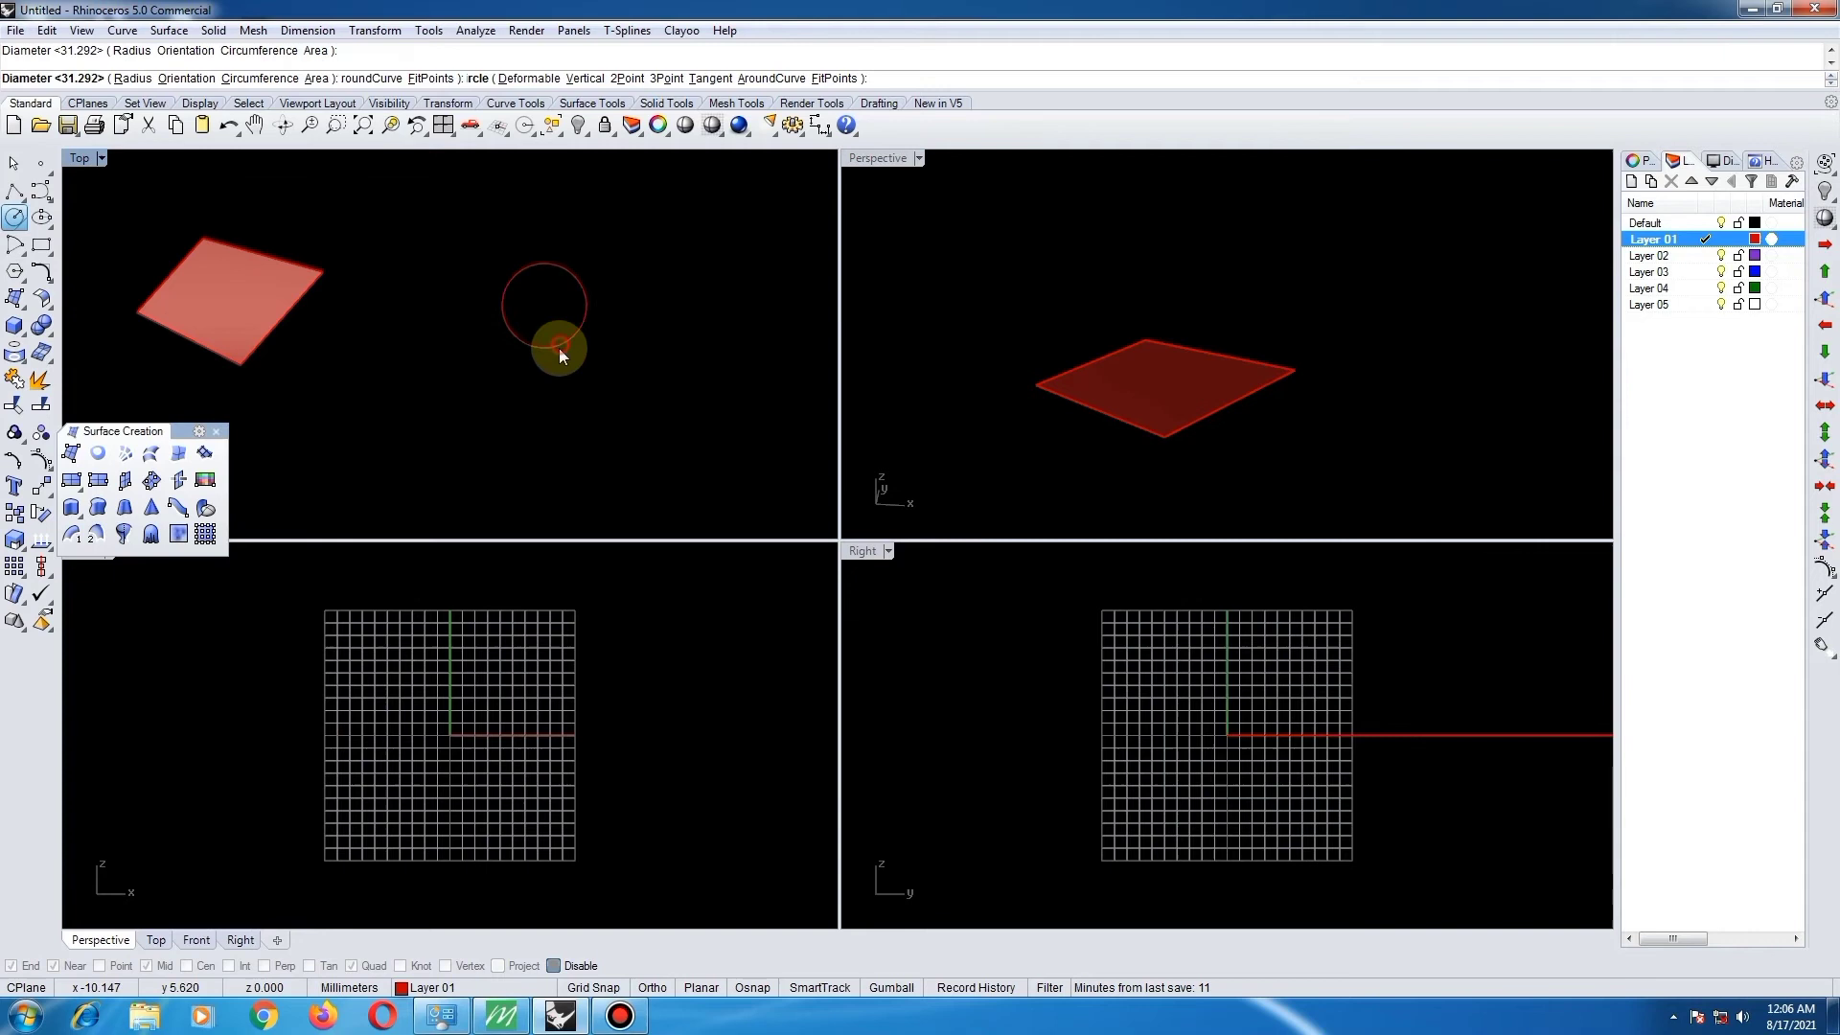
click(570, 269)
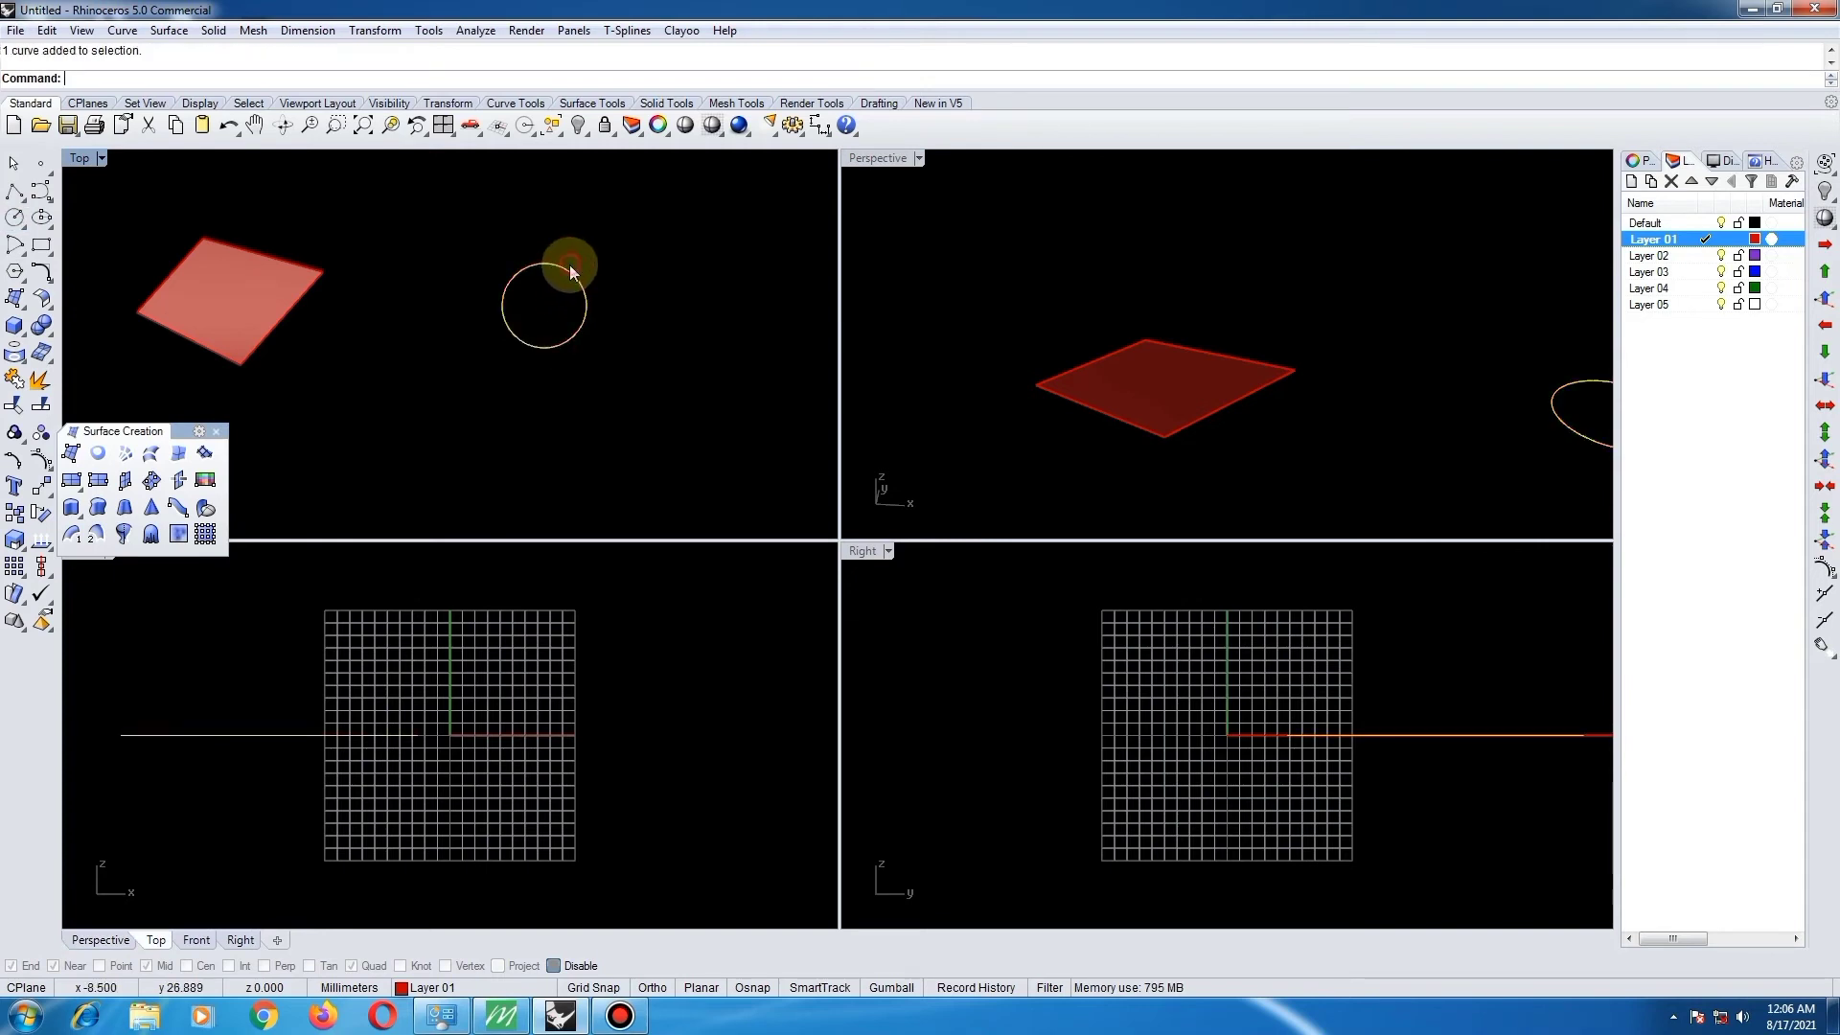
click(41, 272)
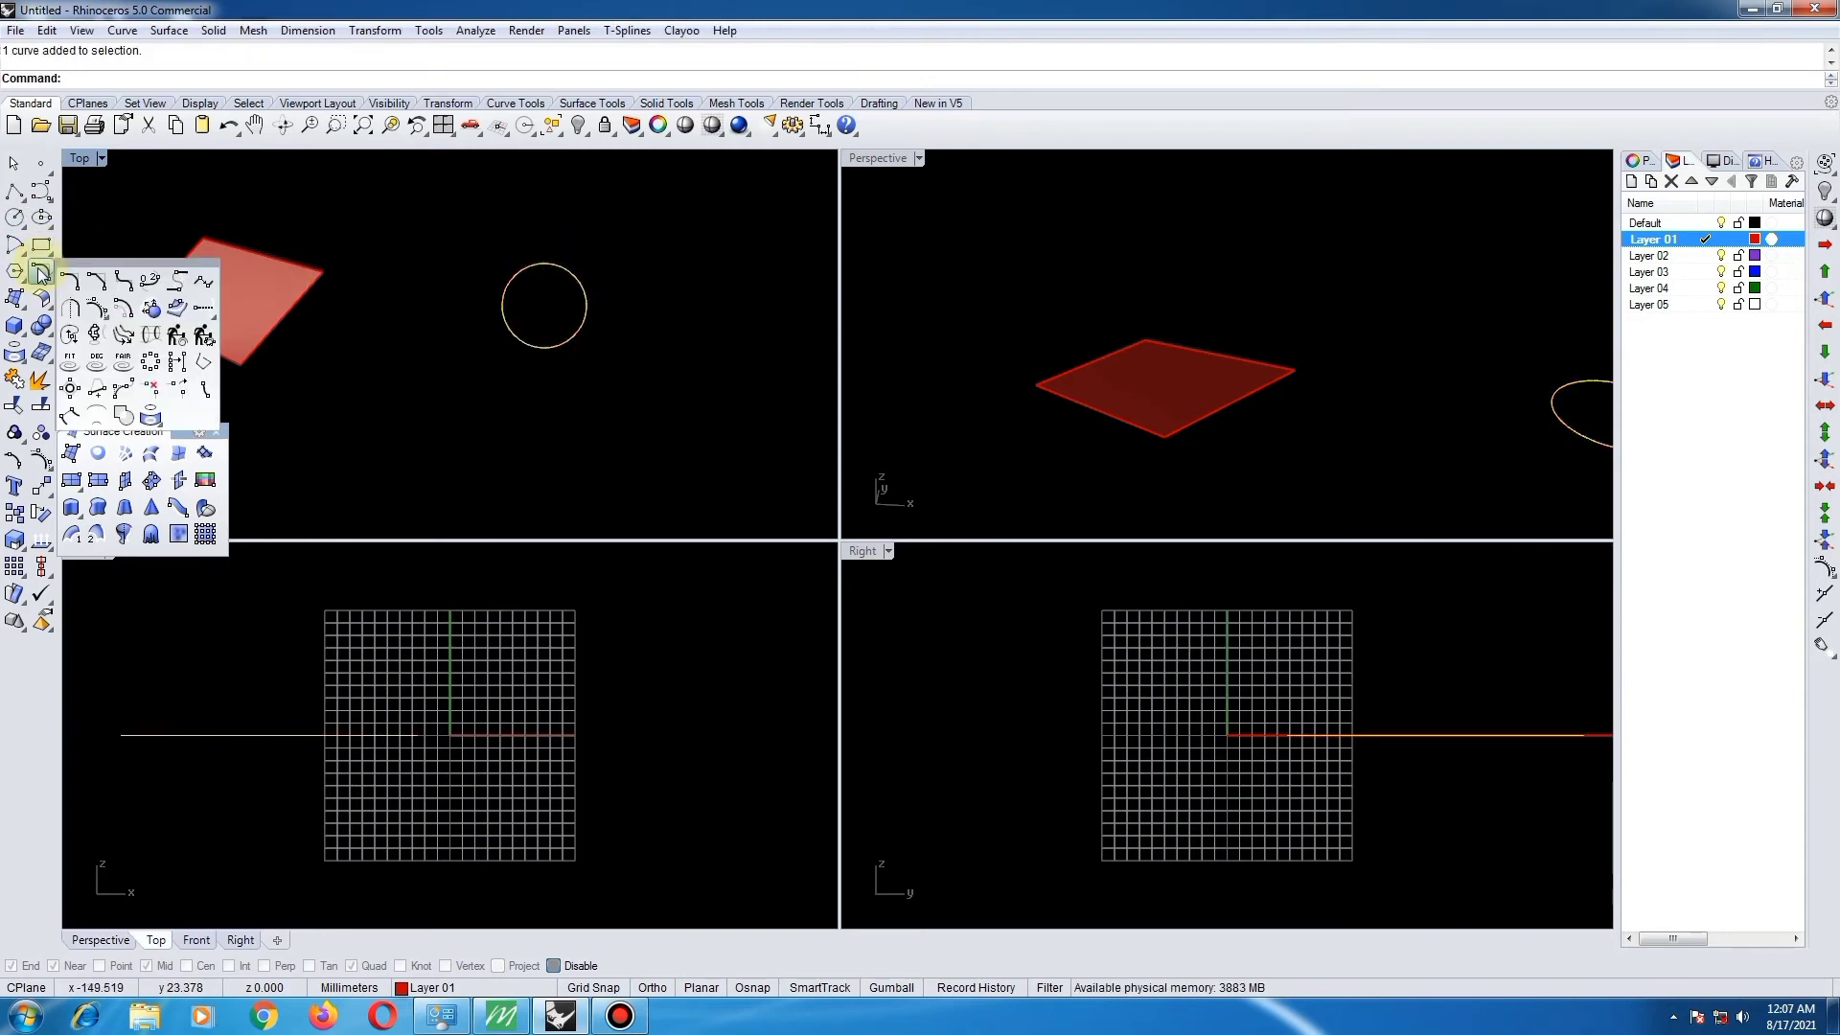
click(123, 307)
click(431, 362)
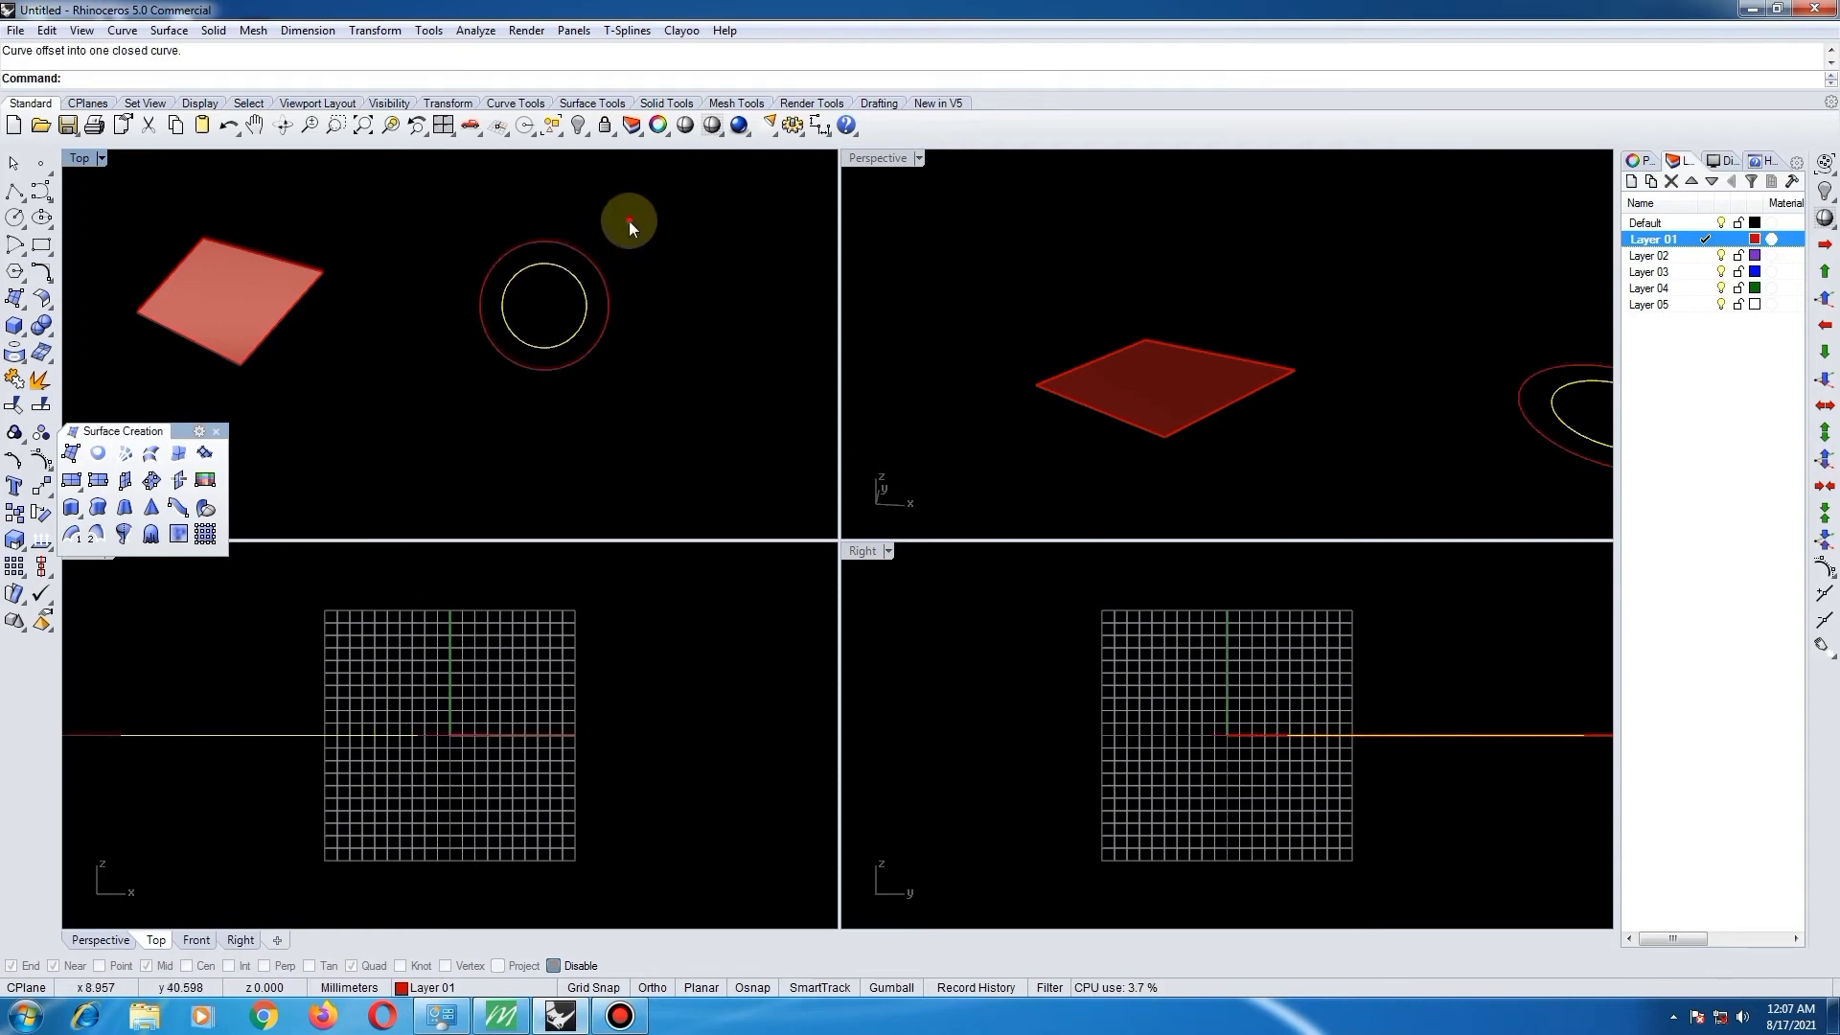
- Create a patch surface from both circles
drag(628, 220, 568, 296)
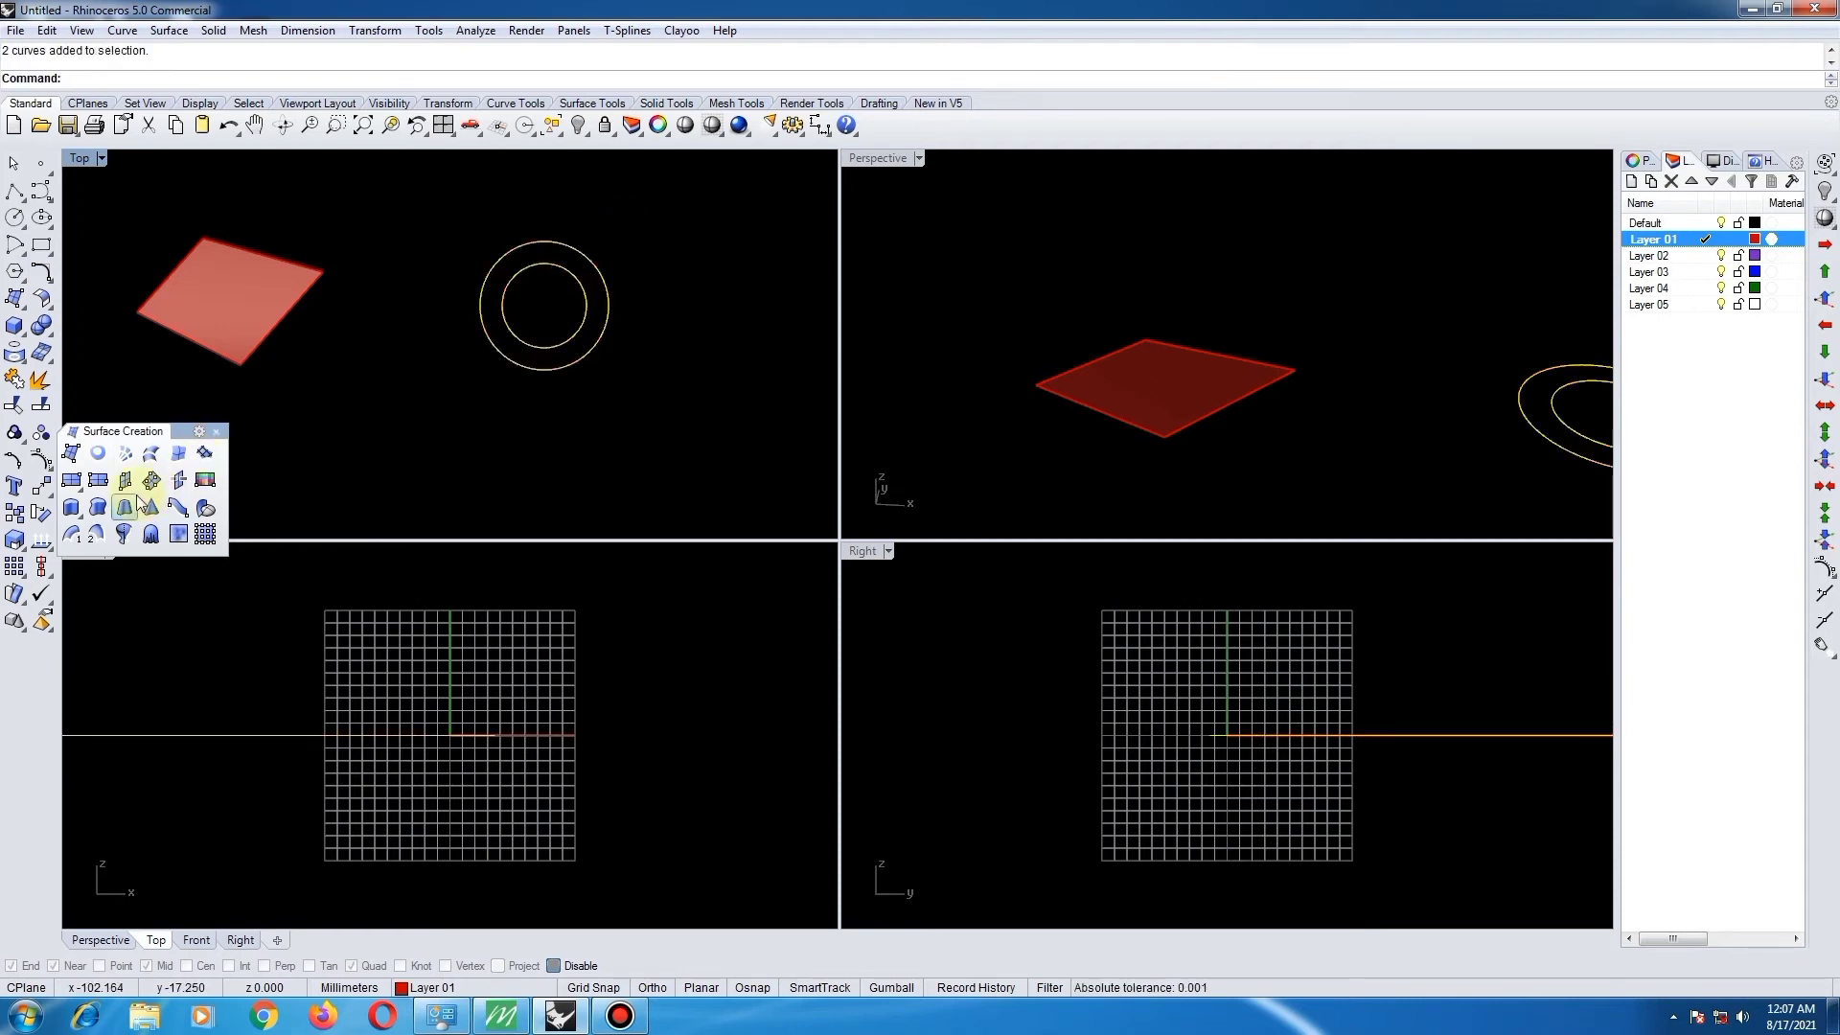
click(204, 452)
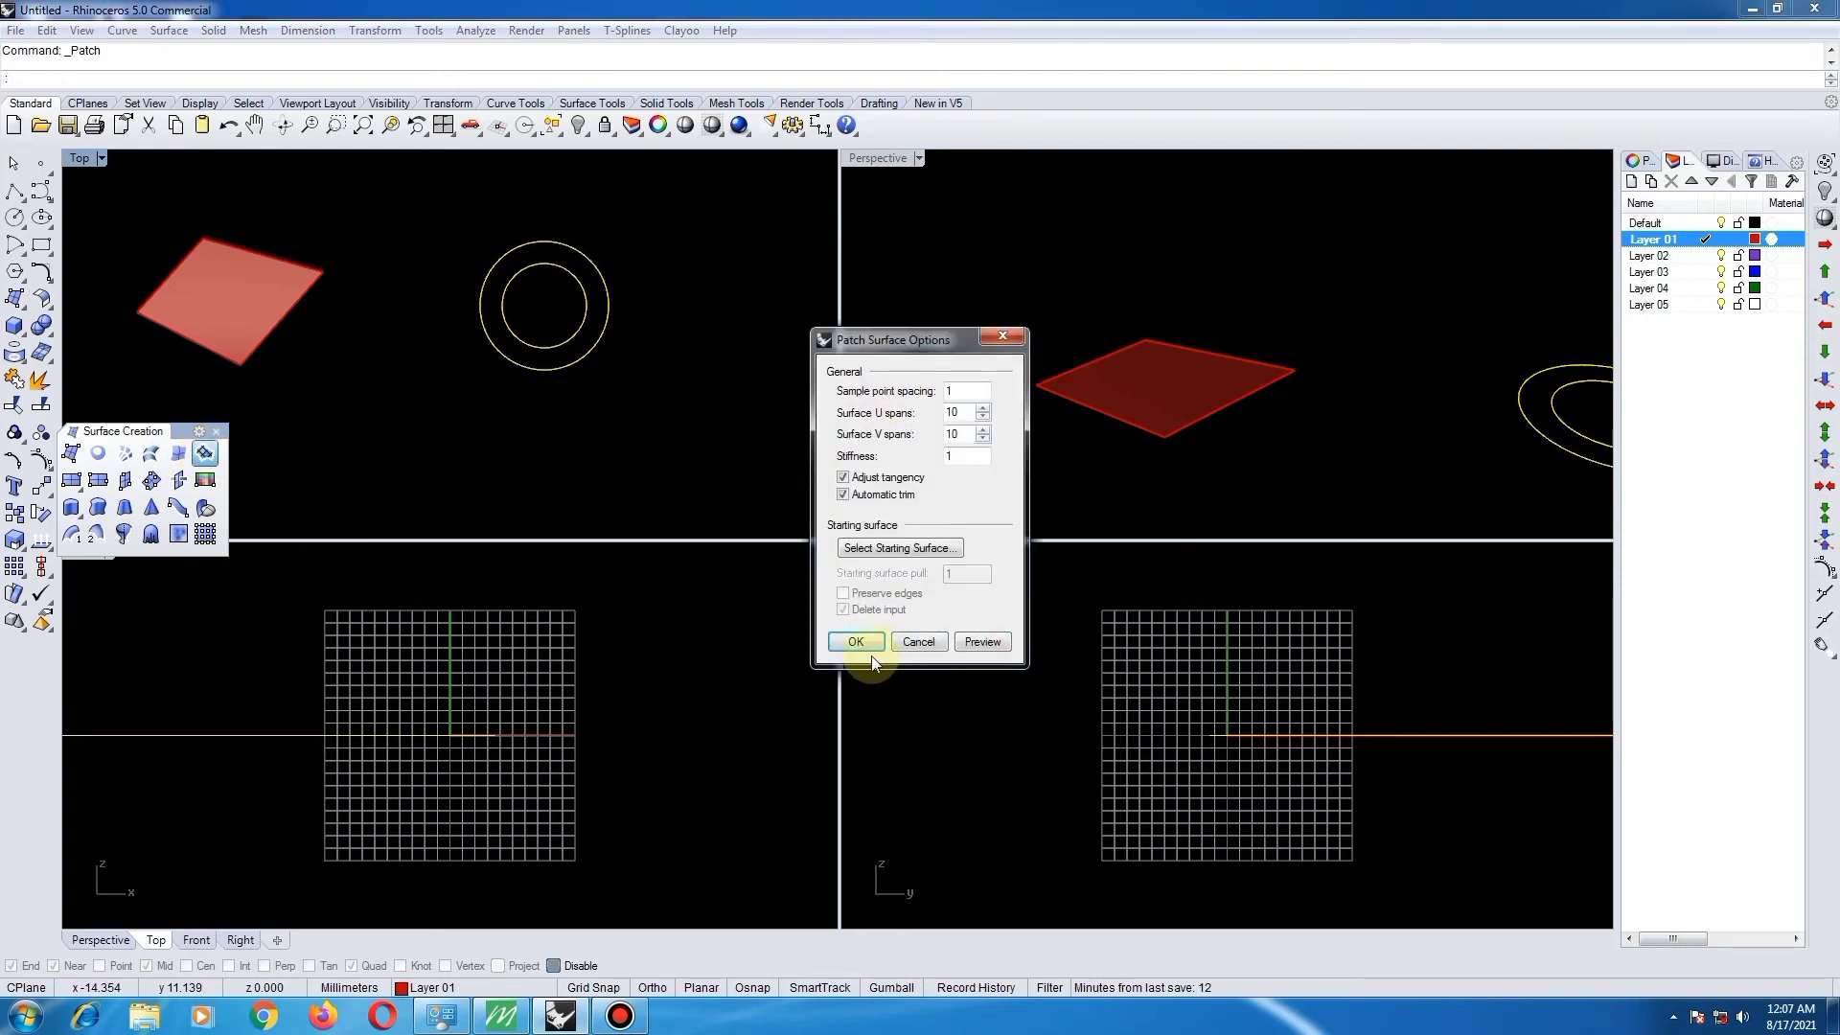
click(854, 636)
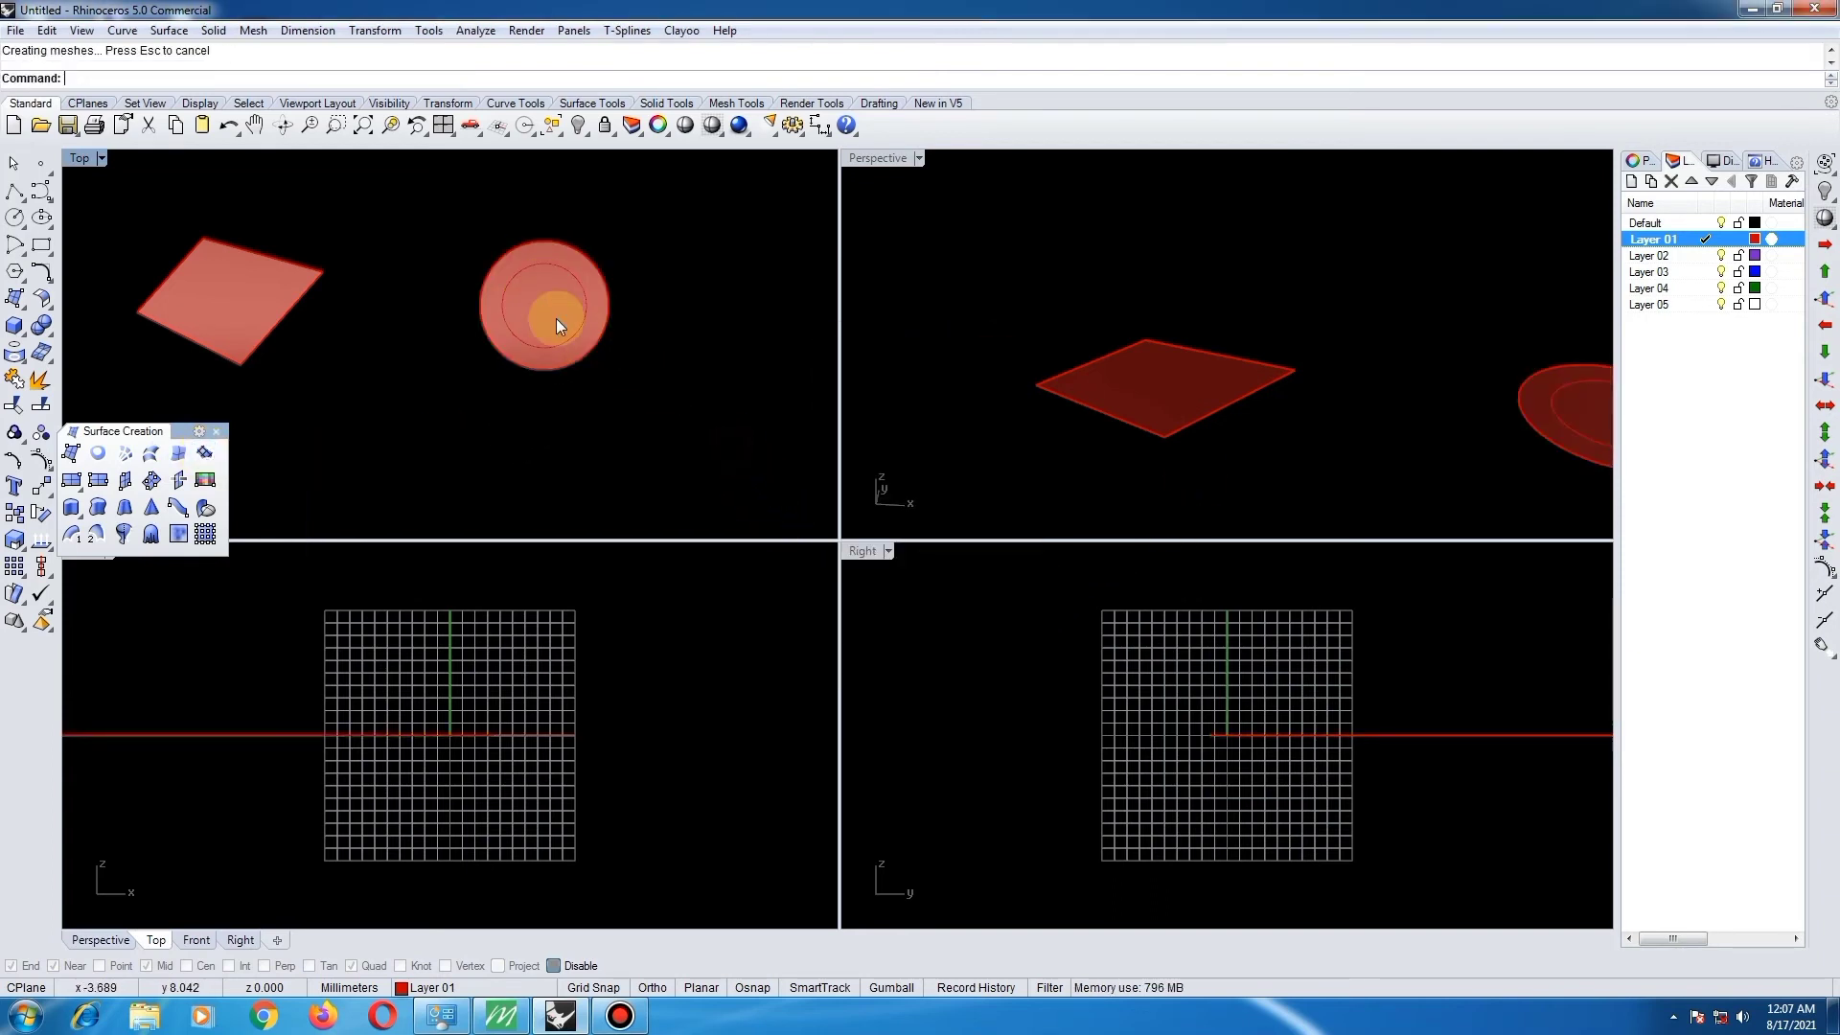
click(549, 245)
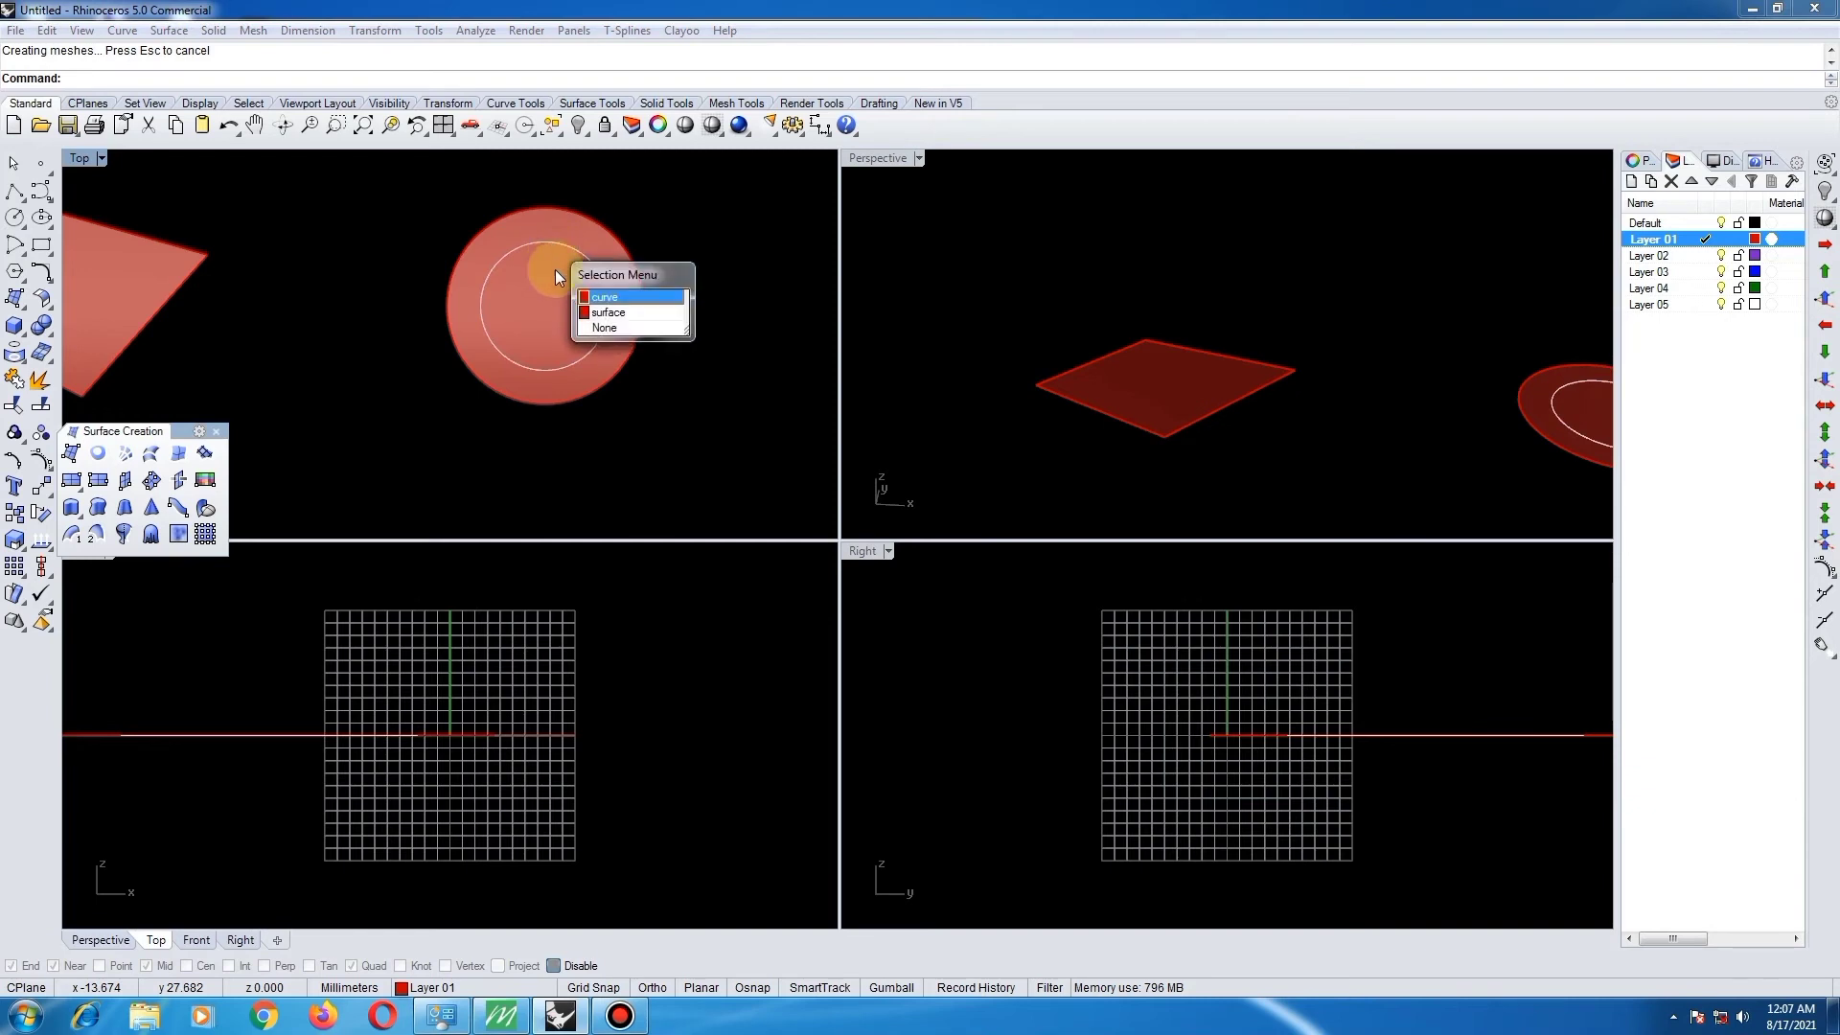
click(541, 235)
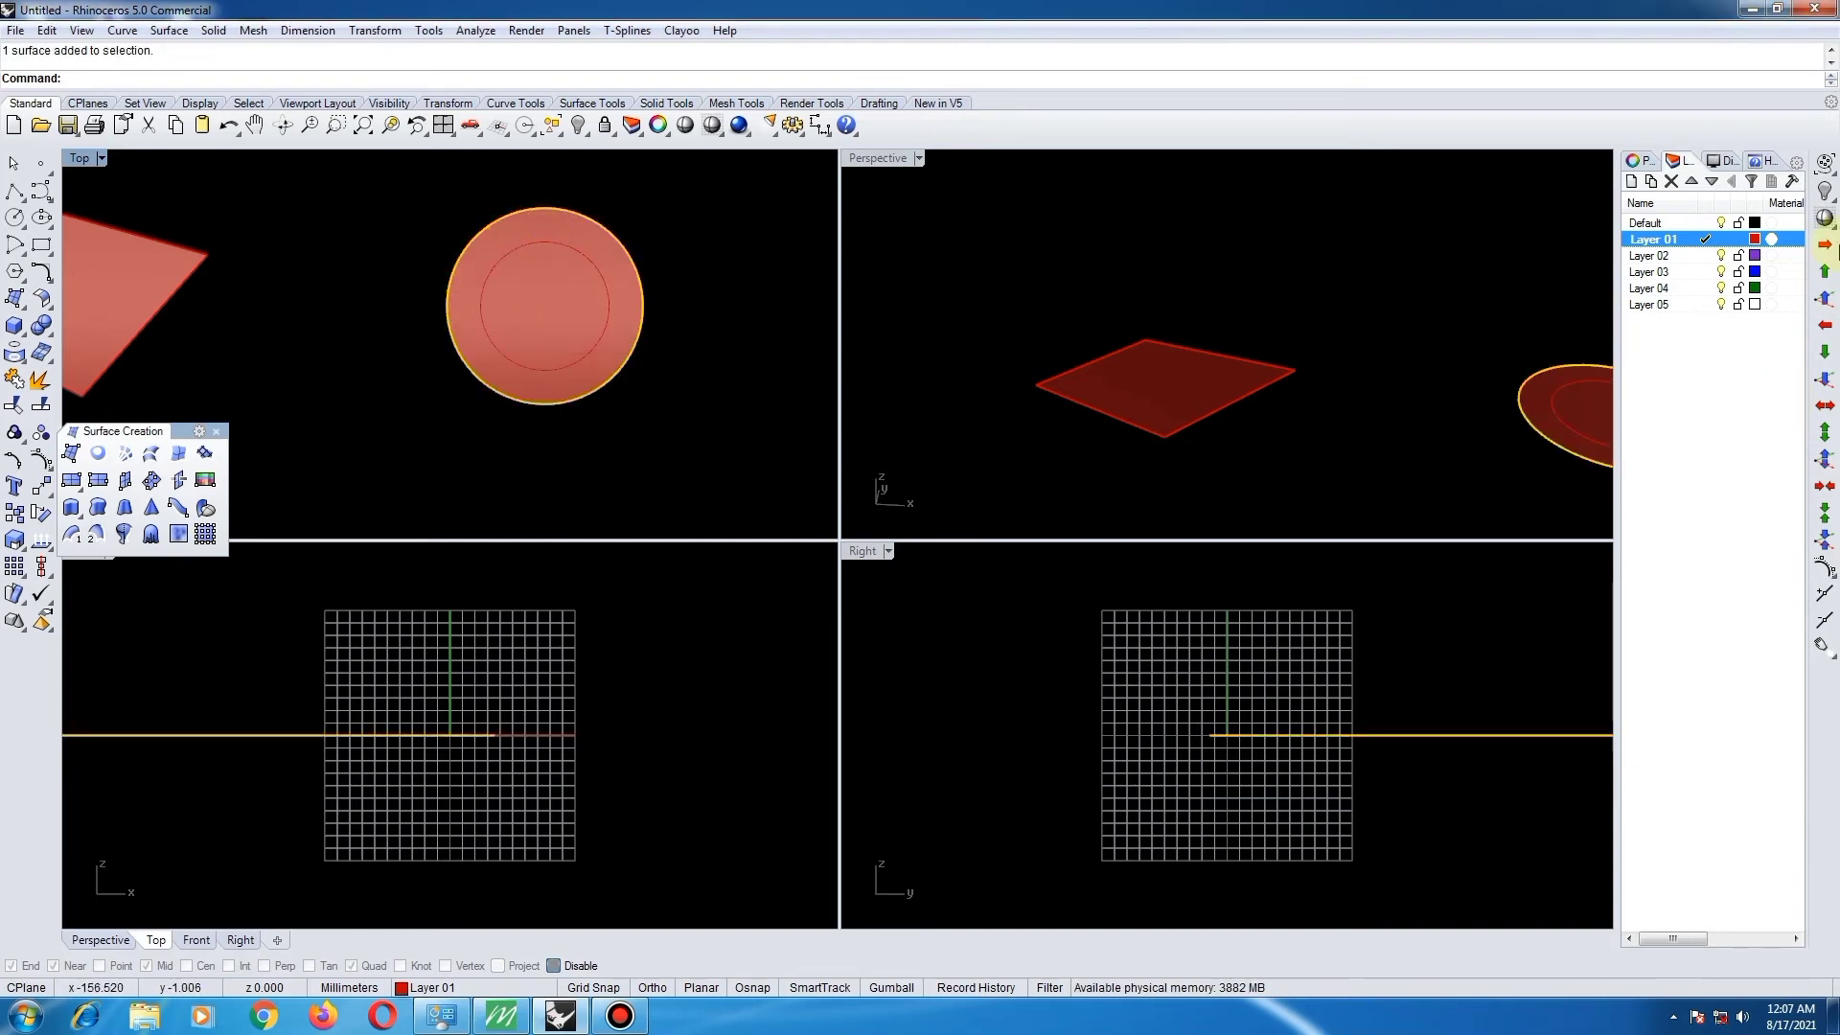
- Split the disk with the inner circle and delete the inner piece
click(40, 404)
click(559, 245)
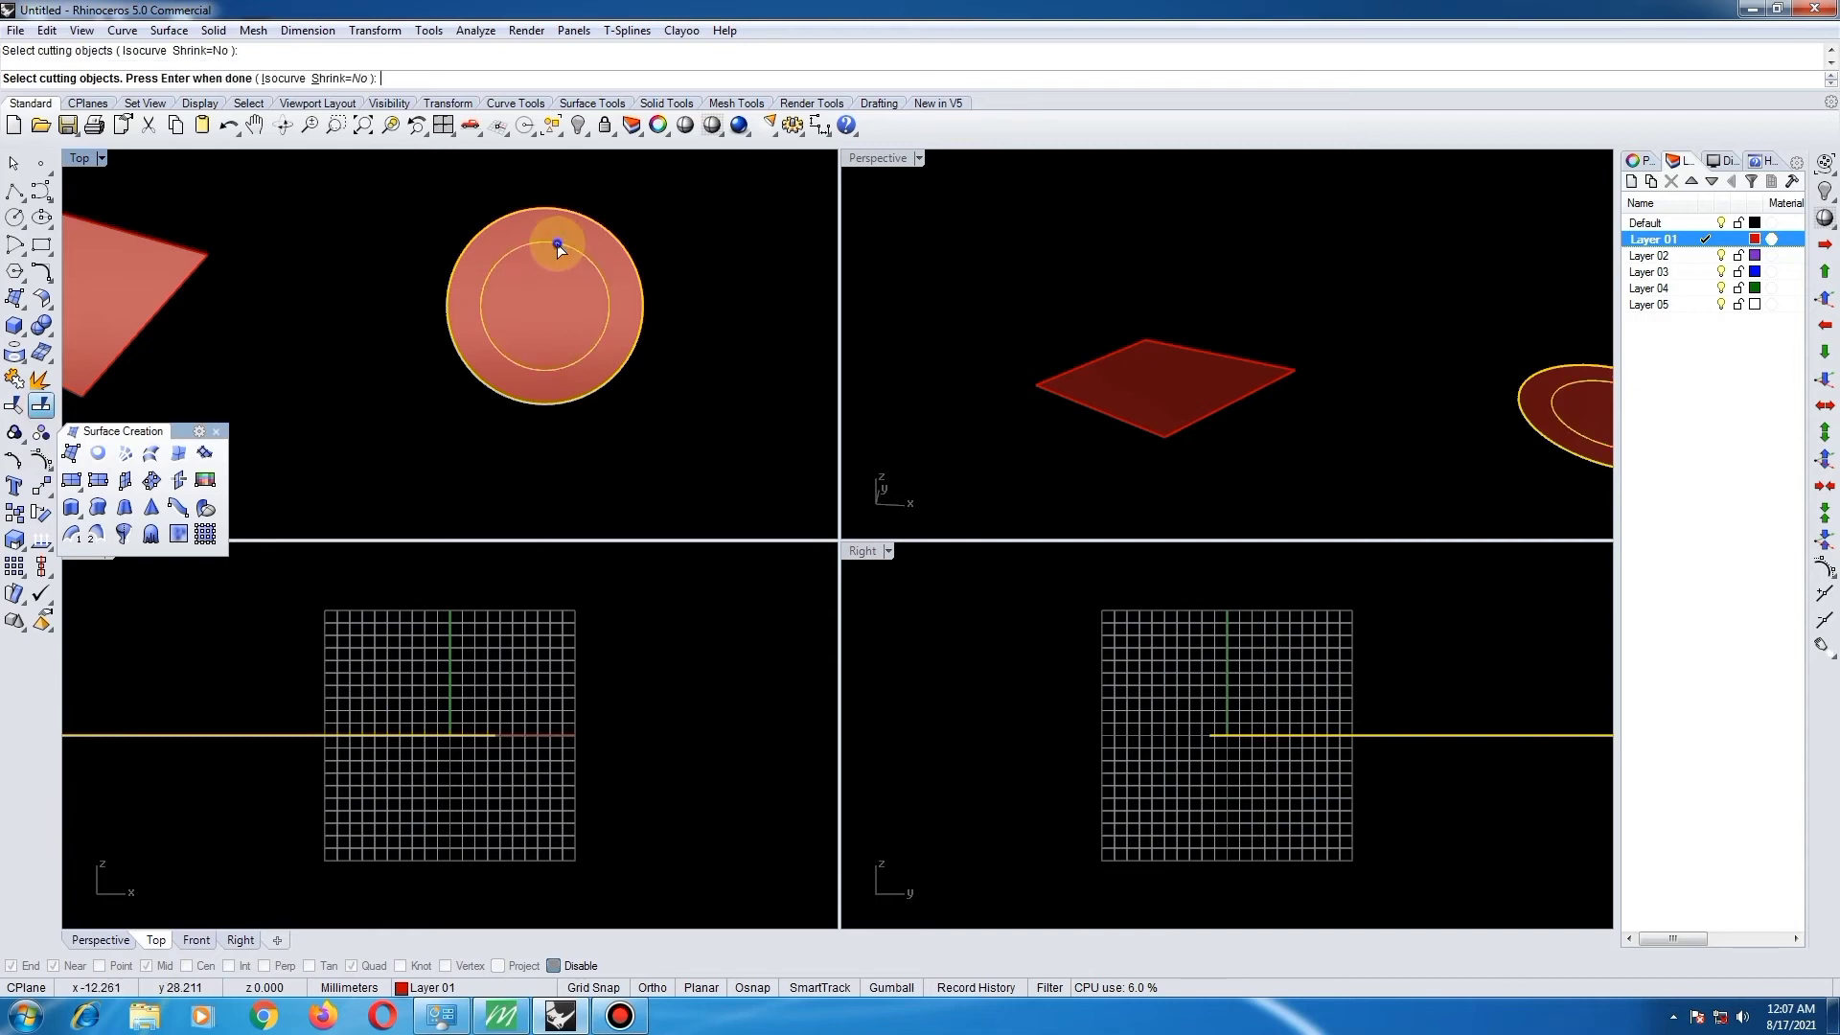
key(Return)
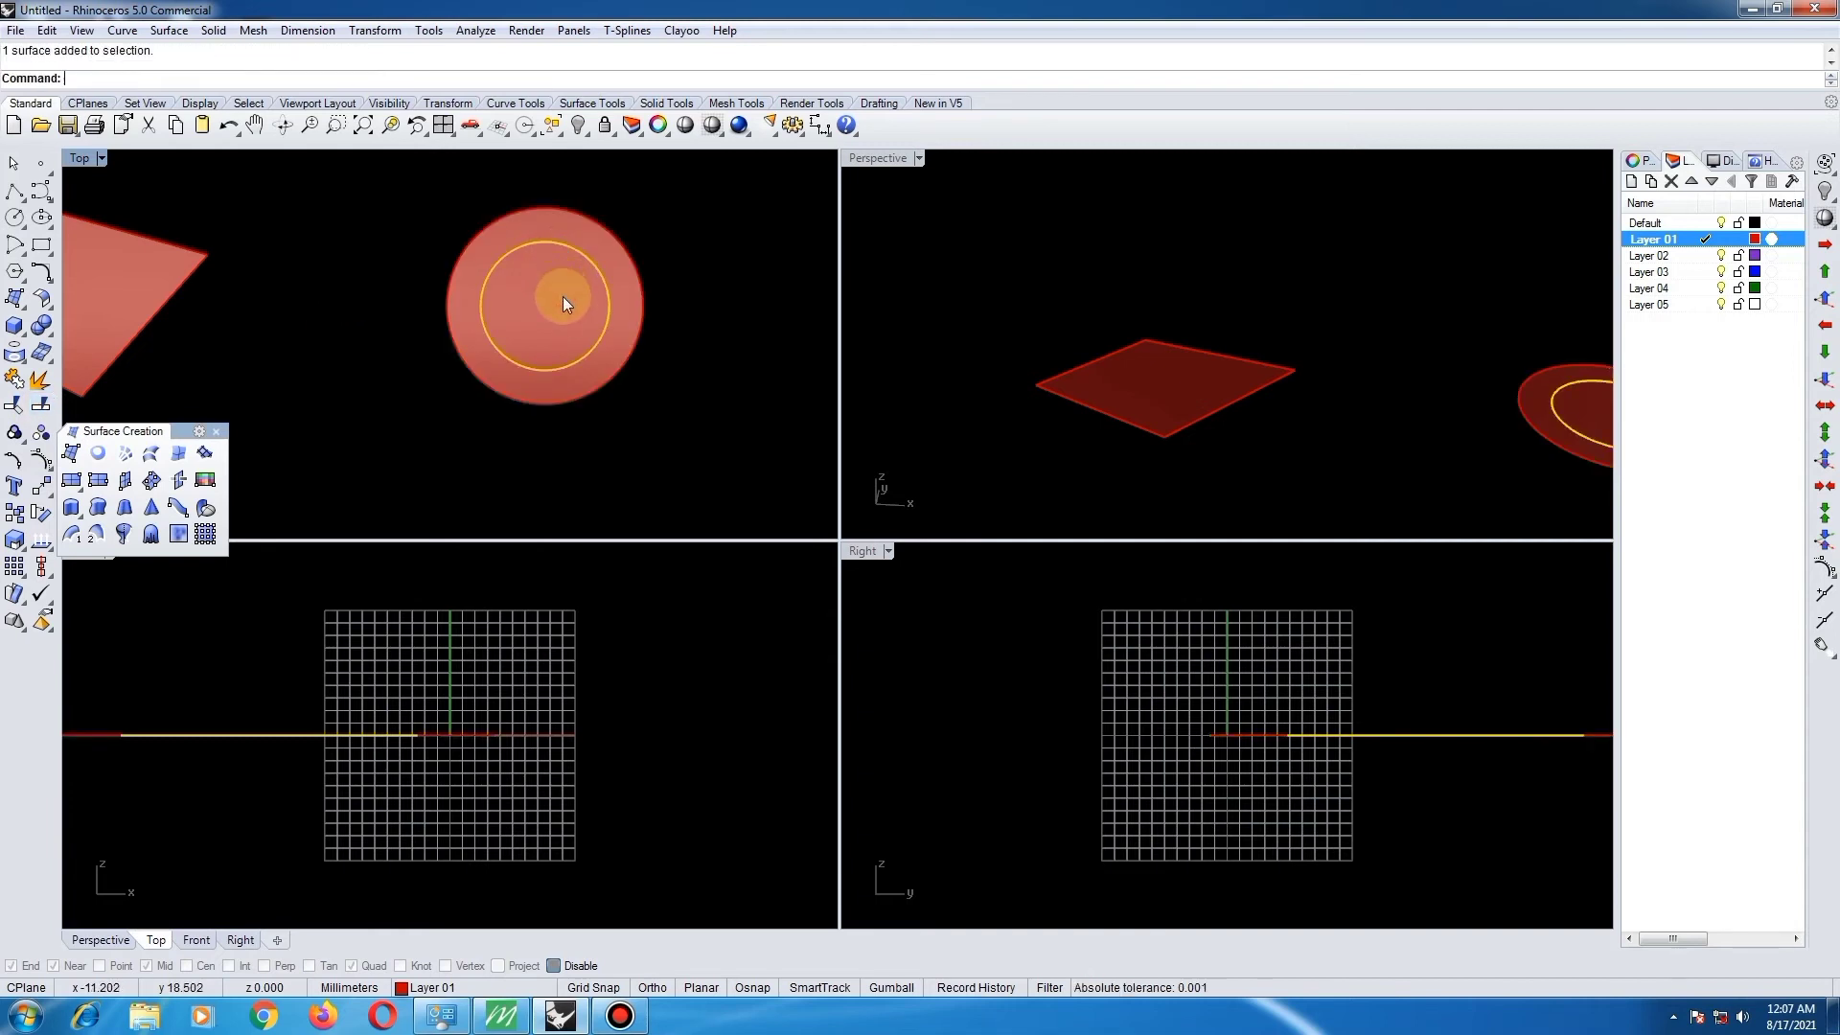
key(Delete)
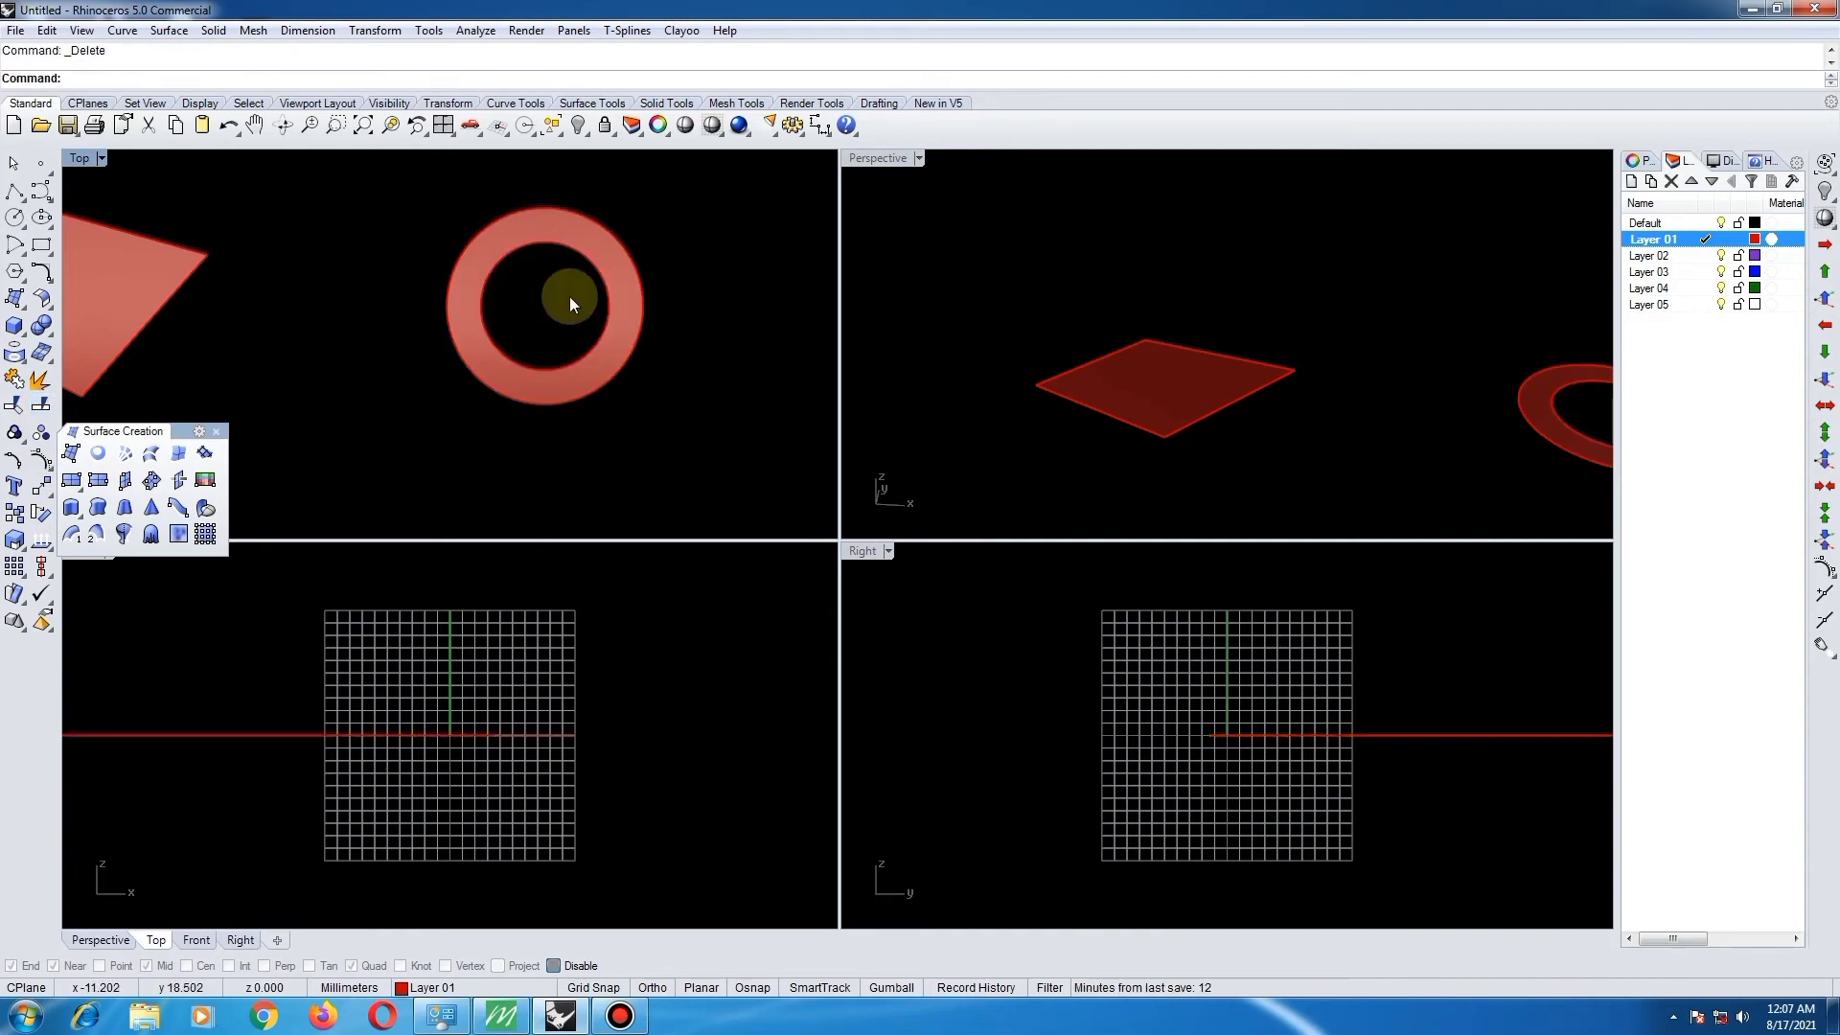
scroll(621, 345, down, 4)
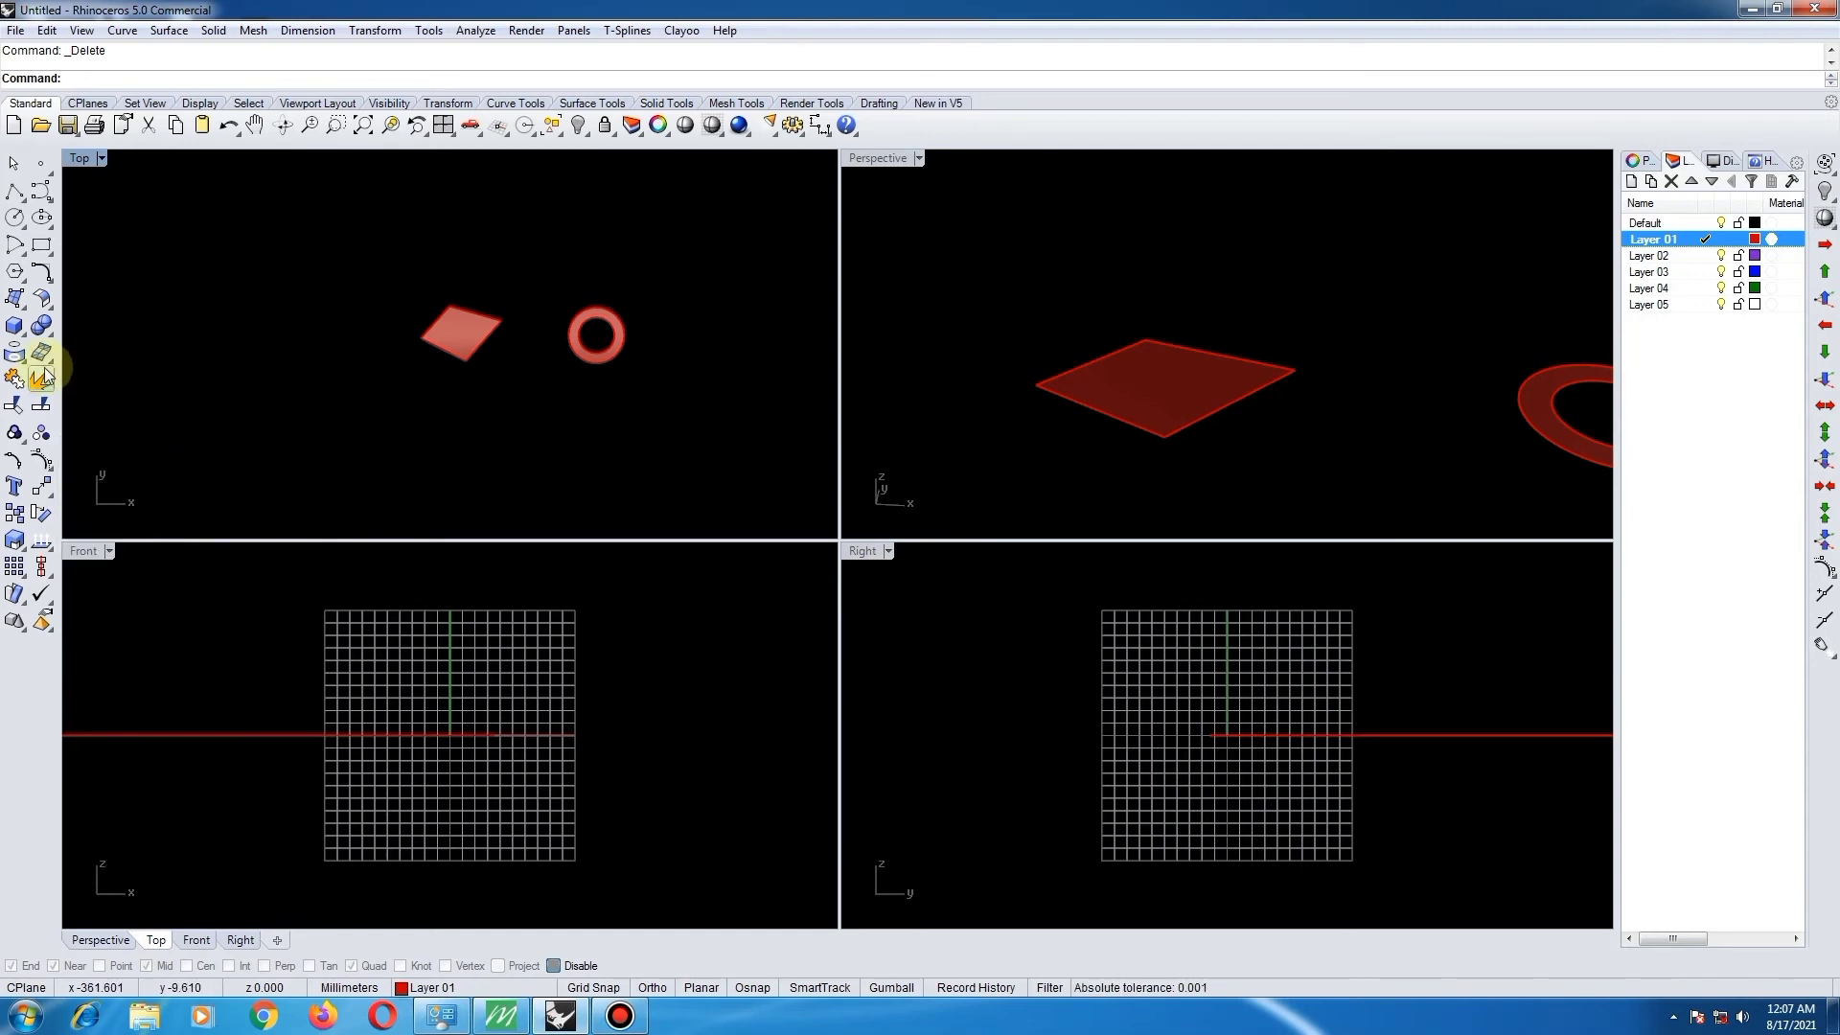
click(46, 304)
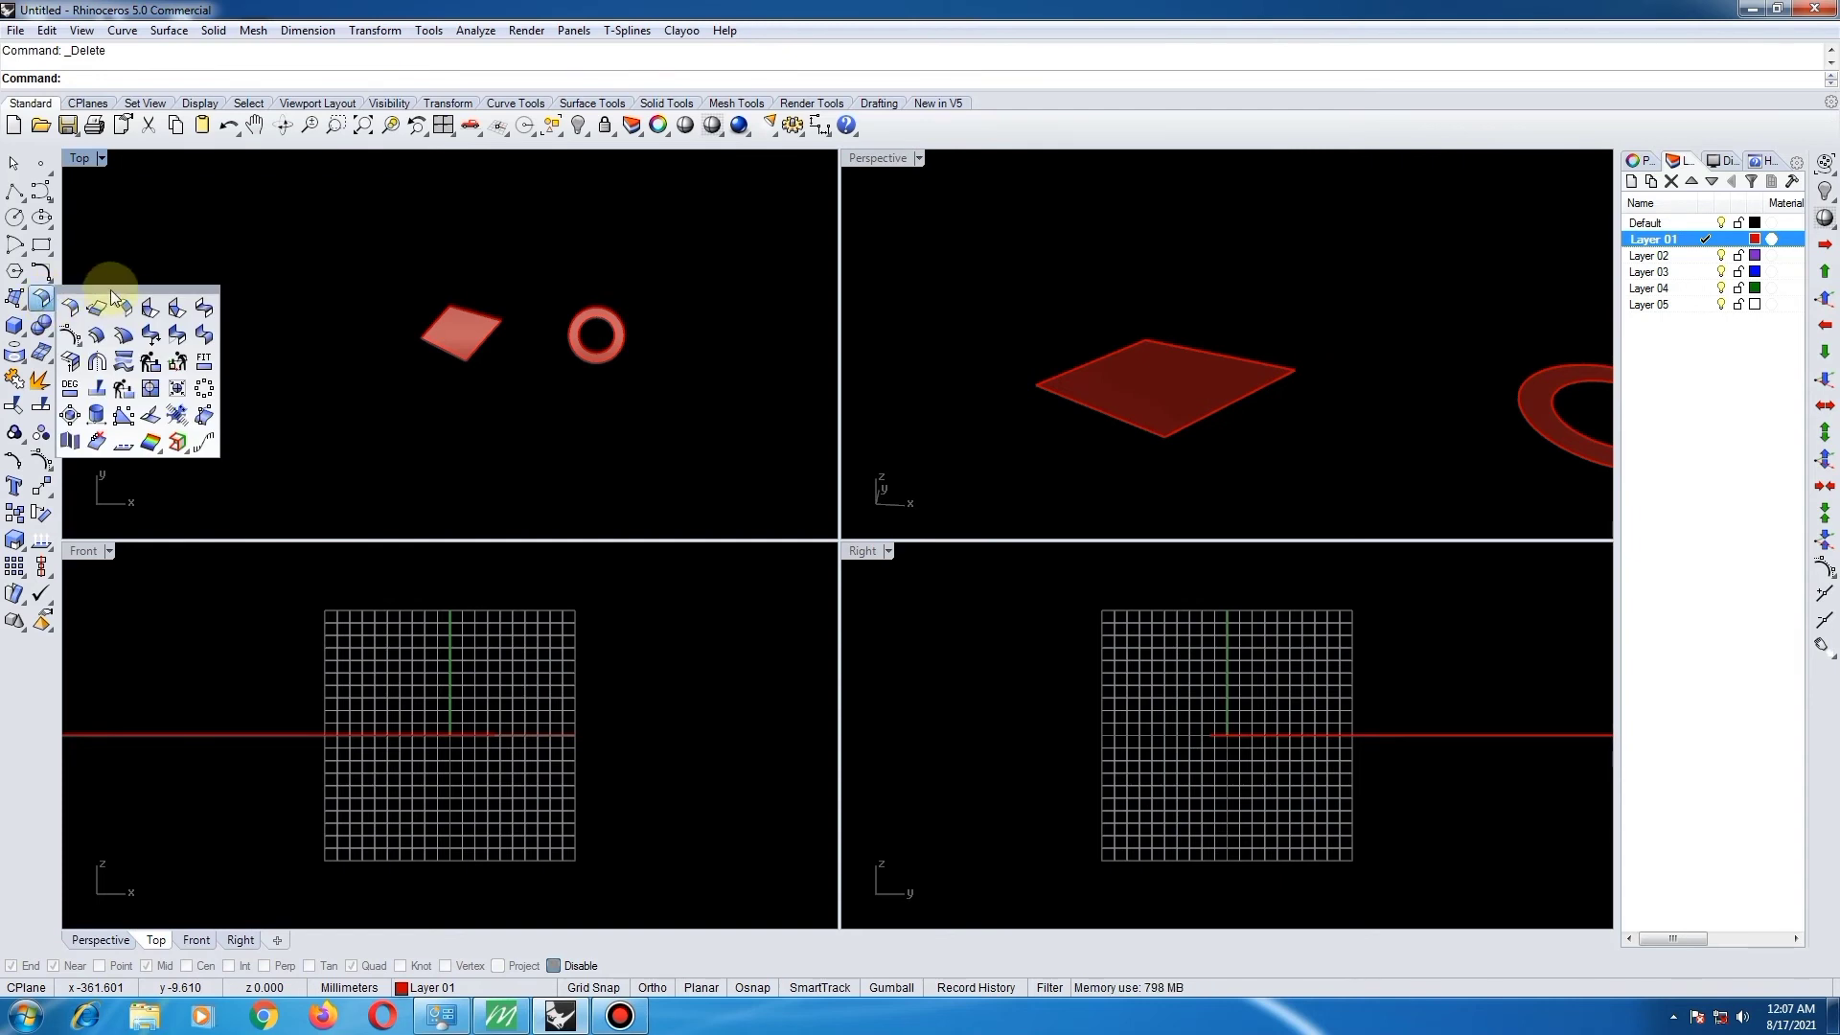
drag(120, 288, 120, 295)
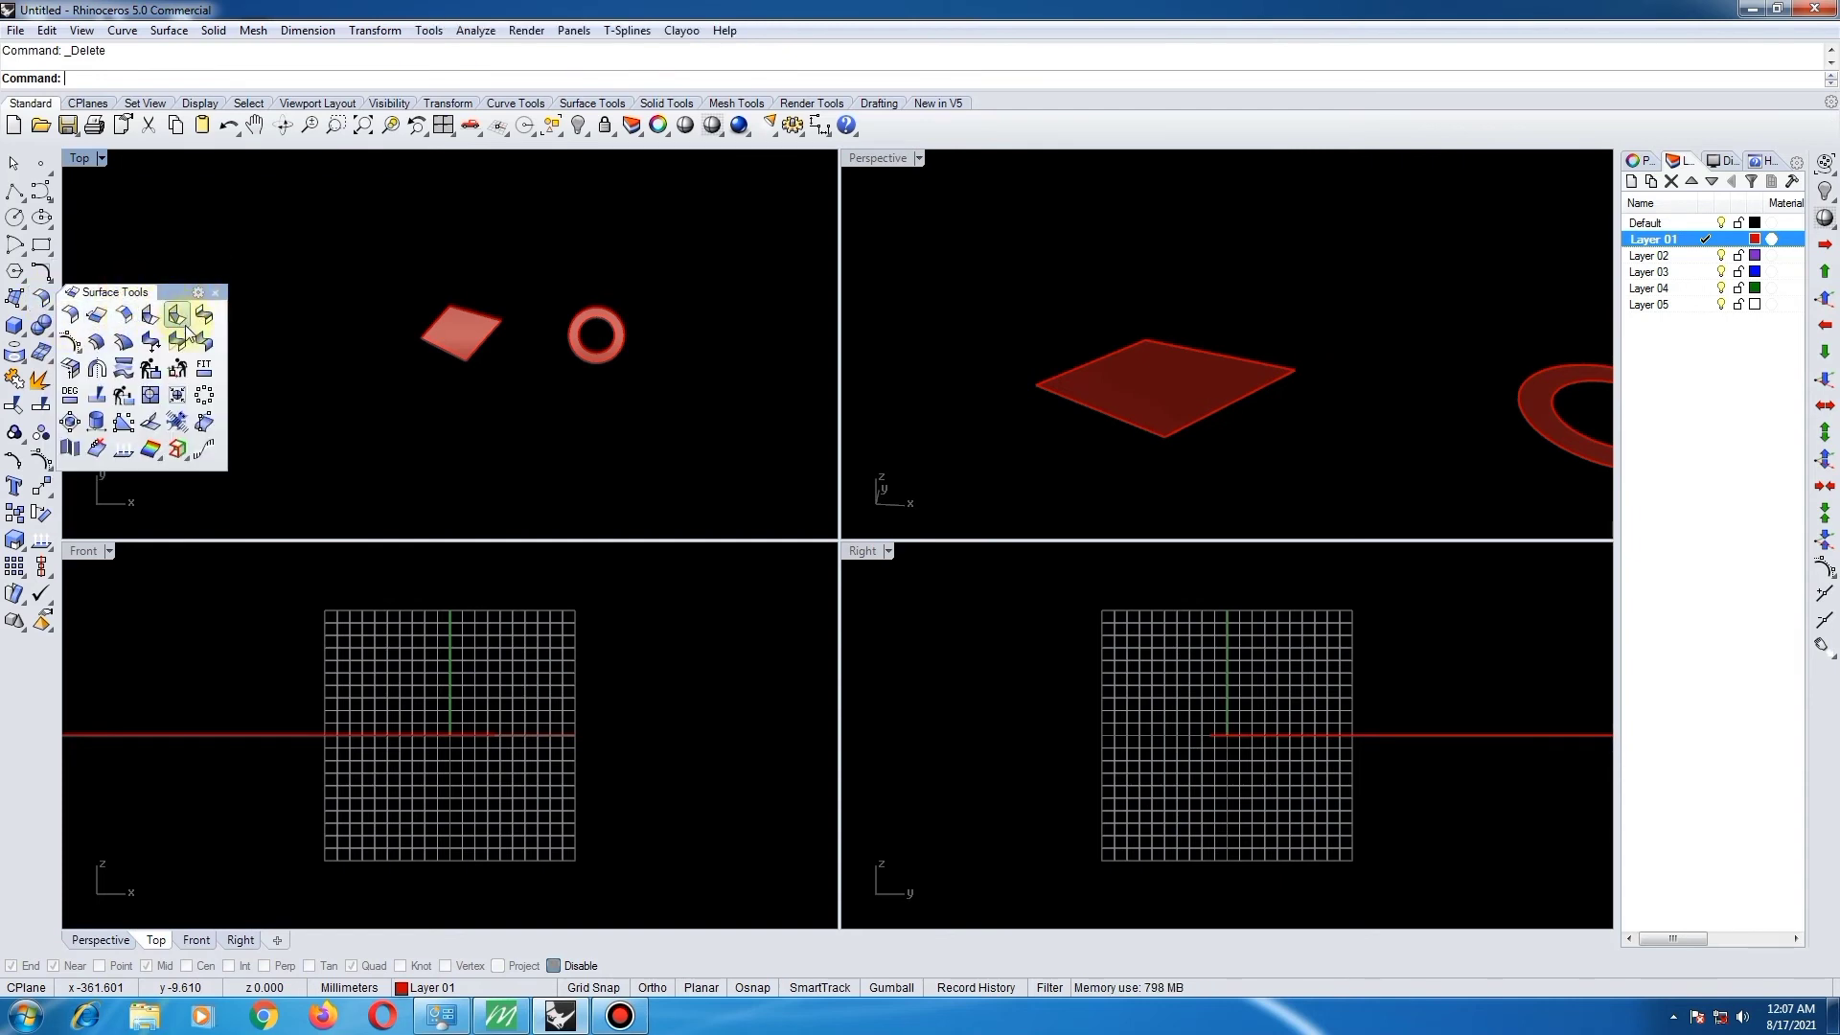
click(454, 342)
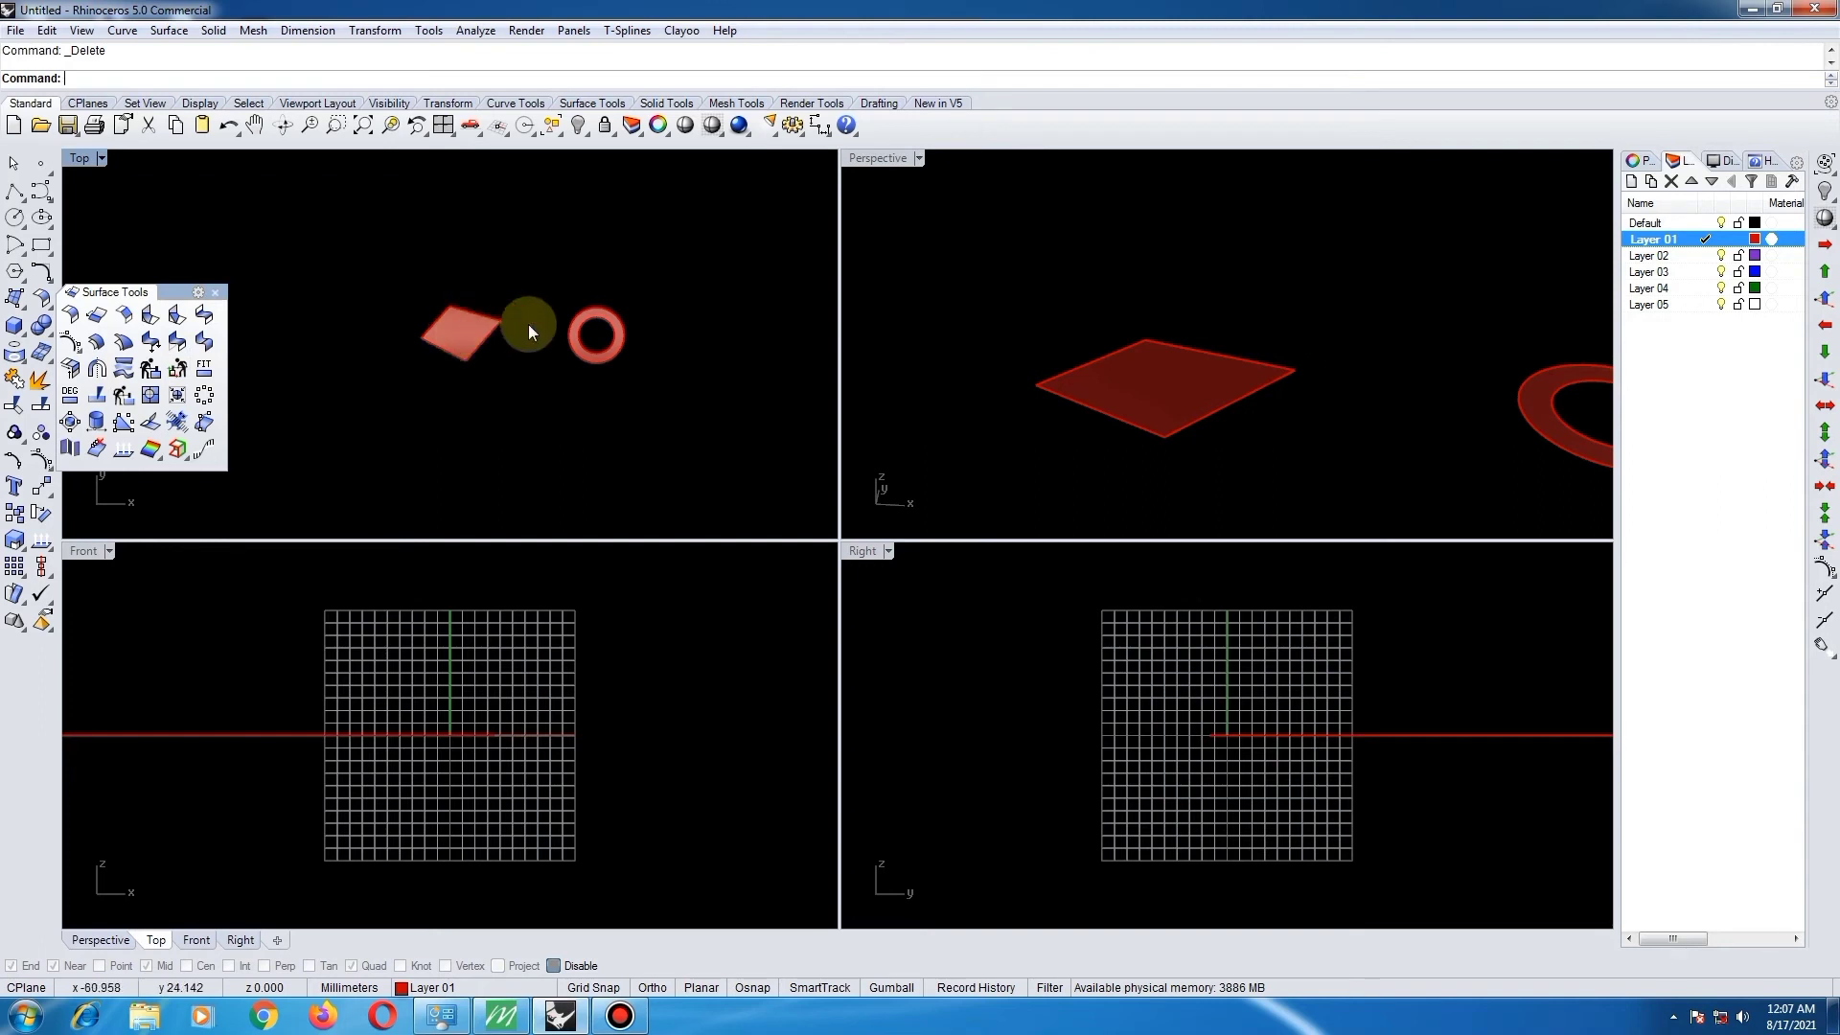
right_drag(470, 331, 417, 352)
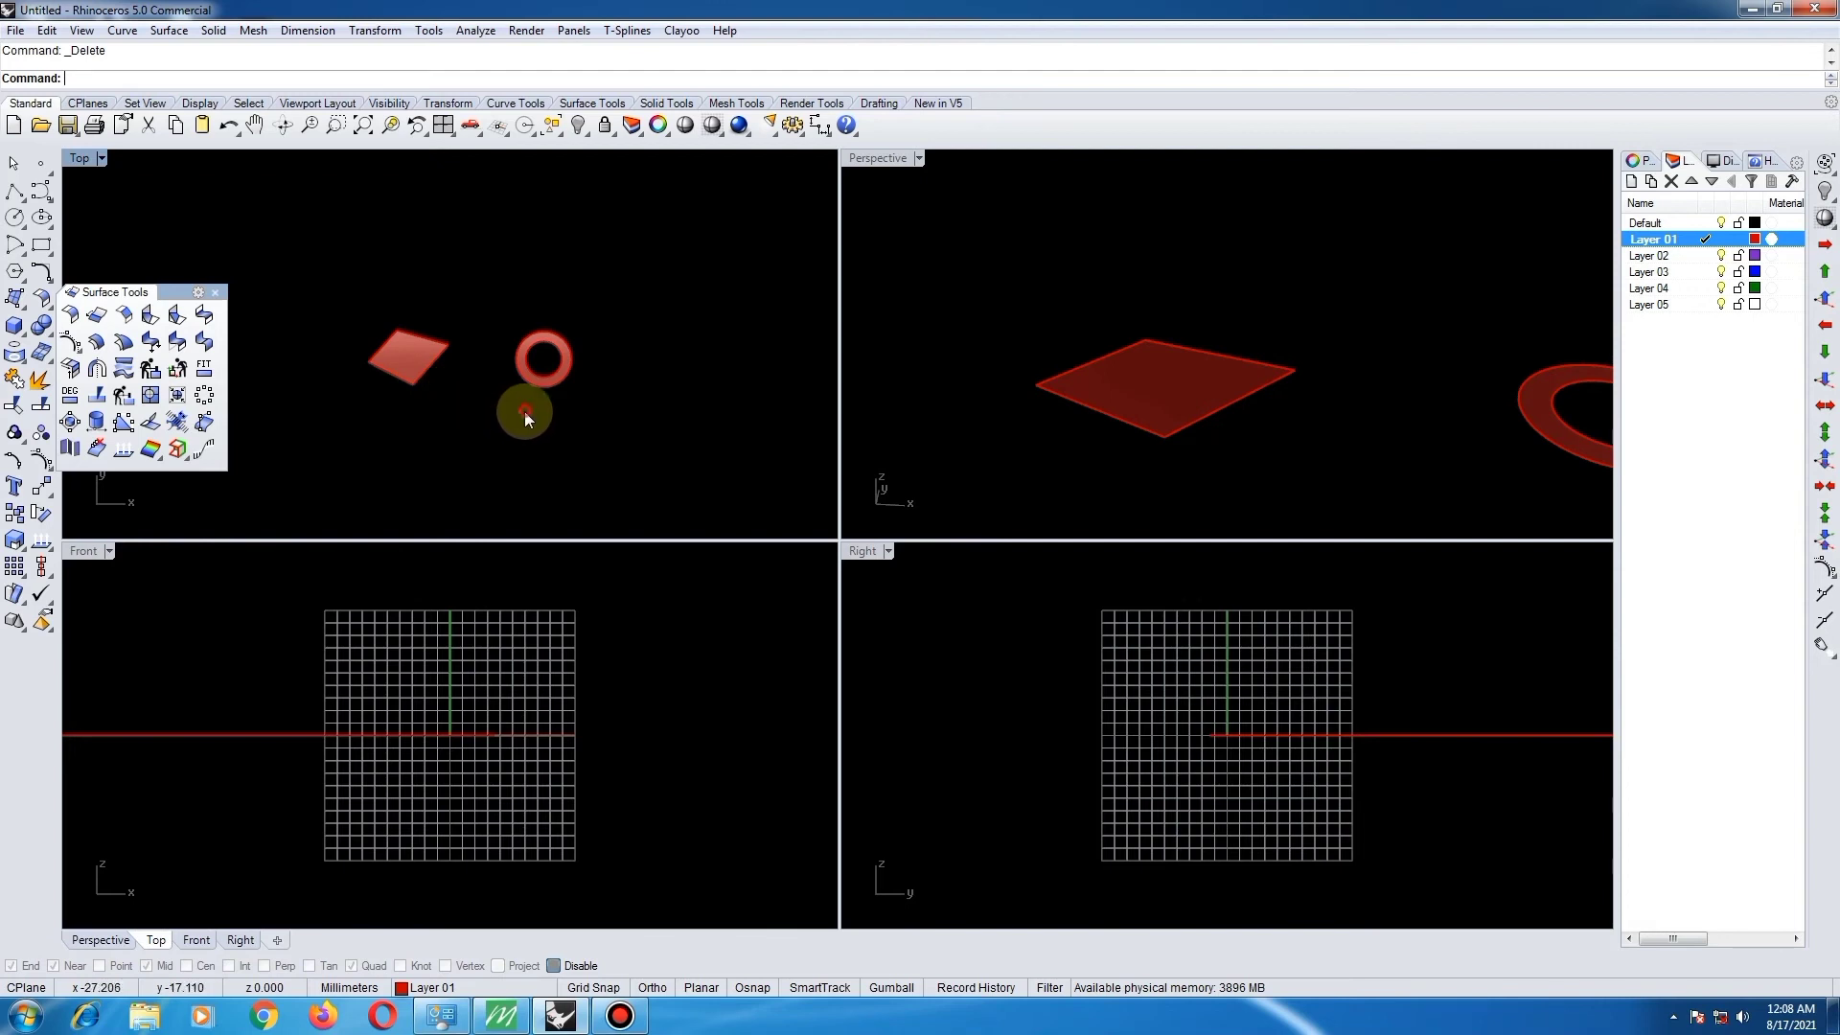
click(215, 294)
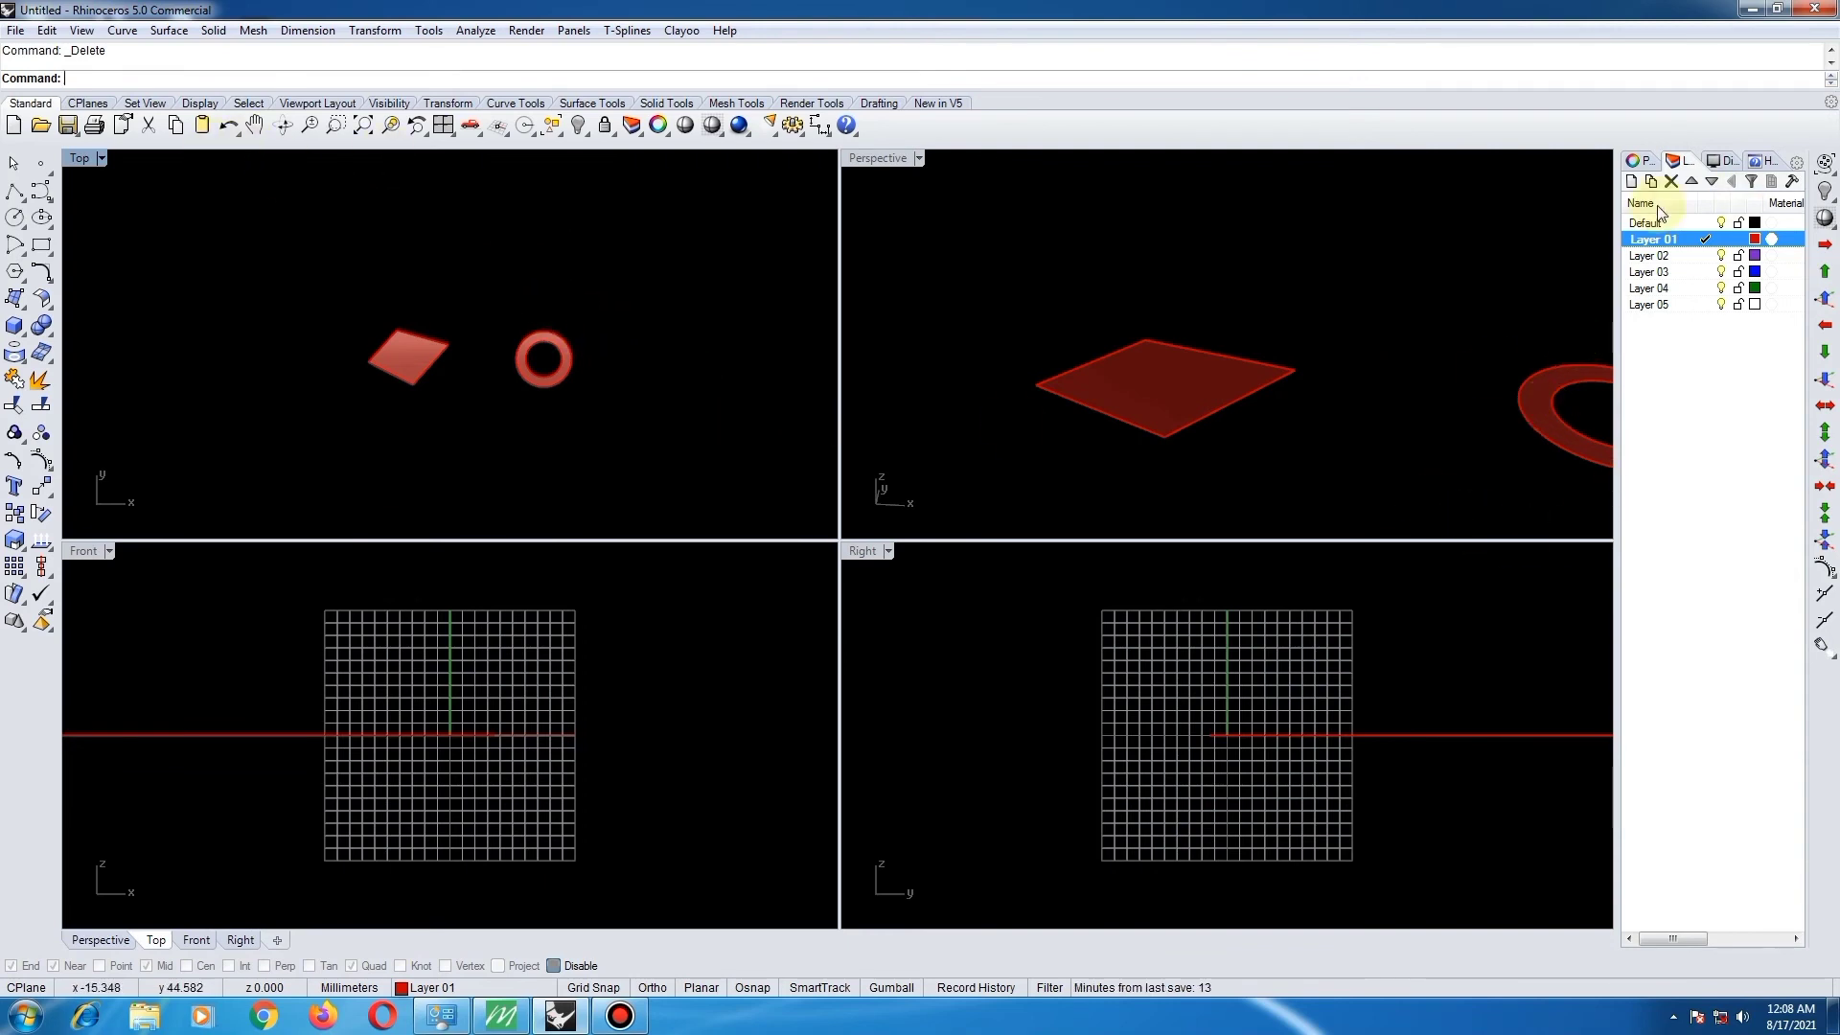
- Create Layer 06, Layer 07 and Layer 08 with the New Layer button
click(1735, 418)
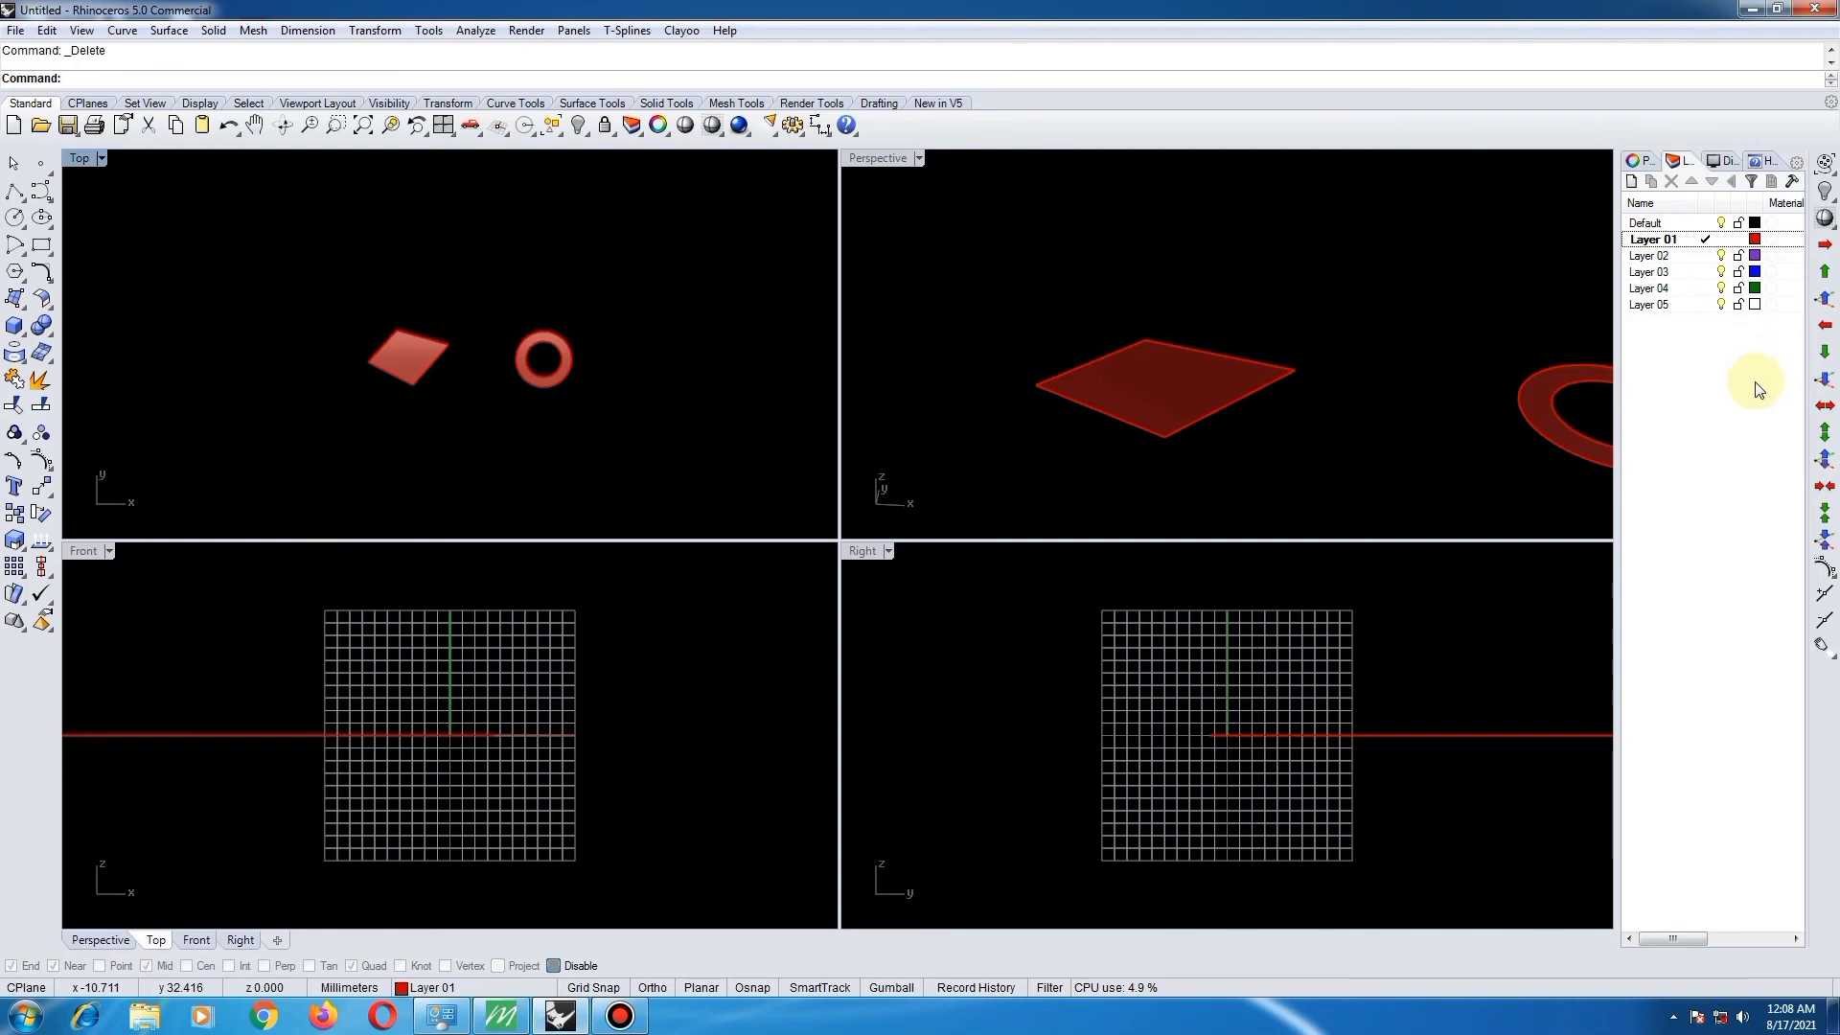
click(1633, 183)
click(1632, 183)
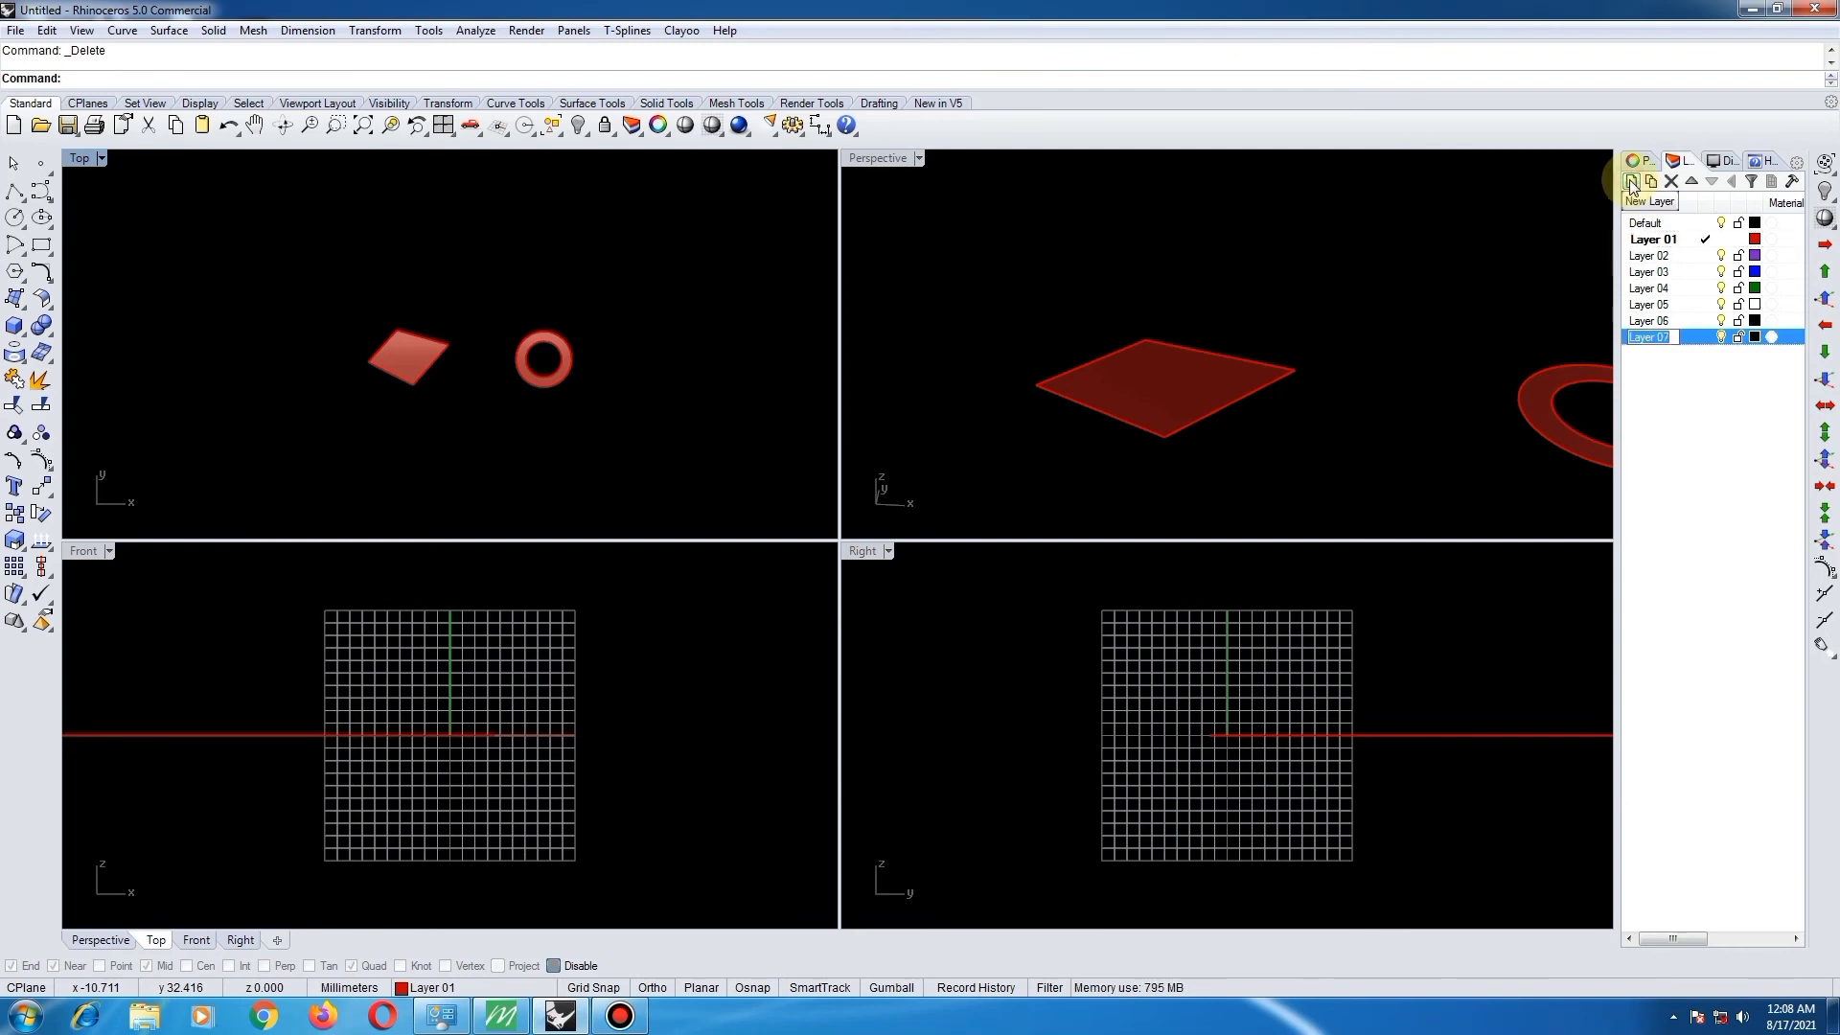
click(1632, 183)
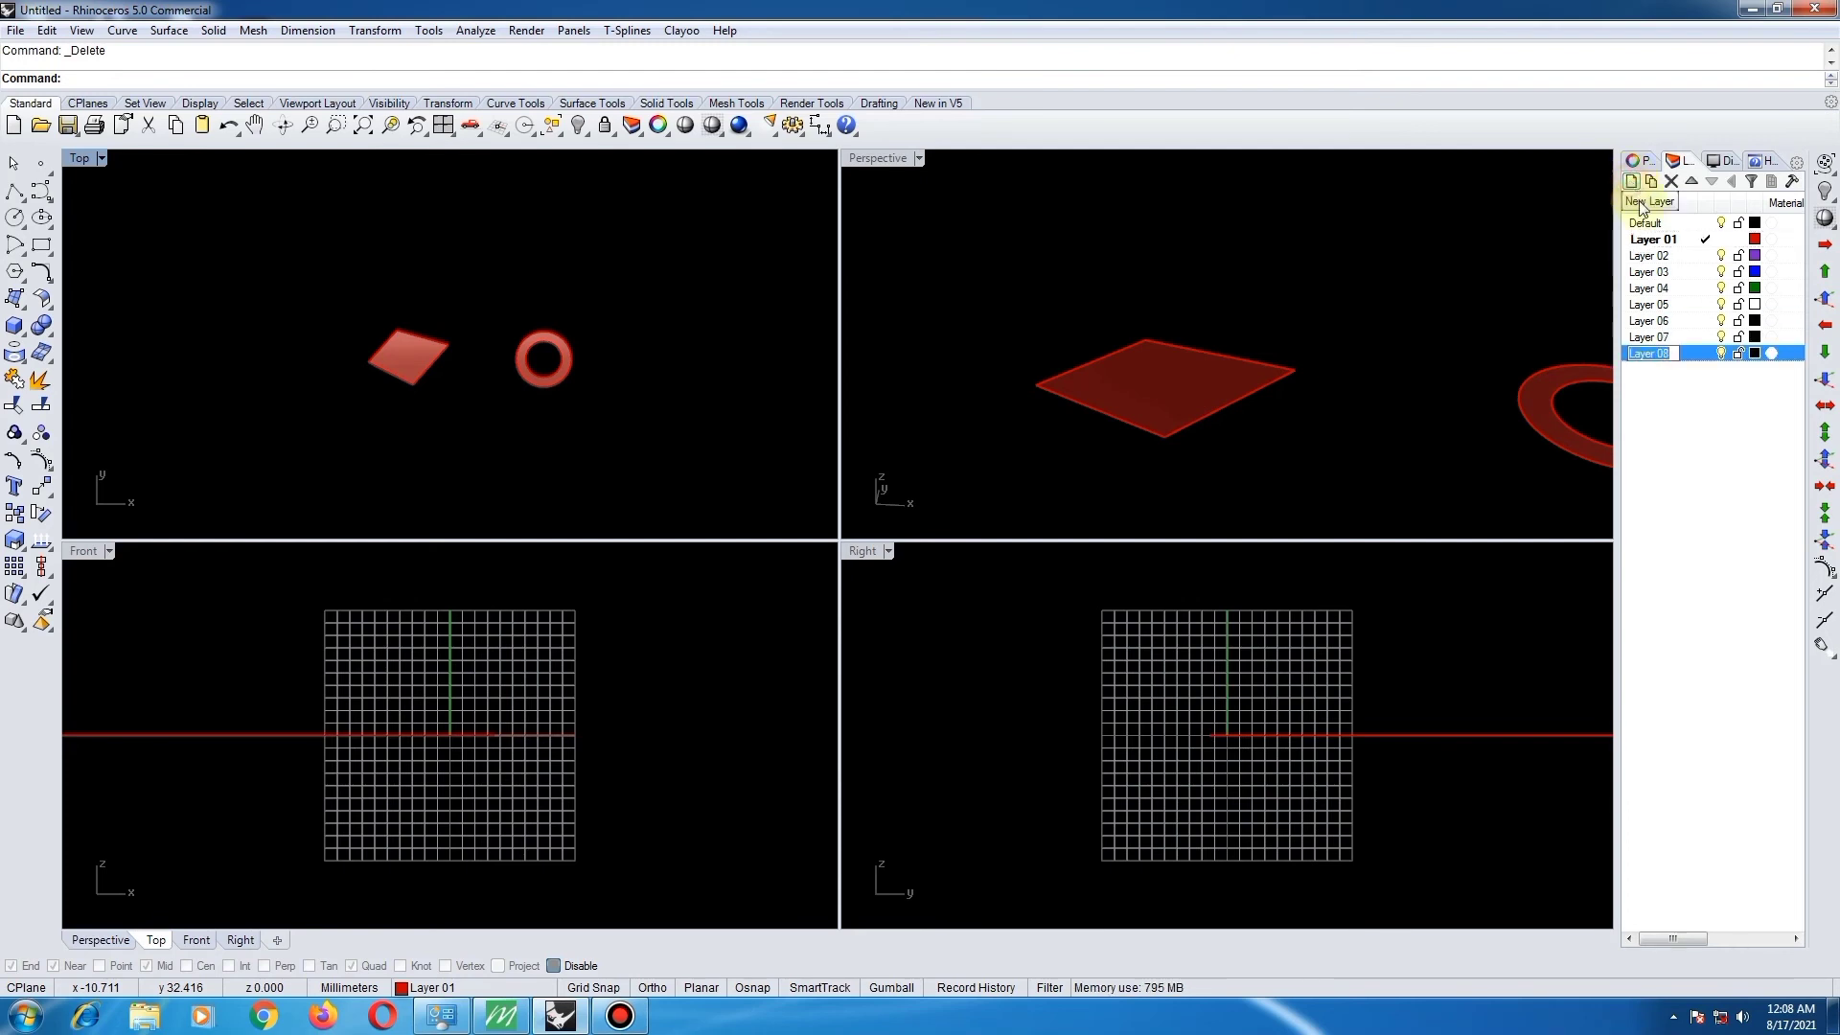
click(1740, 455)
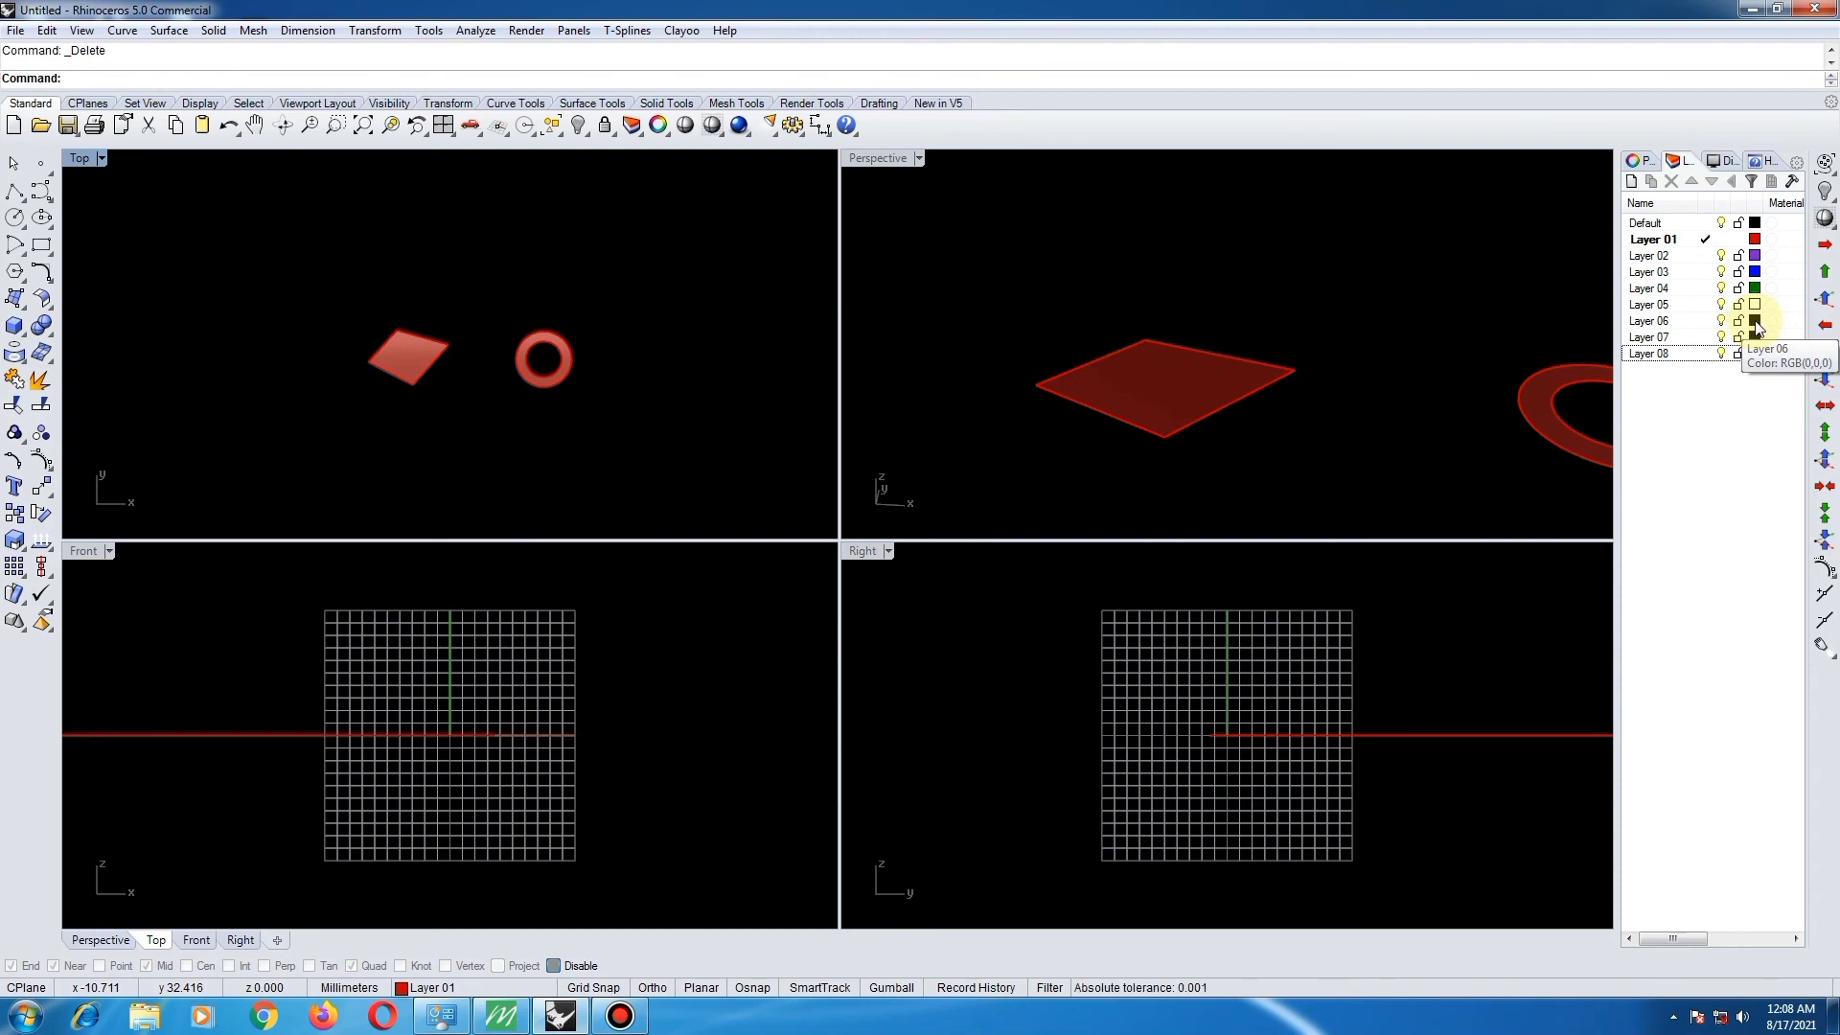
- Set Layer 06's colour to Brown
click(1755, 322)
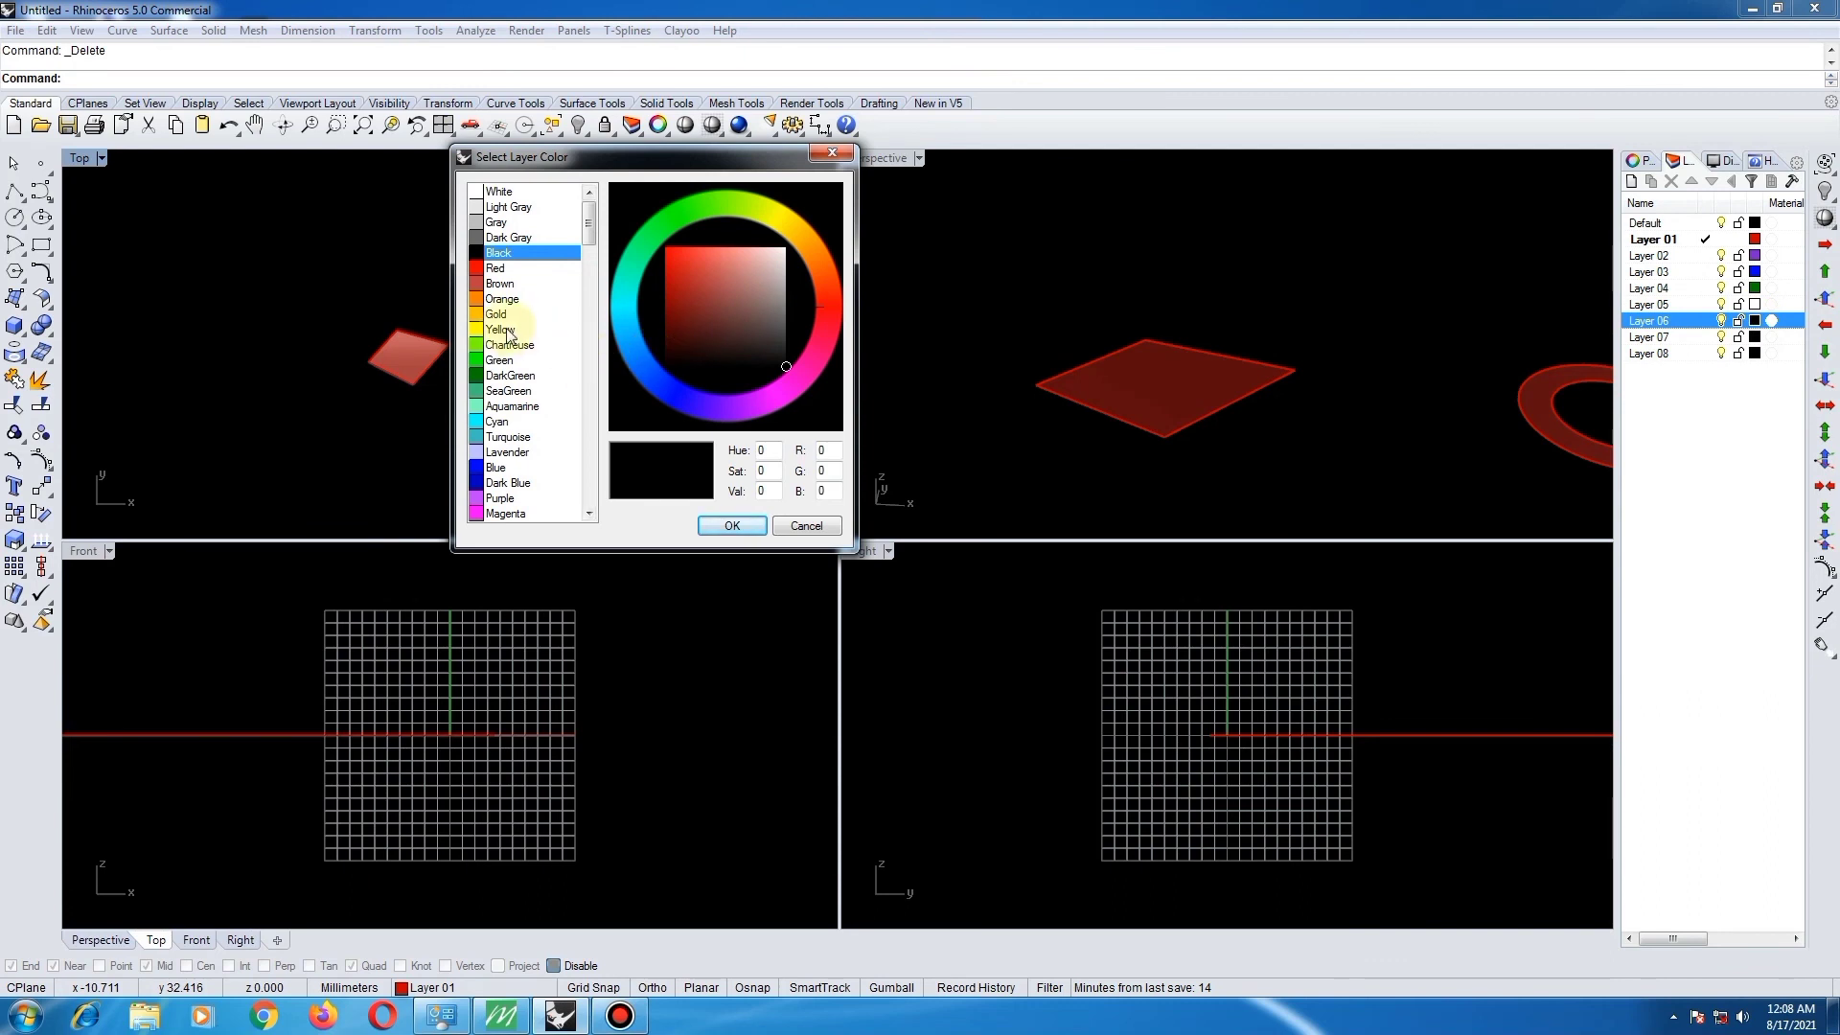
click(477, 285)
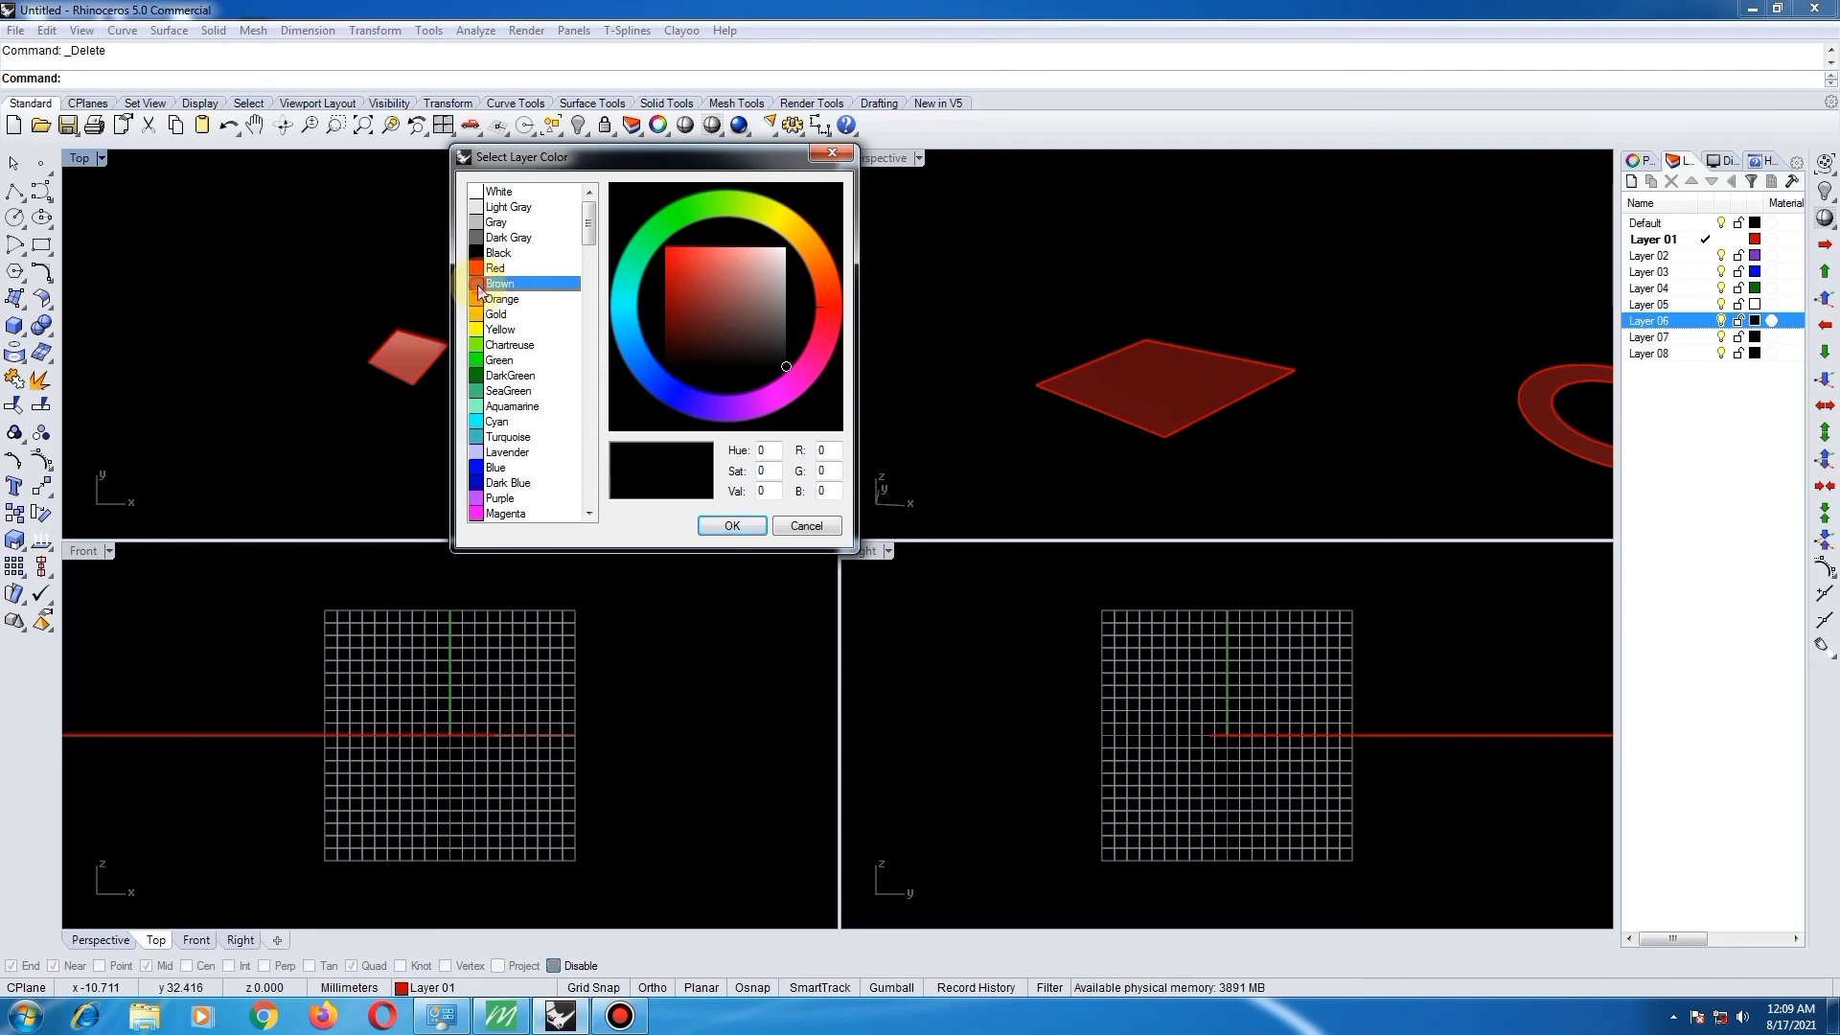
click(744, 531)
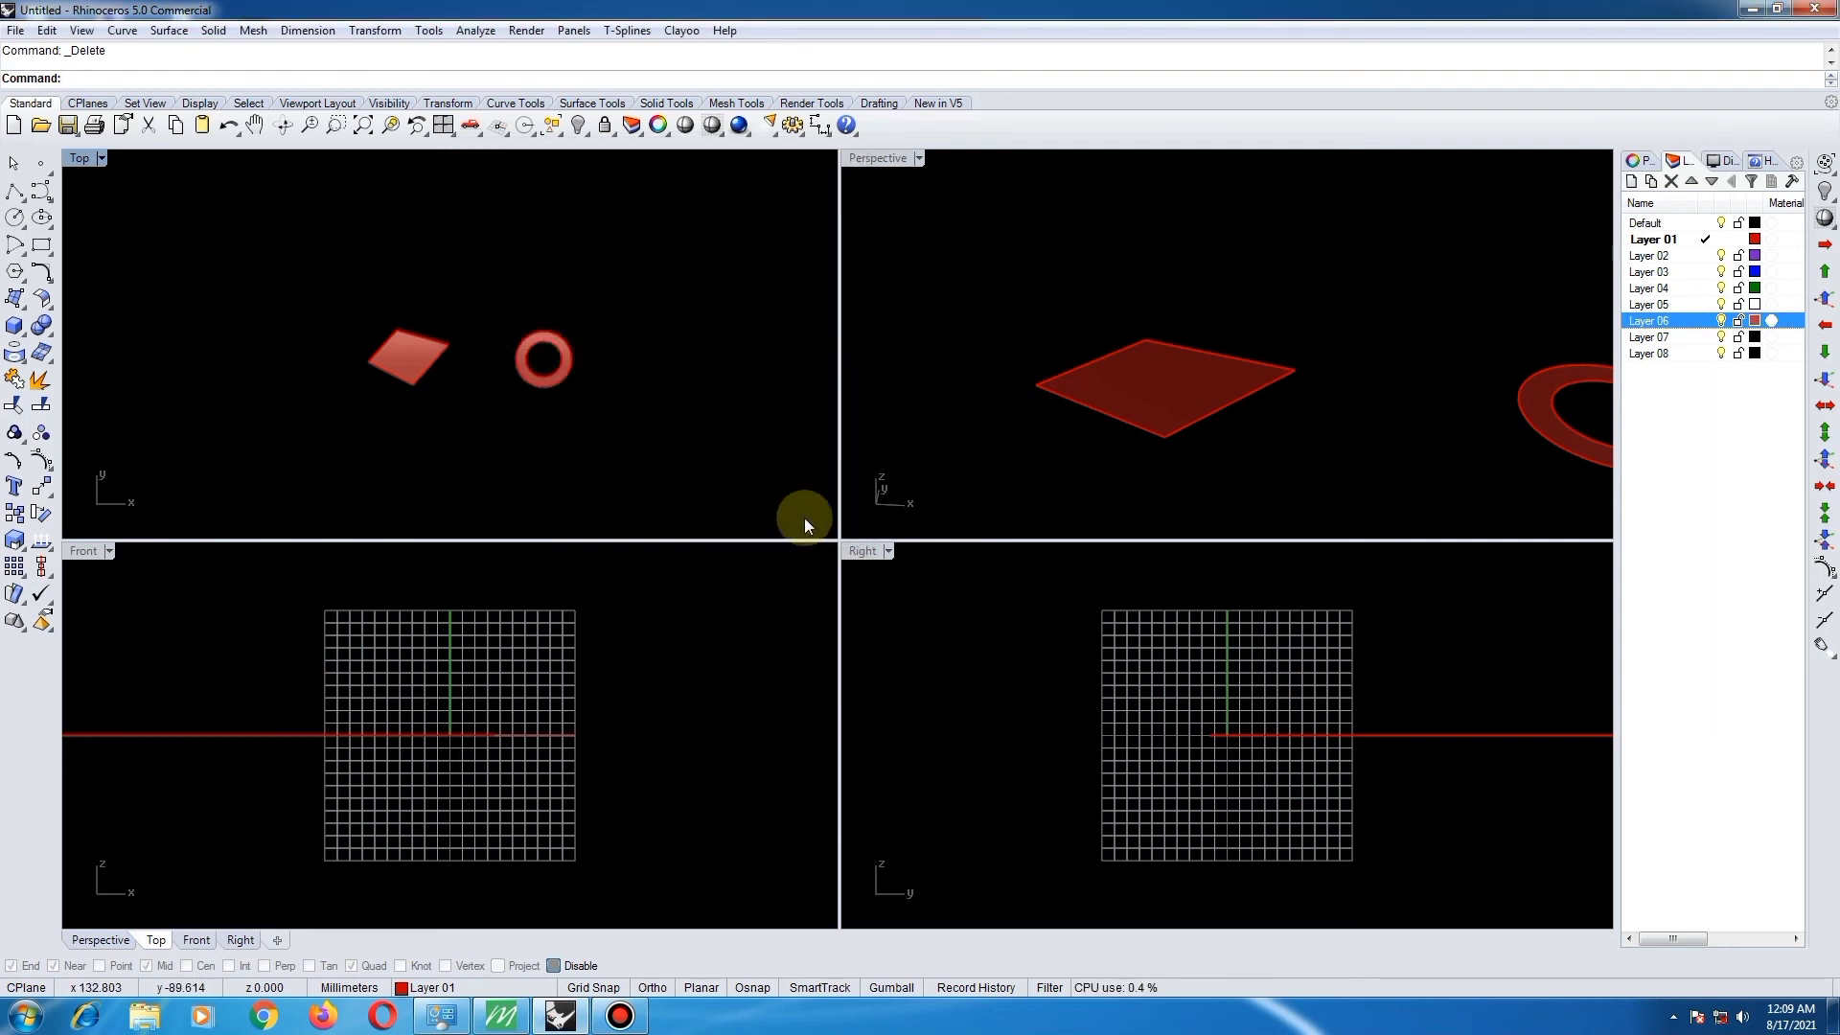
- Set Layer 07's colour to Green
click(1757, 337)
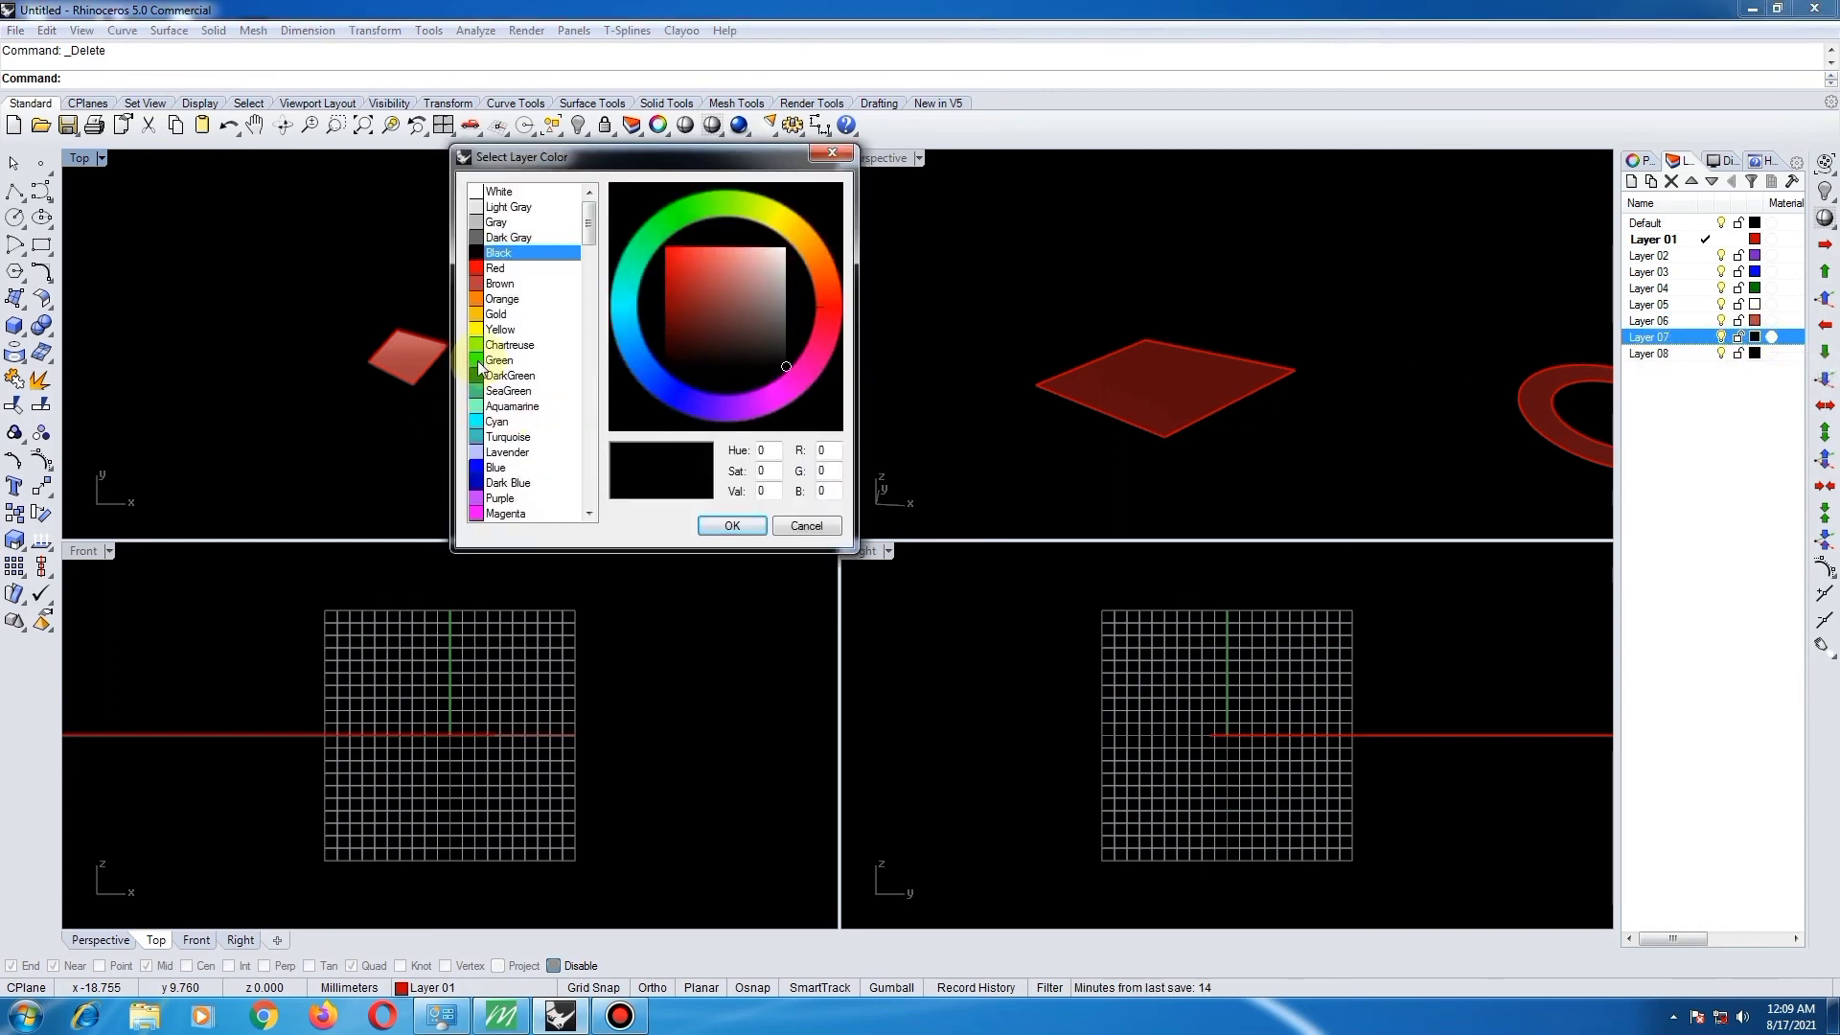
click(481, 362)
click(731, 526)
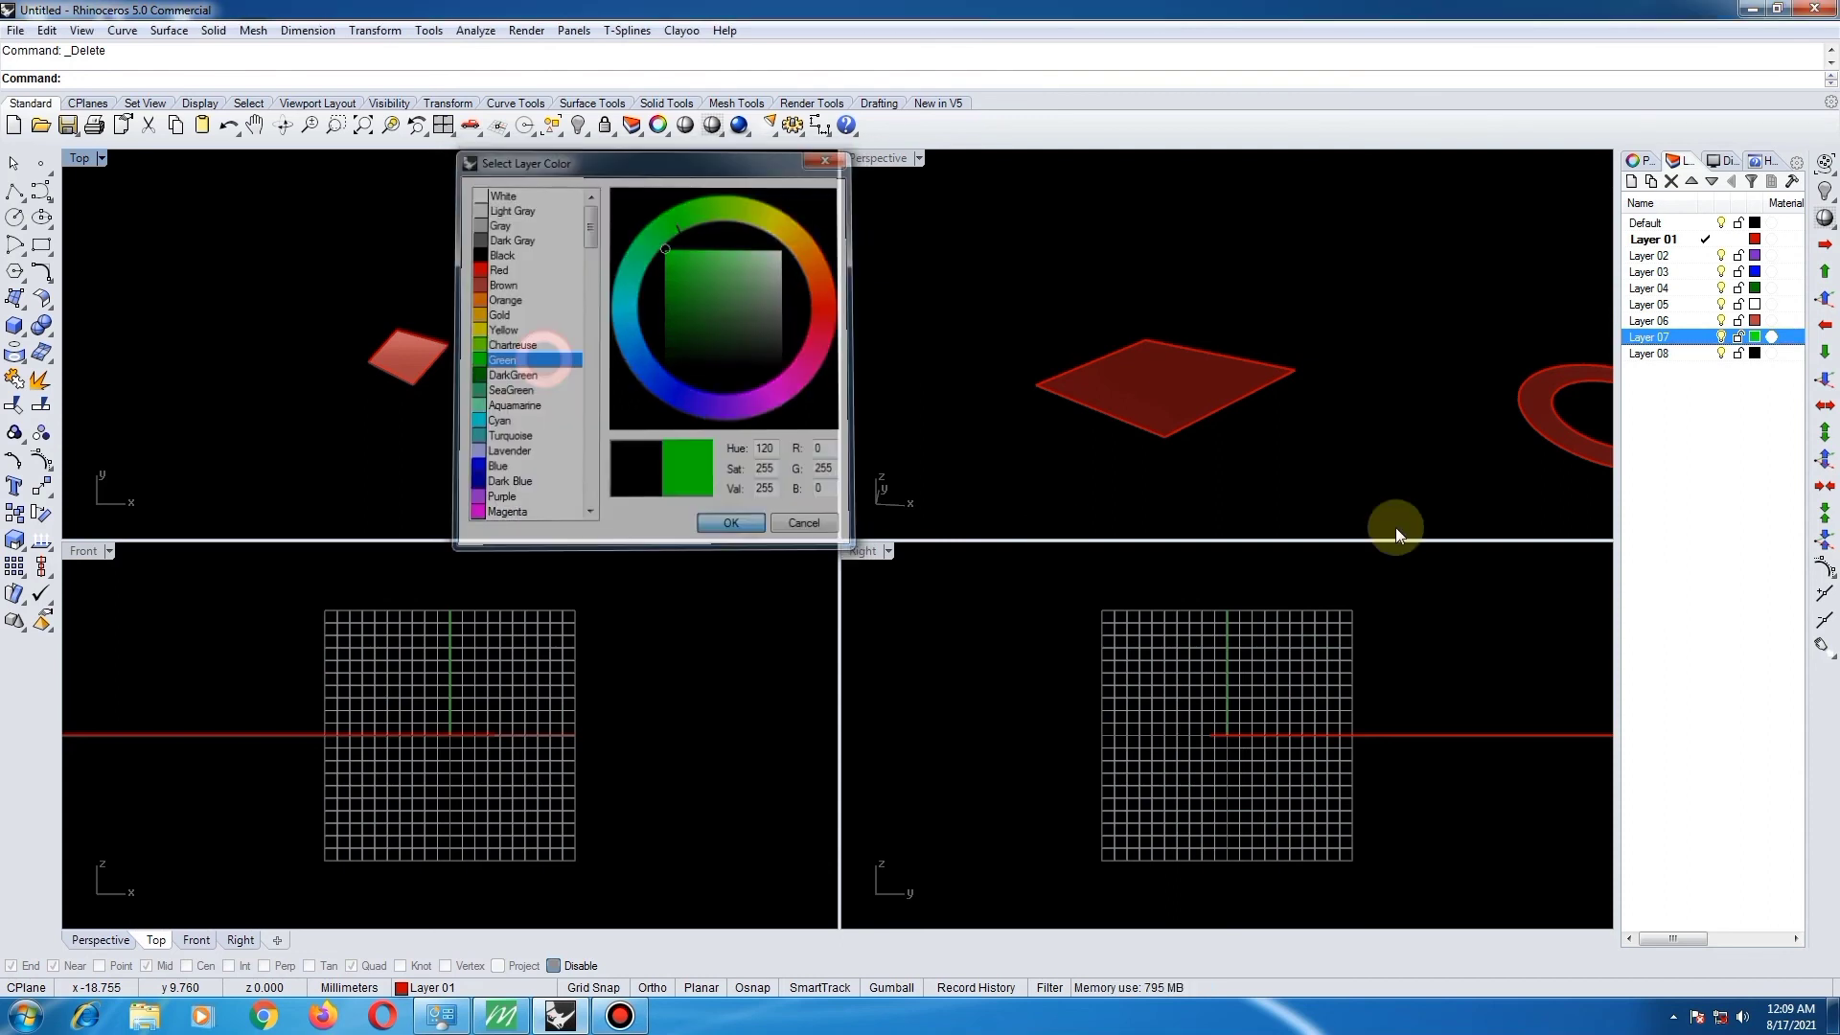
click(1741, 410)
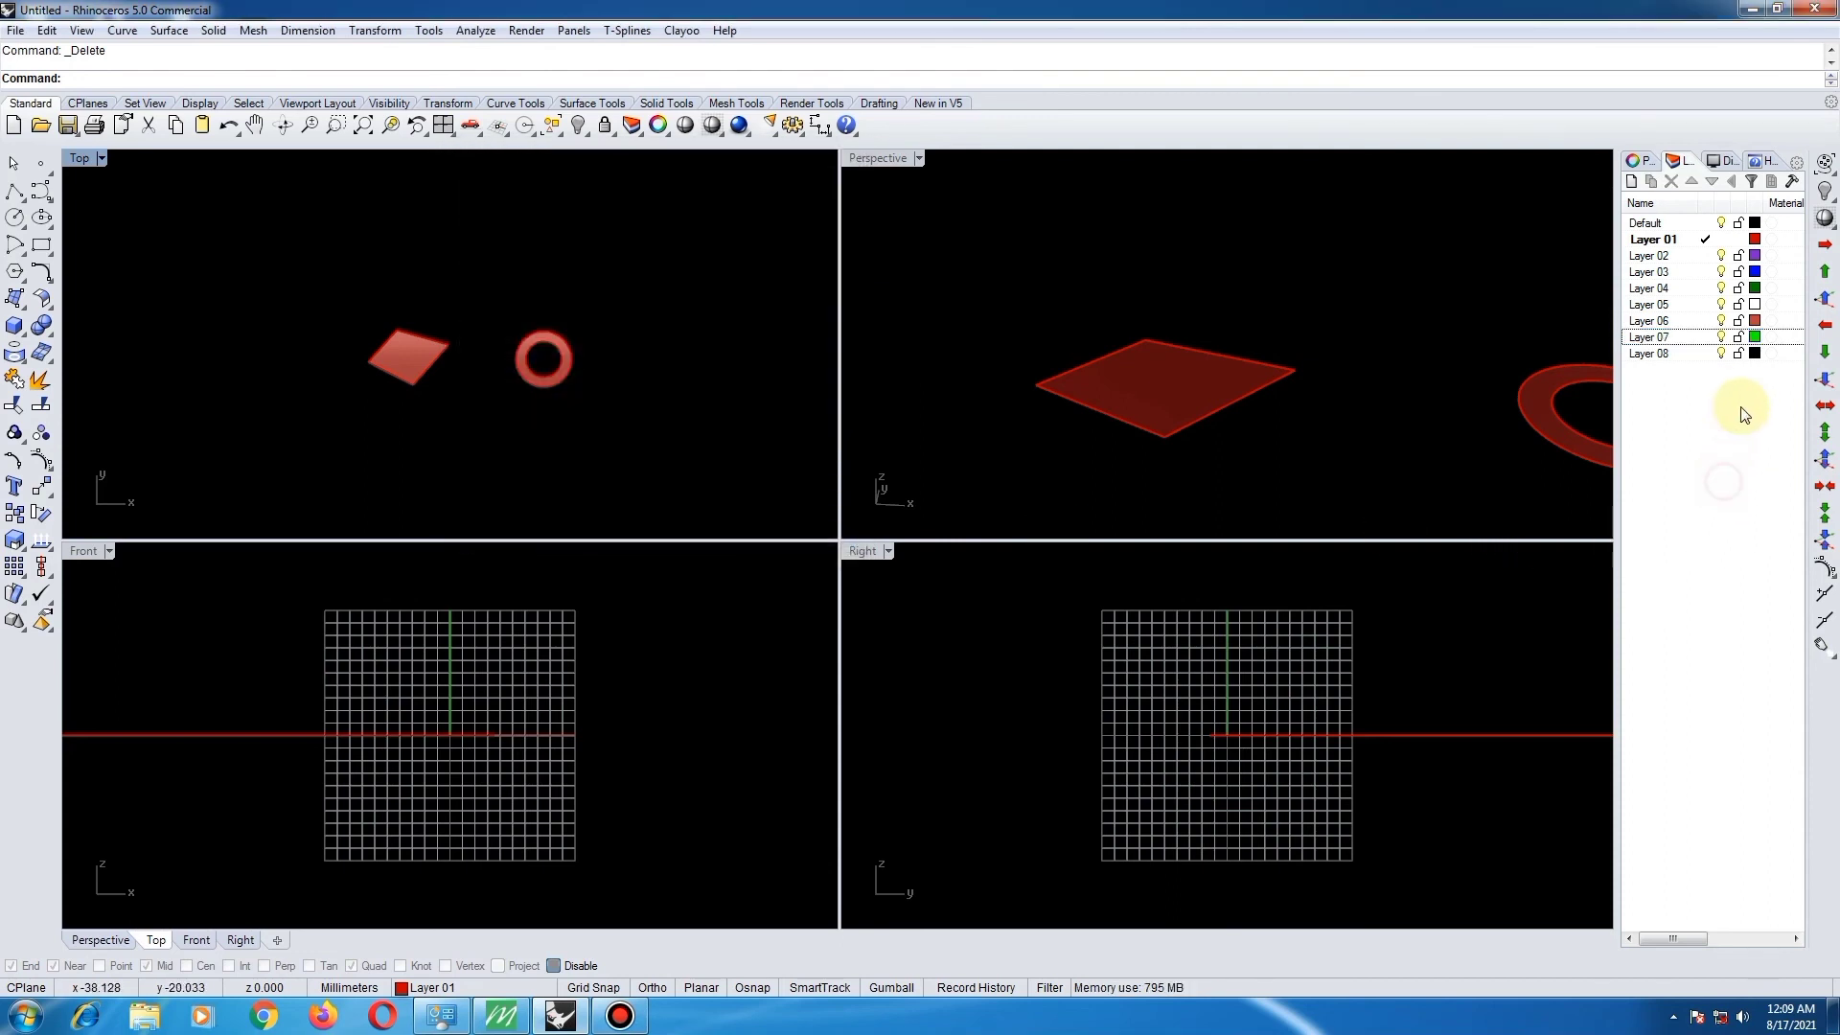
- Set Layer 08's colour to Magenta
click(1755, 354)
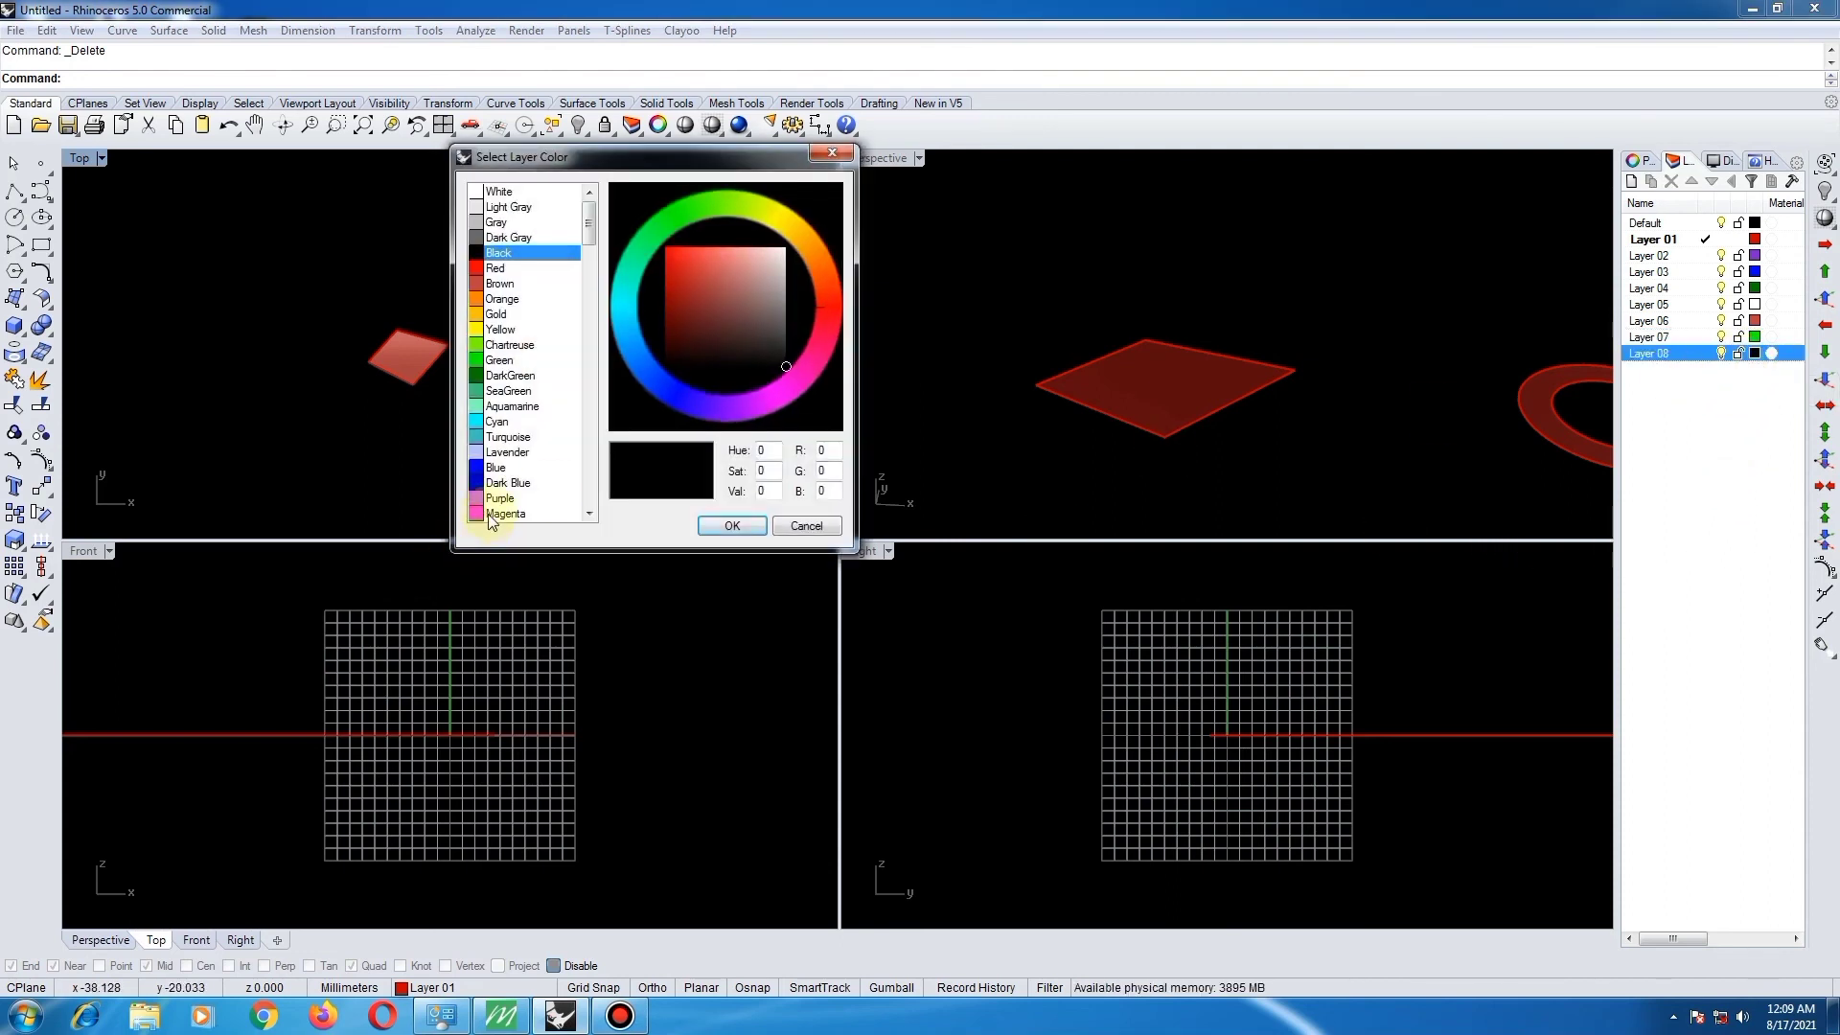
click(484, 514)
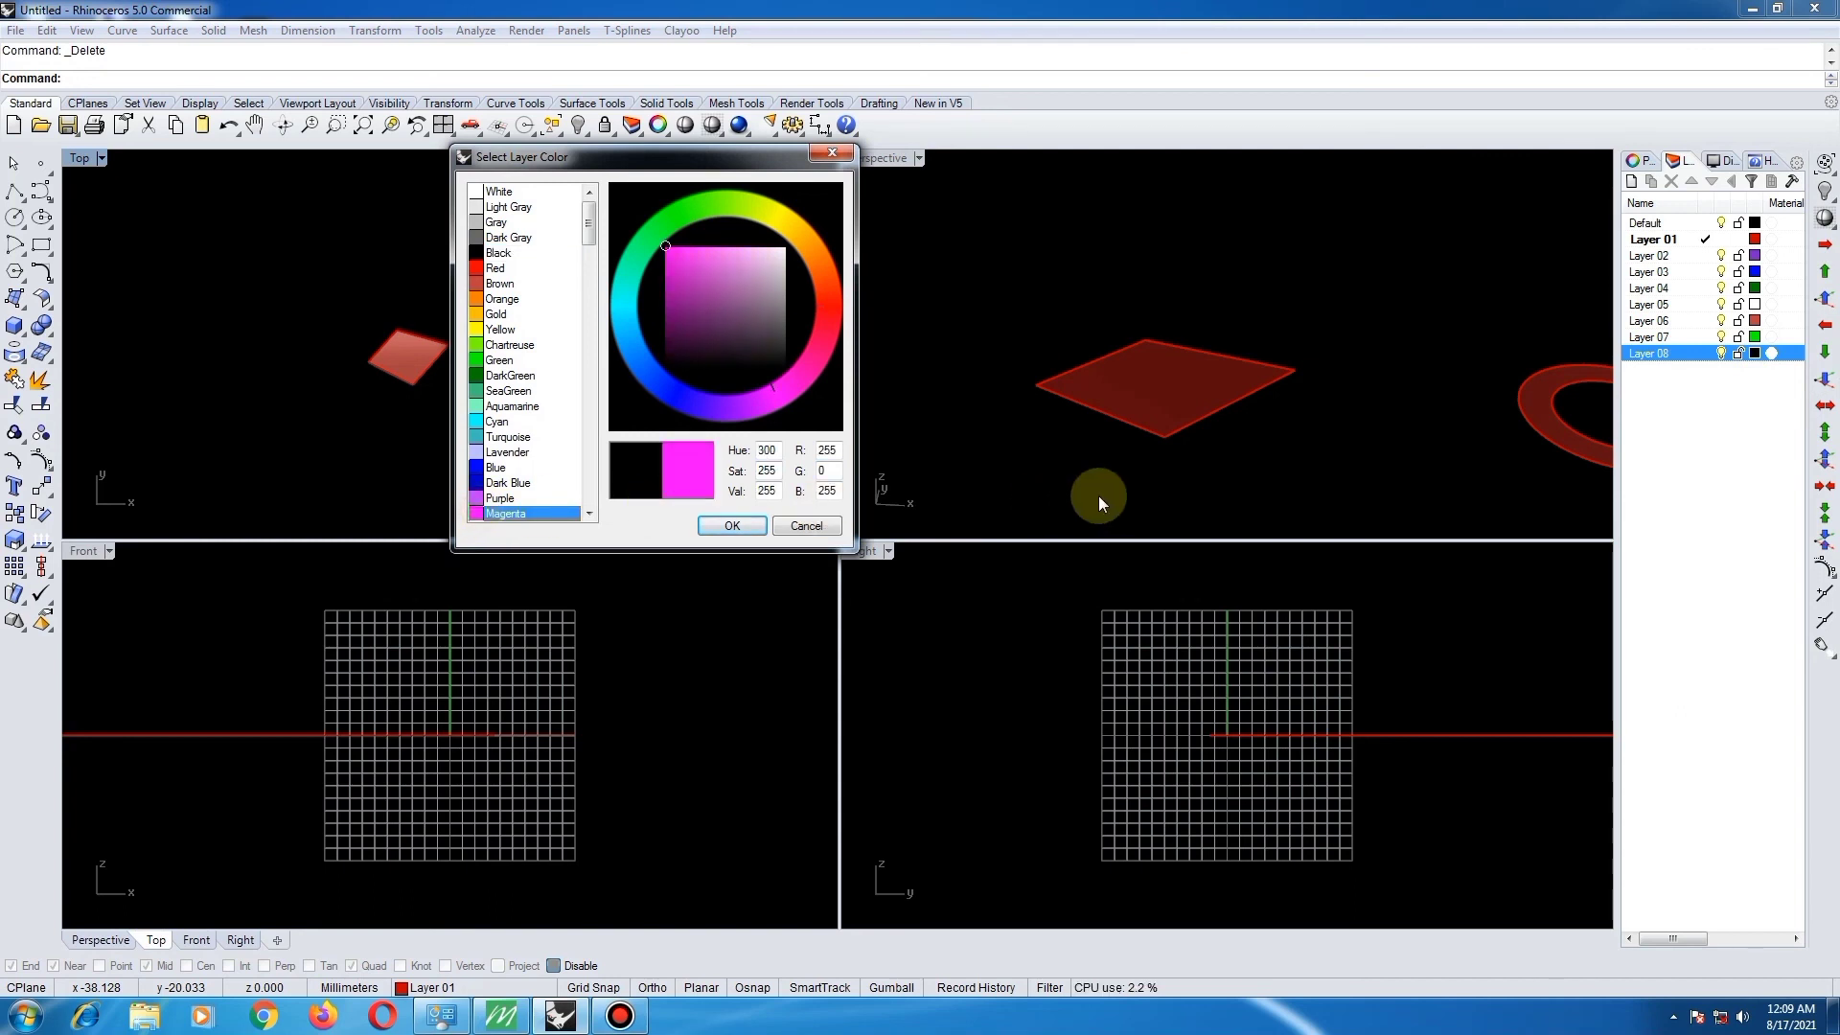
click(733, 527)
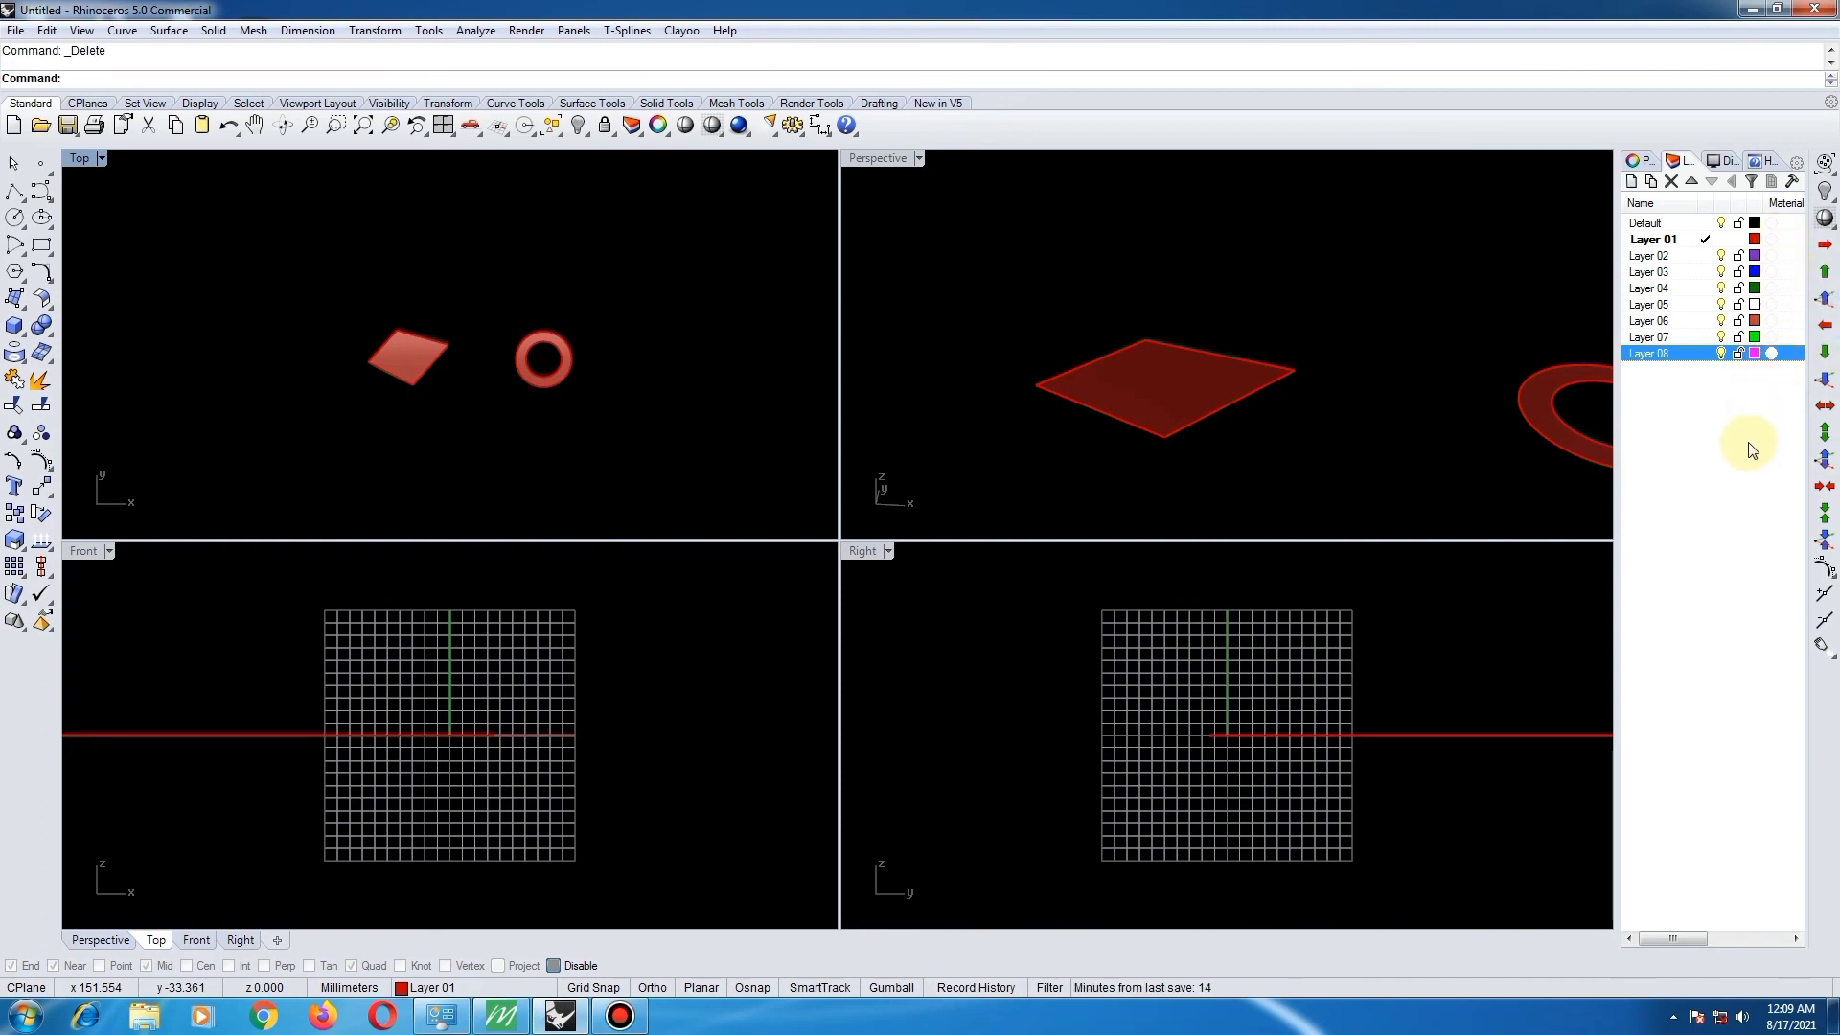
- Zoom into the Top view and pan to centre the plane and ring
click(1009, 397)
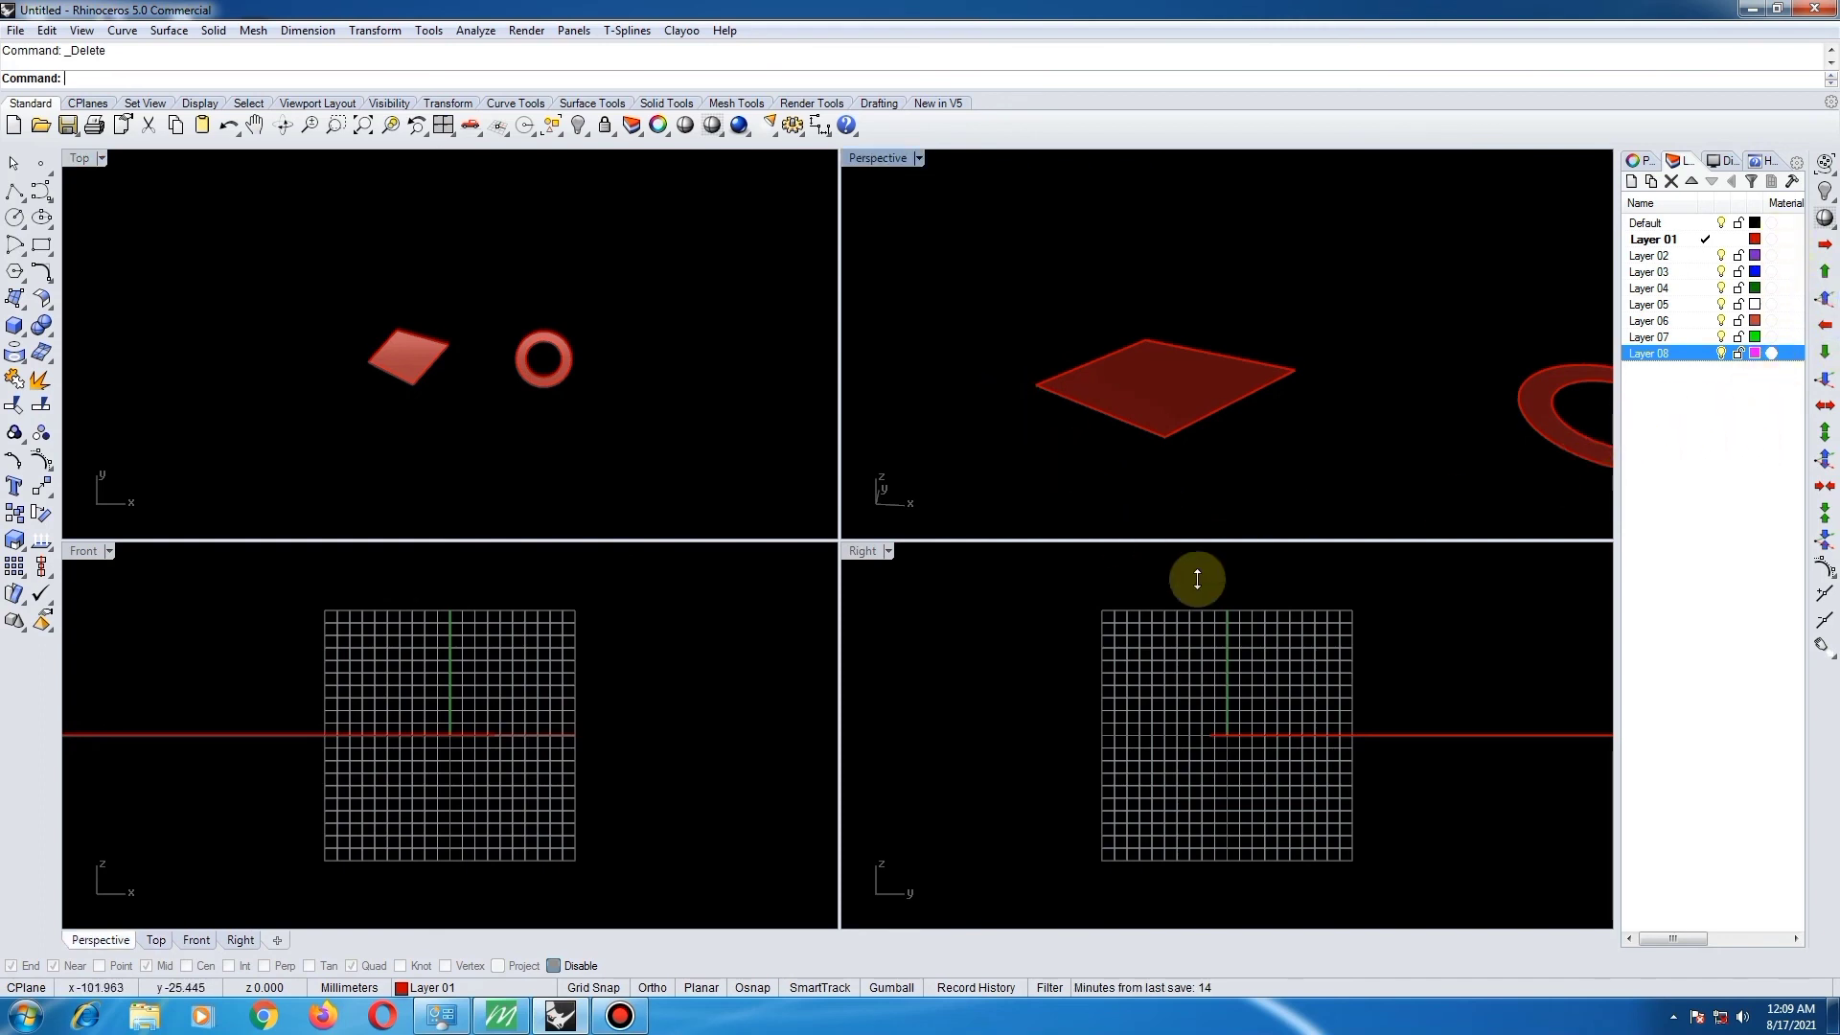
click(412, 337)
scroll(384, 316, up, 4)
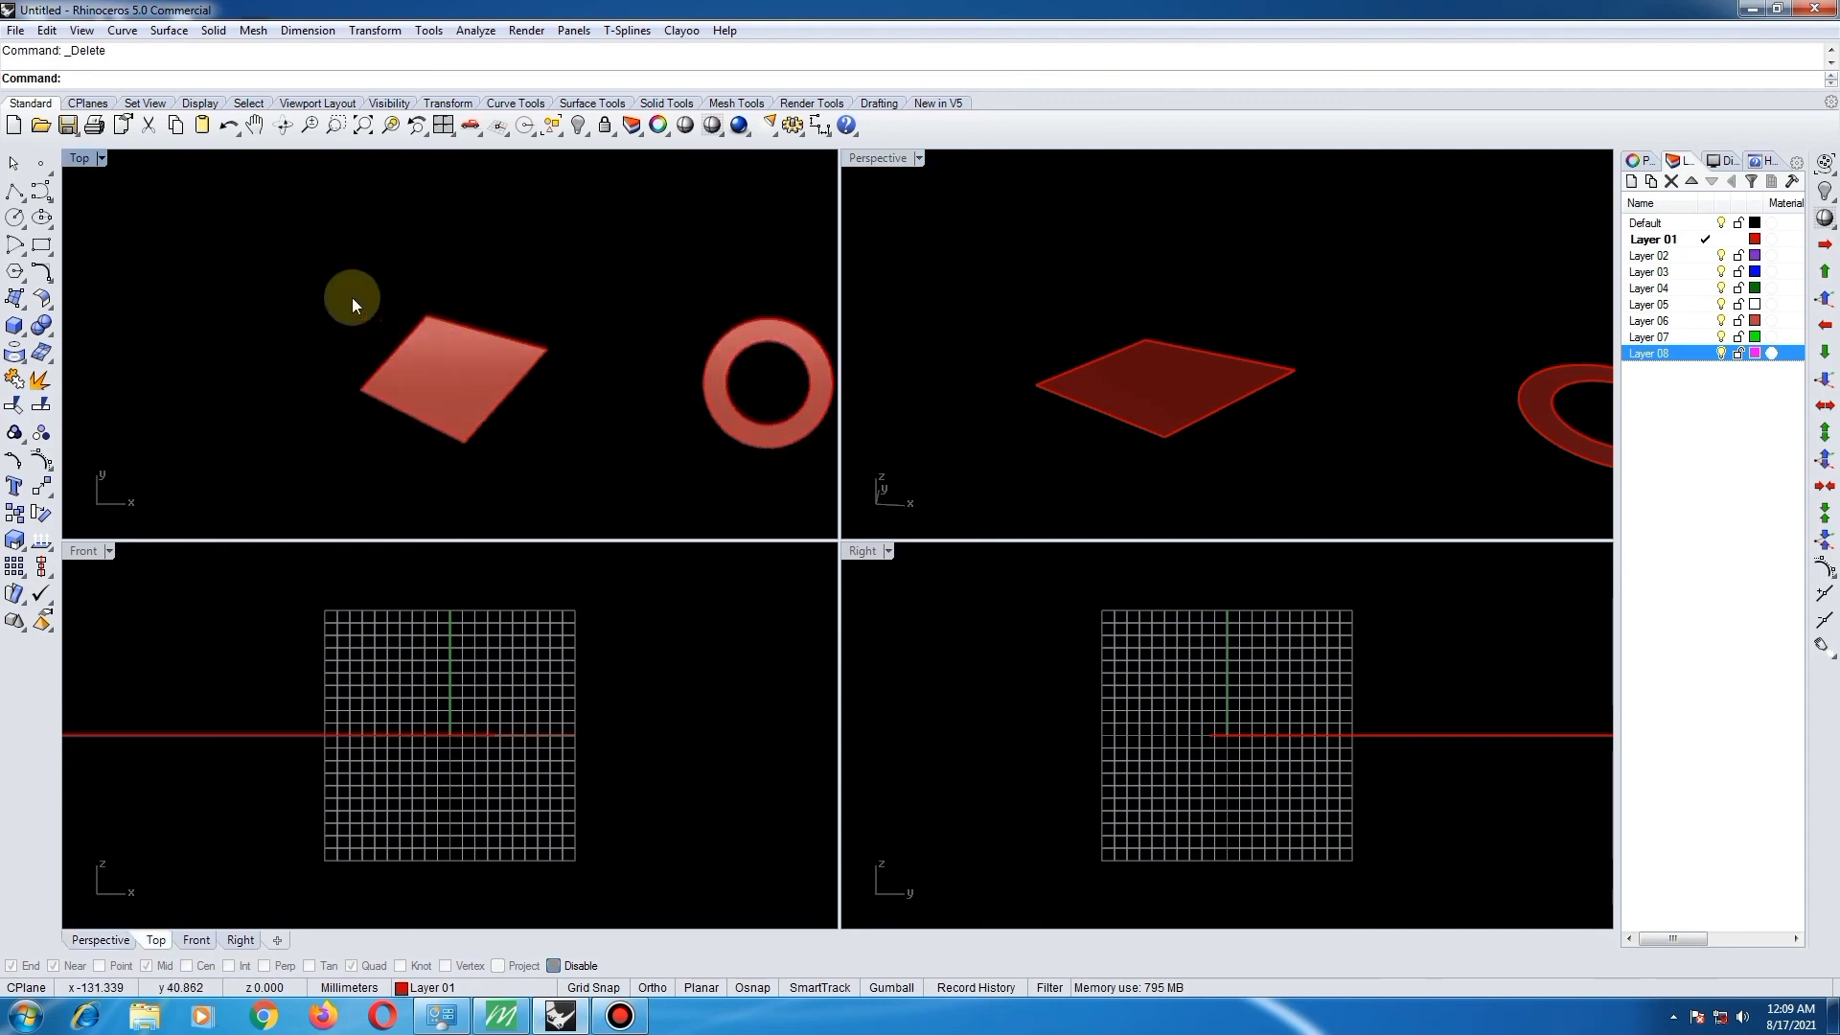
mouse_move(621, 361)
right_down()
mouse_move(448, 353)
mouse_move(468, 353)
right_up()
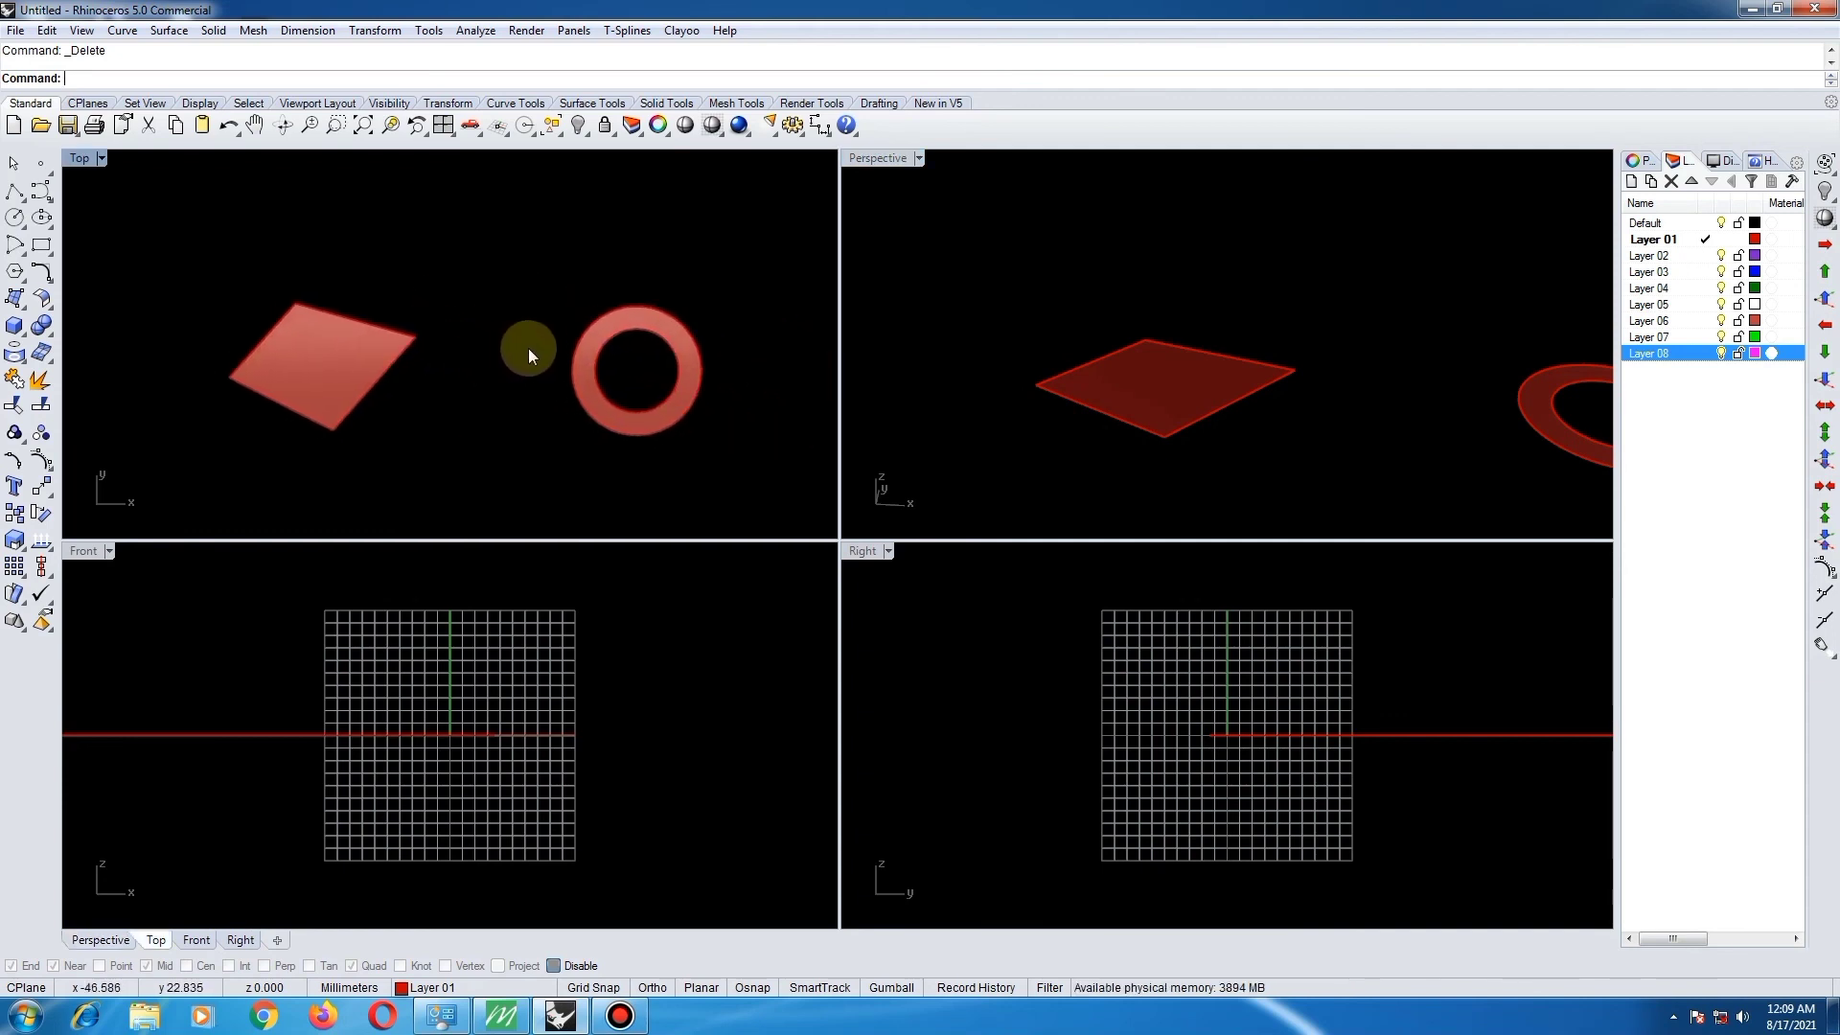